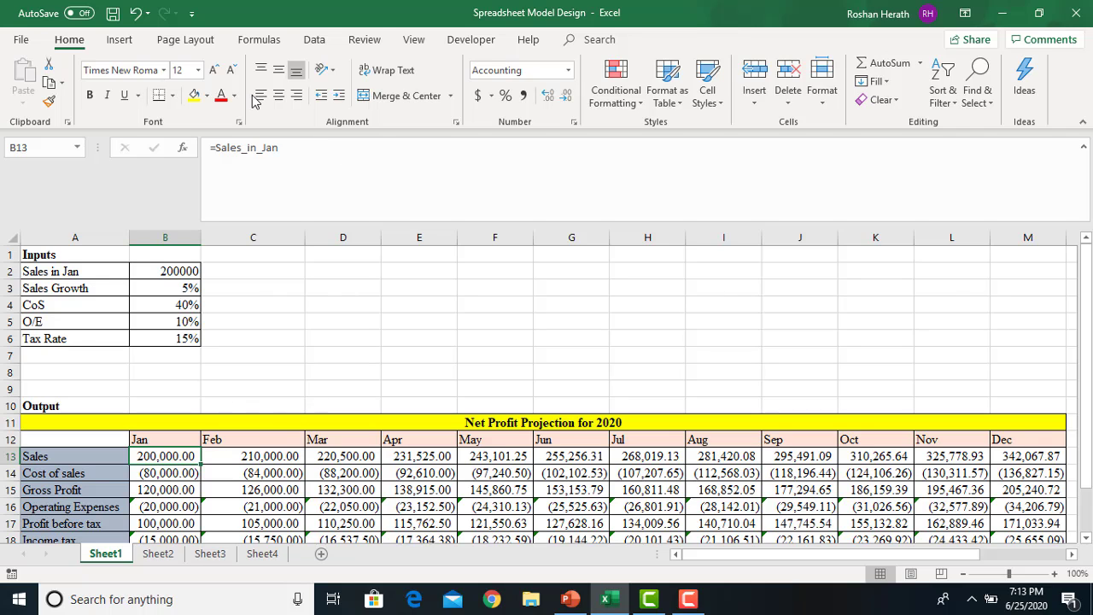
Trace precedents of B13 to draw an arrow from the Sales in Jan input
left_click(261, 40)
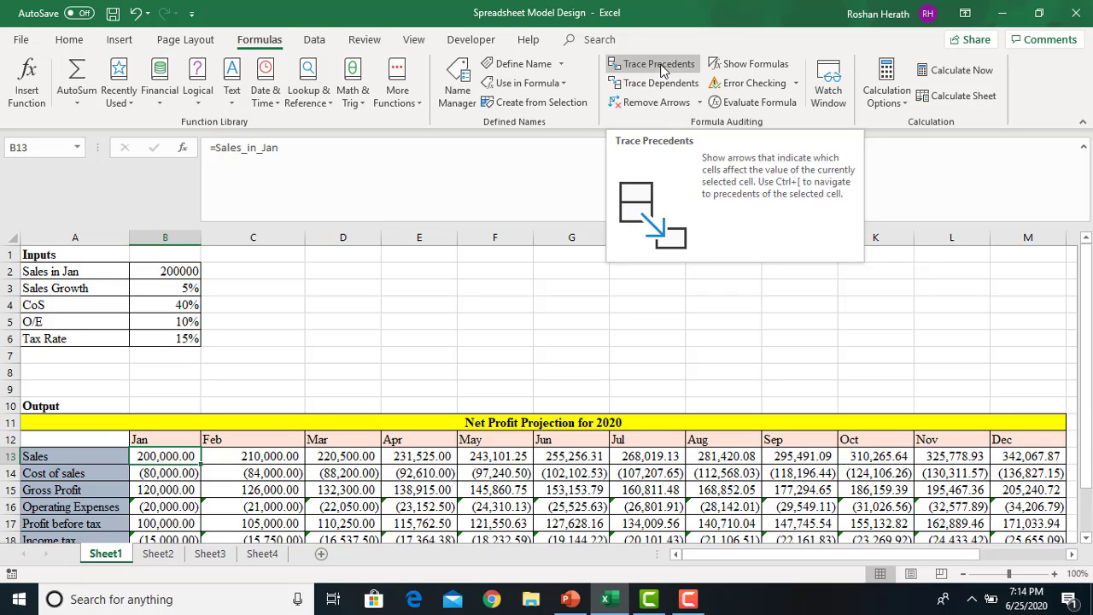
left_click(659, 66)
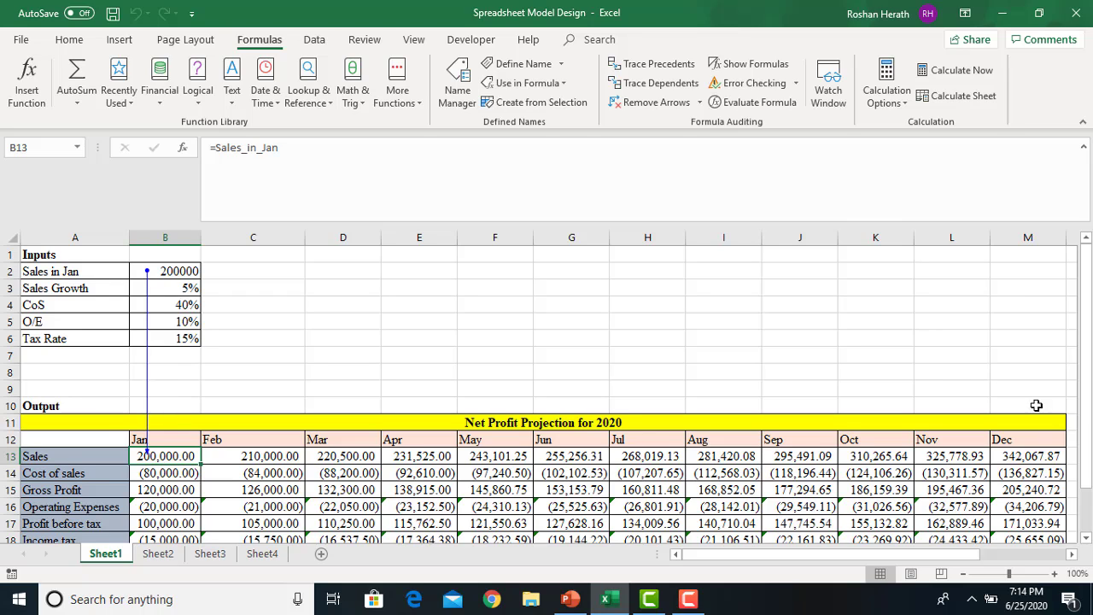
left_click_drag(1089, 463, 1090, 505)
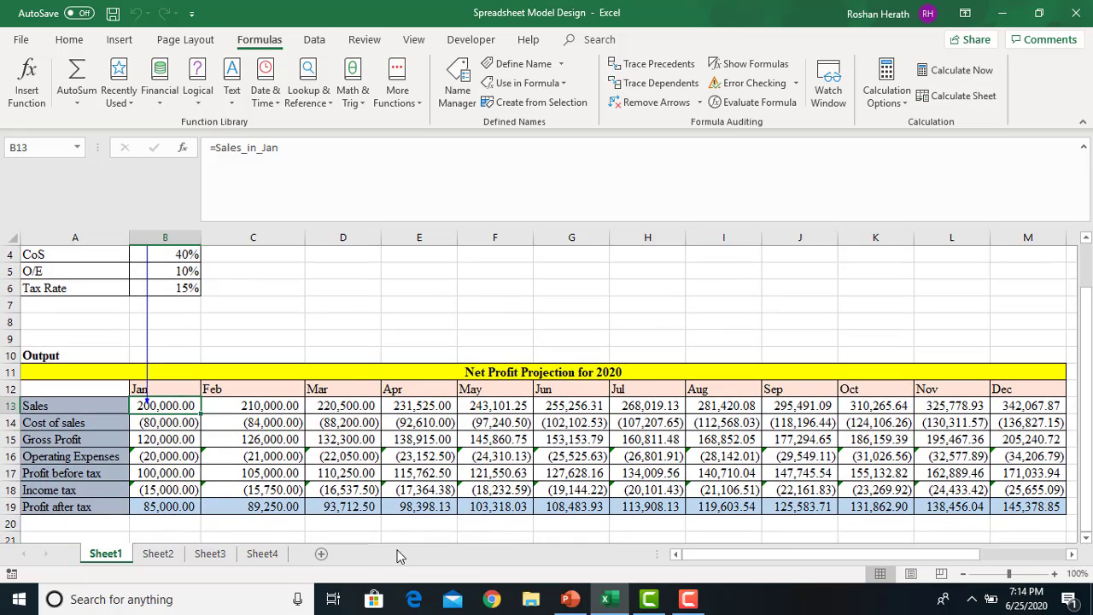
Select January profit after tax in B19 and trace its first two precedent levels
left_click(179, 506)
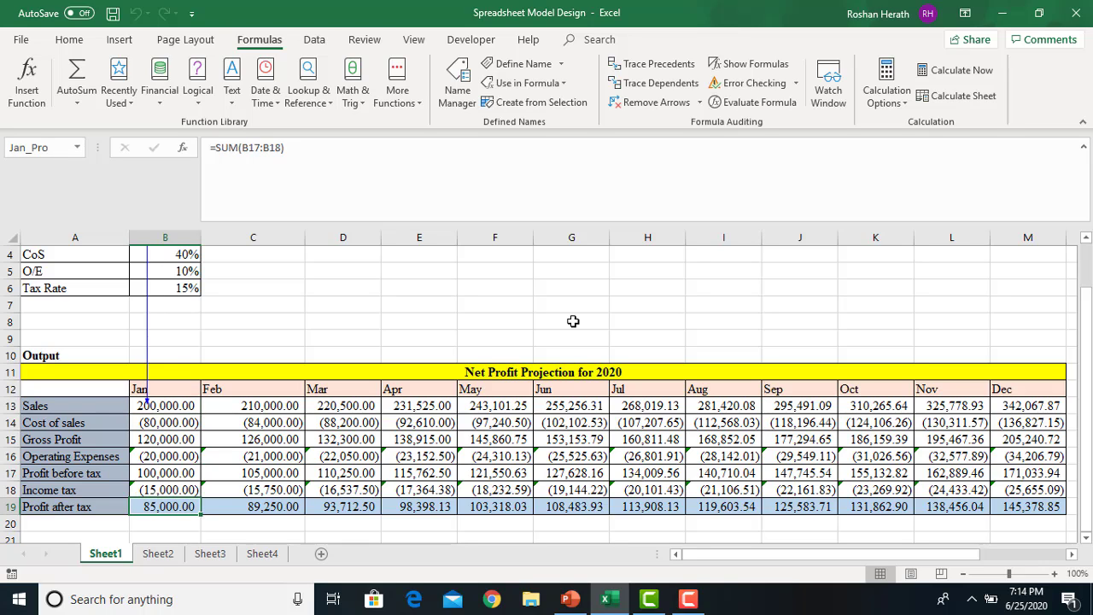
left_click(642, 70)
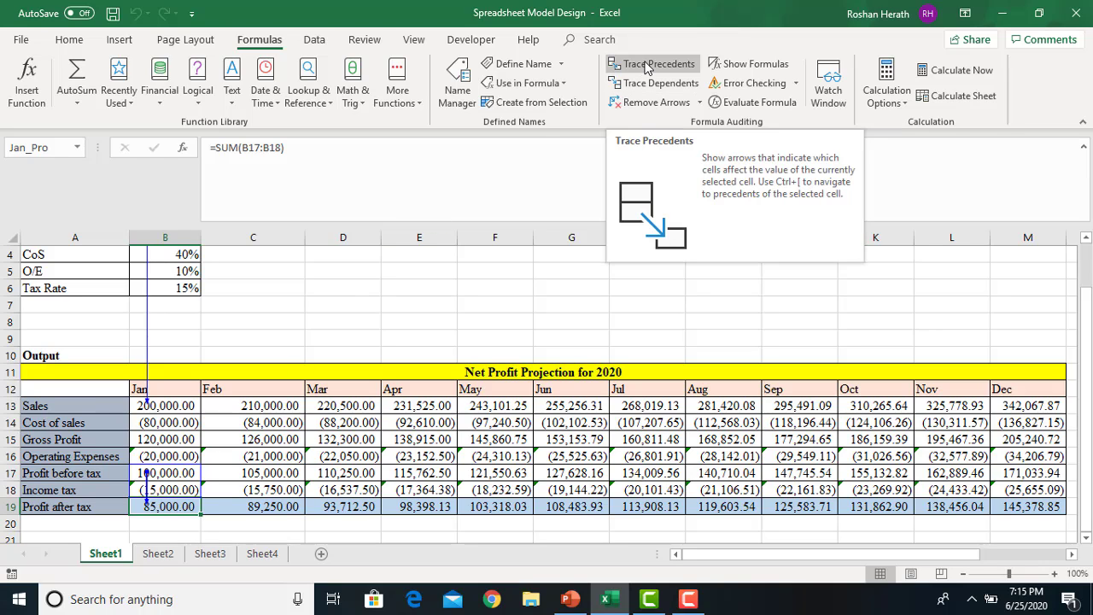
left_click(646, 68)
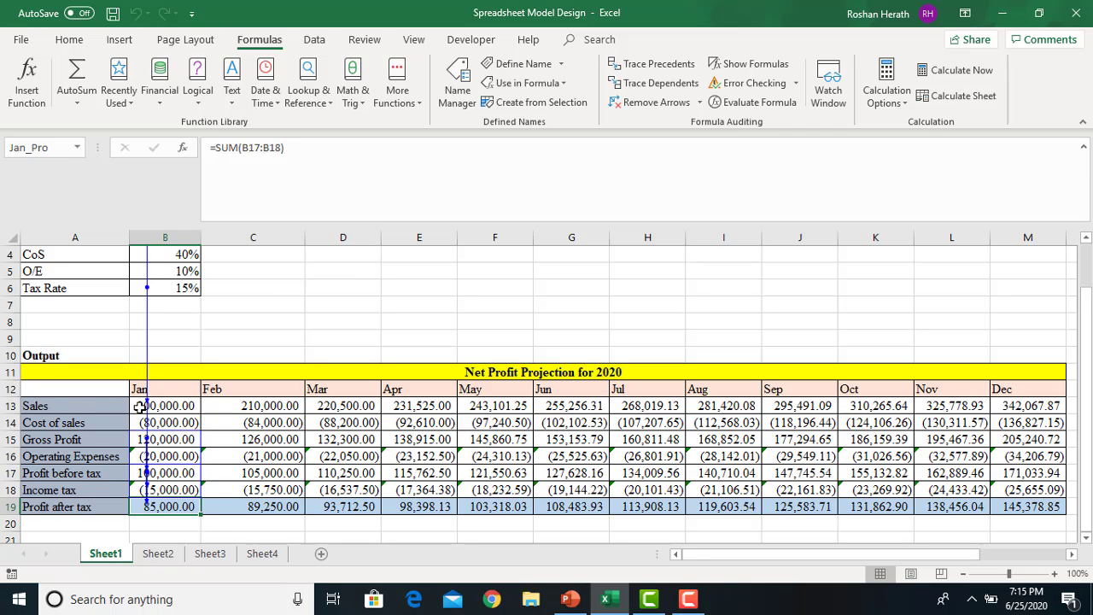
left_click_drag(1087, 318, 1088, 290)
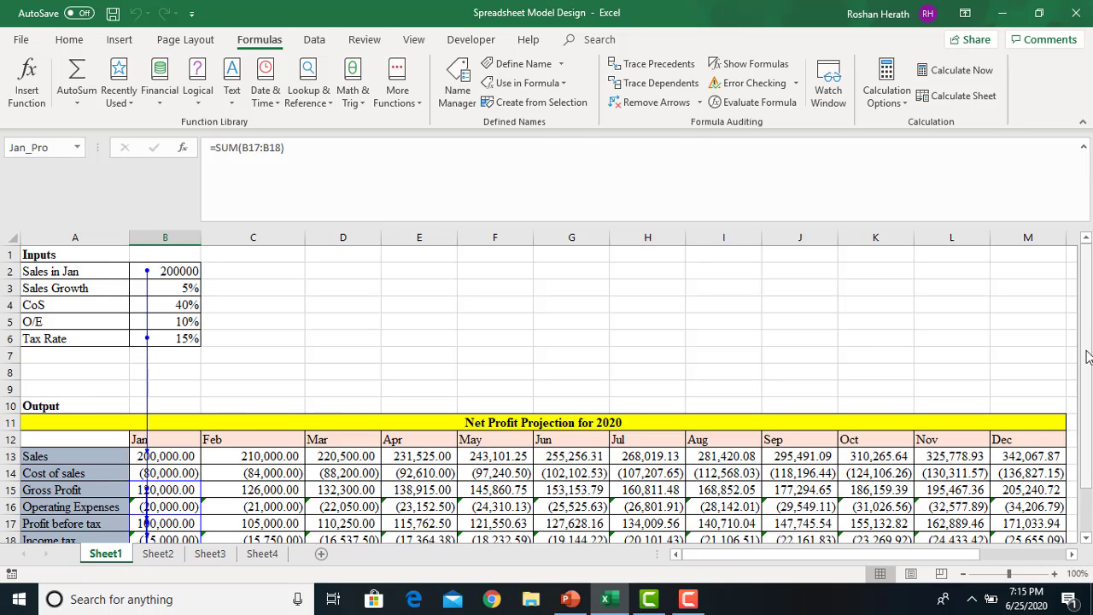
left_click_drag(1088, 357, 1088, 367)
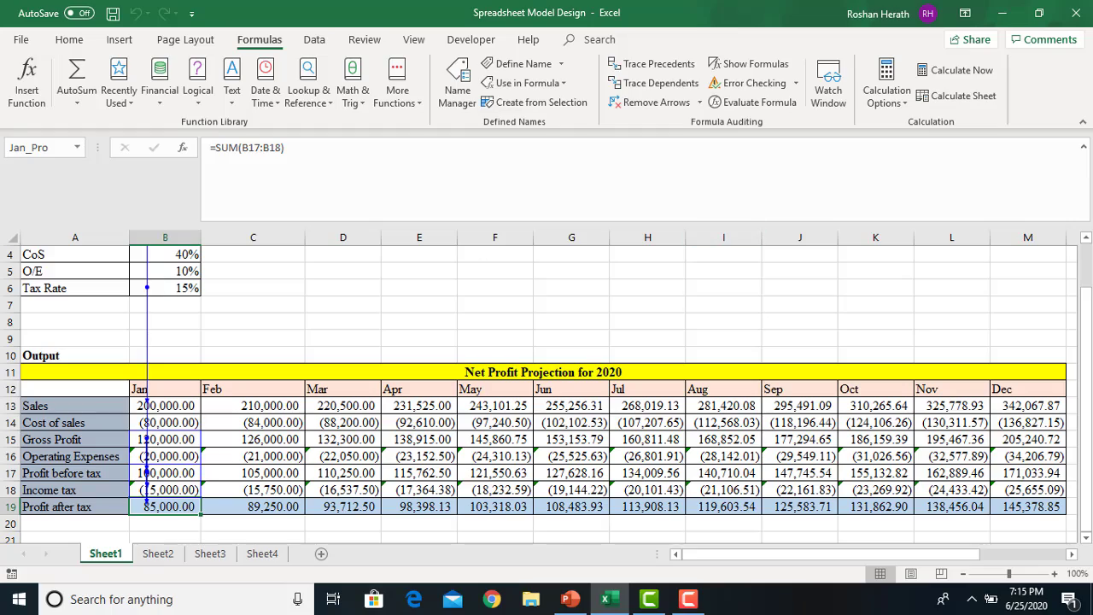
mouse_move(1089, 372)
left_mouse_down()
mouse_move(1087, 362)
mouse_move(1088, 381)
mouse_move(1087, 370)
left_mouse_up()
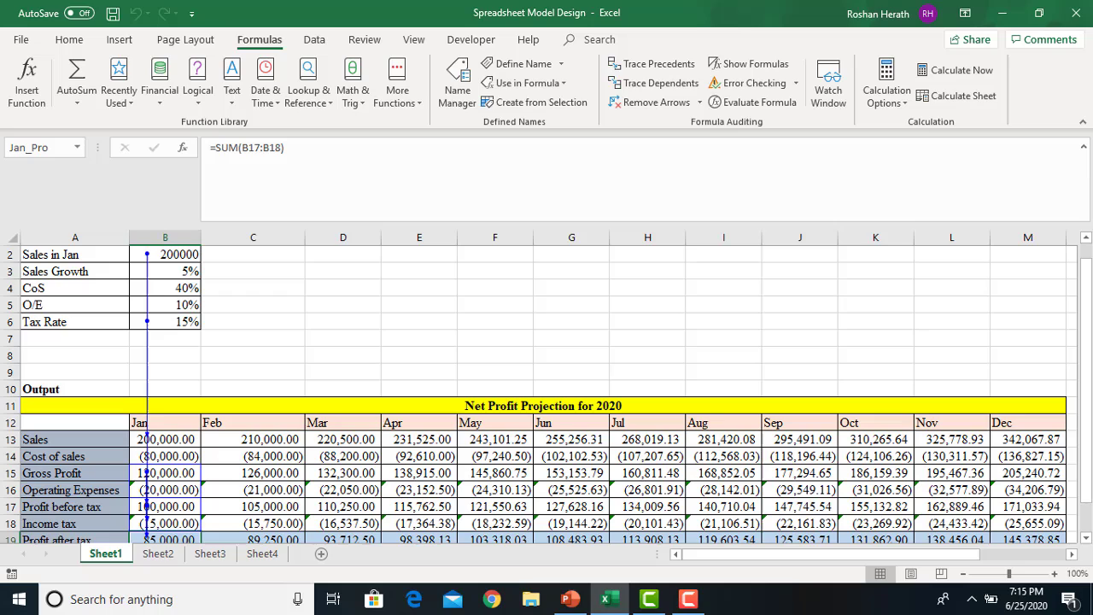
Extend B19's precedent arrows further back until they reach the inputs B2:B6
left_click(663, 70)
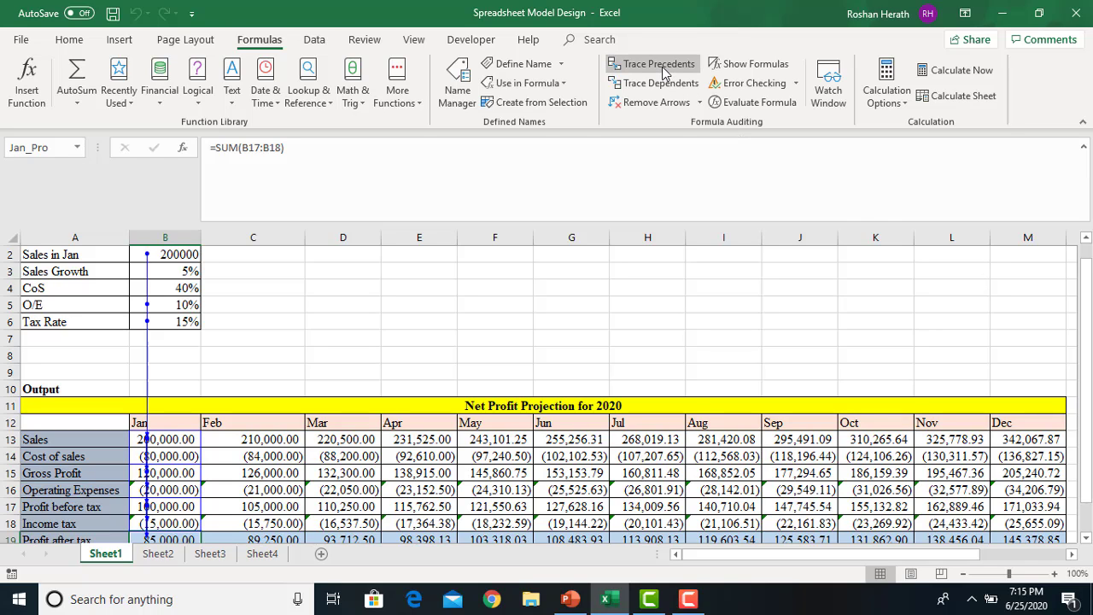
left_click(663, 70)
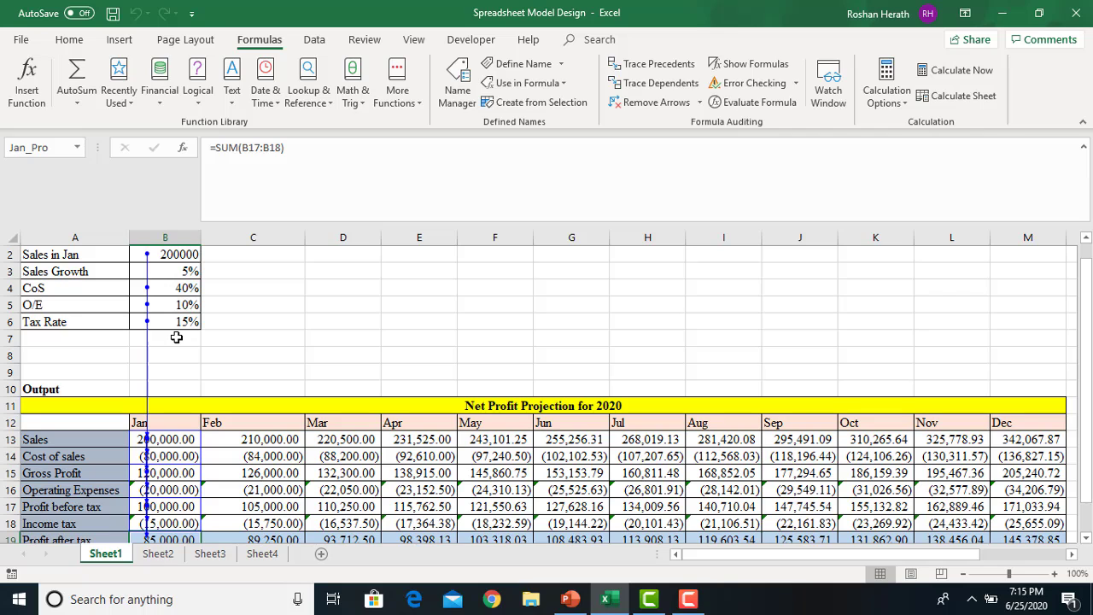
left_click_drag(1090, 448, 1090, 482)
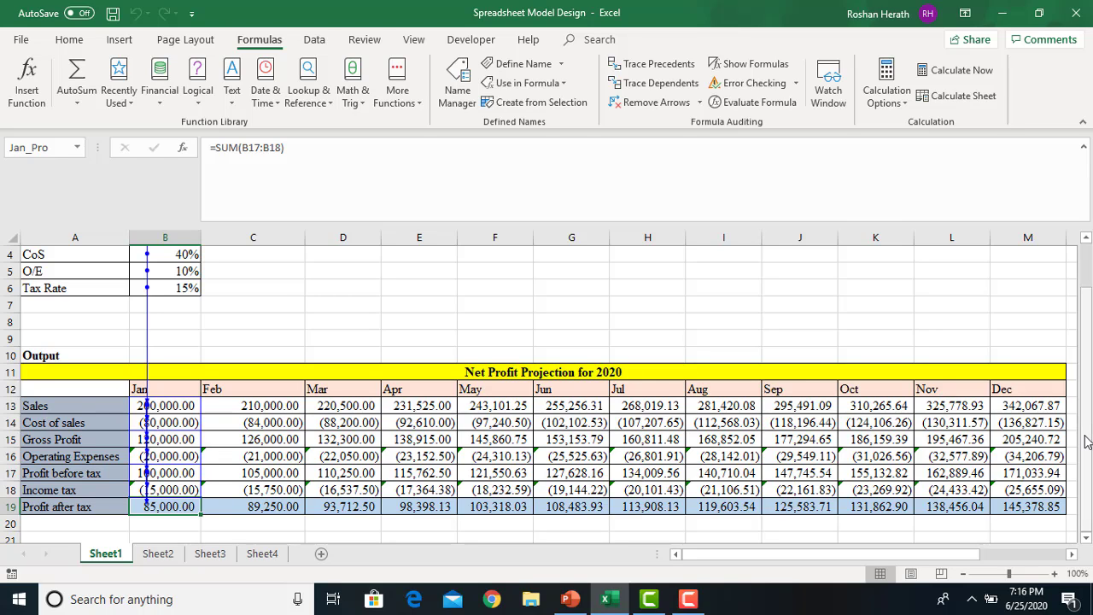
left_click_drag(1088, 444, 1088, 439)
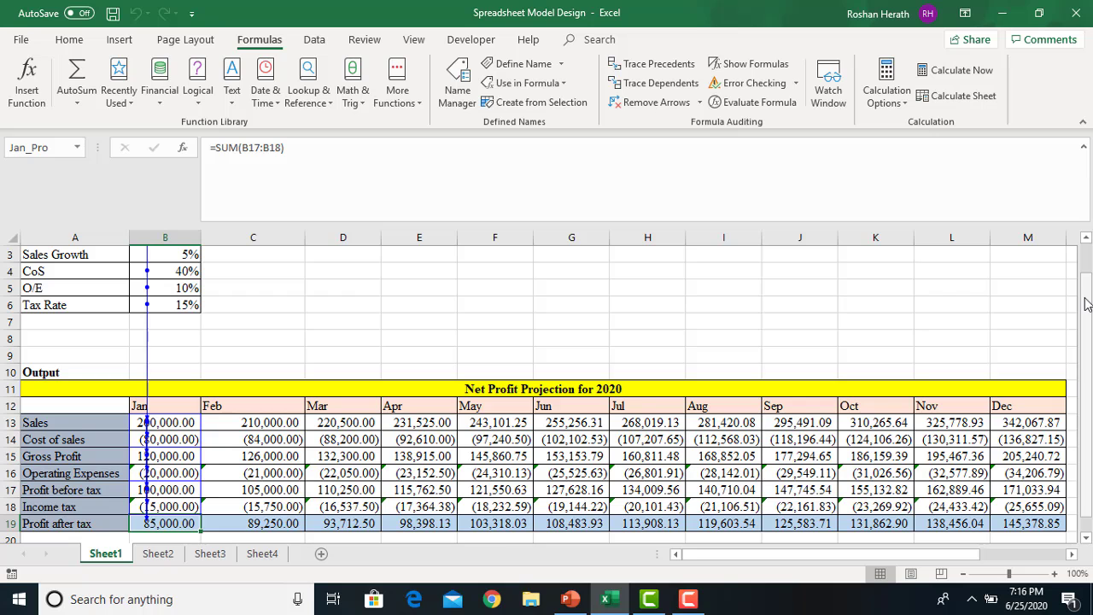
left_click_drag(1086, 303, 1086, 271)
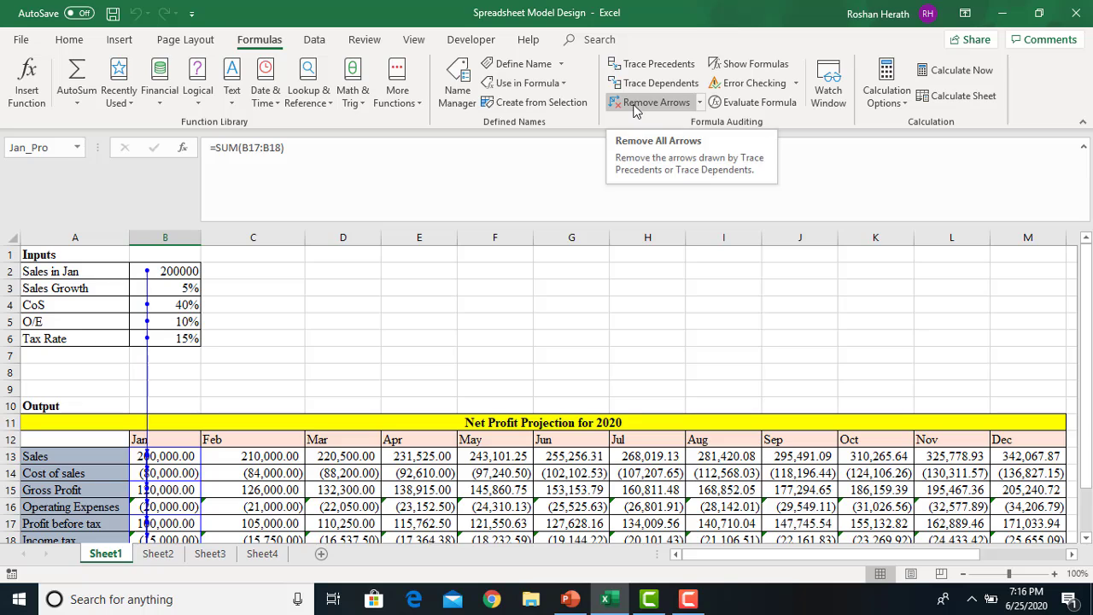
Remove all existing tracer arrows from the sheet
left_click(633, 103)
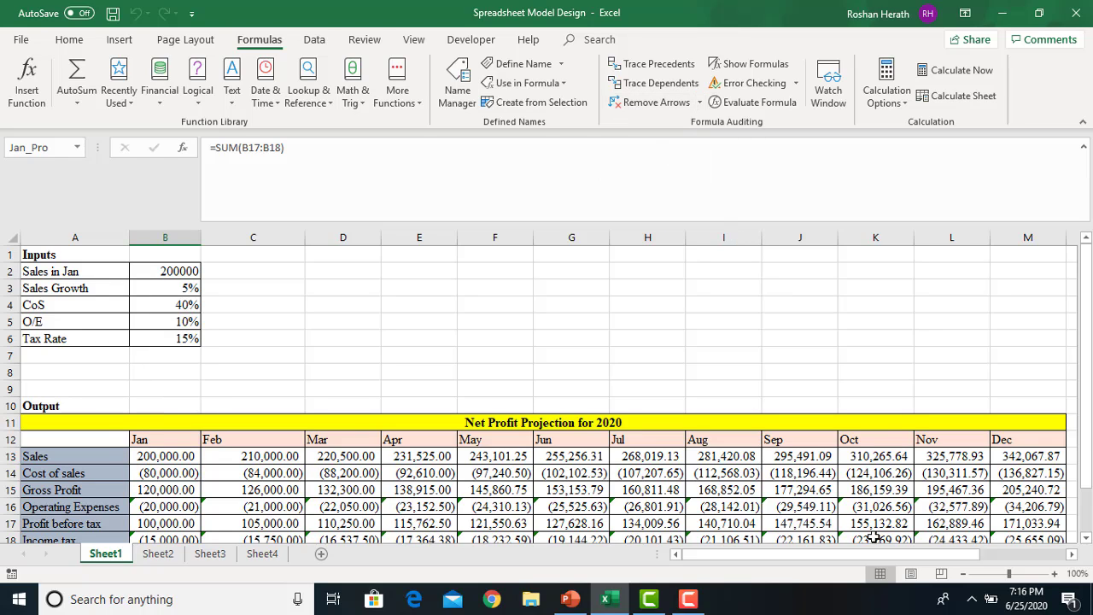
left_click_drag(874, 555, 962, 557)
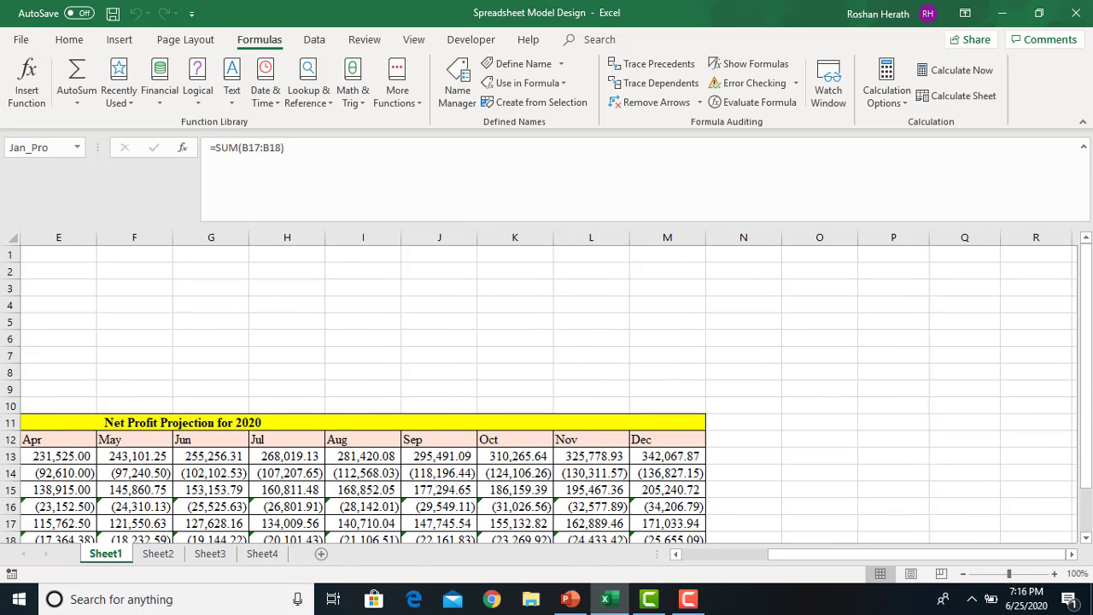
left_click_drag(1090, 375, 1090, 381)
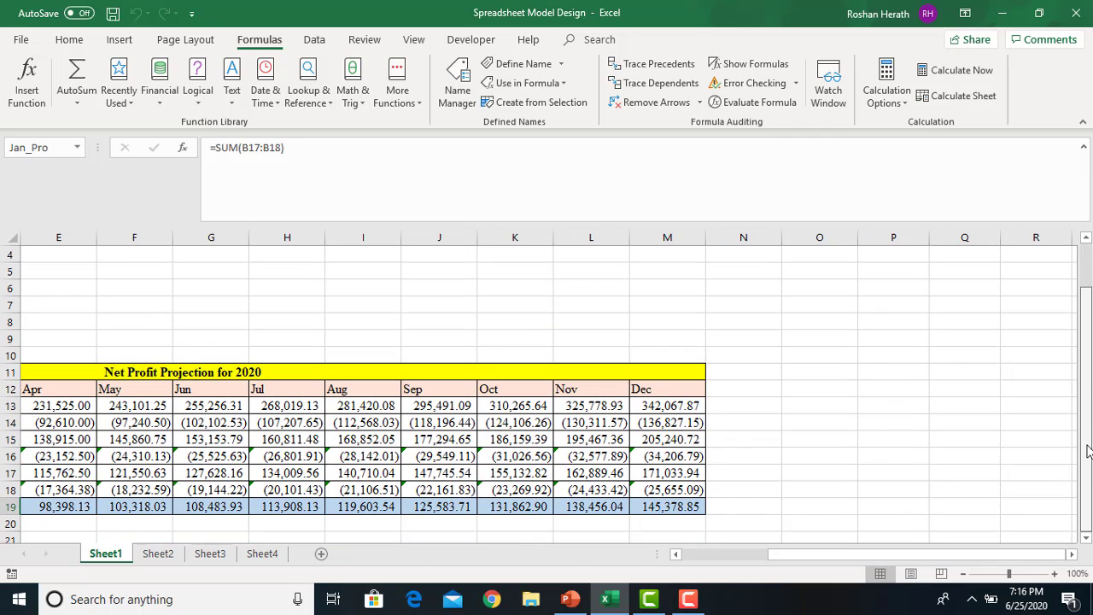
Trace two precedent levels for December profit in M19, including the Tax Rate link
left_click(680, 509)
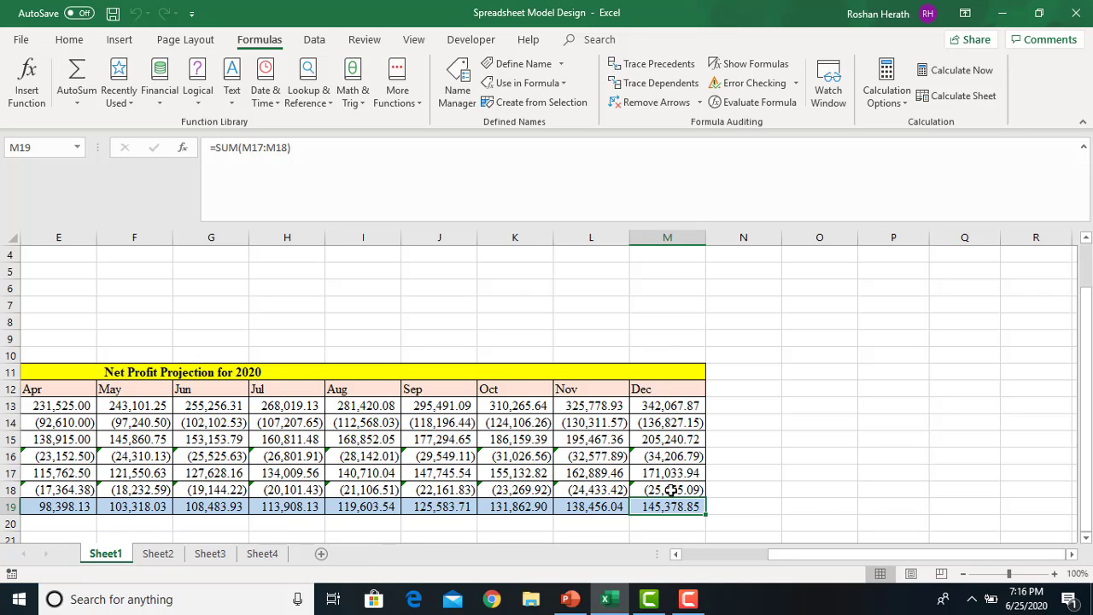
left_click(651, 68)
left_click_drag(813, 554, 937, 562)
left_click(639, 68)
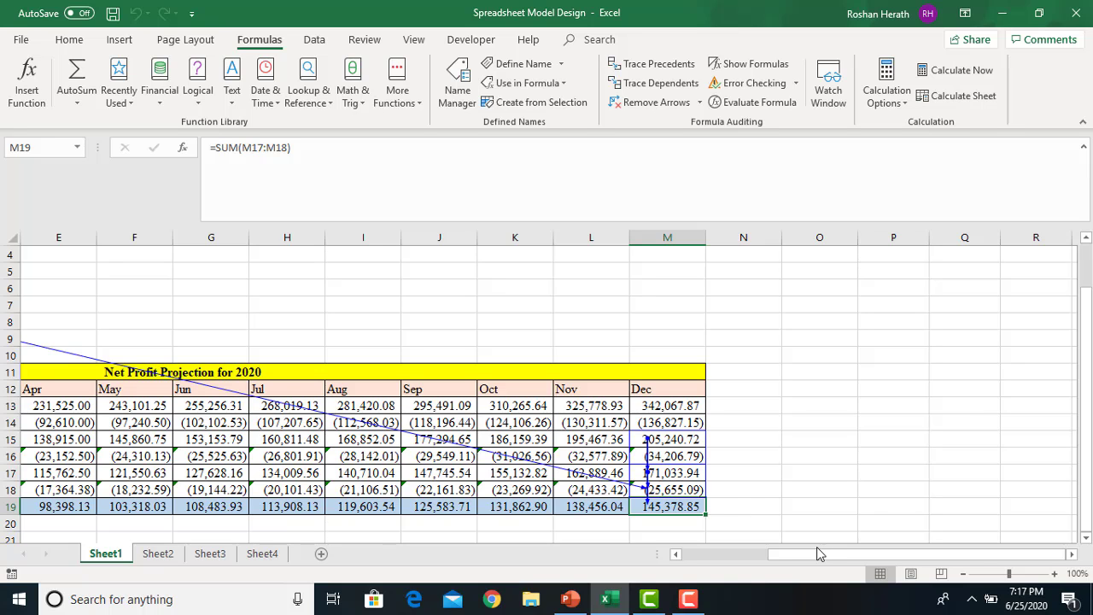
left_click_drag(809, 553, 716, 558)
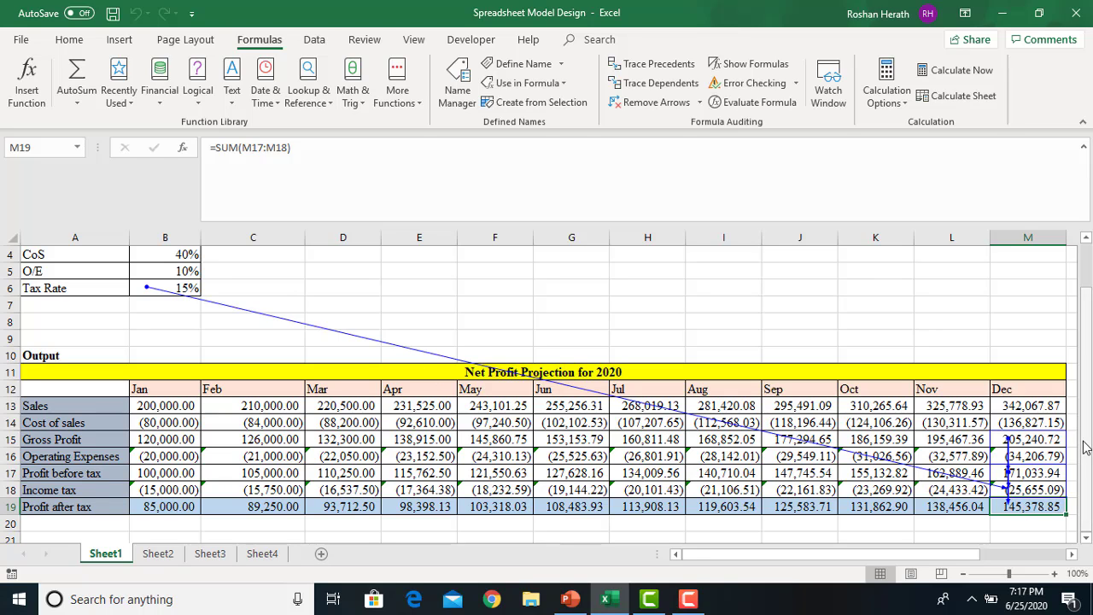
Trace M19 two more levels back to the Sales Growth, CoS, O/E and Tax Rate inputs
left_click(642, 68)
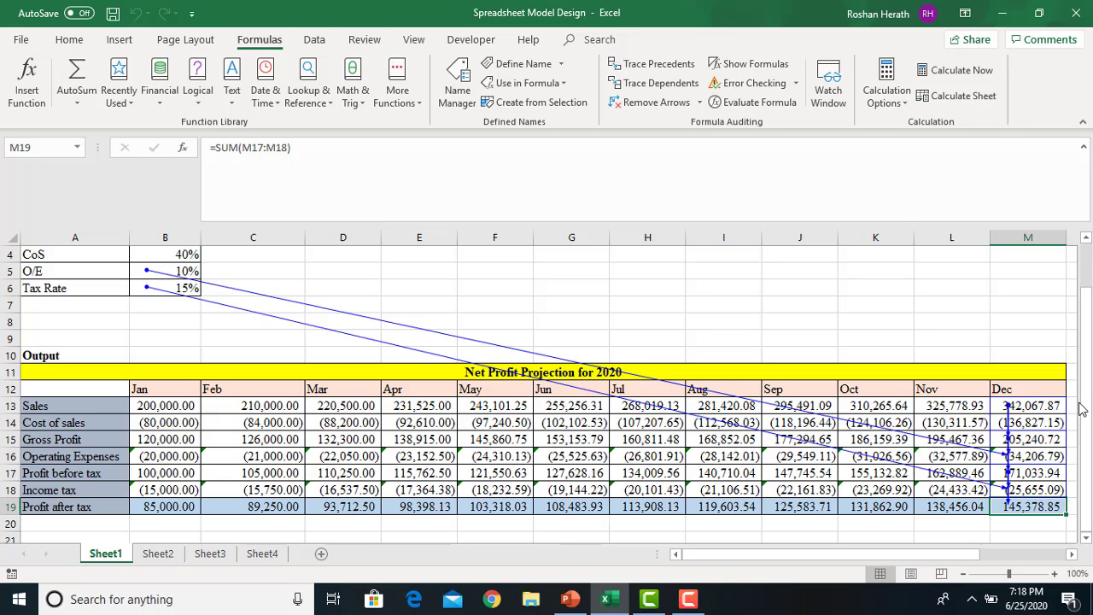
left_click(659, 65)
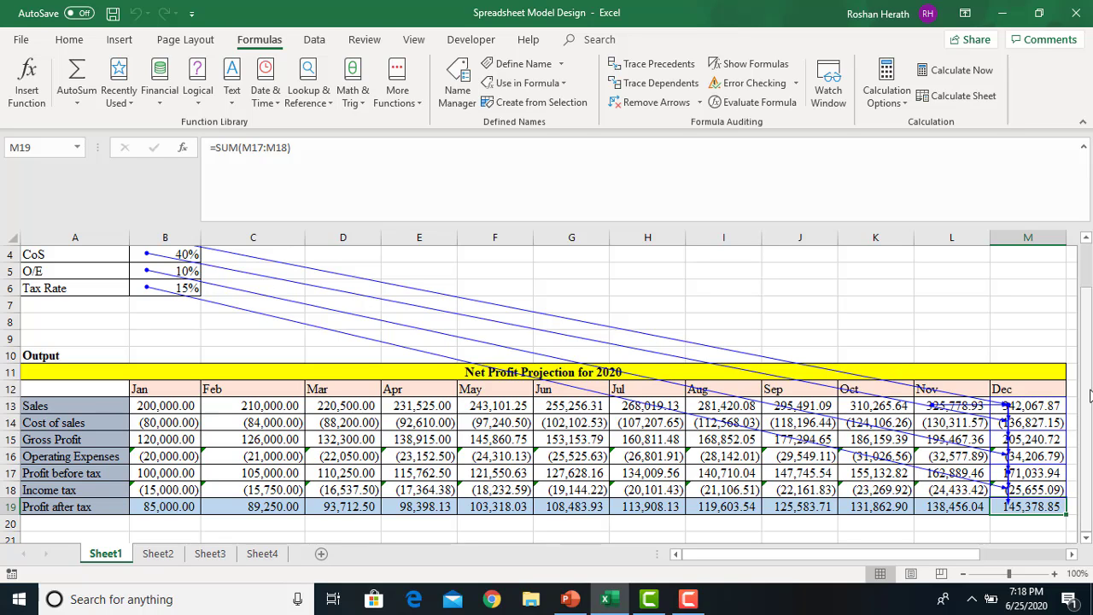
left_click_drag(1087, 398, 1088, 353)
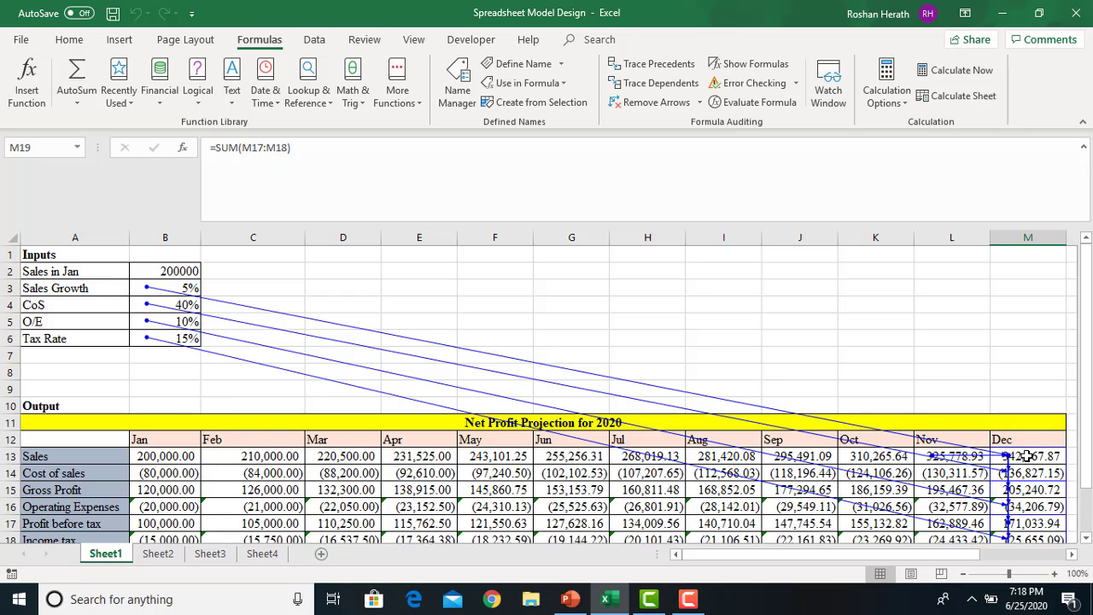
Keep tracing back through Dec–Feb Sales until Jan Sales links to the Sales in Jan input
left_click(646, 67)
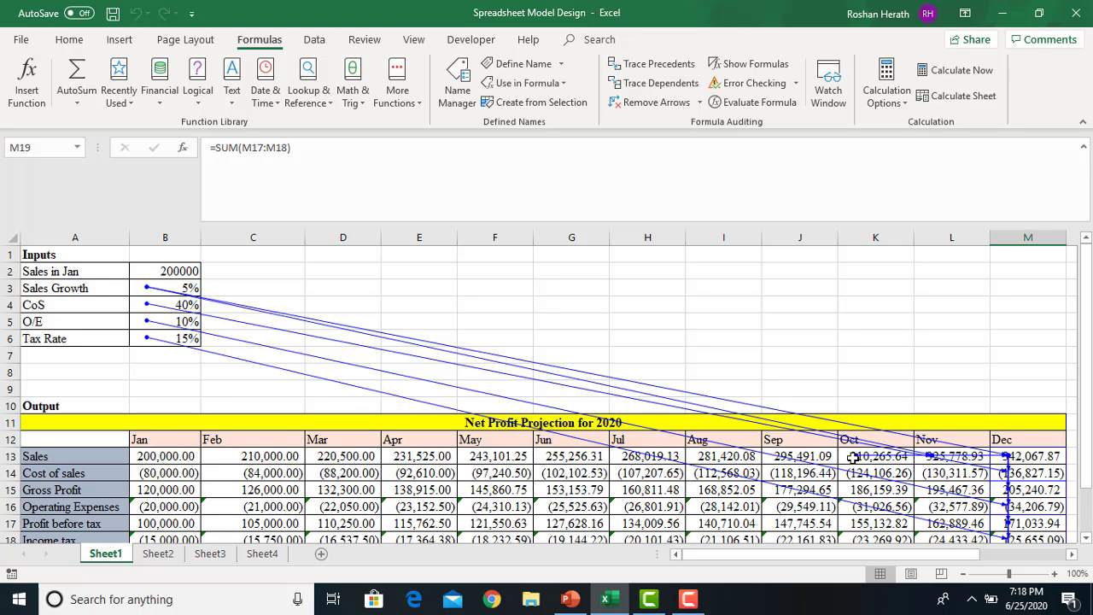
left_click(663, 64)
left_click(663, 64)
left_click(663, 64)
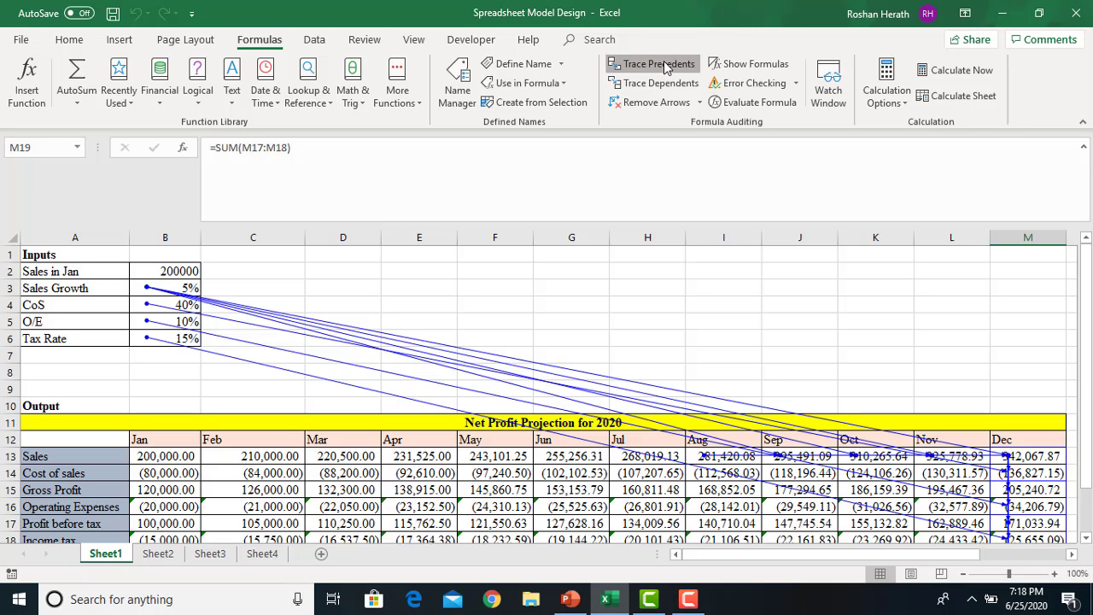
left_click(663, 64)
left_click(663, 64)
left_click(664, 64)
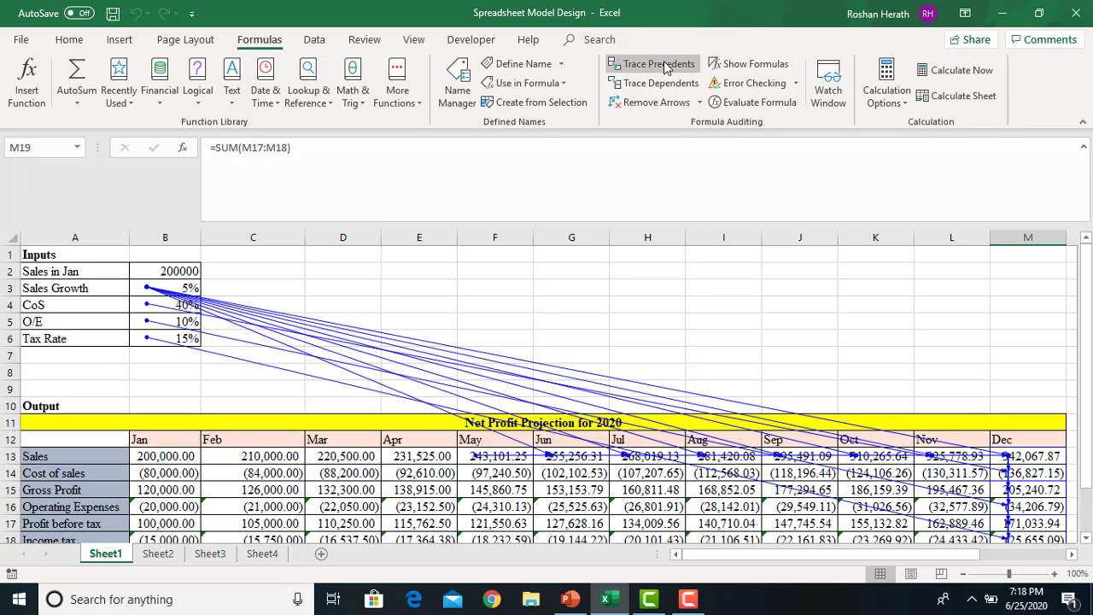
left_click(663, 64)
left_click(664, 64)
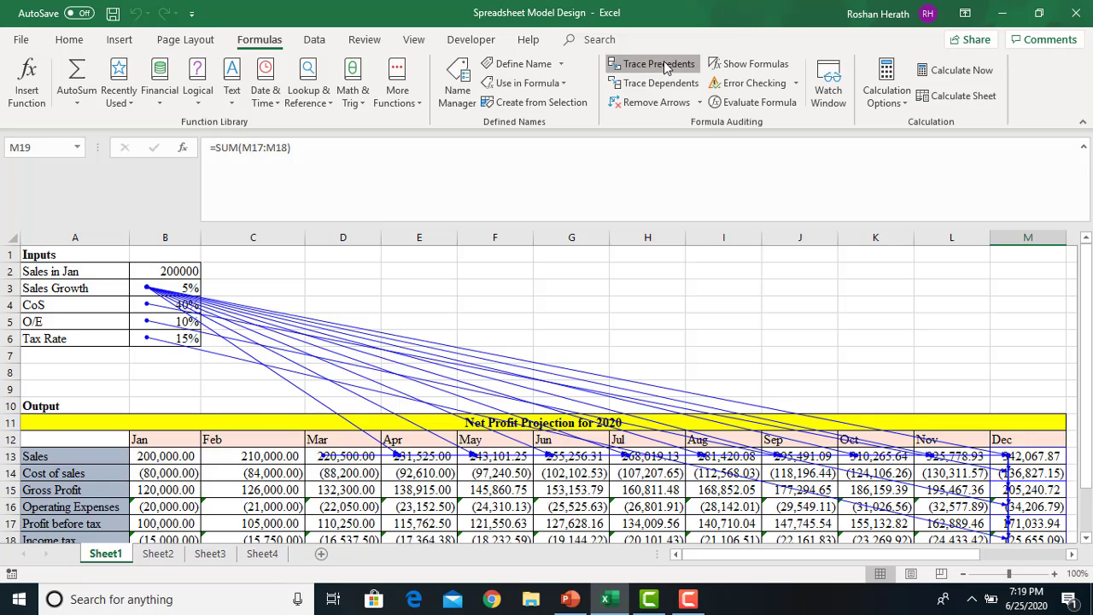
left_click(663, 64)
left_click(664, 64)
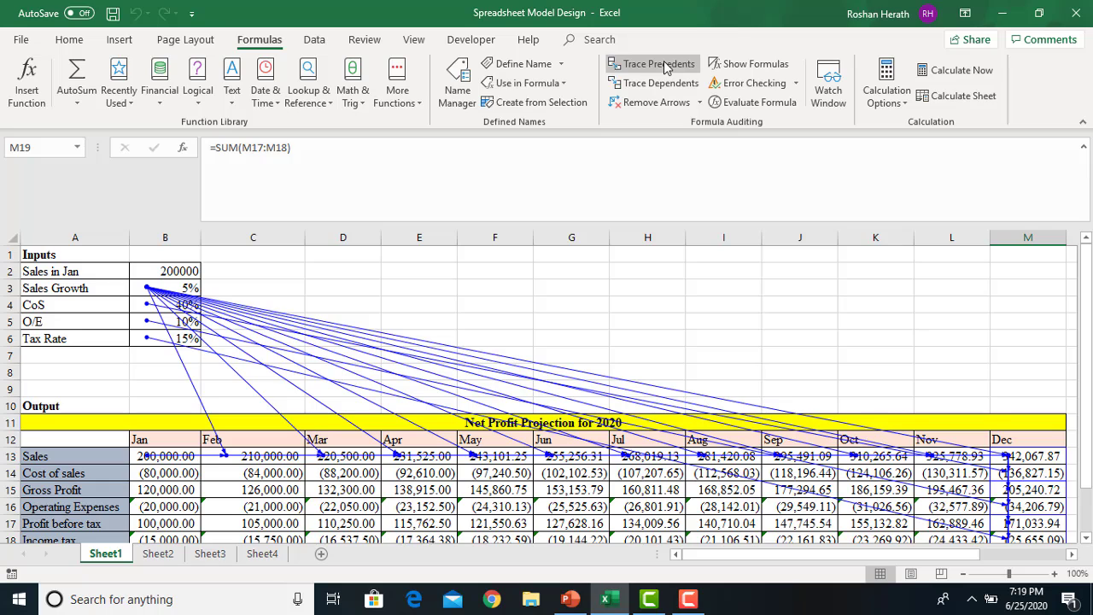
left_click(665, 67)
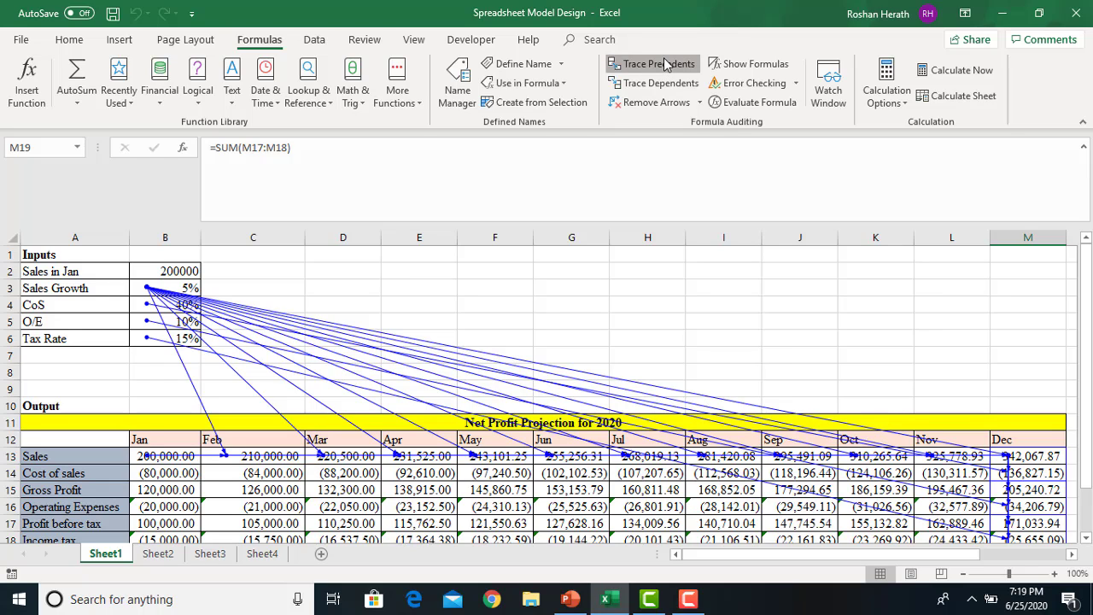
left_click(665, 64)
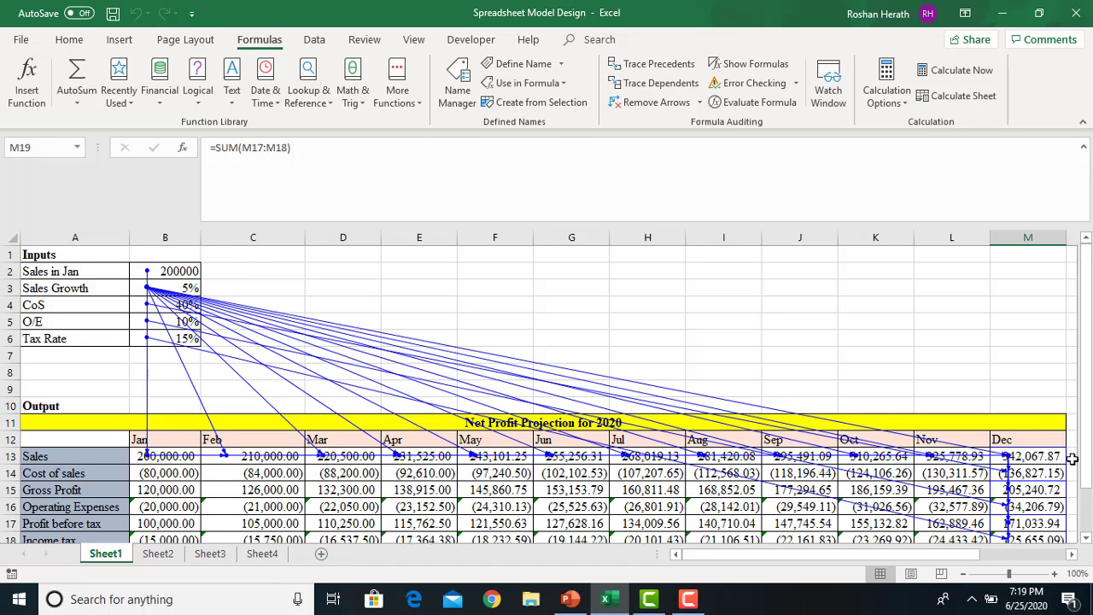
left_click_drag(1084, 459, 1085, 507)
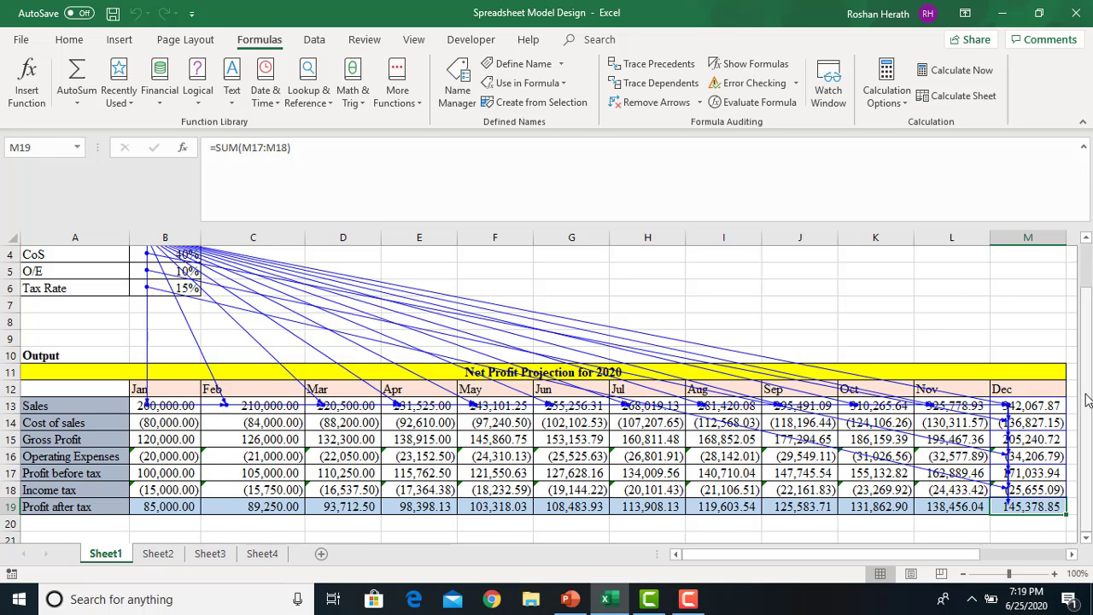
left_click_drag(1086, 400, 1086, 316)
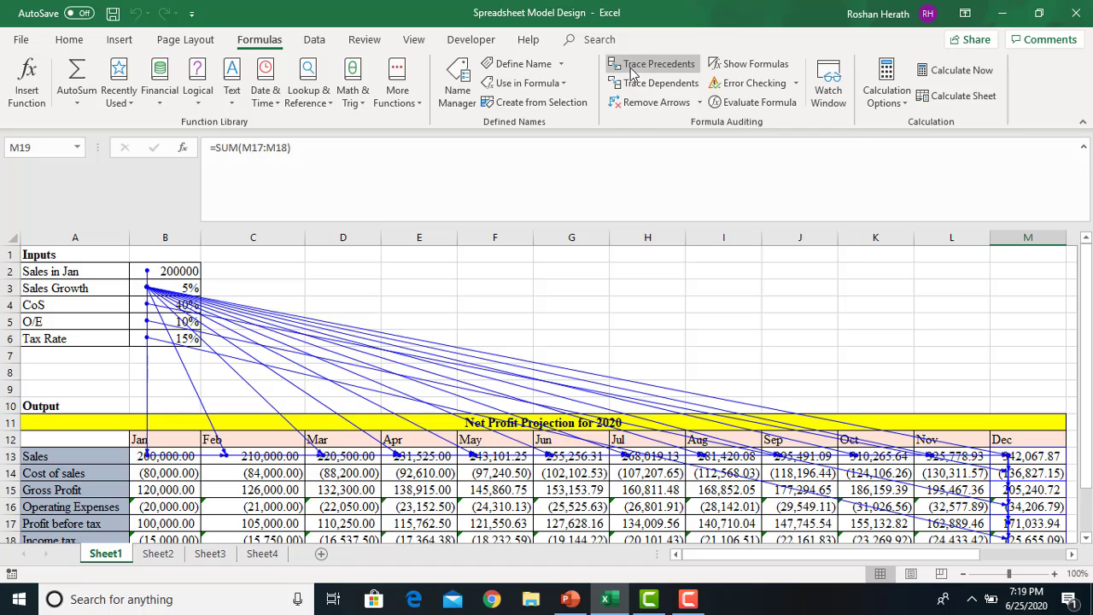
scroll(1041, 424, "down", 1)
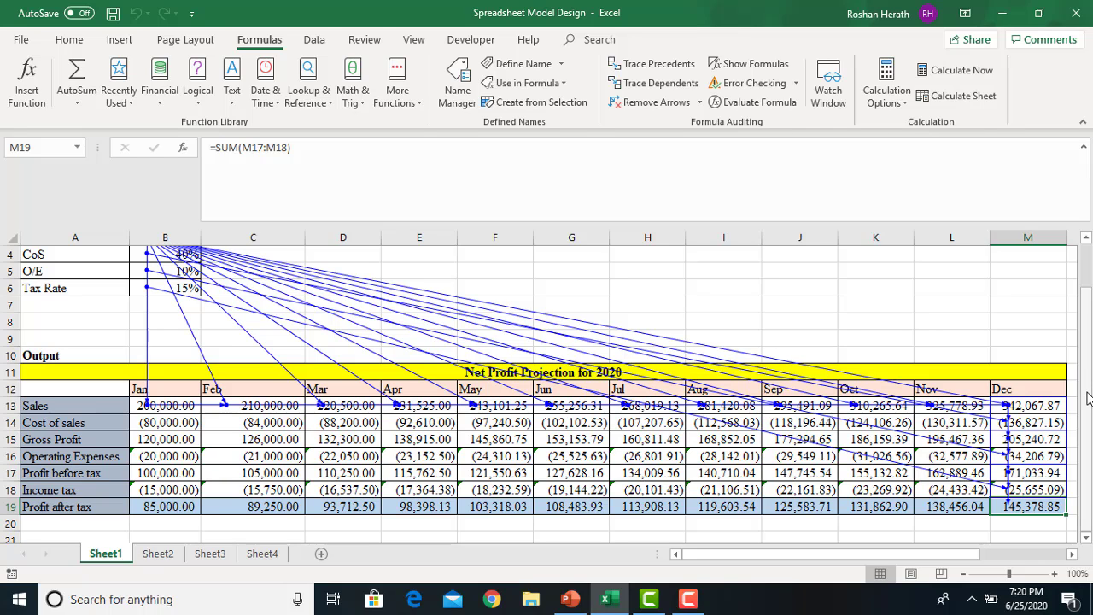
mouse_move(1087, 398)
left_mouse_down()
mouse_move(1086, 386)
mouse_move(1084, 411)
left_mouse_up()
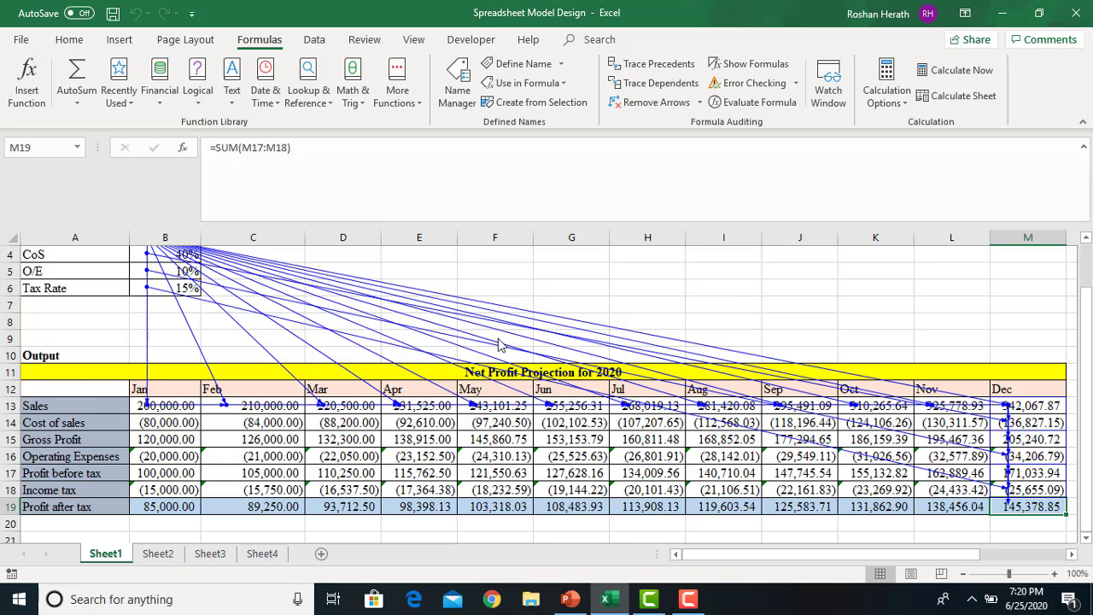
Remove all tracer arrows, then show the 'a. Trace Precedents' slide full screen in PowerPoint
left_click(646, 104)
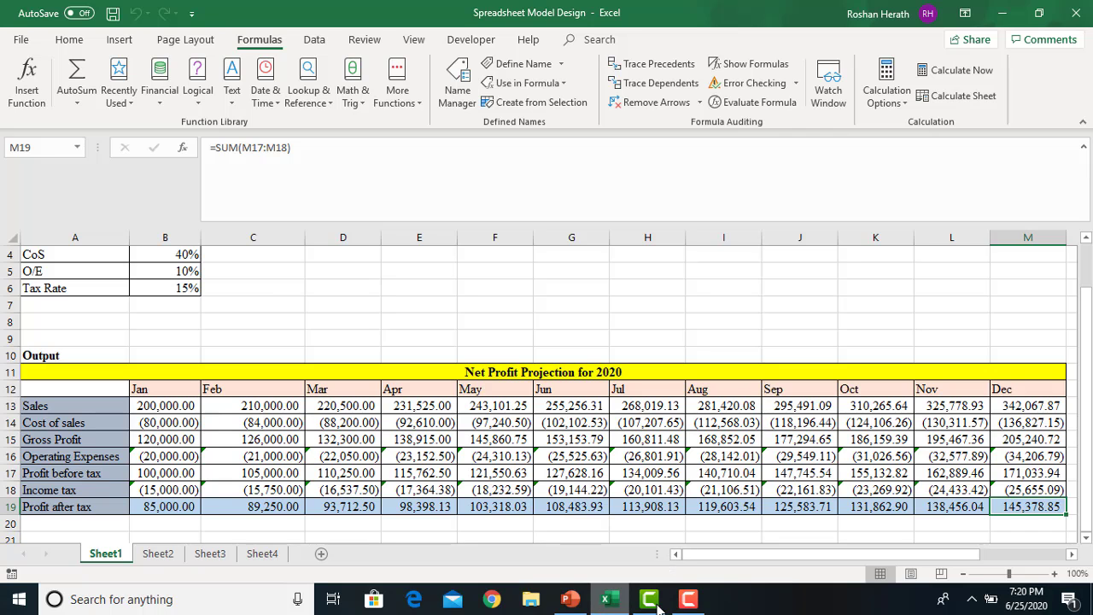
left_click(570, 598)
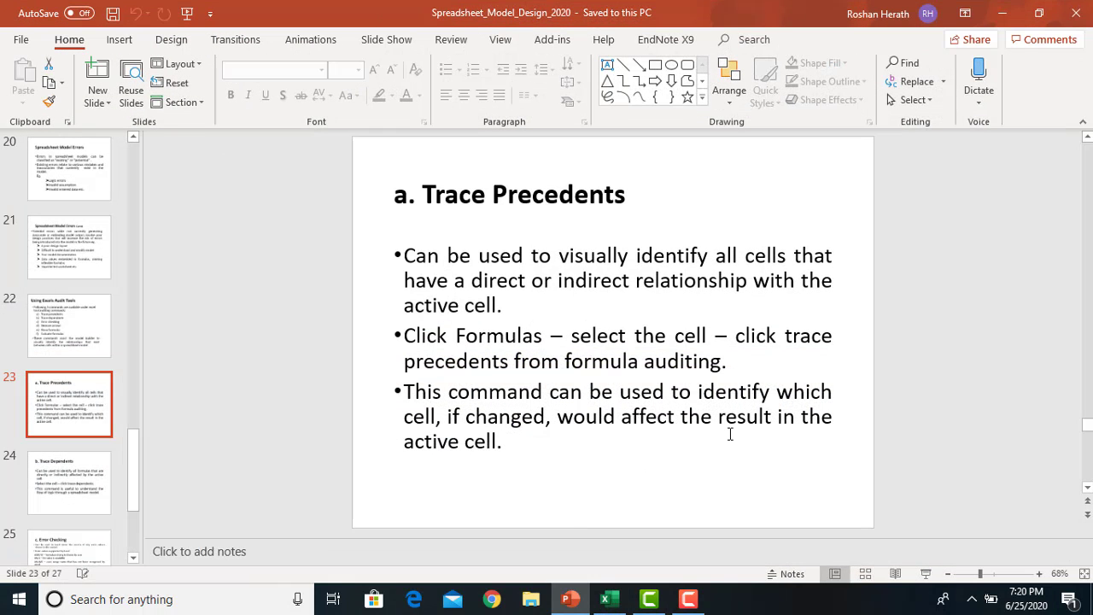
left_click(927, 573)
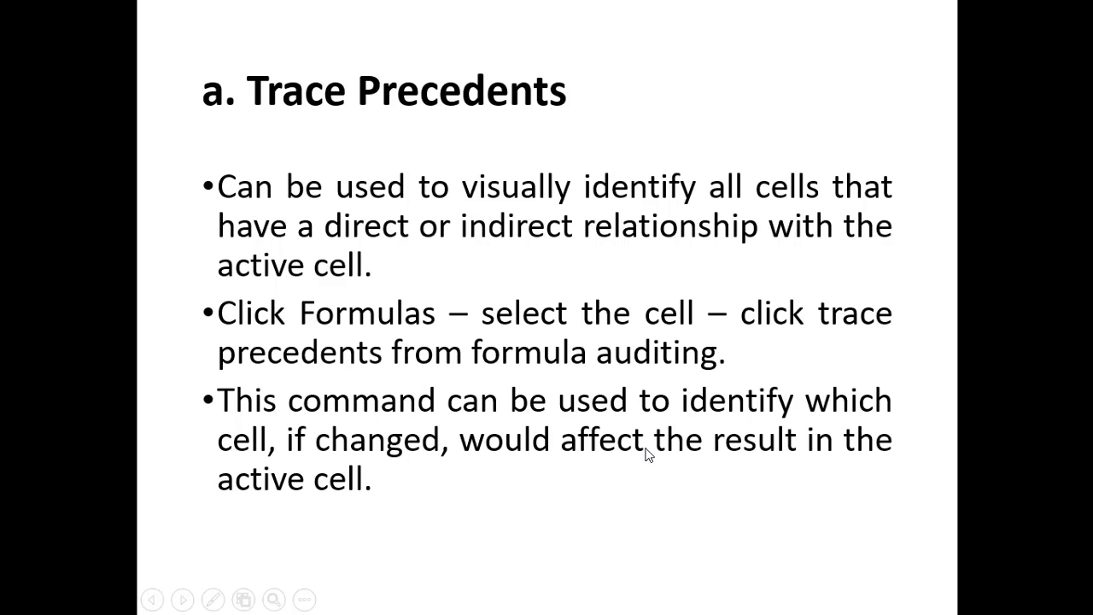
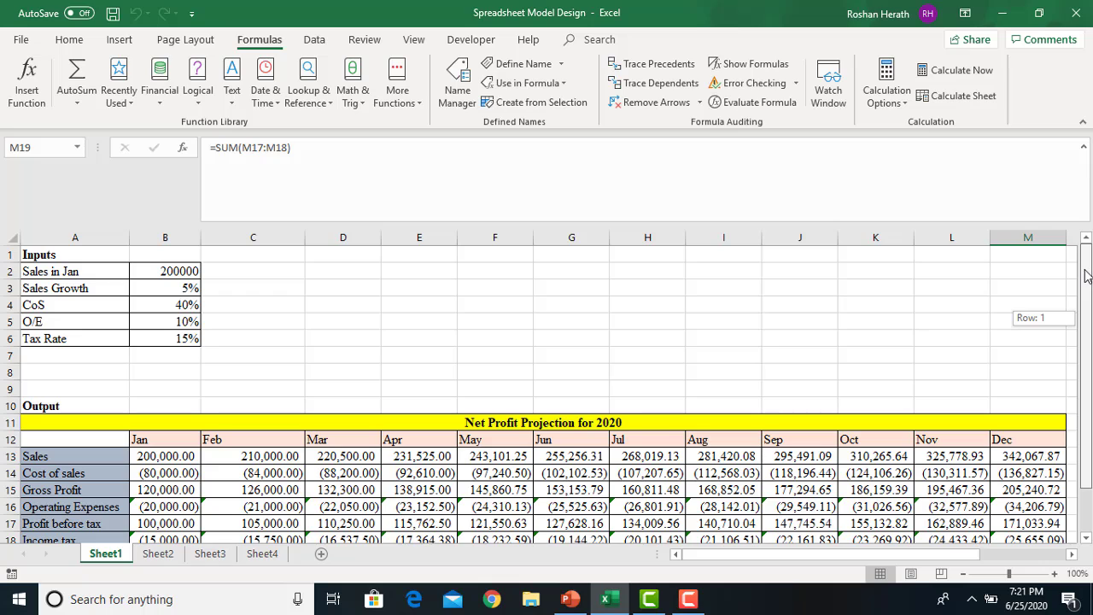
Select the January Sales cell B13
left_click(164, 455)
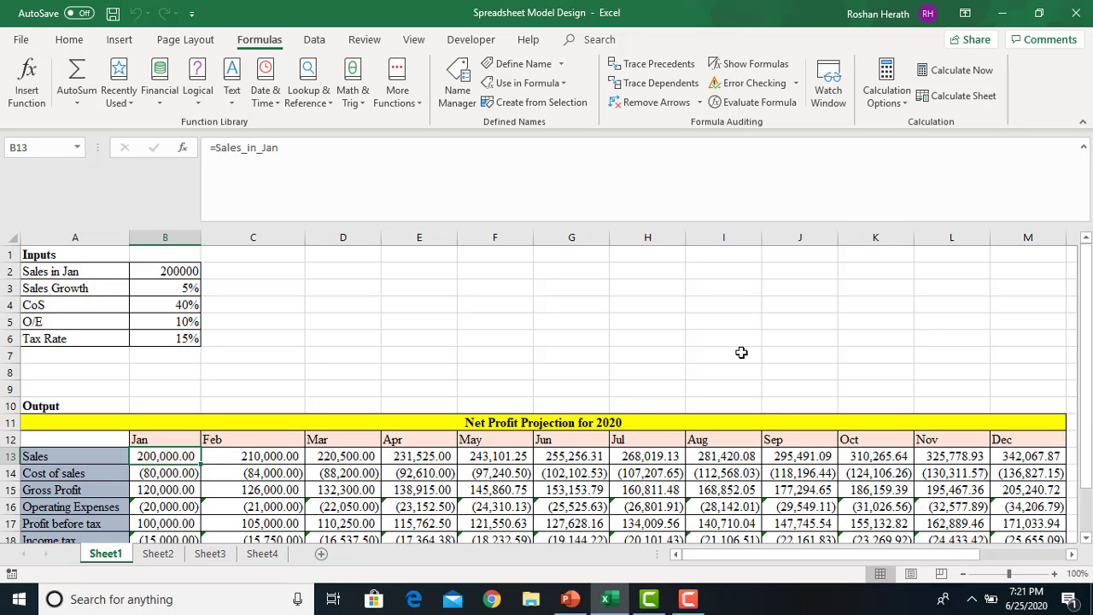
Trace the direct dependents of January Sales in B13 down to row 19
left_click_drag(1088, 422, 1087, 425)
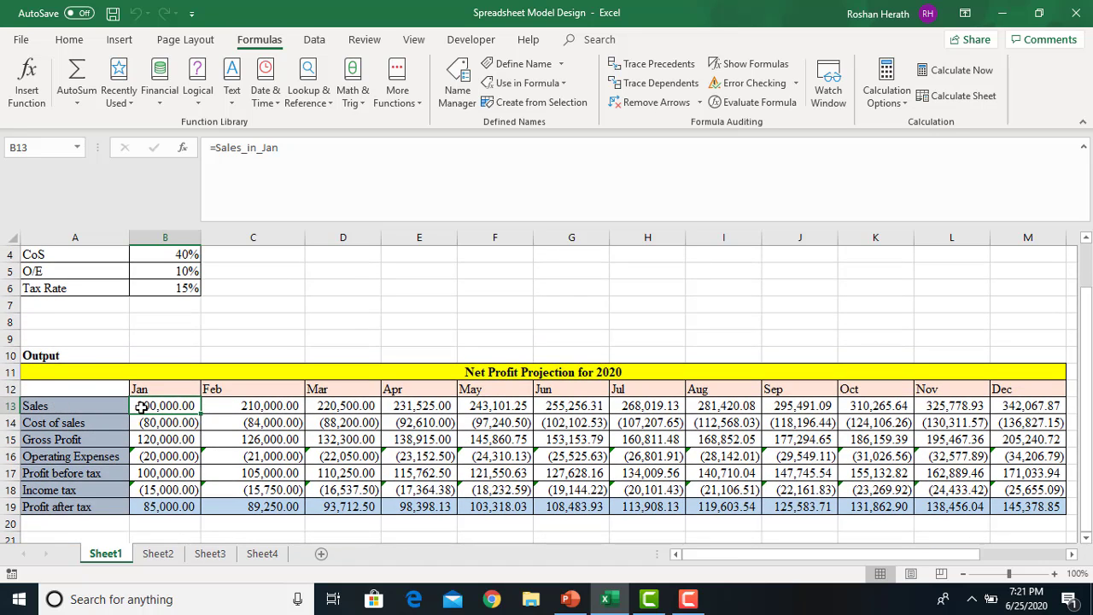
left_click(657, 89)
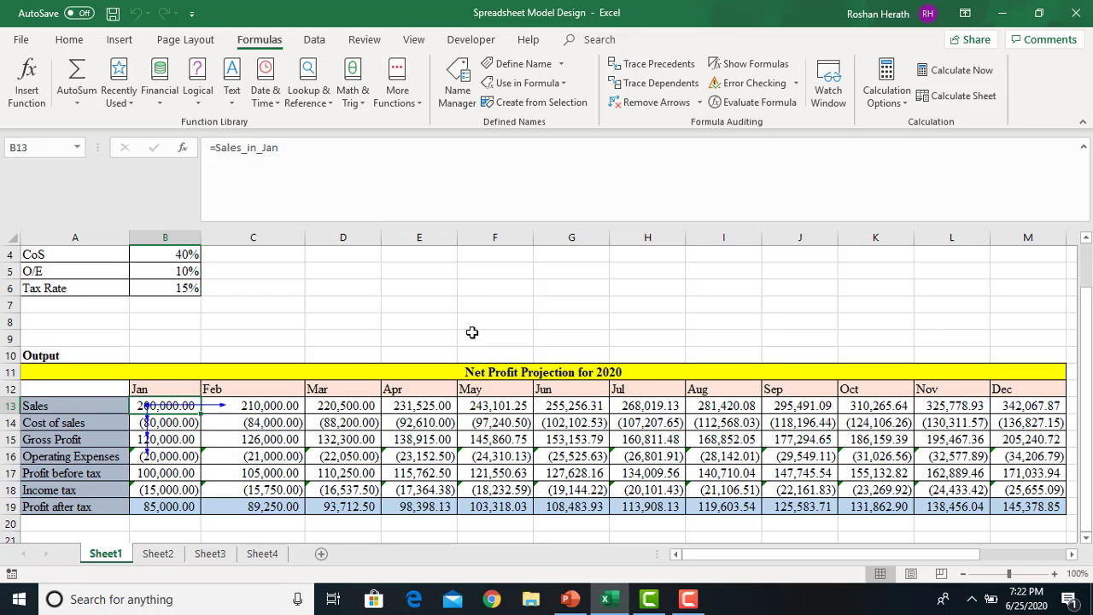
Trace another dependent level and January Sales' precedent, then remove all tracer arrows
left_click(654, 83)
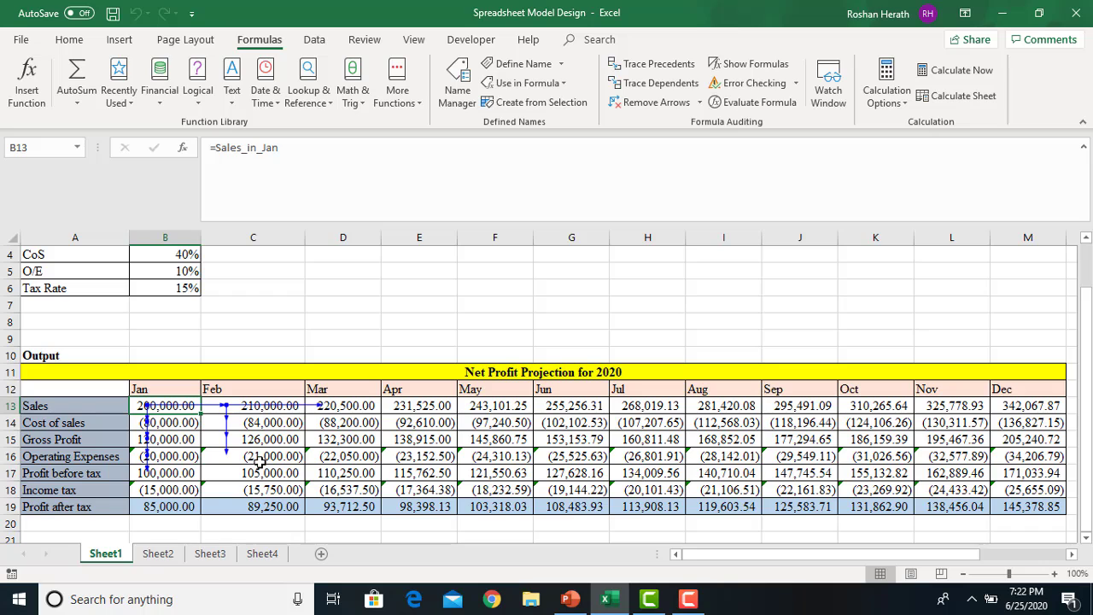
left_click(626, 71)
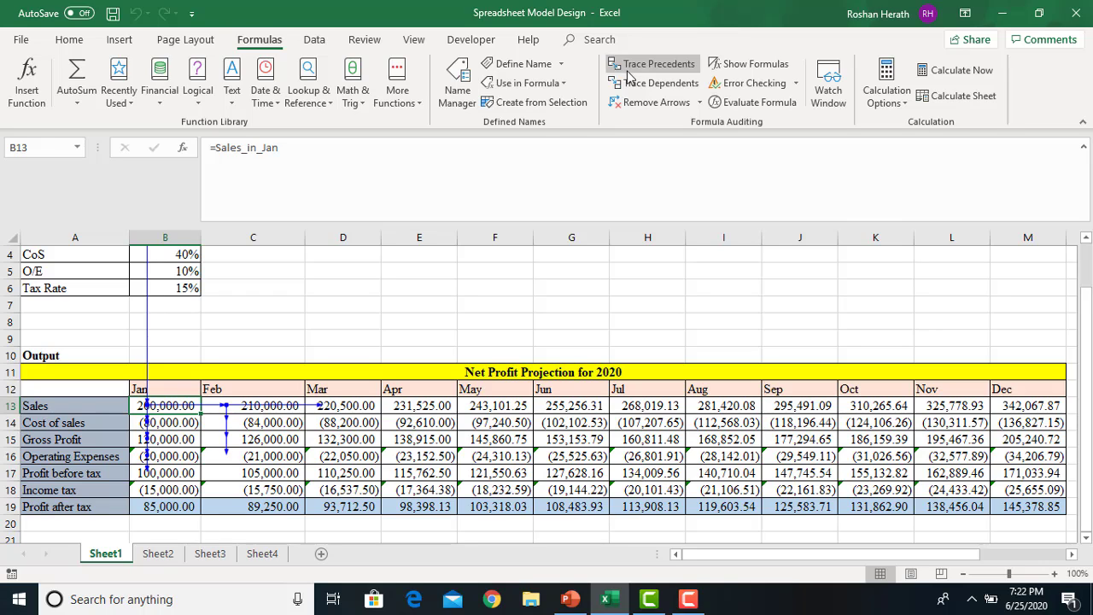
left_click(636, 104)
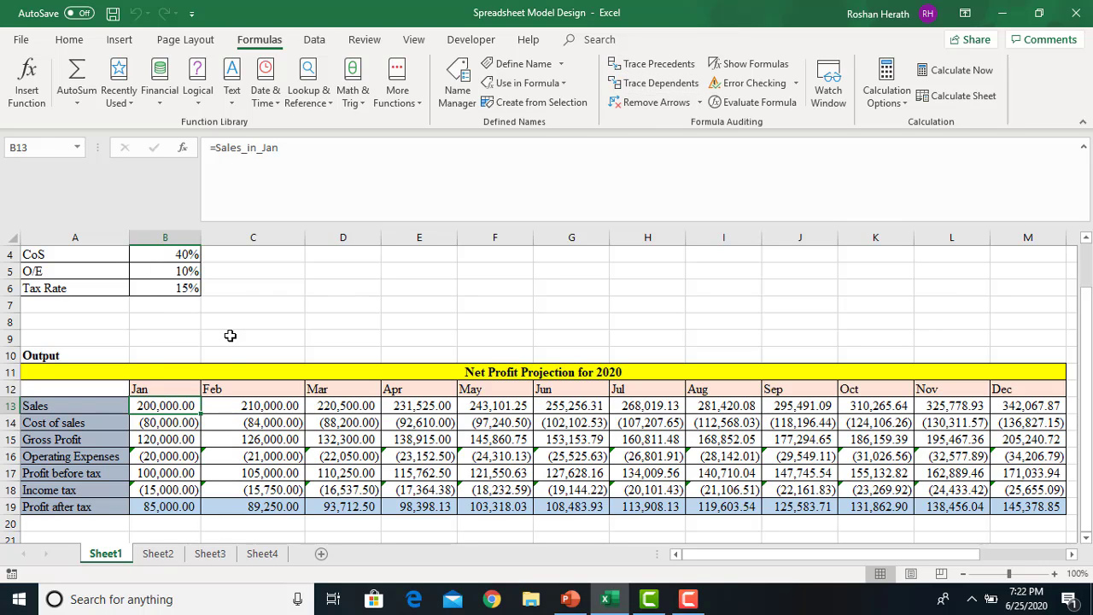
Extend January Sales' dependent arrows month by month from Feb through Dec
left_click(651, 85)
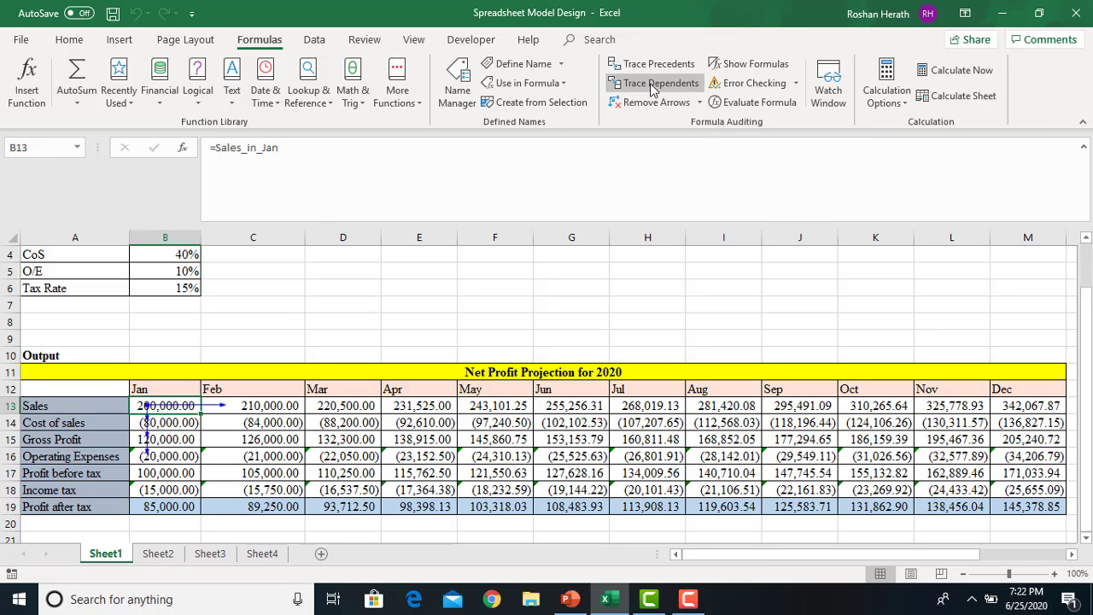
left_click(651, 86)
left_click(652, 86)
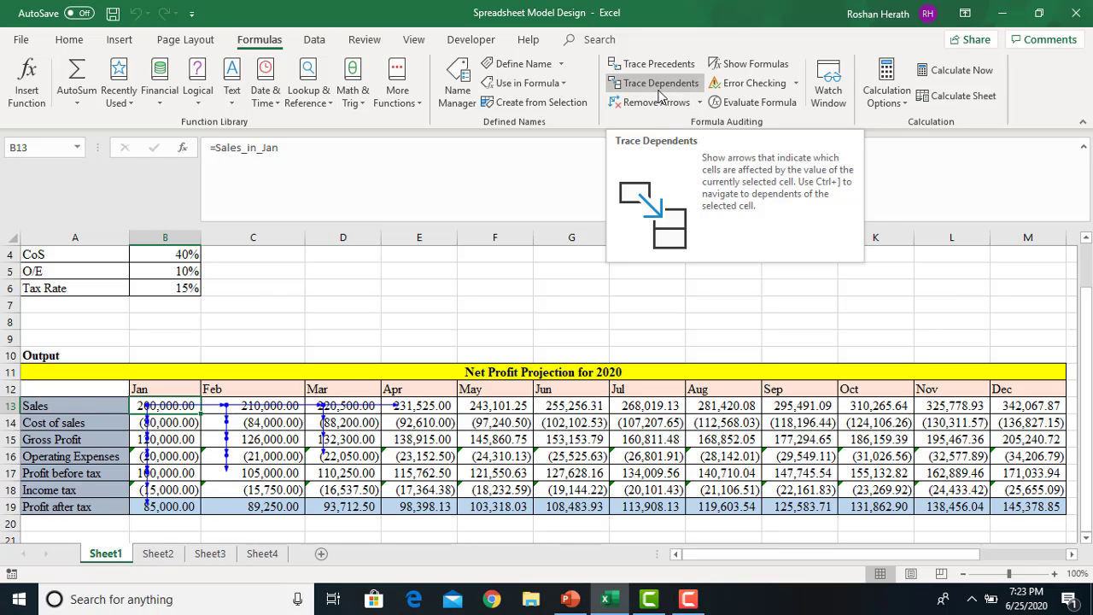
left_click(658, 92)
left_click(658, 92)
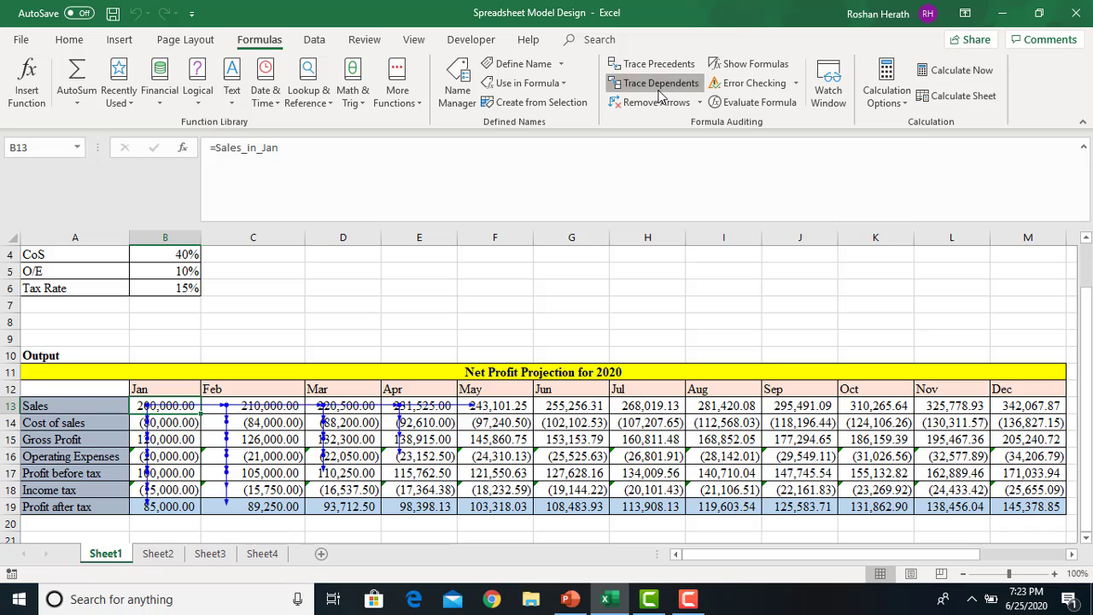
left_click(658, 92)
left_click(659, 92)
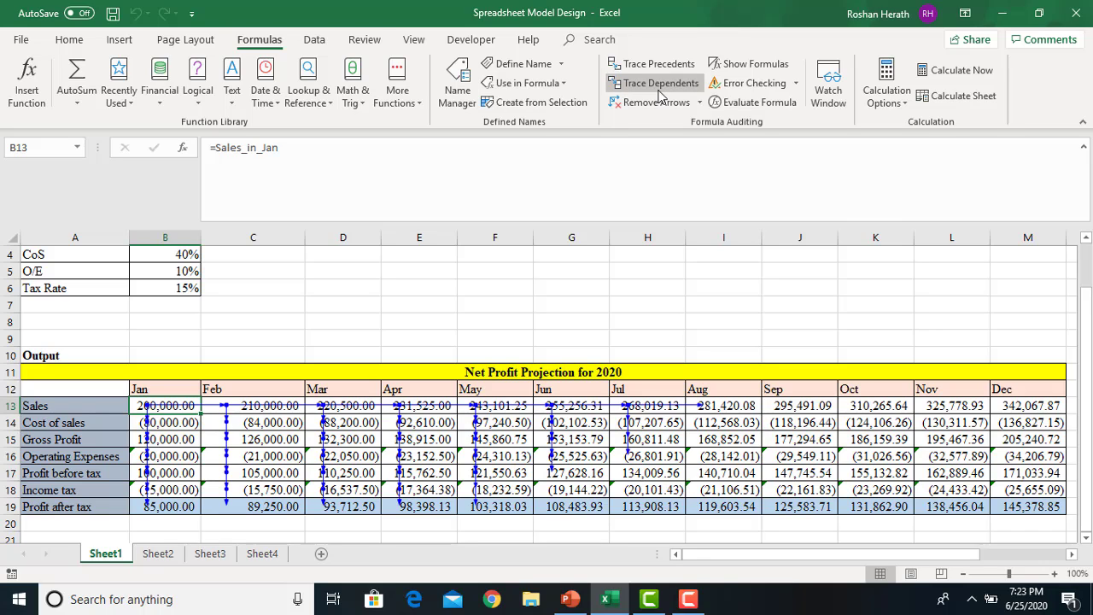
left_click(658, 92)
left_click(658, 93)
left_click(658, 92)
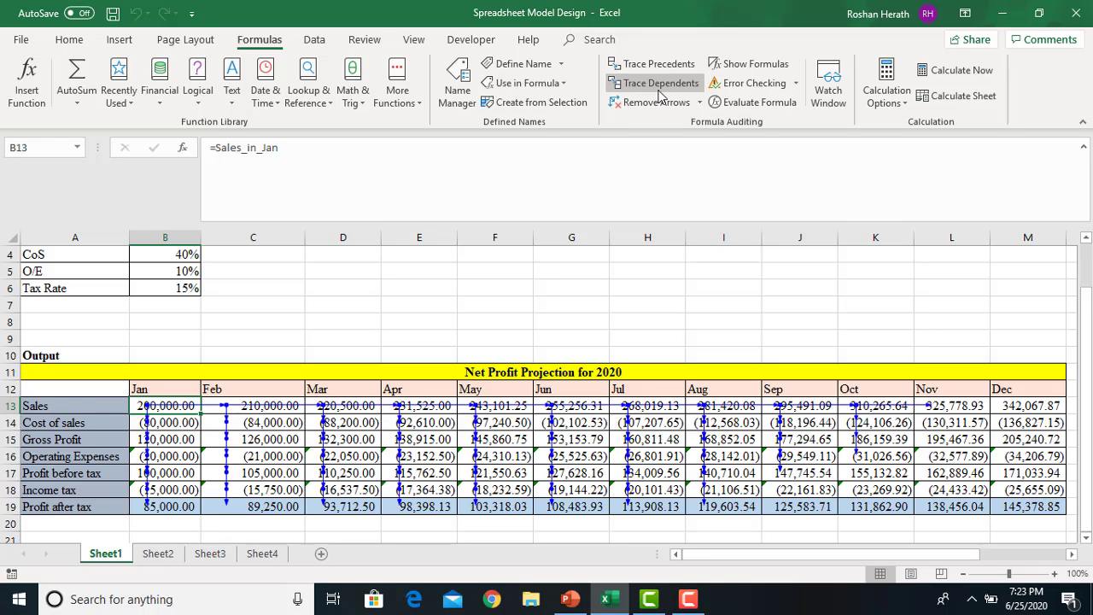
left_click(658, 92)
left_click(658, 92)
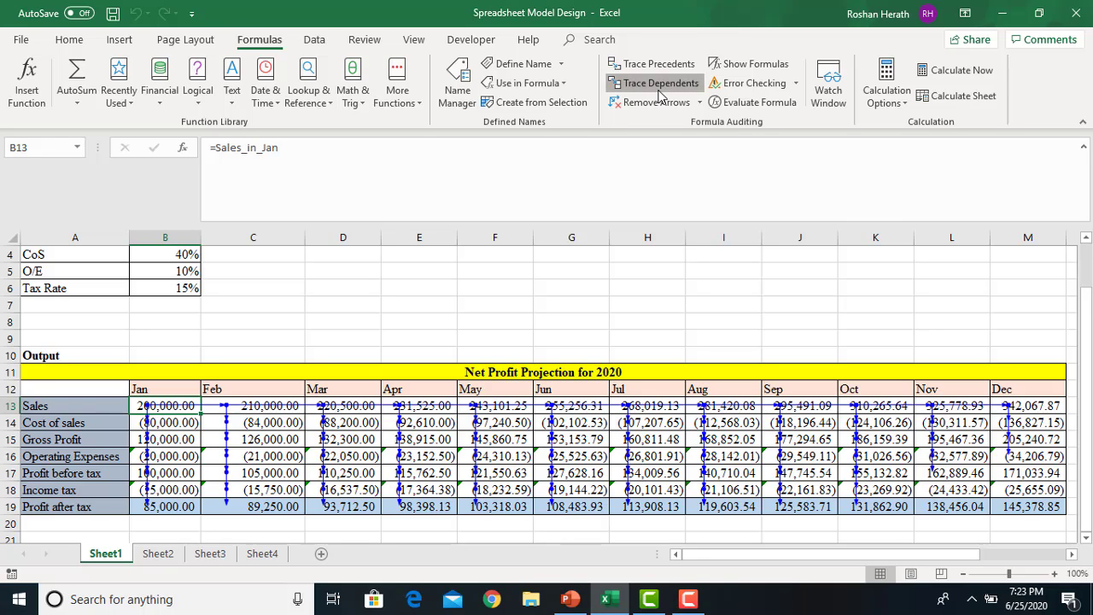
left_click(658, 92)
left_click(658, 92)
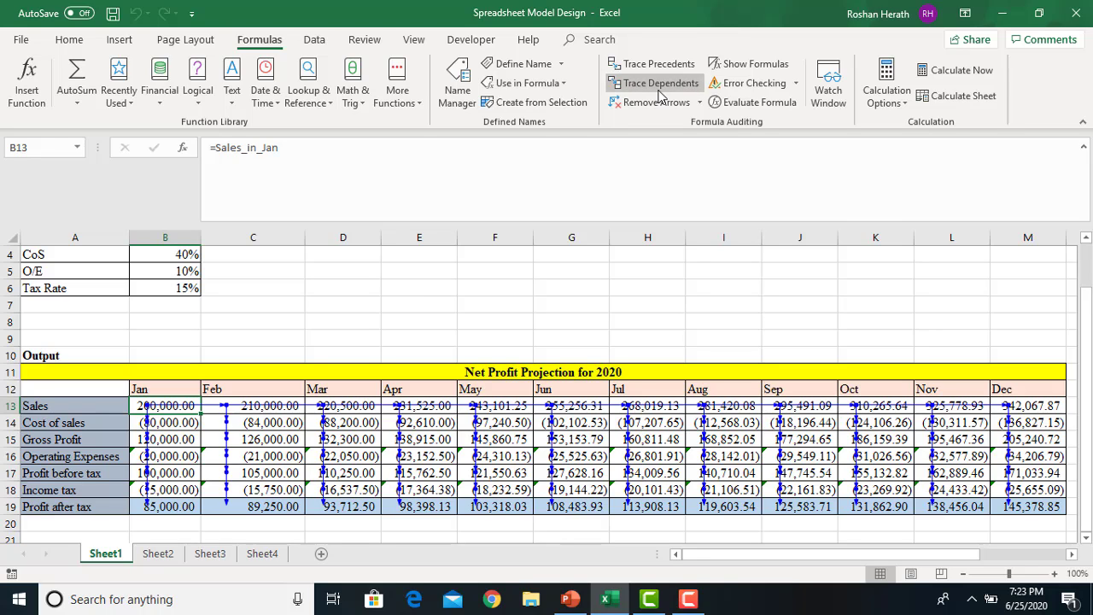
left_click(658, 92)
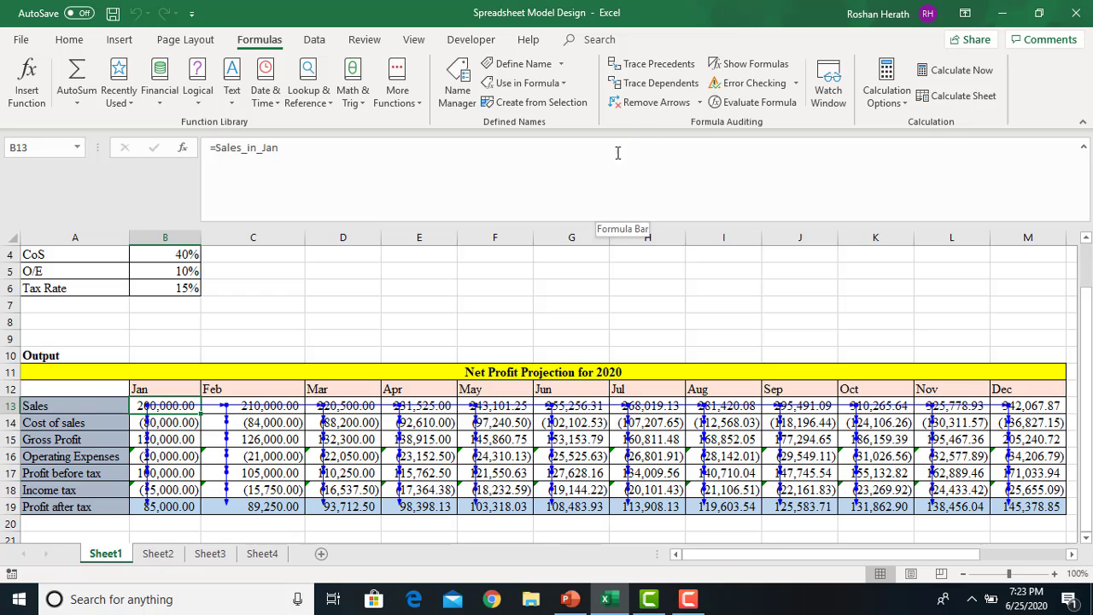
Clear the existing arrows and select the Sales in Jan input cell B2
left_click(644, 104)
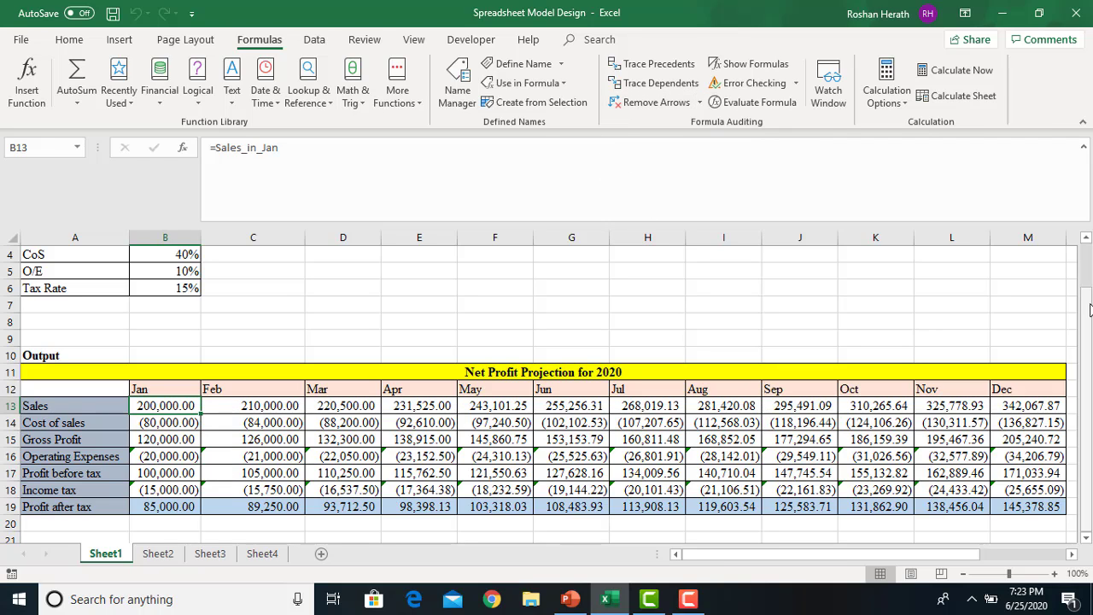
left_click_drag(1089, 306, 1089, 243)
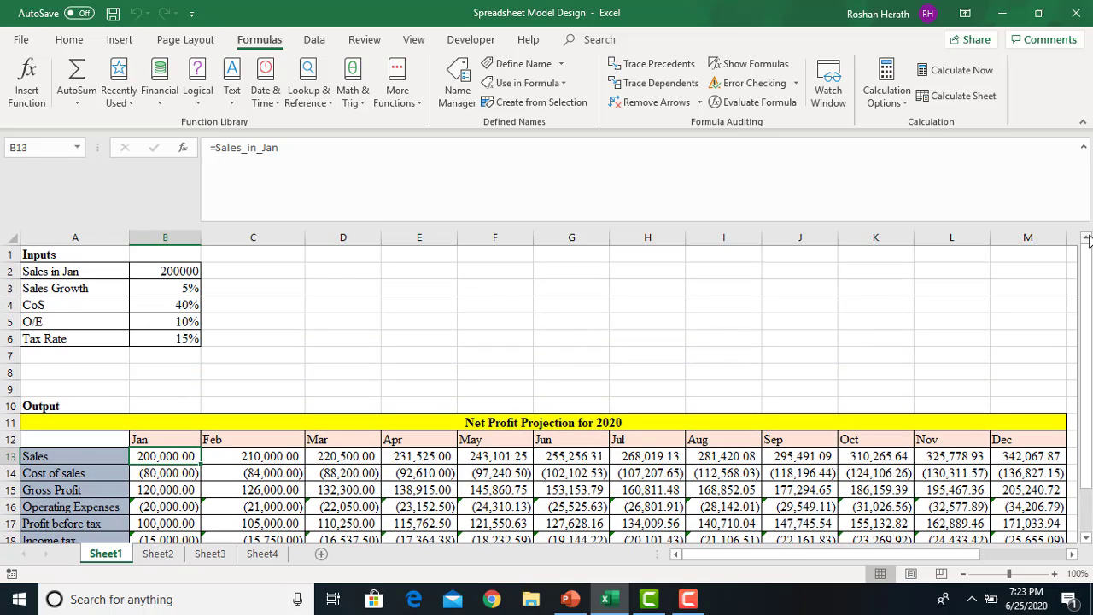
left_click(161, 268)
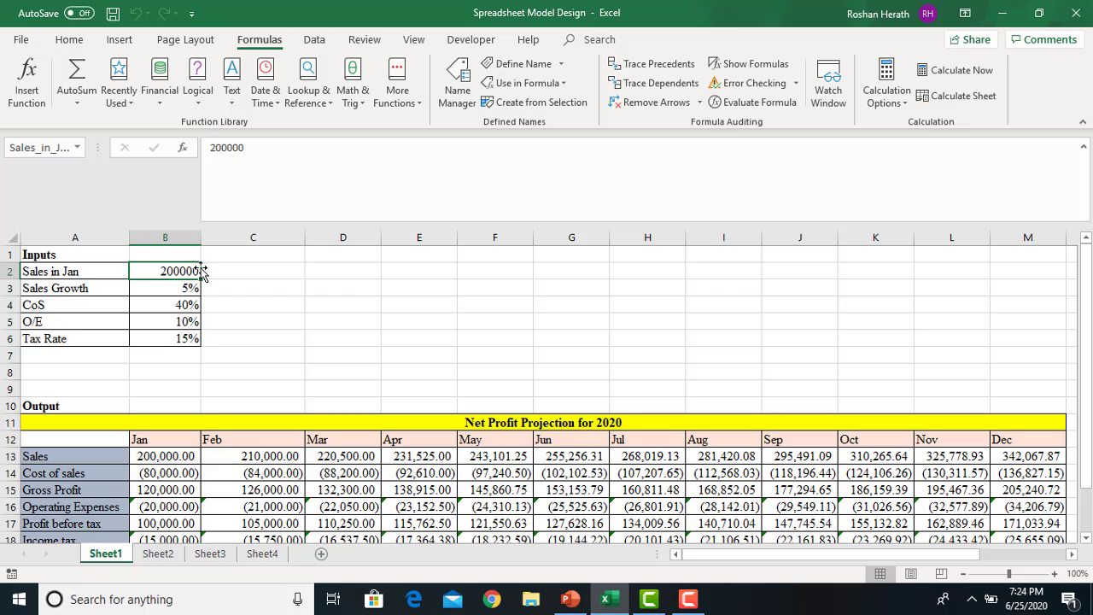
Trace Sales in Jan's dependents level by level out to G13, then remove the arrows
left_click(644, 86)
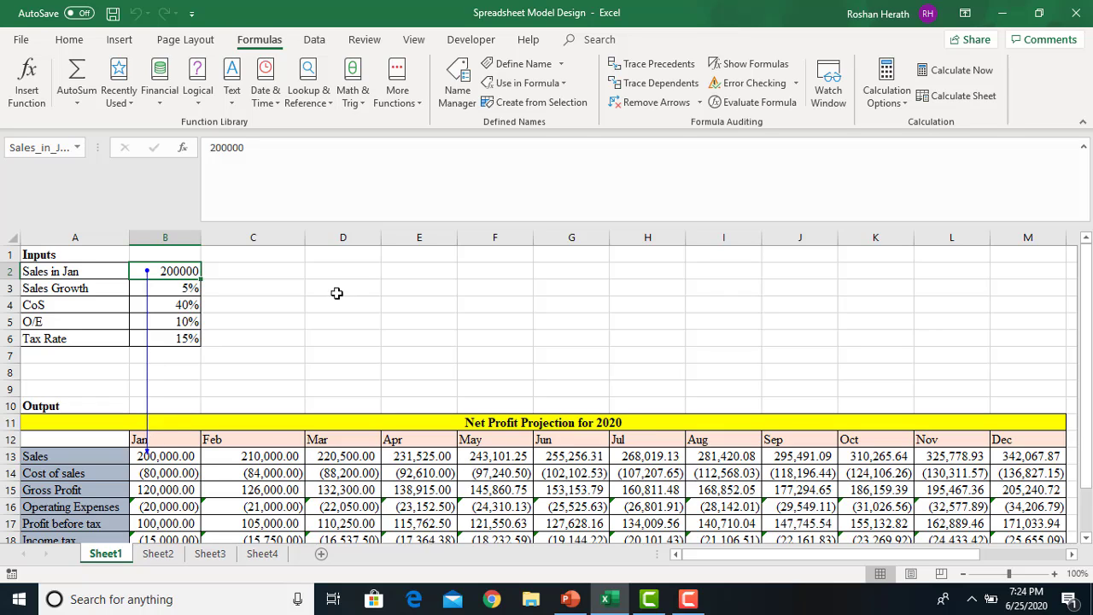
left_click(636, 89)
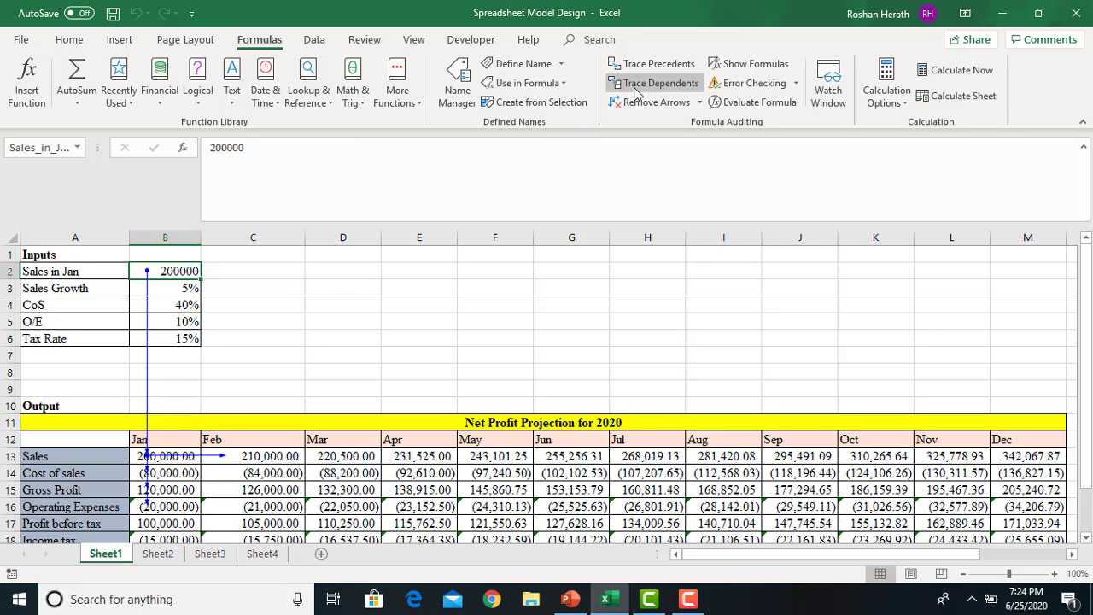
left_click(636, 90)
left_click(636, 90)
left_click(636, 90)
left_click(636, 91)
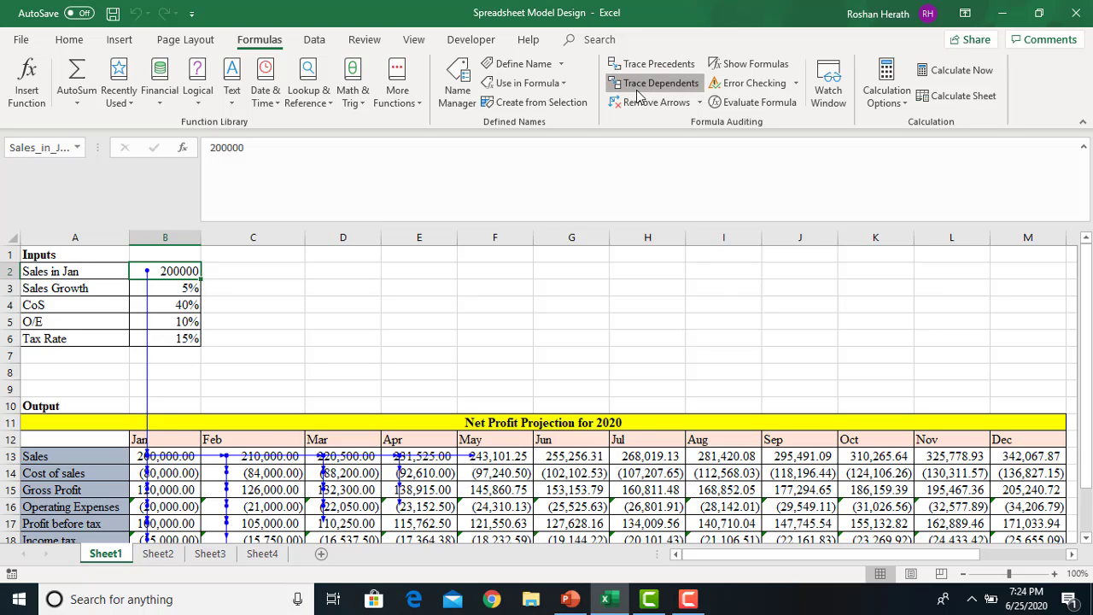
left_click(656, 102)
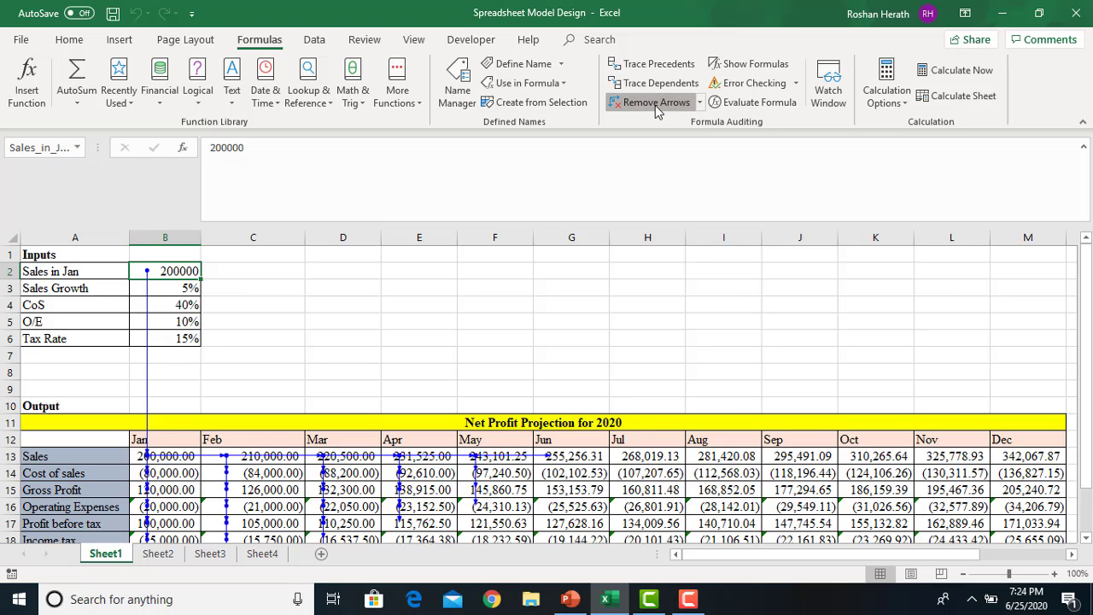
left_click(175, 286)
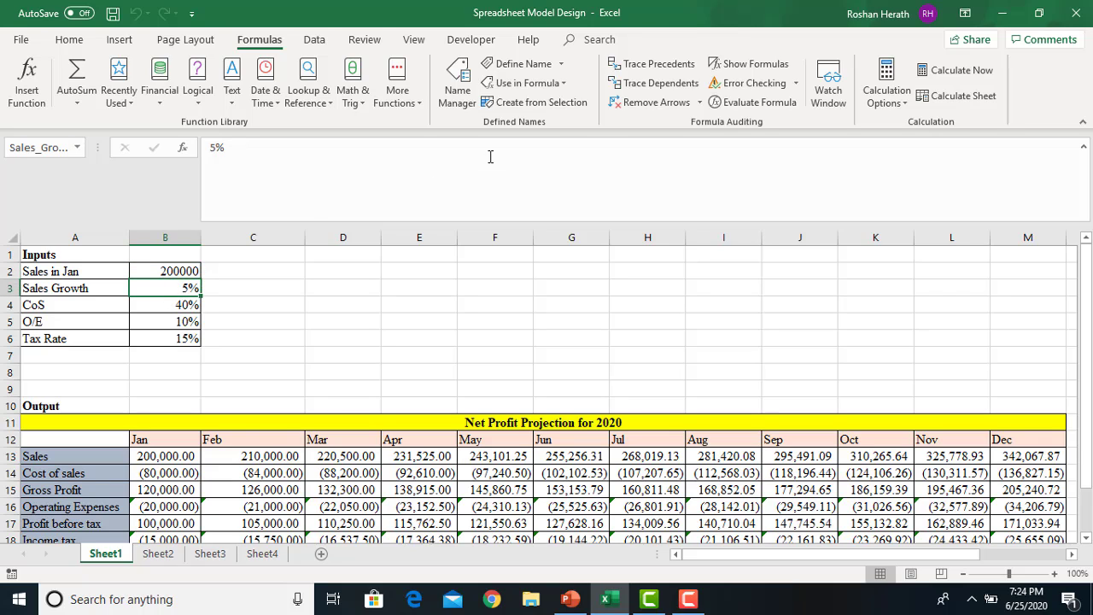
Trace Sales Growth's dependents from Feb–Dec Sales down through rows 14-18, then clear them
left_click(660, 85)
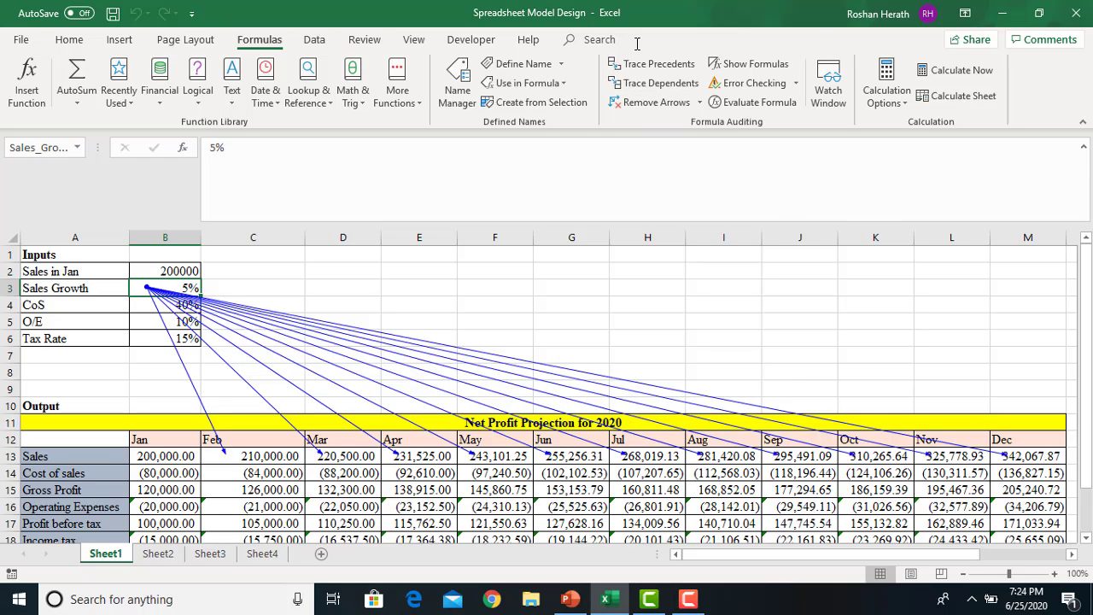
left_click(654, 90)
left_click(655, 91)
left_click(655, 90)
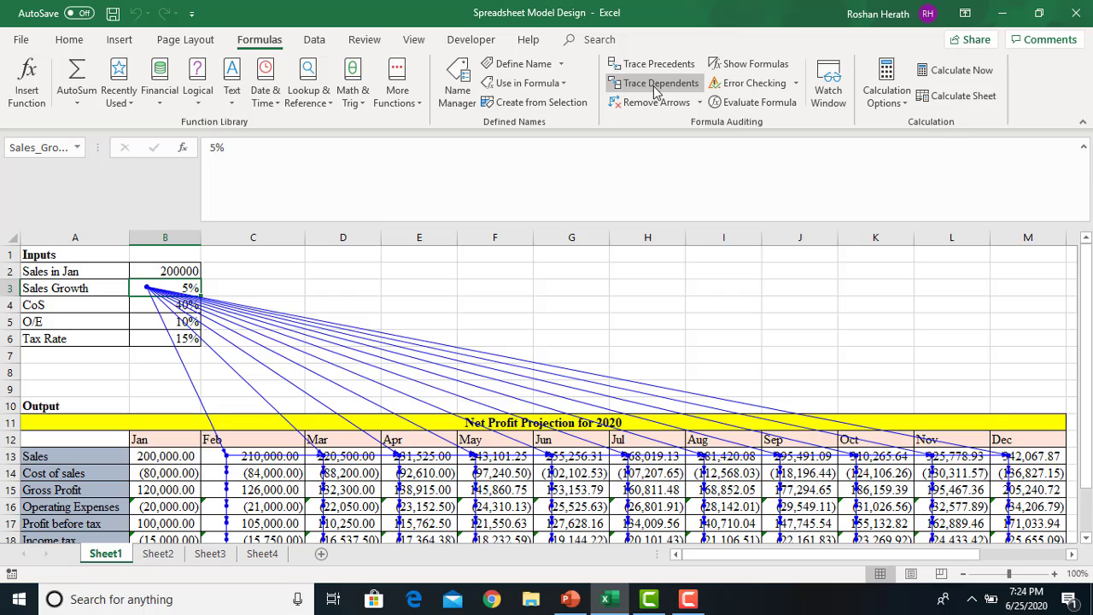
left_click(649, 103)
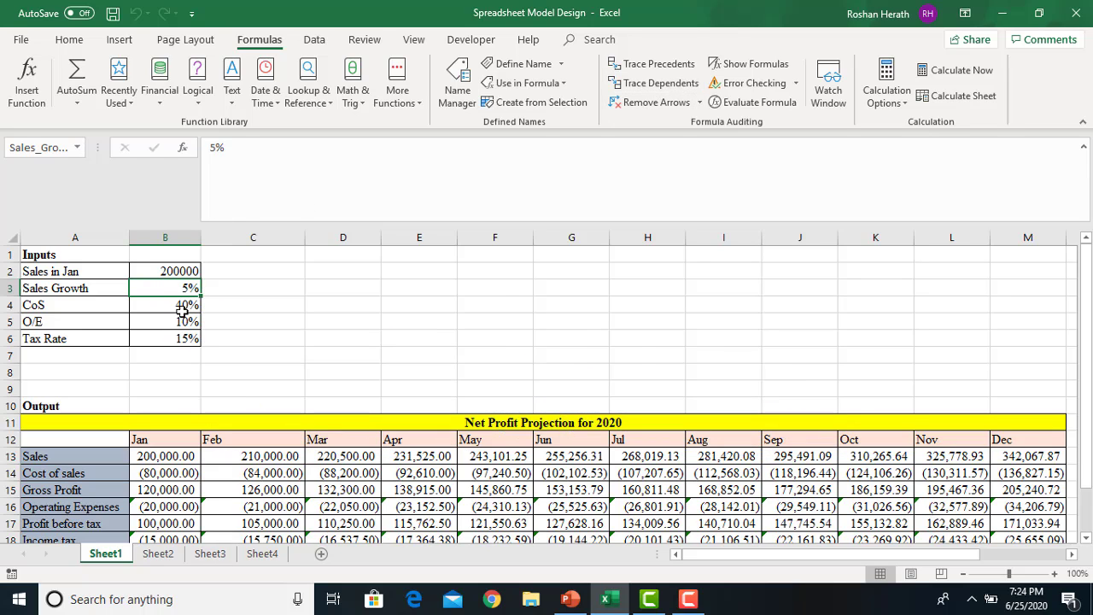
Trace Tax Rate (B6) into each month's Income tax and Profit after tax, then clear arrows
left_click(177, 338)
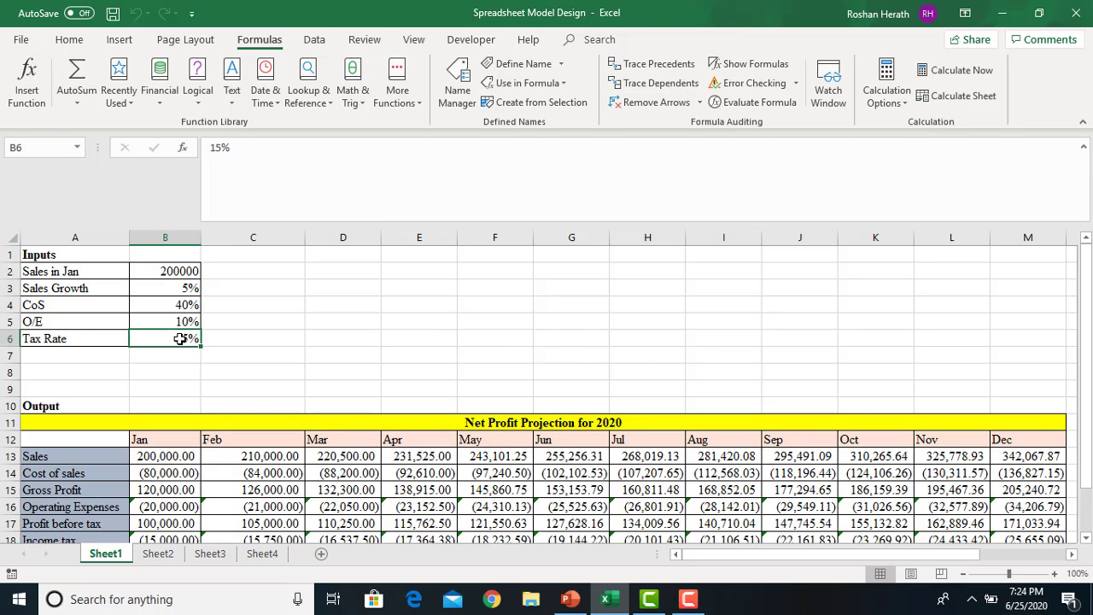
left_click(656, 83)
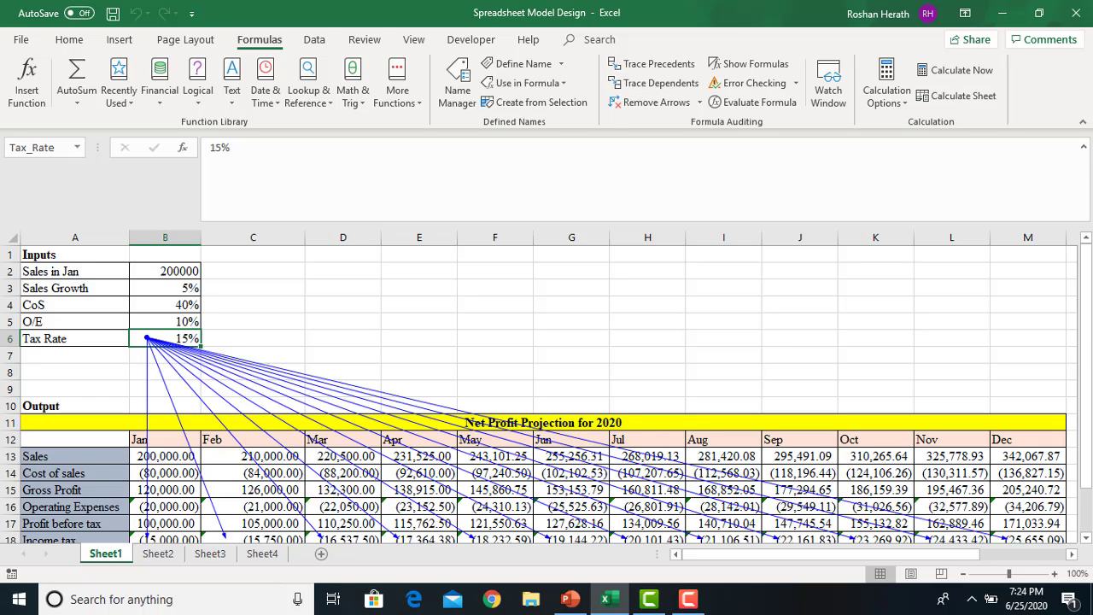
left_click_drag(1086, 341, 1086, 384)
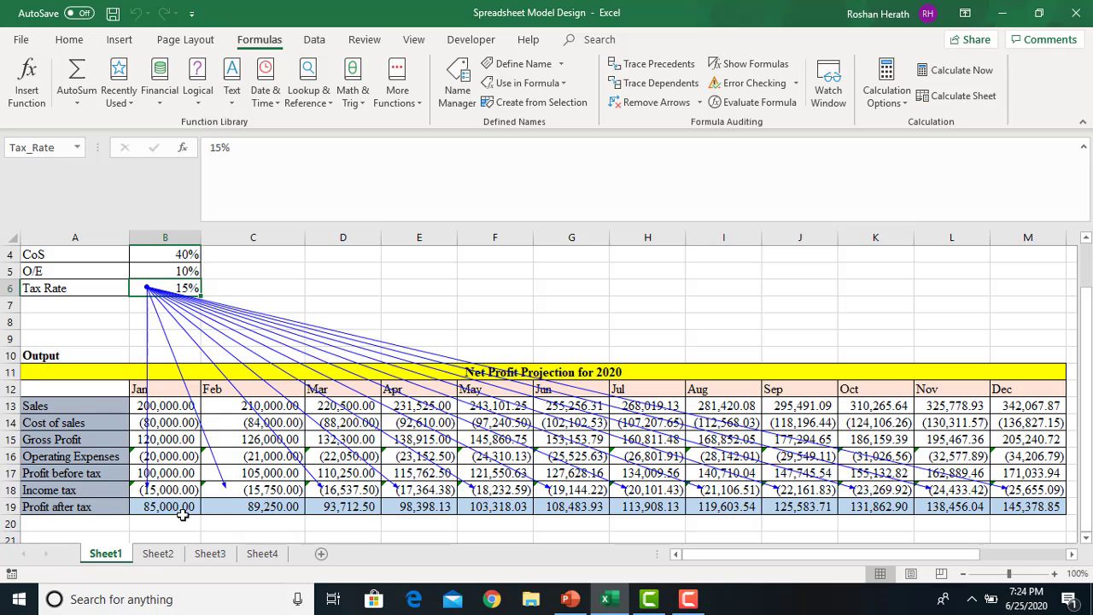
left_click(655, 82)
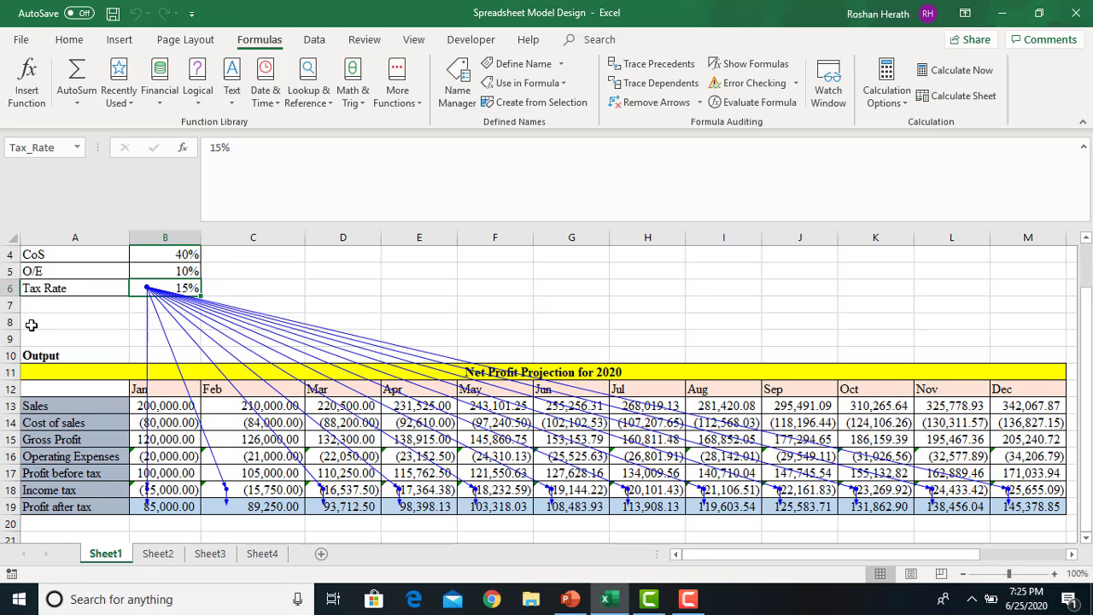
left_click(642, 106)
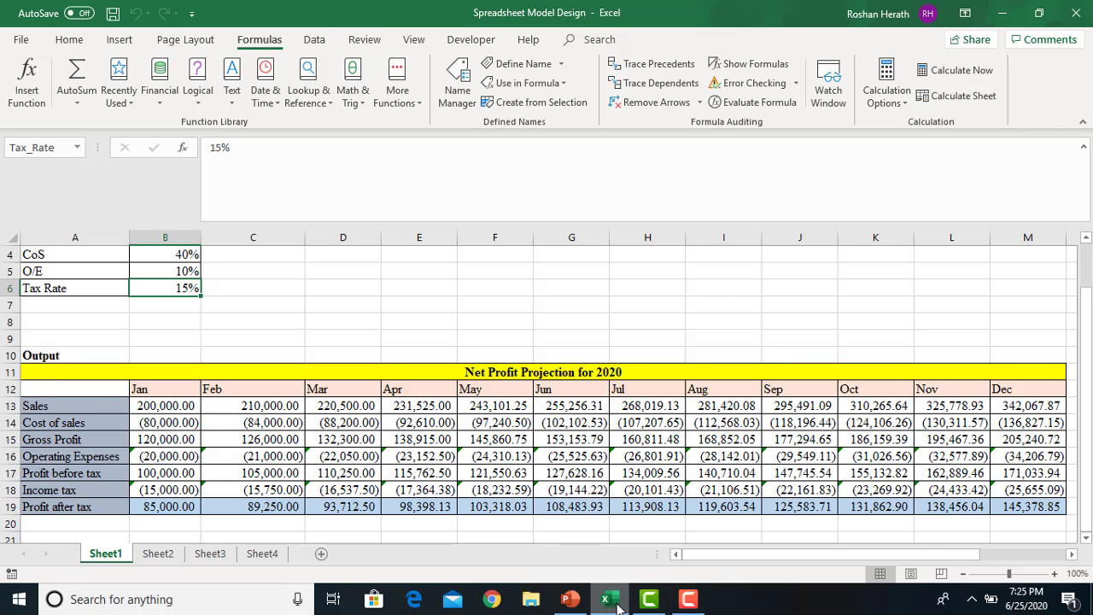
Run the PowerPoint slide show past the Trace Dependents slide to 'c. Error Checking'
left_click(570, 598)
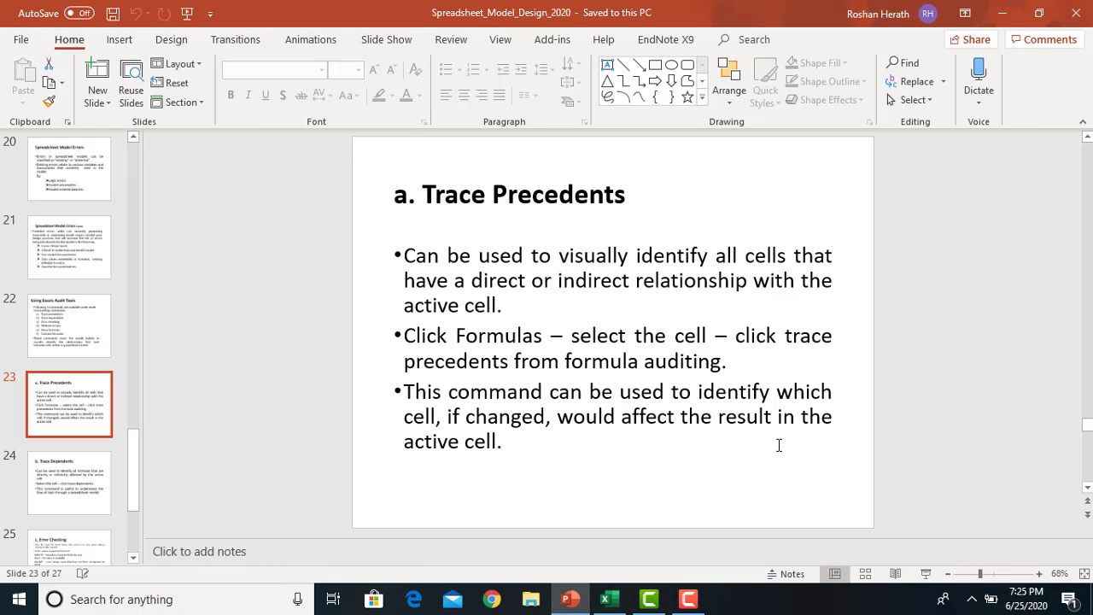
left_click(925, 574)
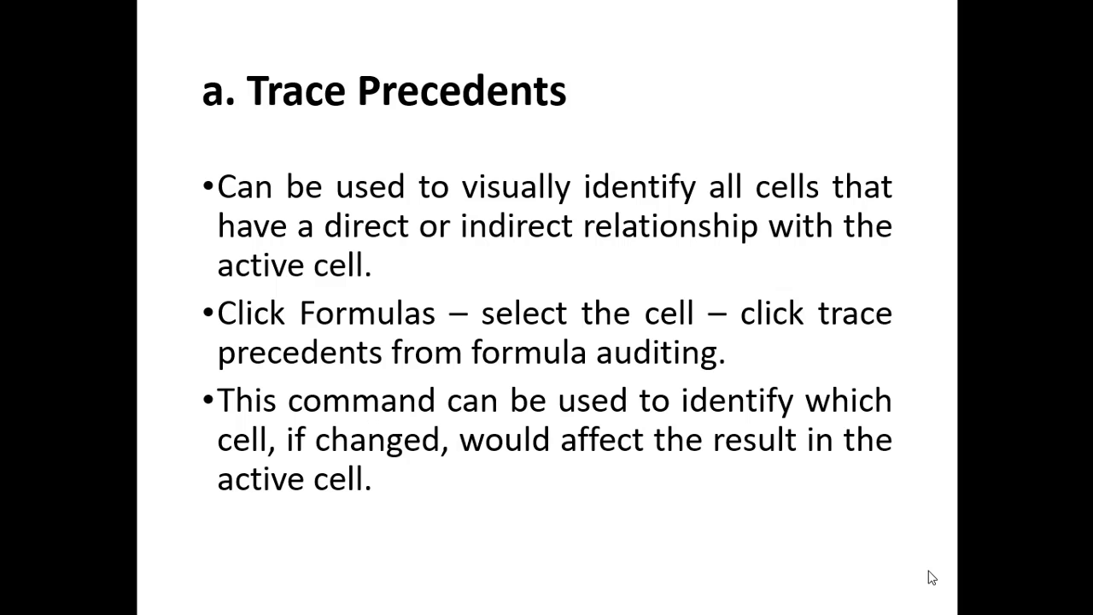
left_click(843, 499)
left_click(844, 499)
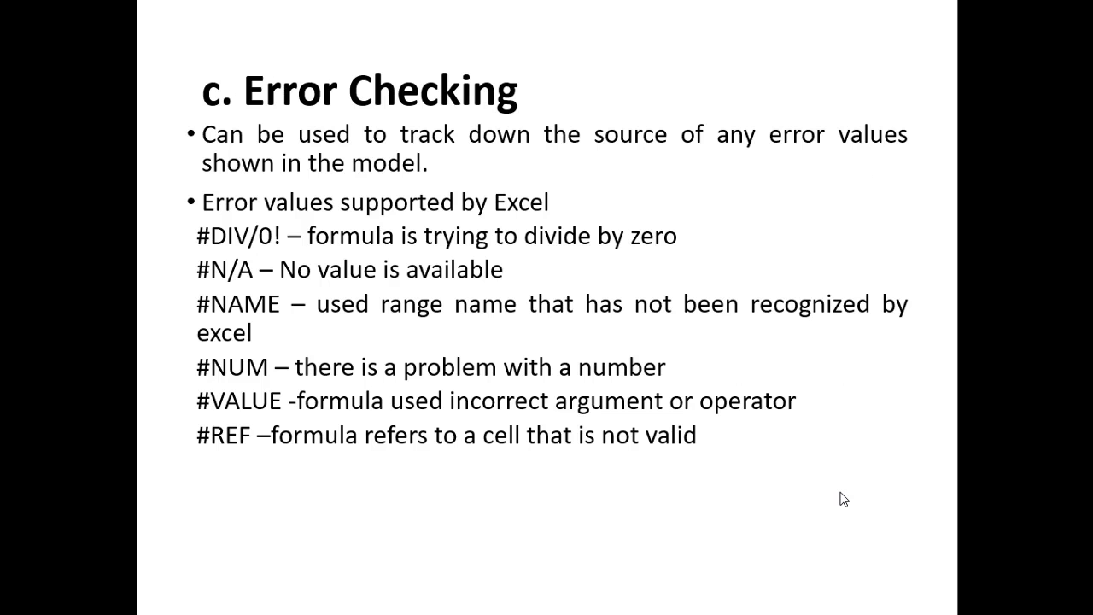
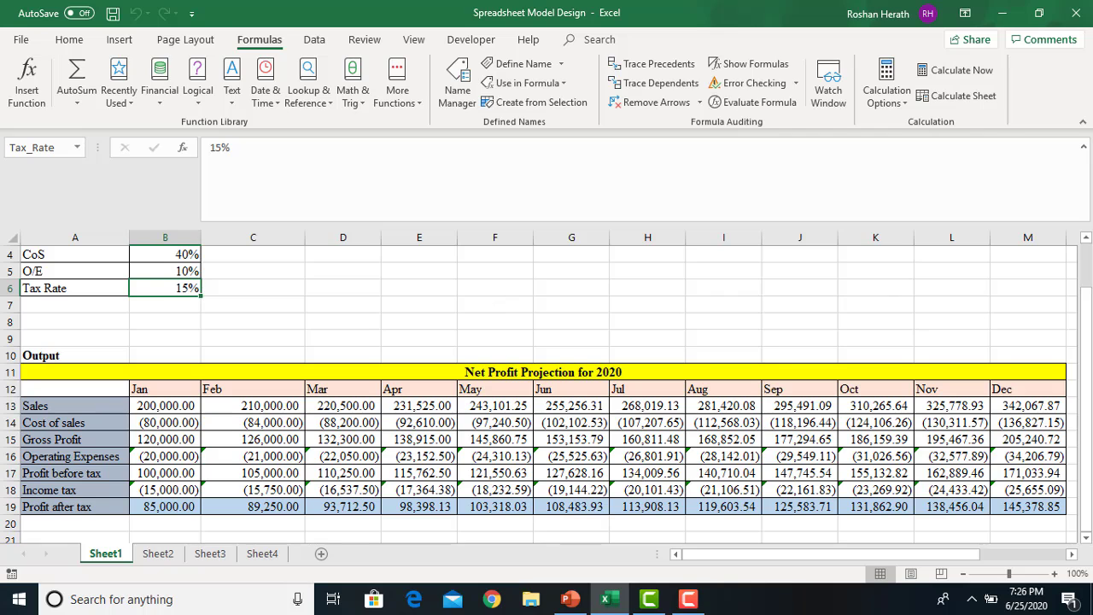
Change B13's formula to =Sales_in_Jan/0 so the Jan–Dec projection shows #DIV/0! errors
left_click_drag(1083, 301, 1081, 256)
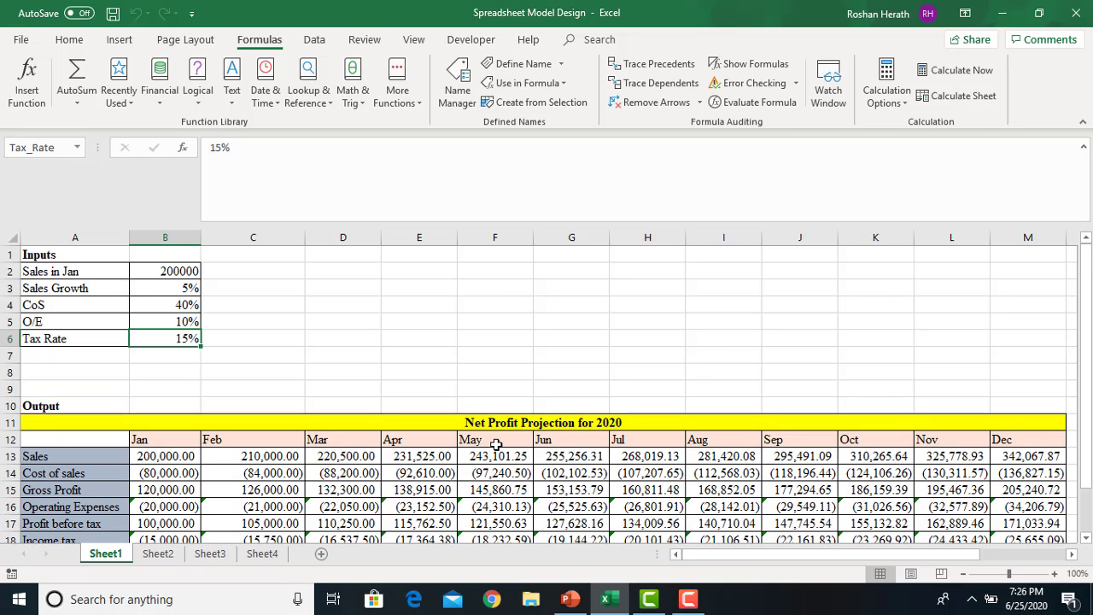
left_click(180, 458)
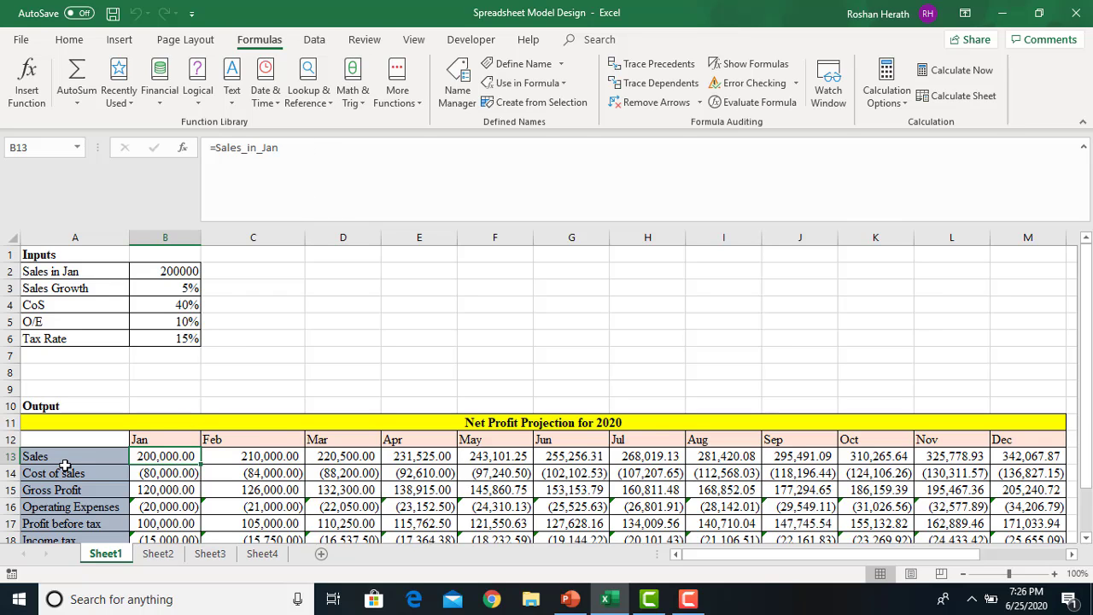
left_click(302, 144)
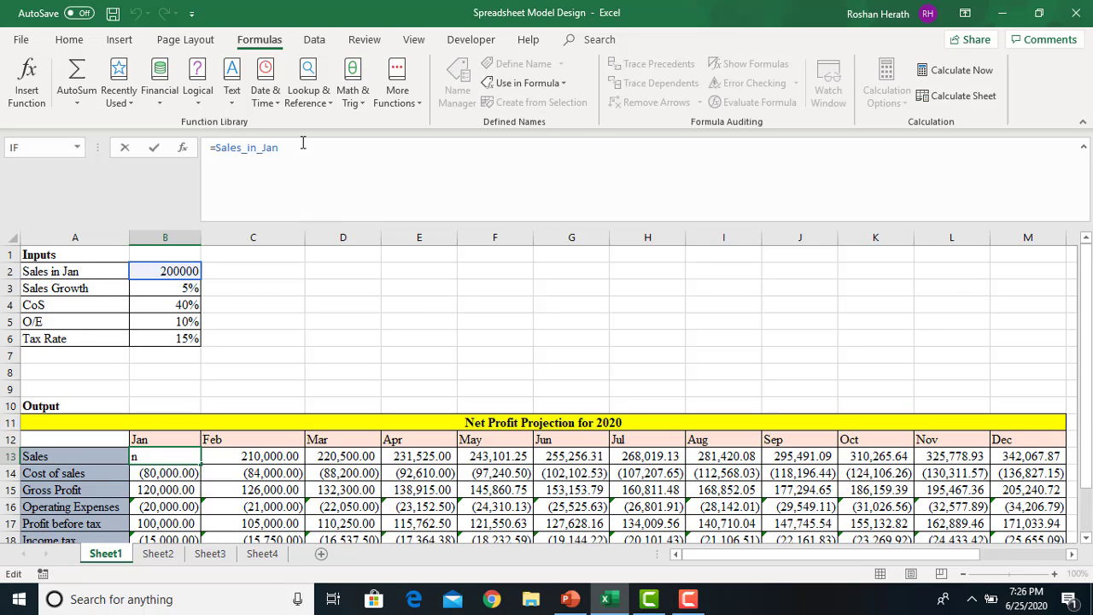
type("/0")
key("Return")
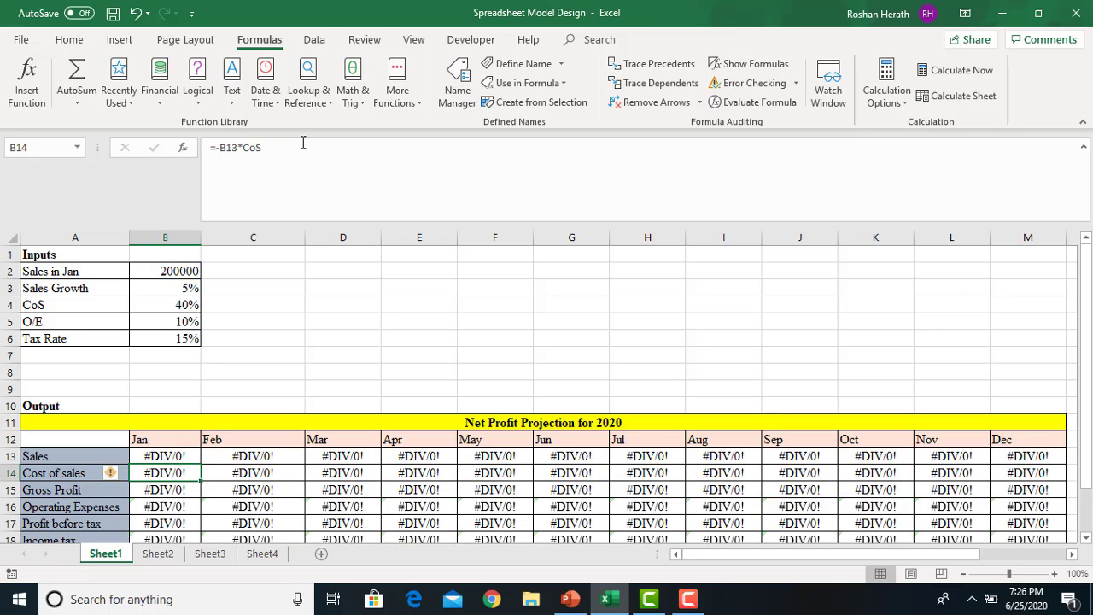
left_click(163, 454)
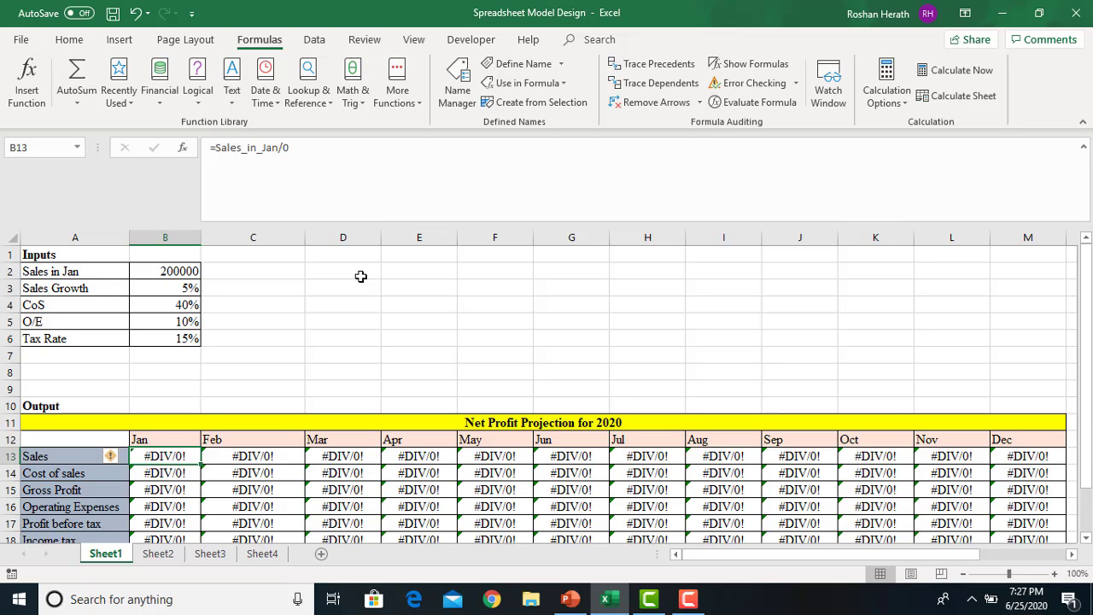
left_click_drag(1082, 442, 1083, 493)
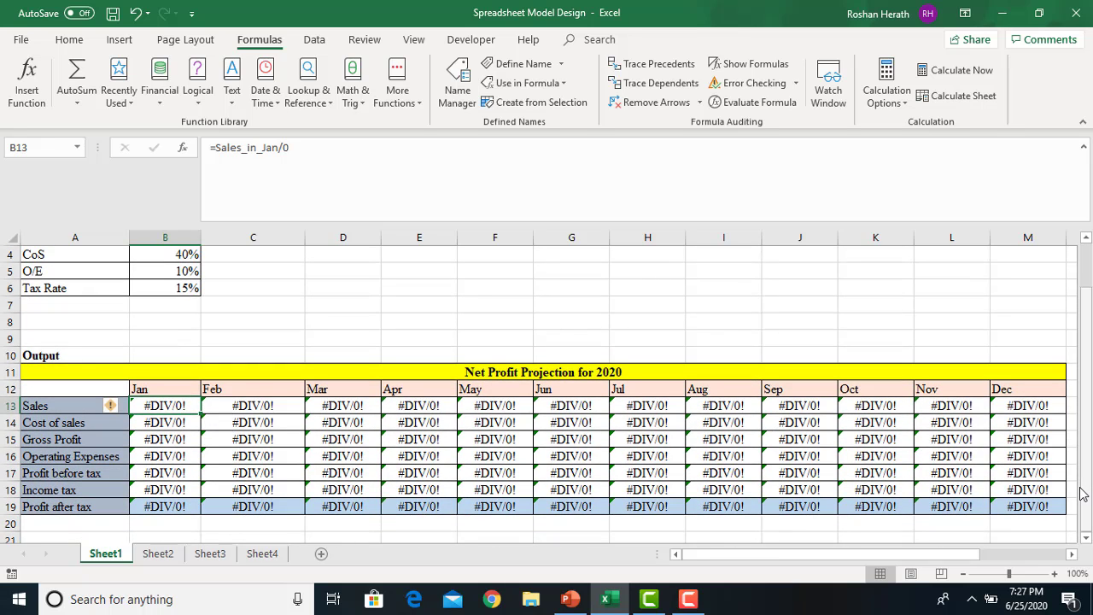
left_click_drag(1090, 400, 1090, 358)
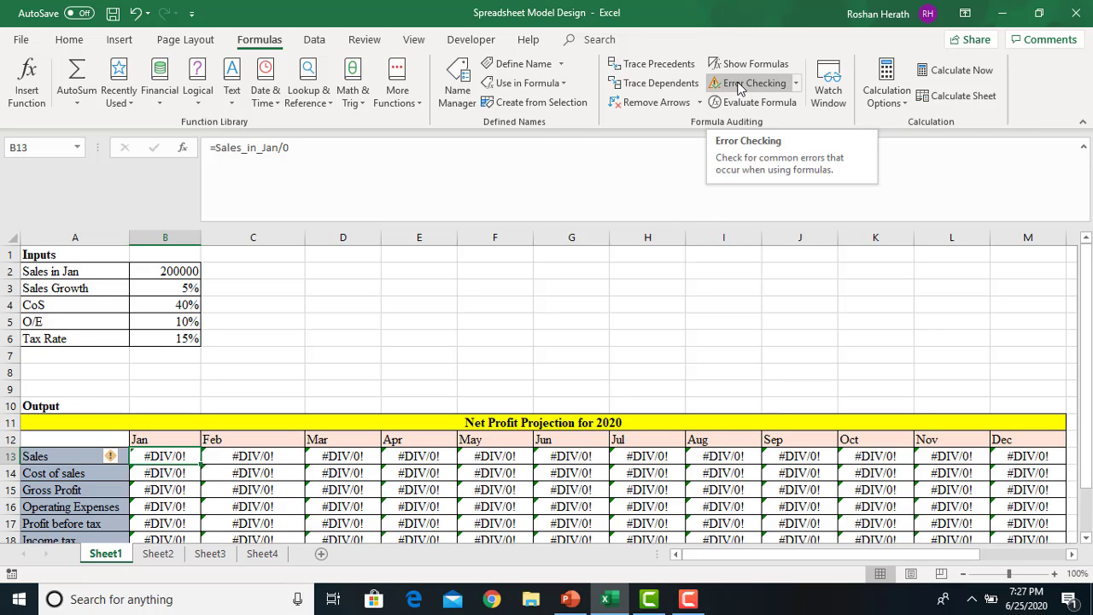
Run Error Checking to find B13's Divide by Zero error, then close it and re-edit B13
left_click(739, 85)
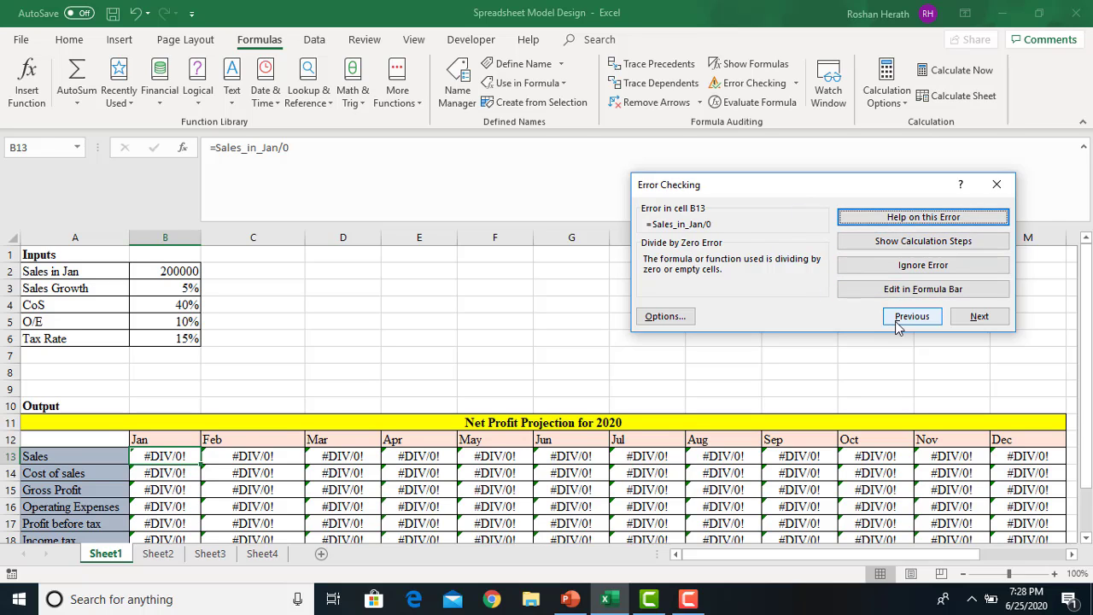
left_click(995, 185)
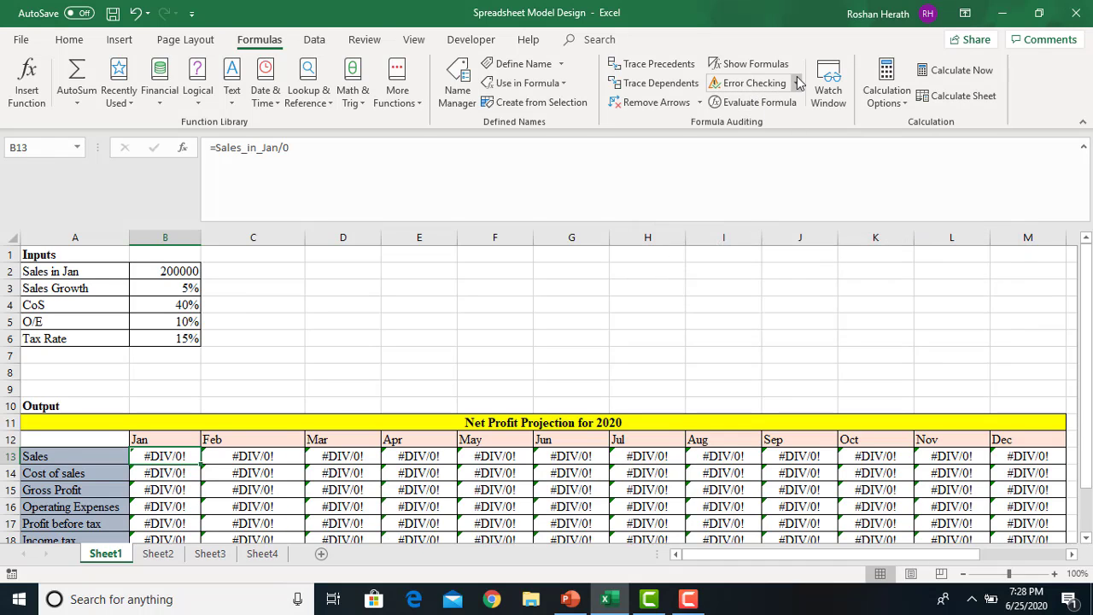
left_click(303, 152)
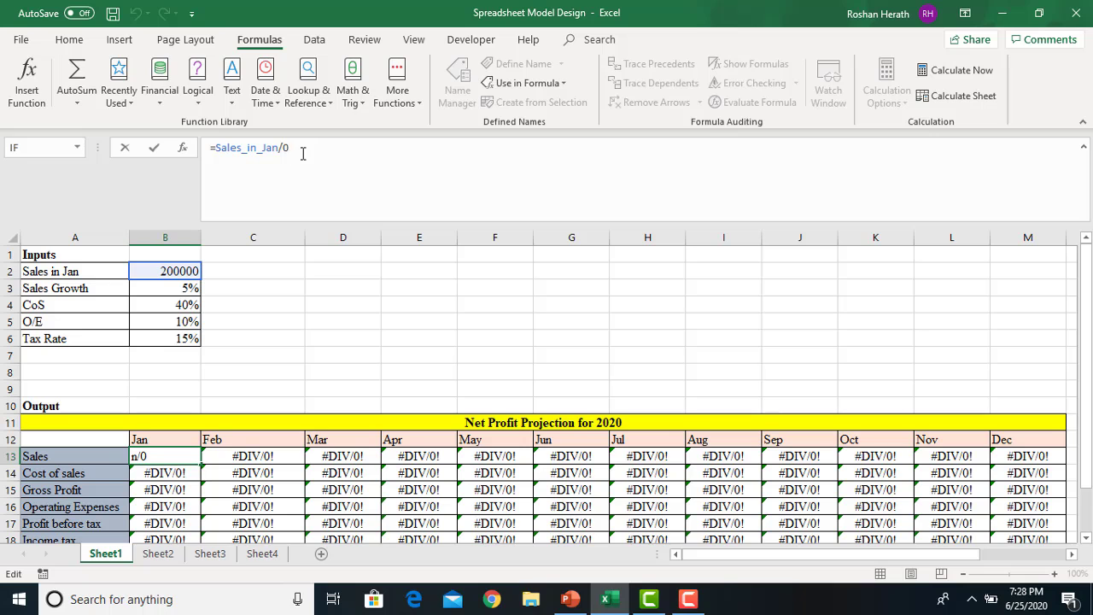
Restore B13 to =Sales_in_Jan, then show PowerPoint slide 25, 'c. Error Checking'
key("BackSpace")
key("BackSpace")
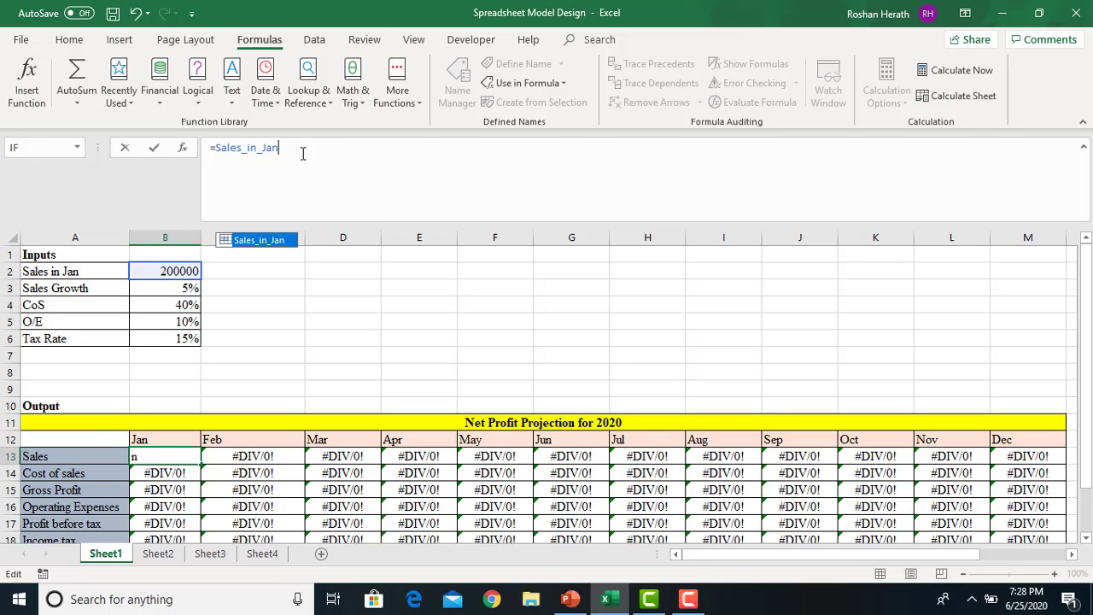
key("Return")
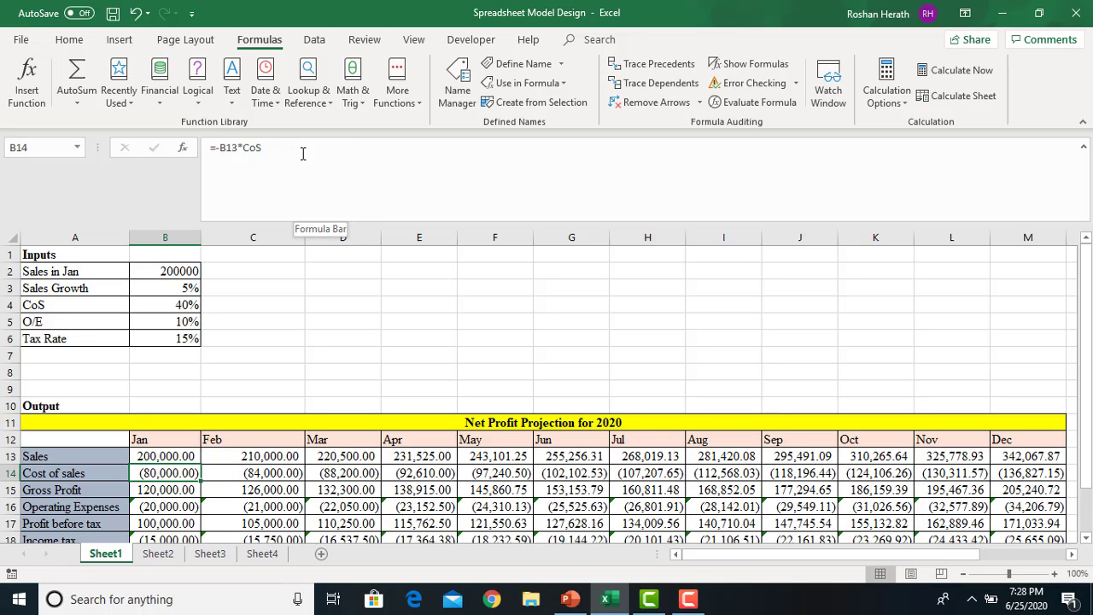
left_click(159, 452)
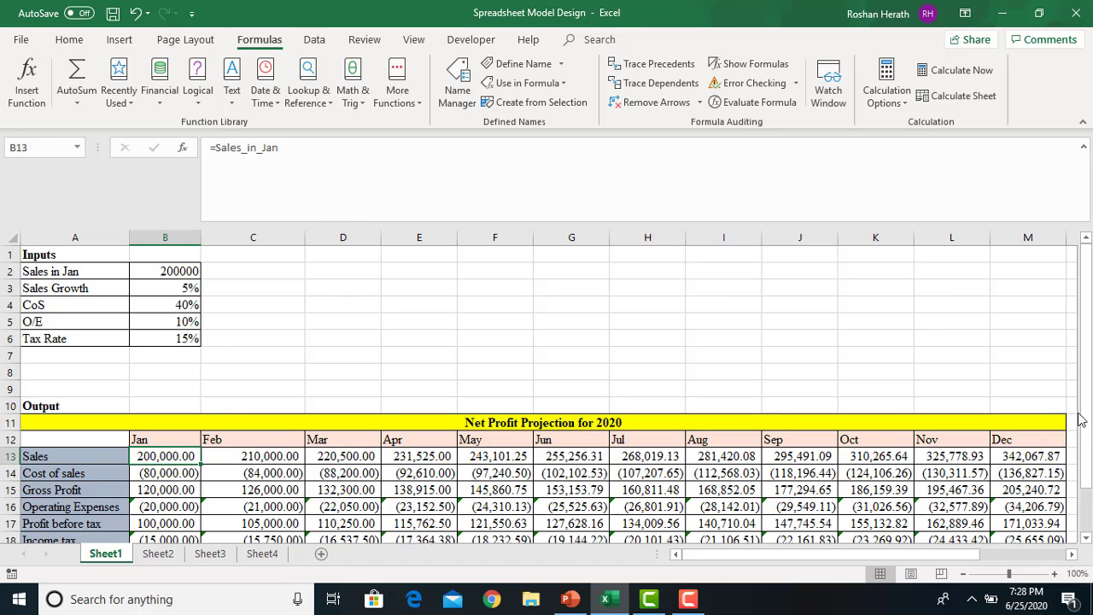
left_click_drag(1081, 418, 1088, 465)
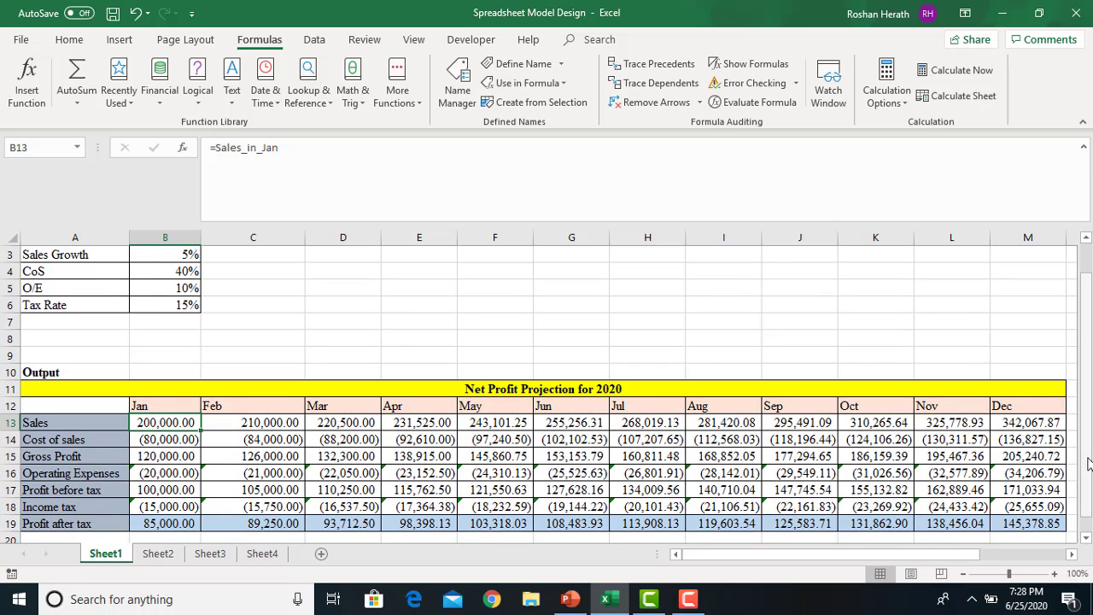
left_click(573, 603)
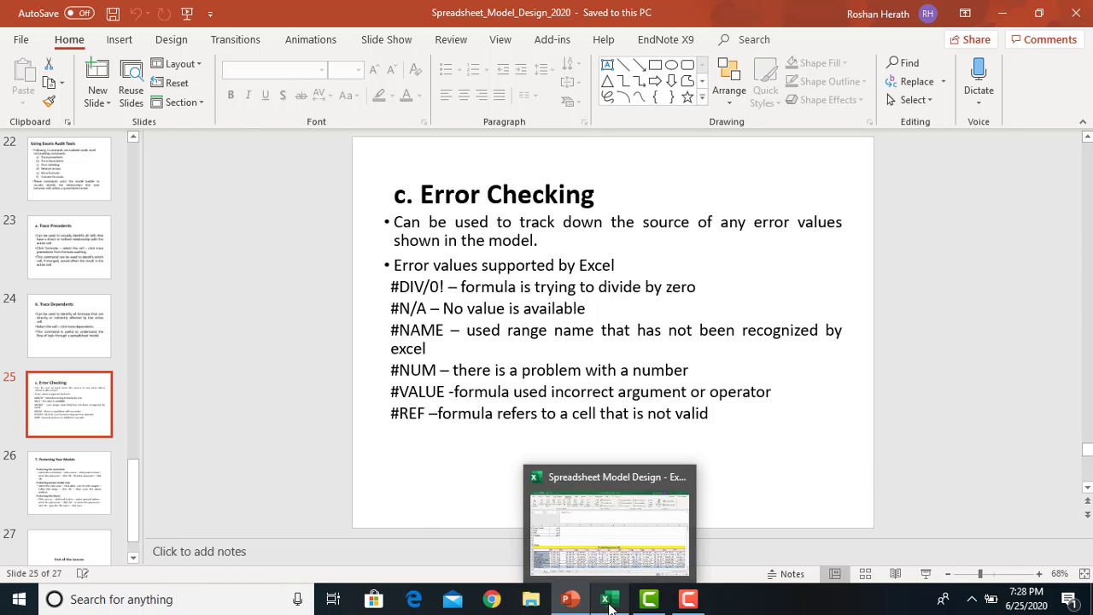
Compare slide 25's error-value list with the error-free 2020 projection, ending on cell F4
left_click(608, 603)
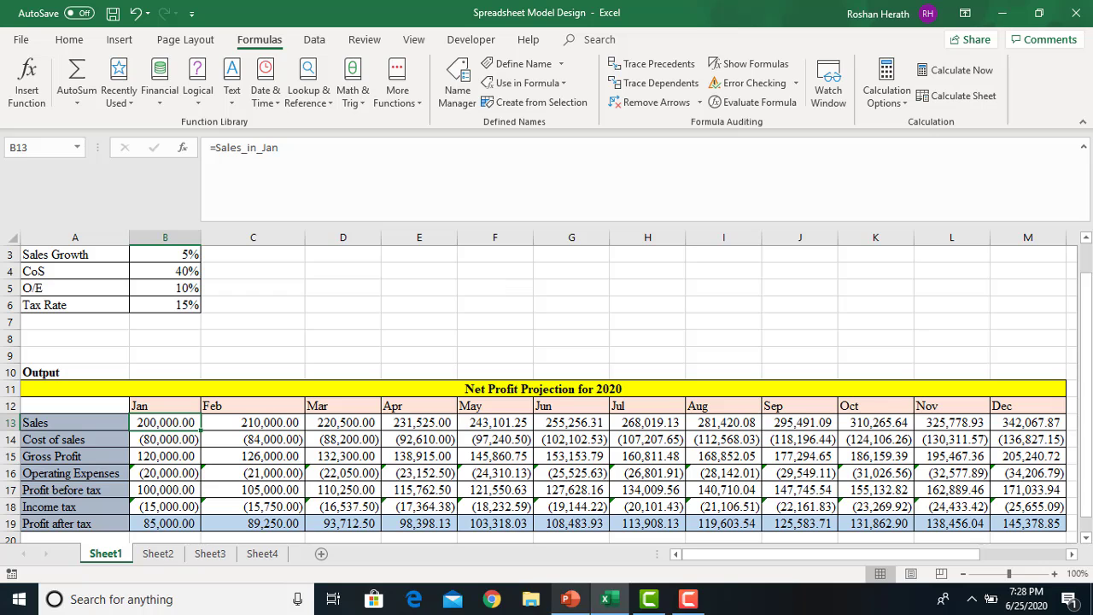
left_click(582, 604)
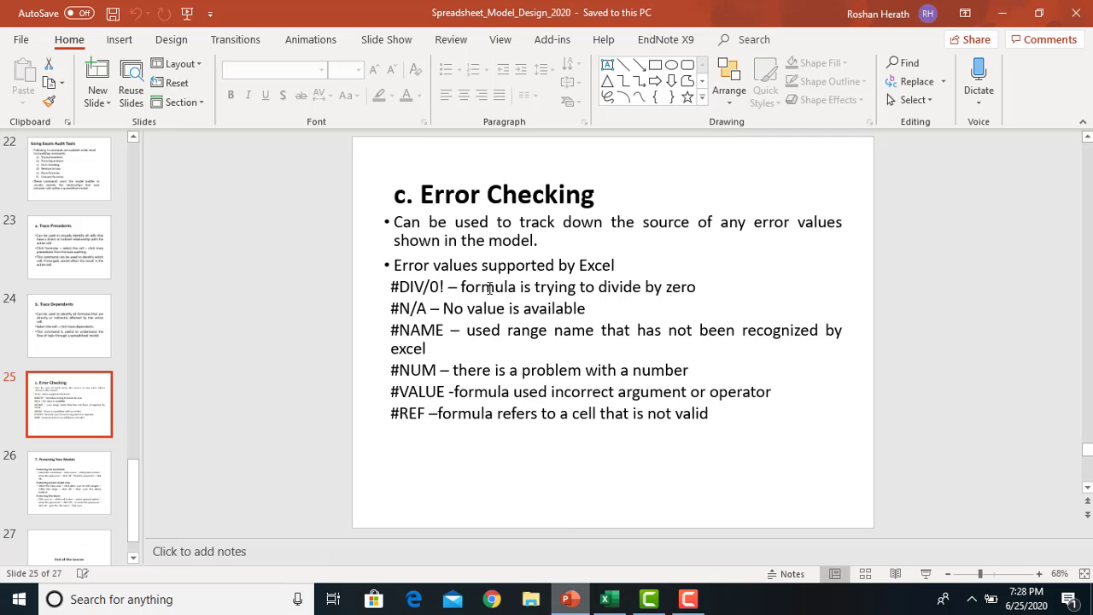
left_click(608, 603)
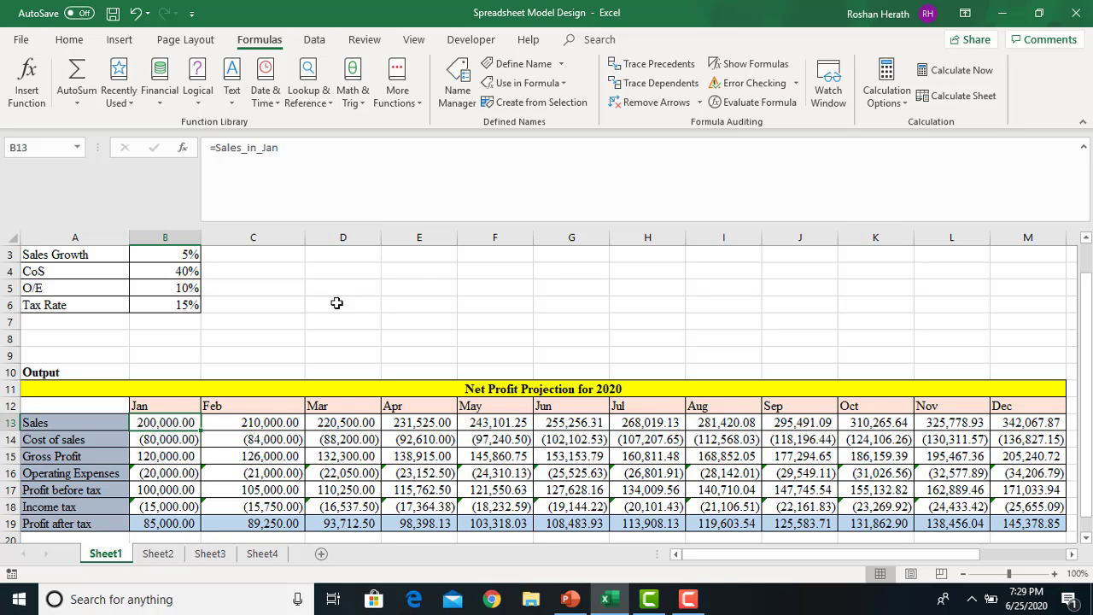
left_click(575, 603)
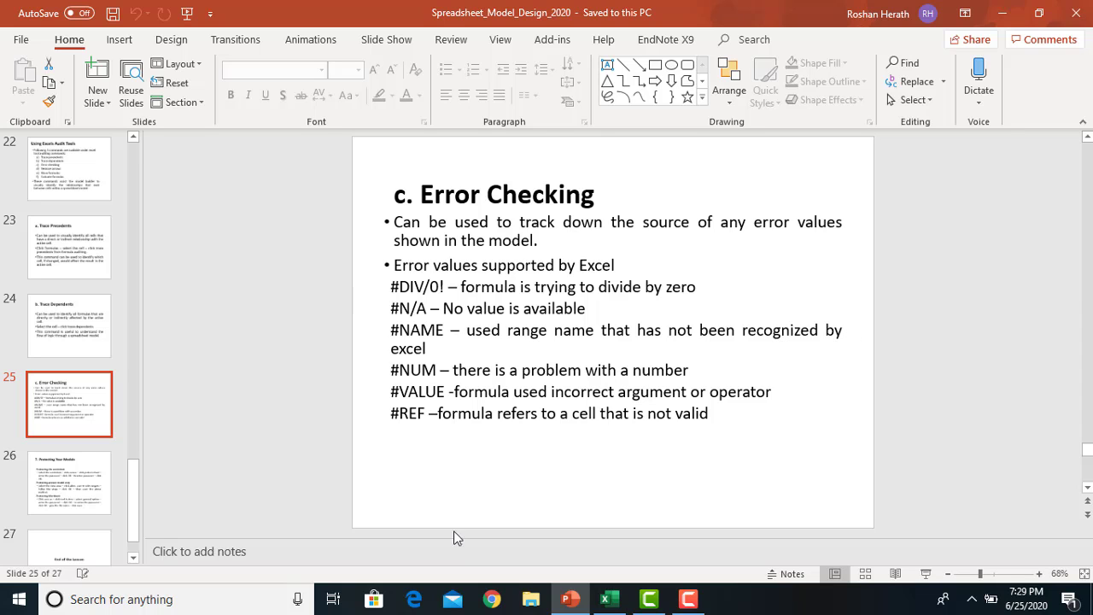
left_click(608, 599)
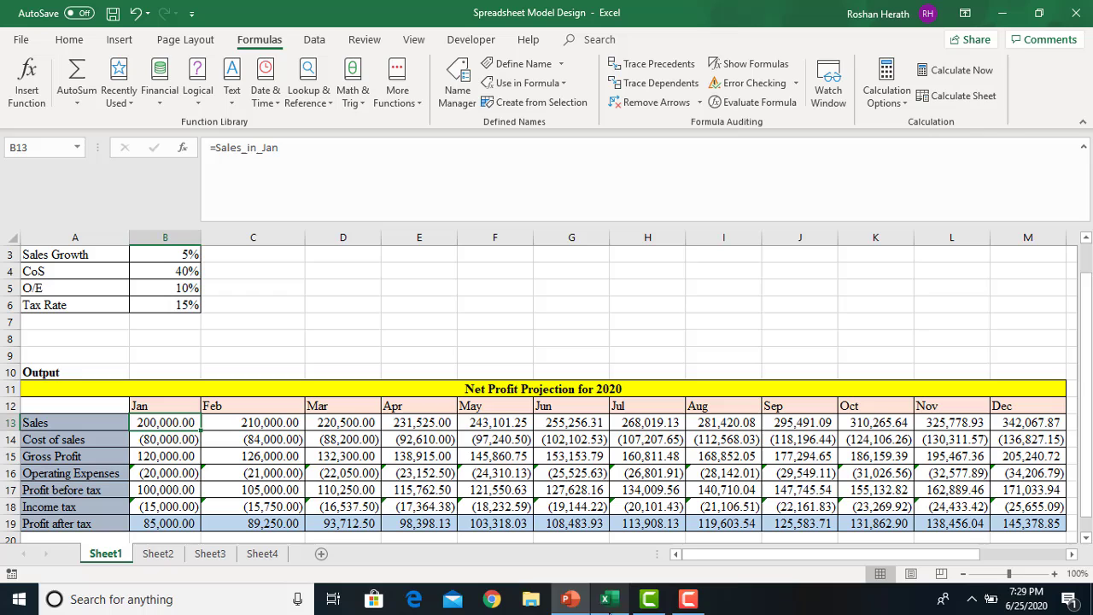
left_click(497, 272)
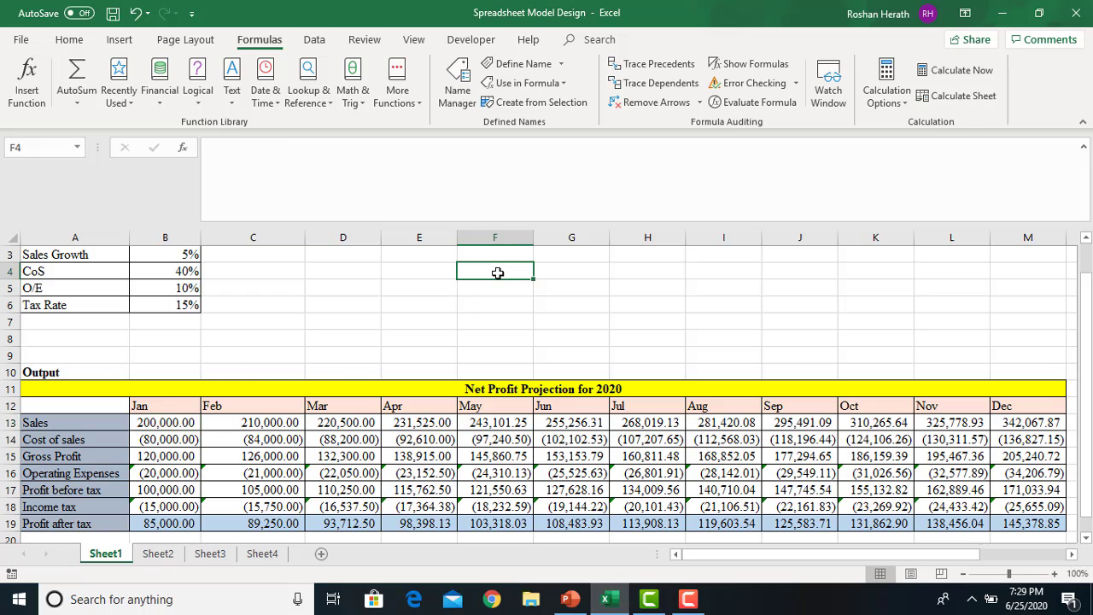
On Sheet2, review the defined names in Name Manager and select cell N5
left_click(158, 554)
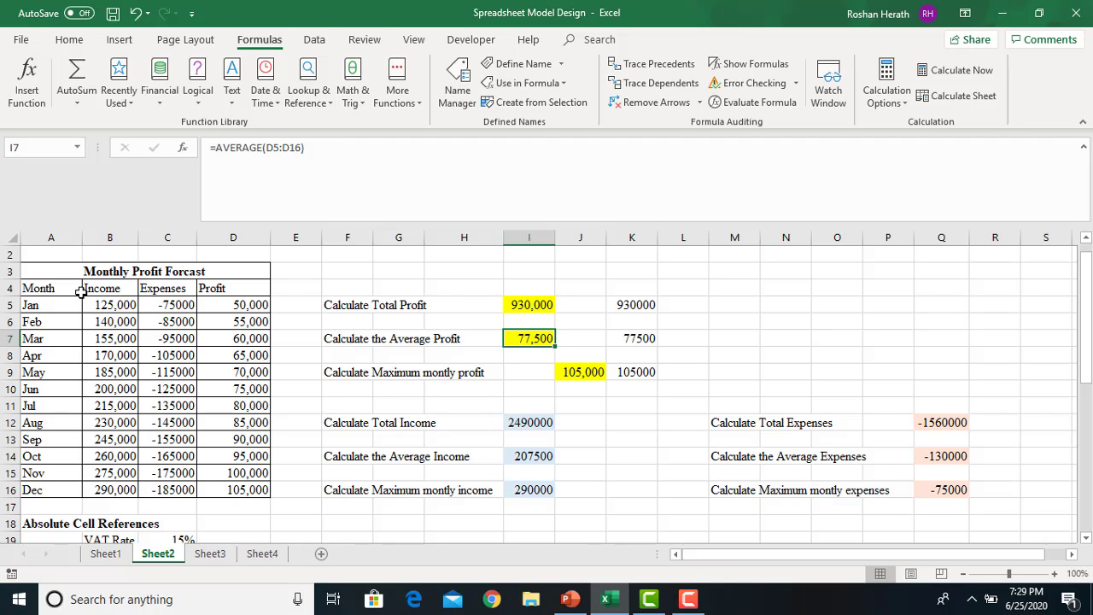
left_click_drag(1085, 335, 1084, 309)
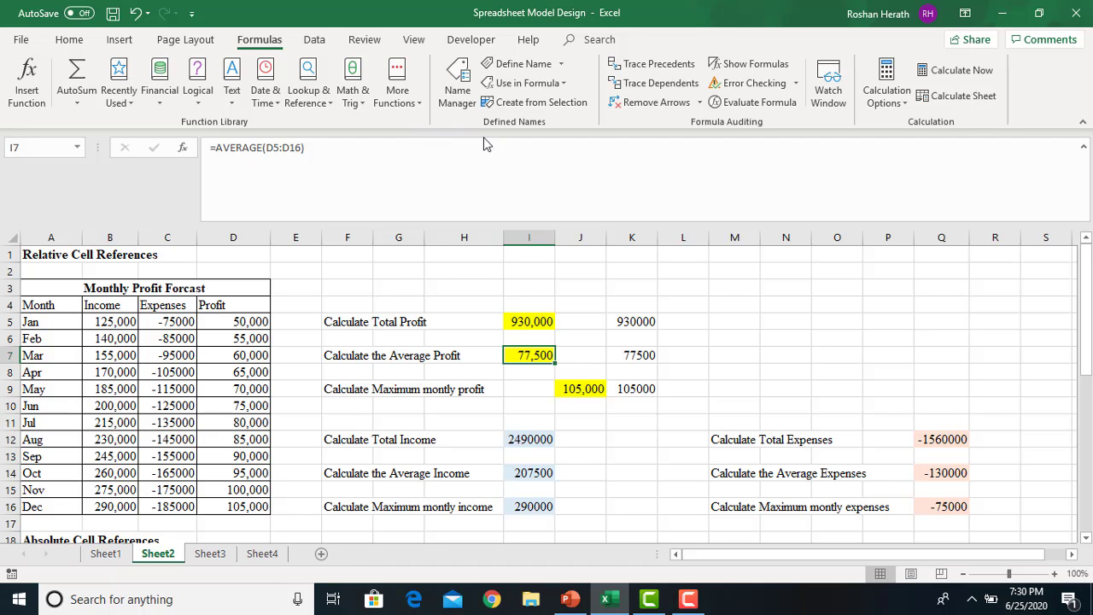
left_click(460, 85)
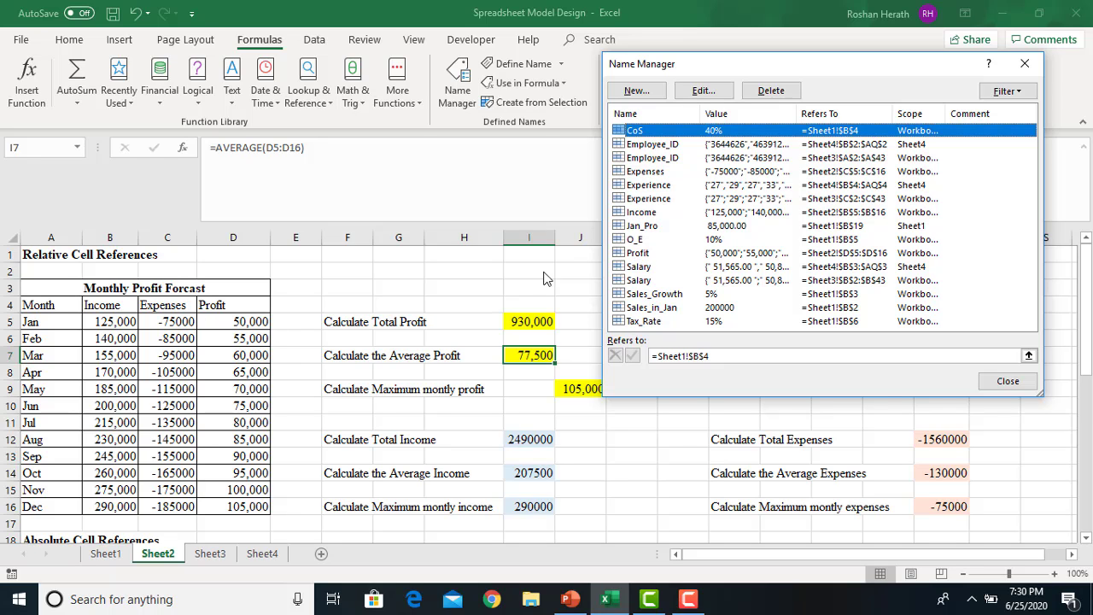
left_click(1007, 381)
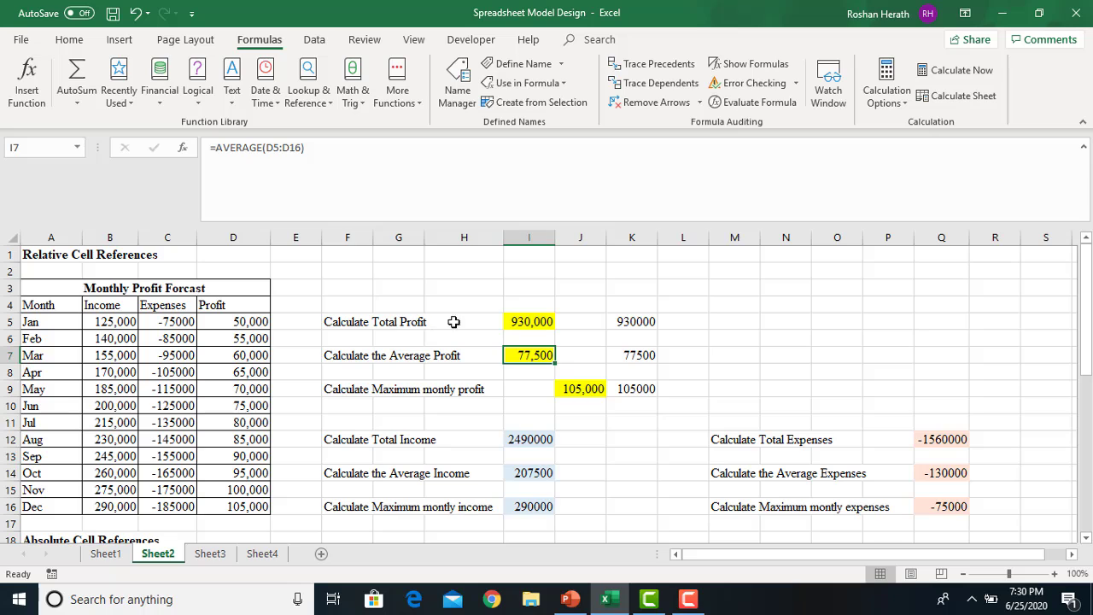
left_click(795, 321)
Enter the misspelled formula =SUM(pro) in N5, producing a #NAME? error
type("=")
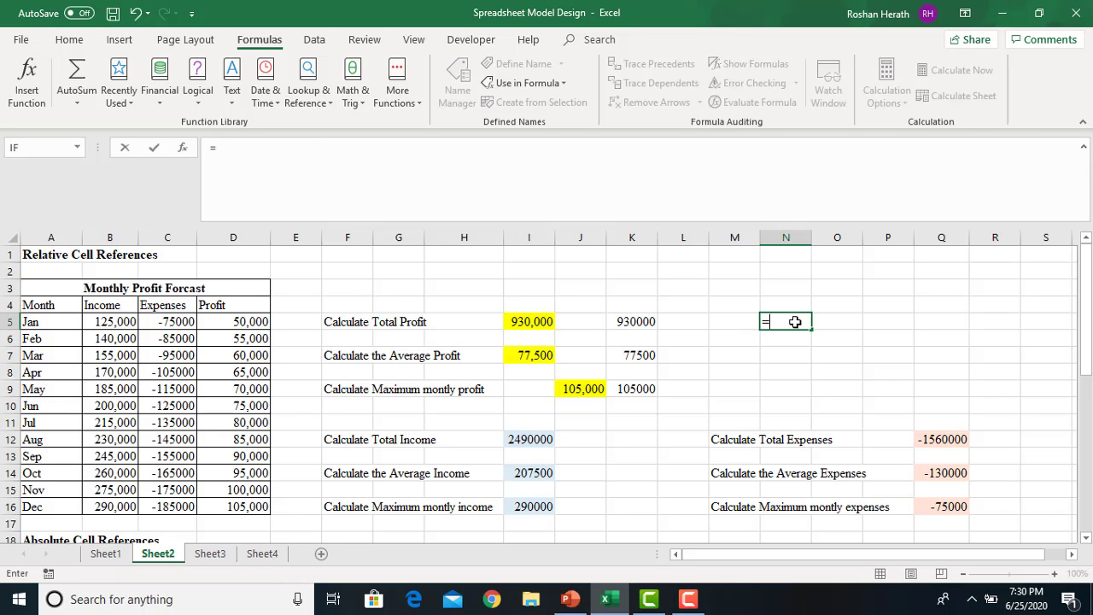
type("SUM")
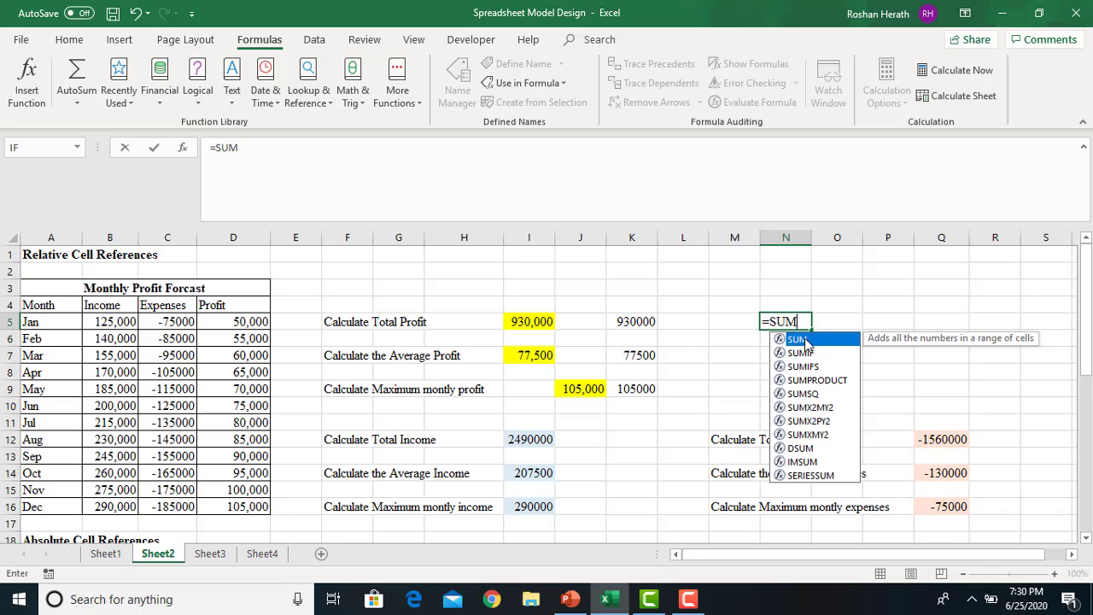
double_click(805, 342)
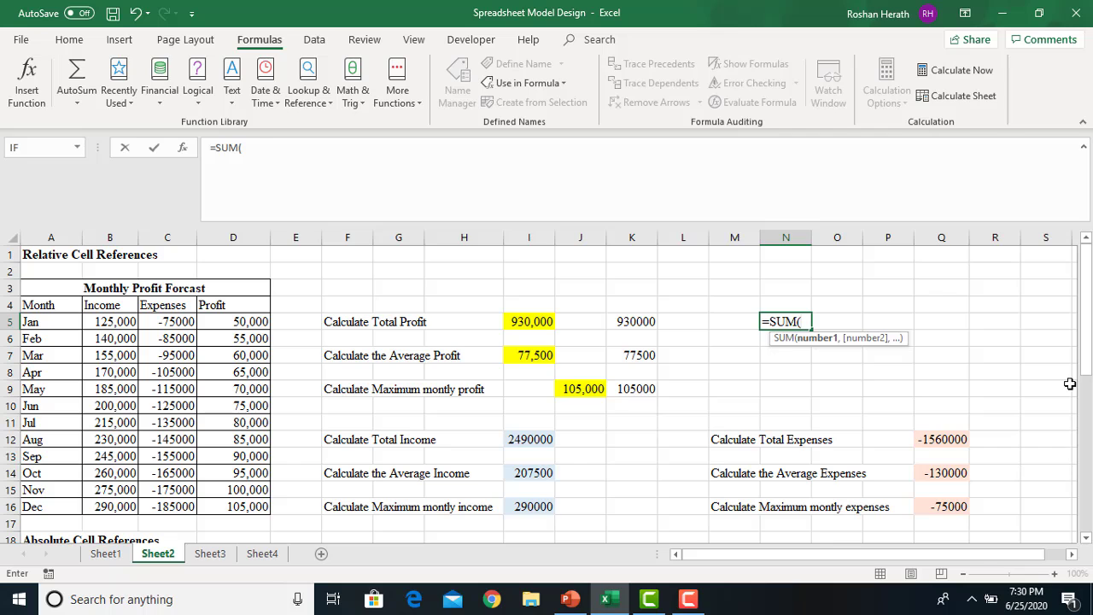
type("PRO")
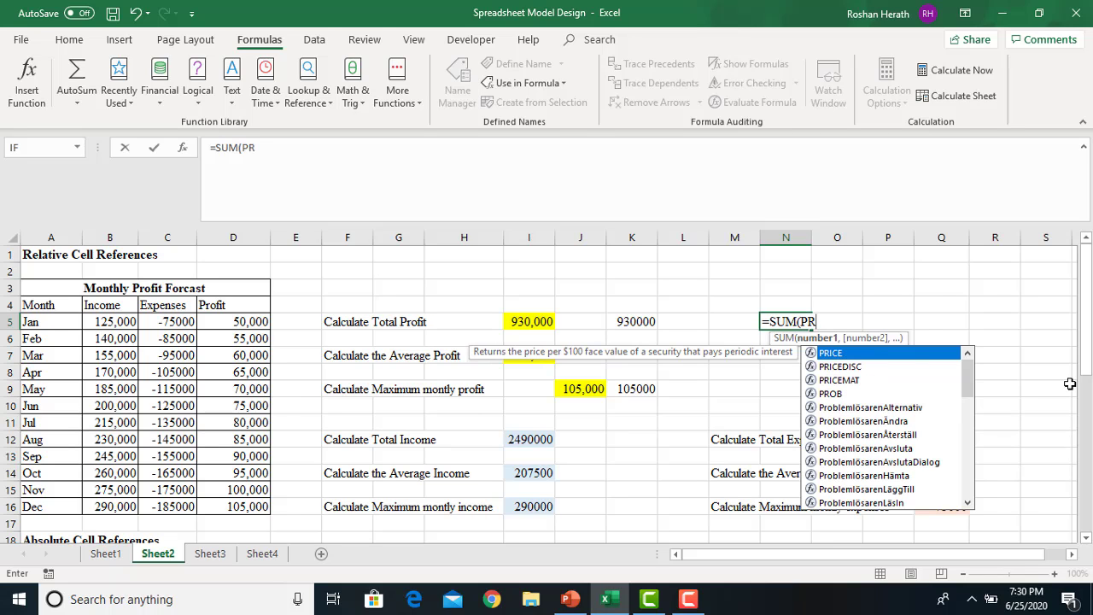
key("BackSpace")
key("BackSpace")
key("BackSpace")
type("prof")
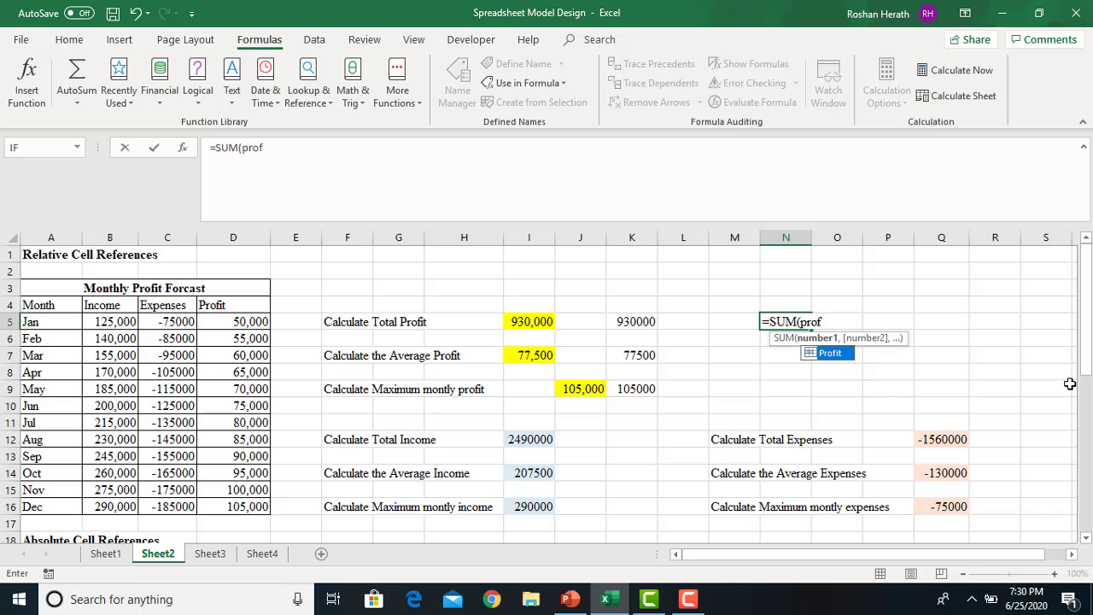
key("BackSpace")
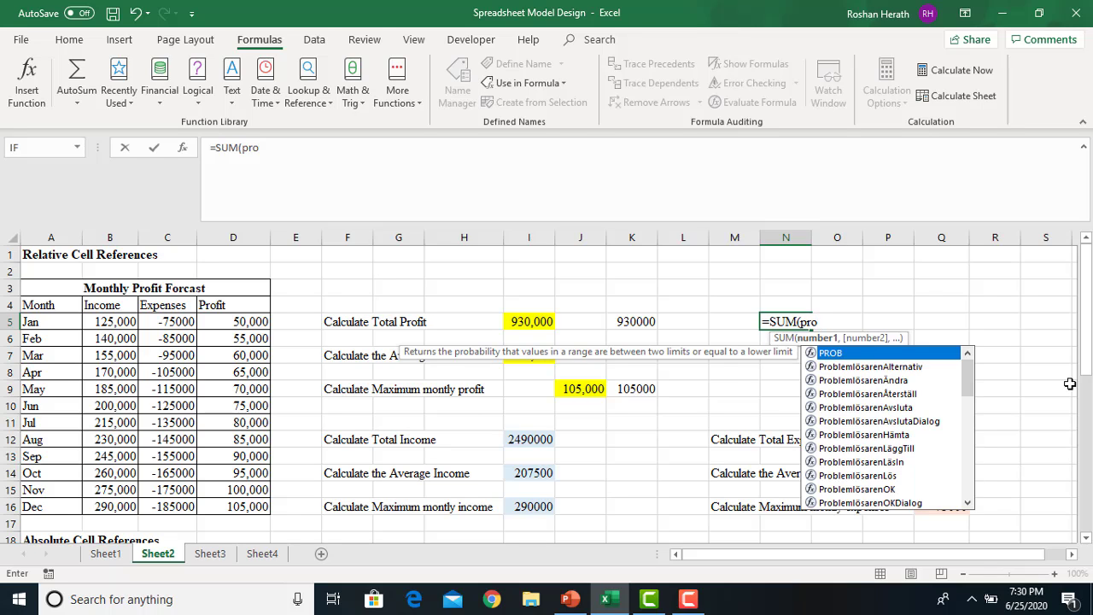
key("Escape")
type(")")
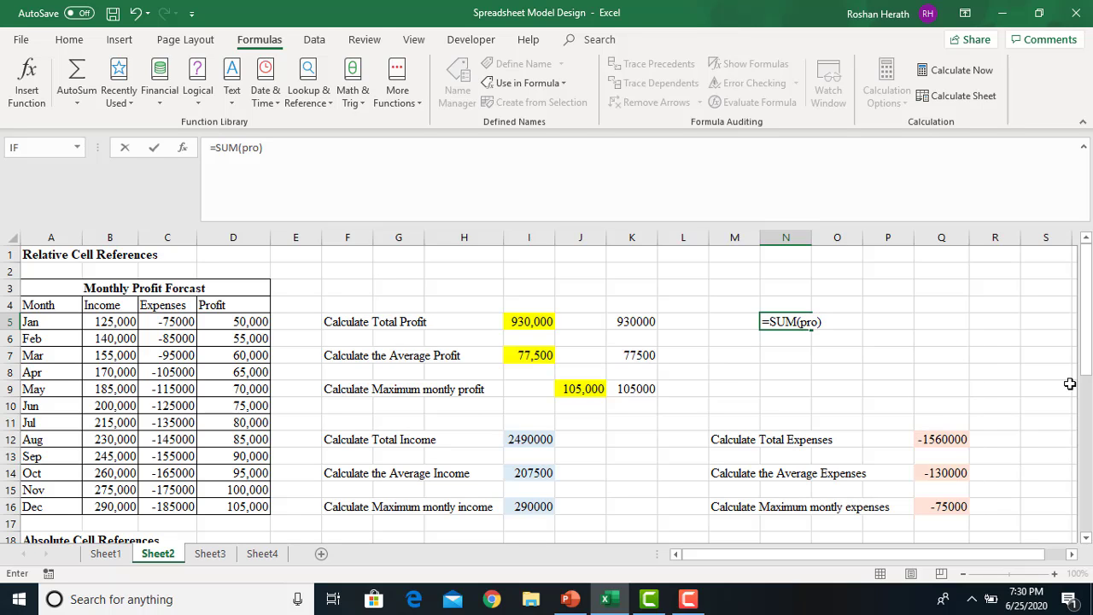
key("Return")
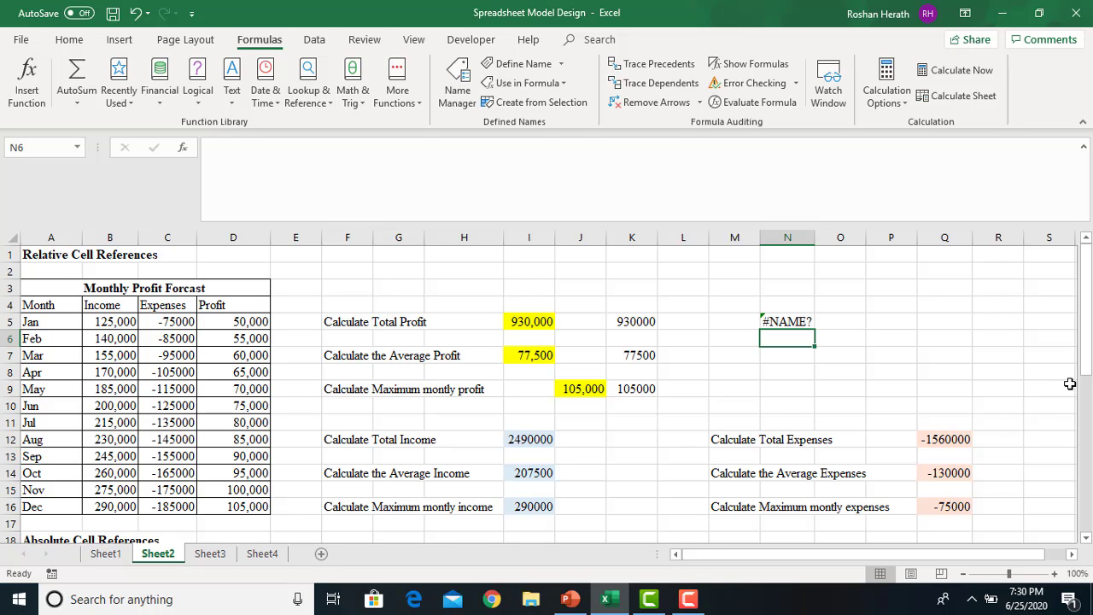
left_click(773, 321)
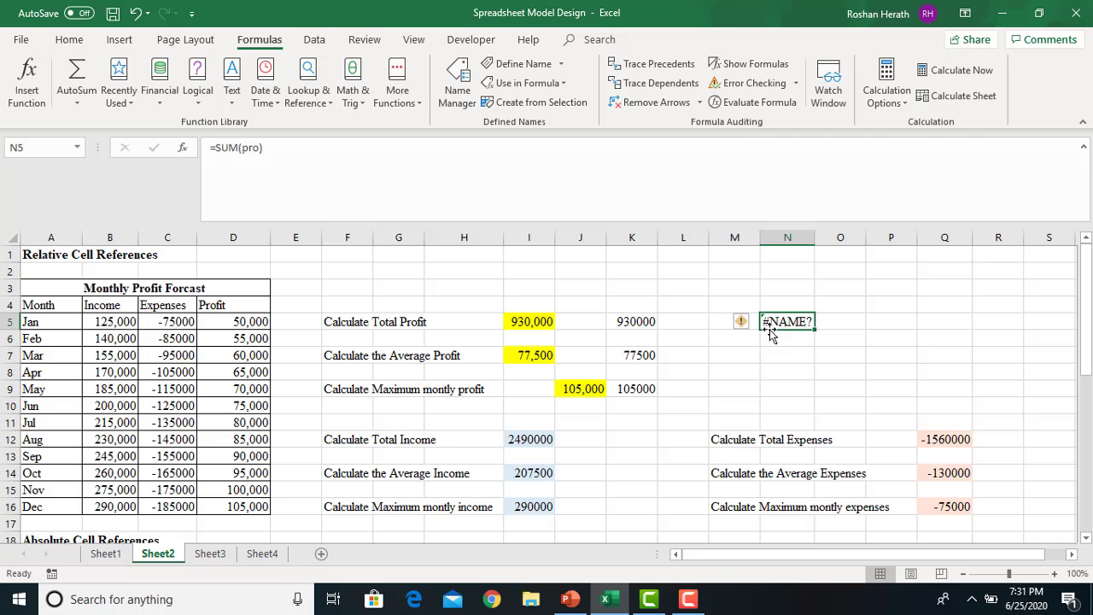
left_click(736, 91)
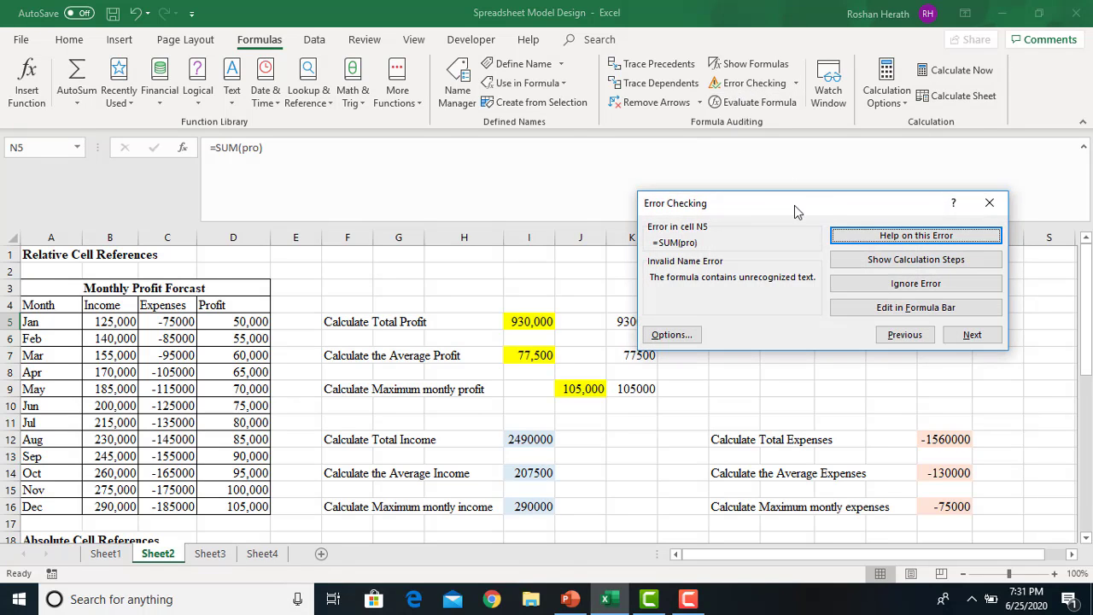
left_click_drag(789, 208, 843, 99)
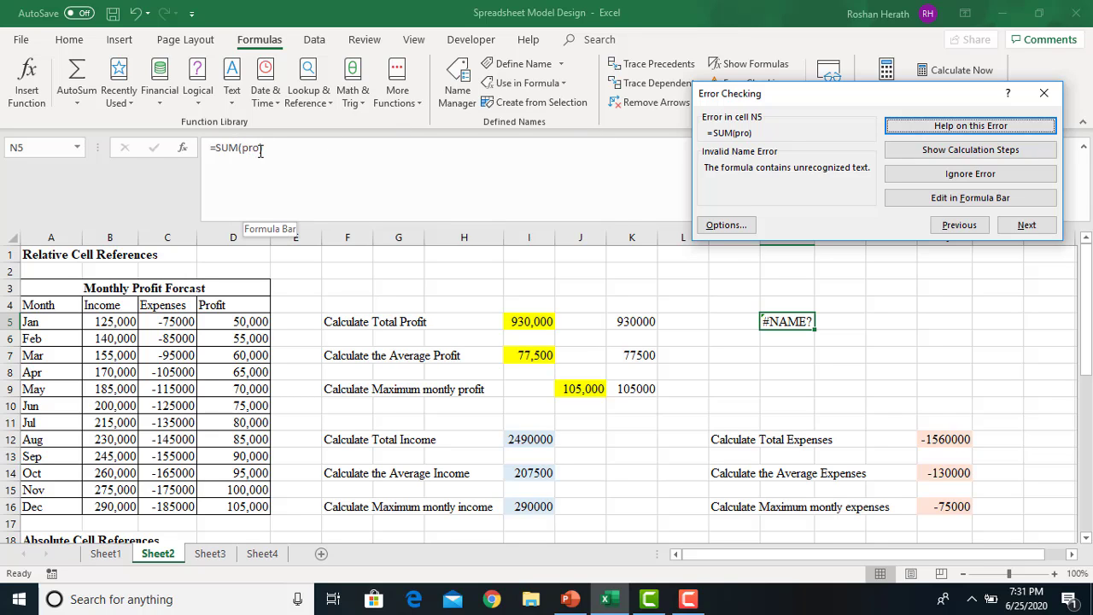
left_click(1045, 96)
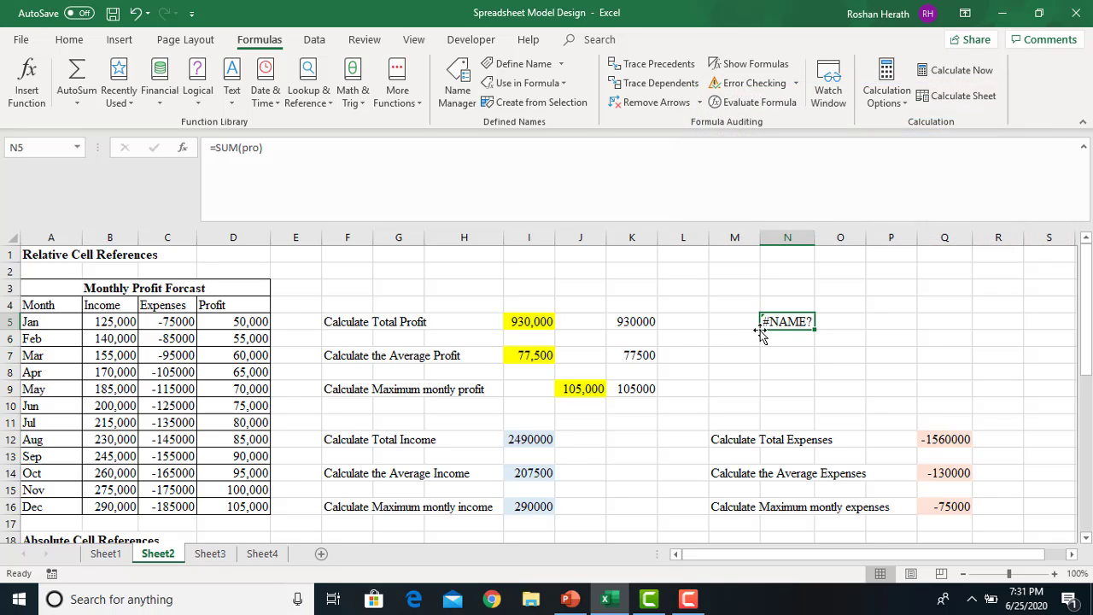
Fix N5 to =SUM(Profit), returning 930000, and type =sumx(profit) into P5
left_click(273, 147)
key("BackSpace")
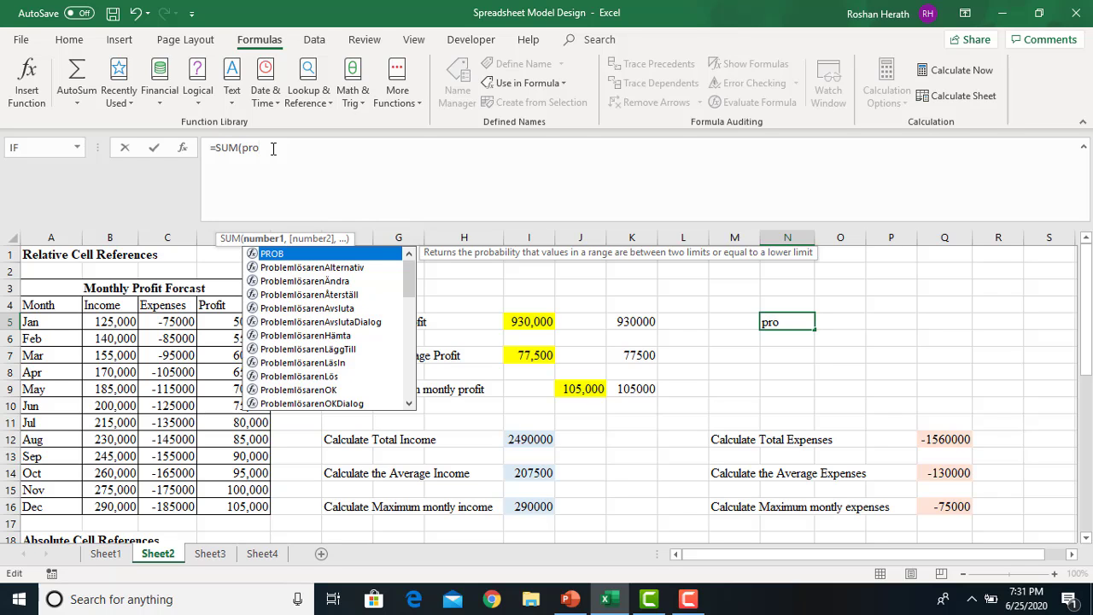
type("fit")
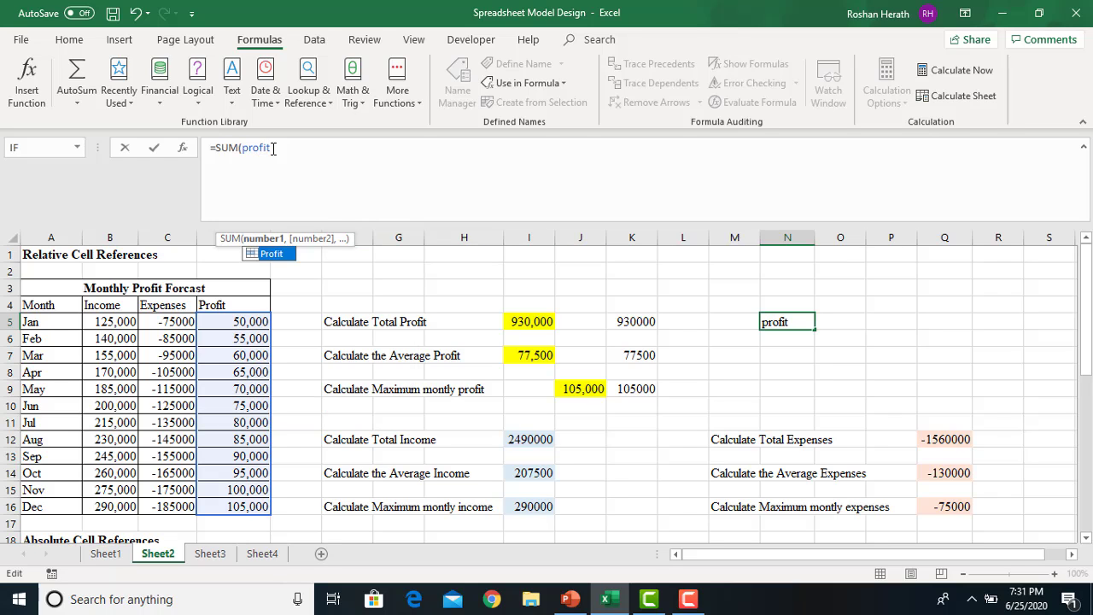
type(")")
key("Return")
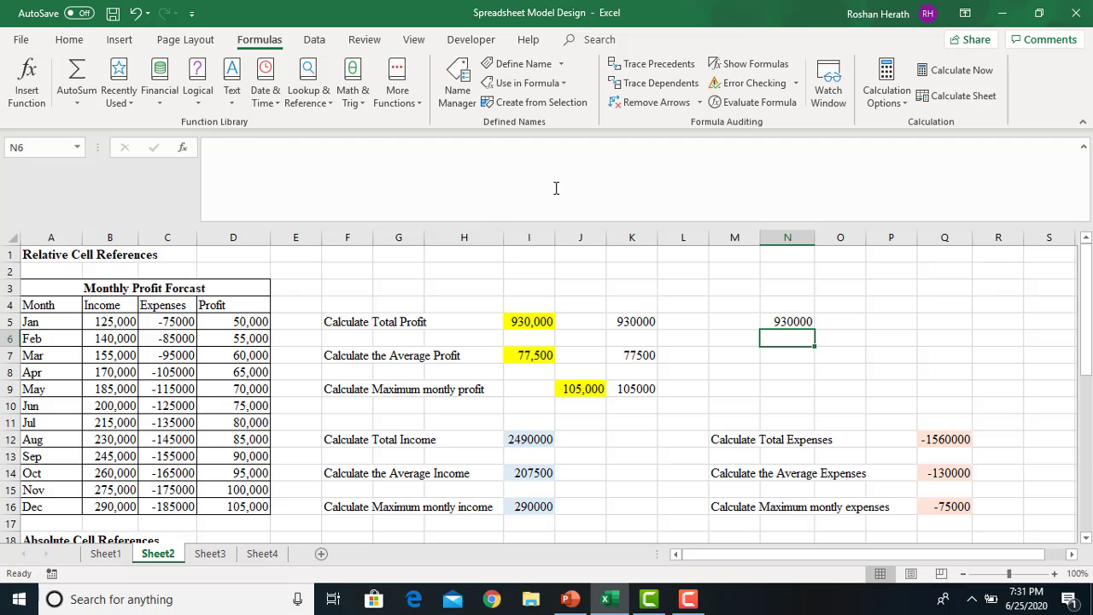
left_click(792, 321)
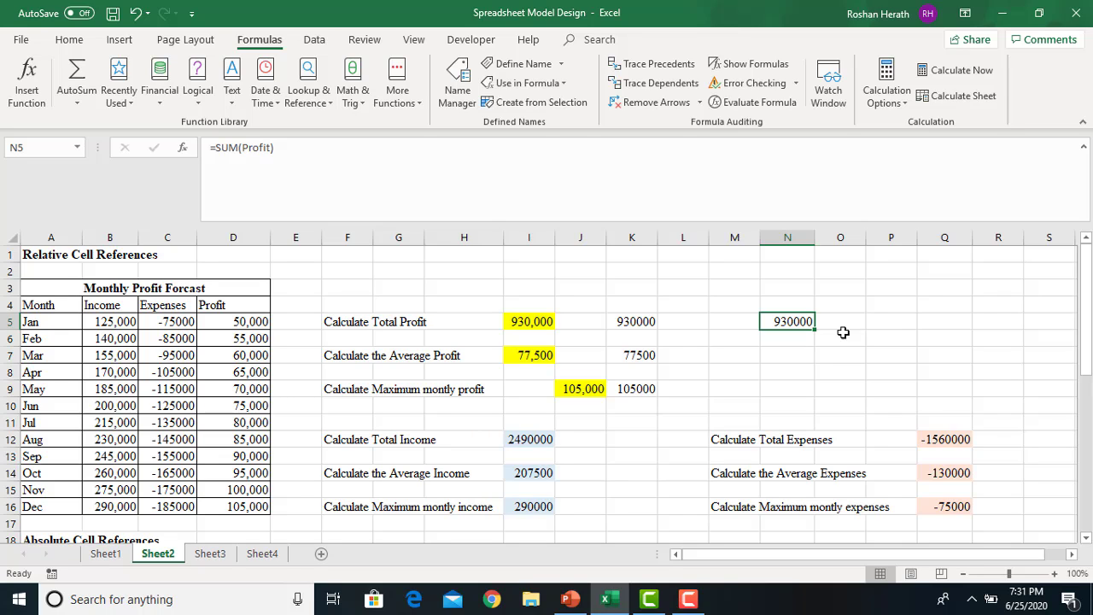
left_click(902, 322)
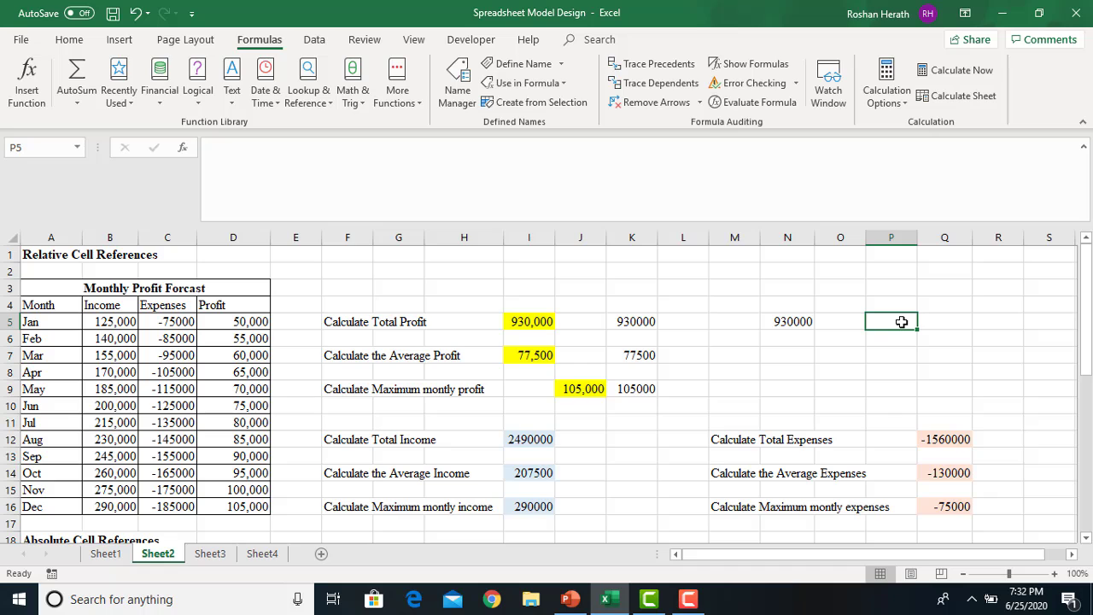
type("=")
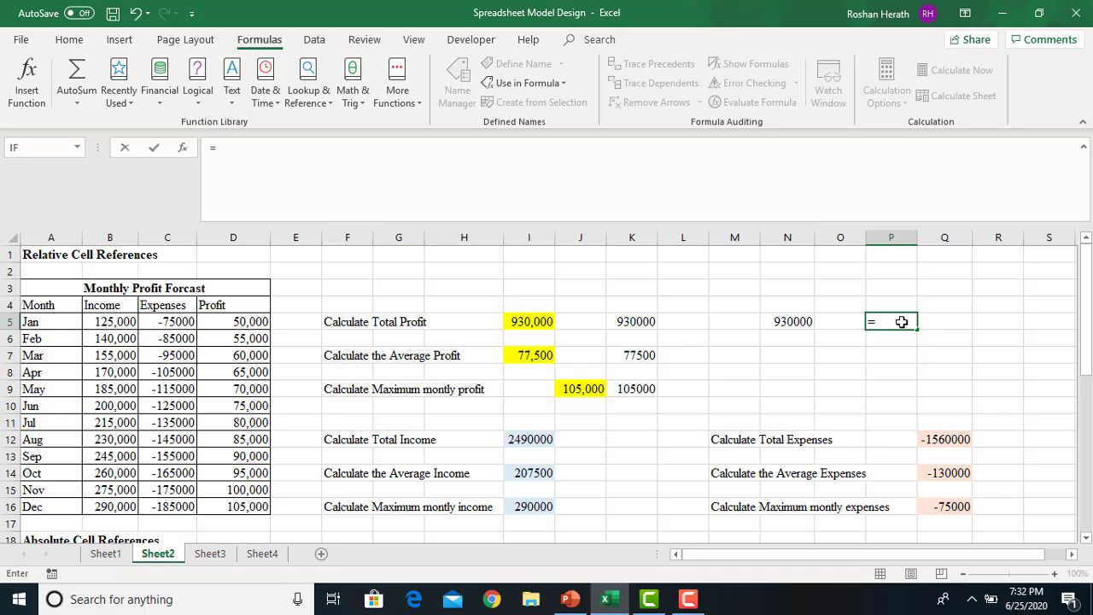
type("s")
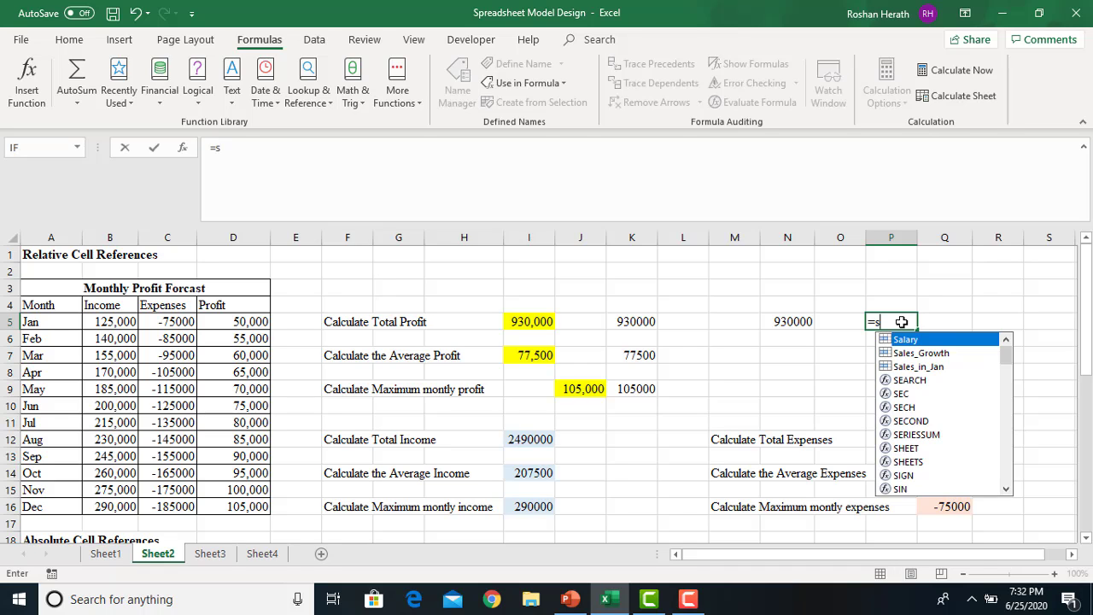
type("umx")
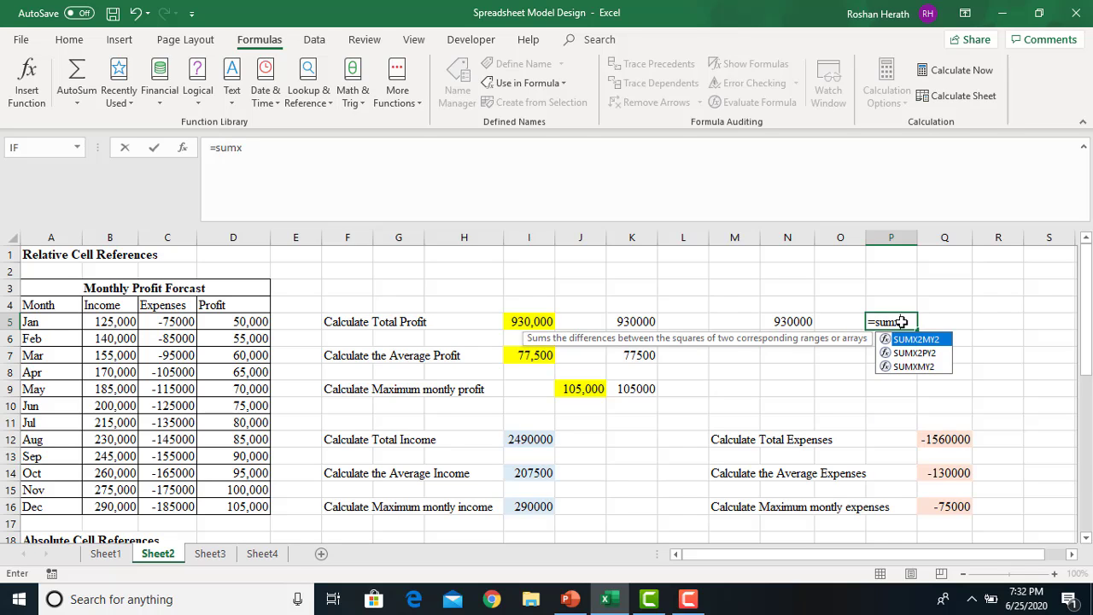
type("(pr")
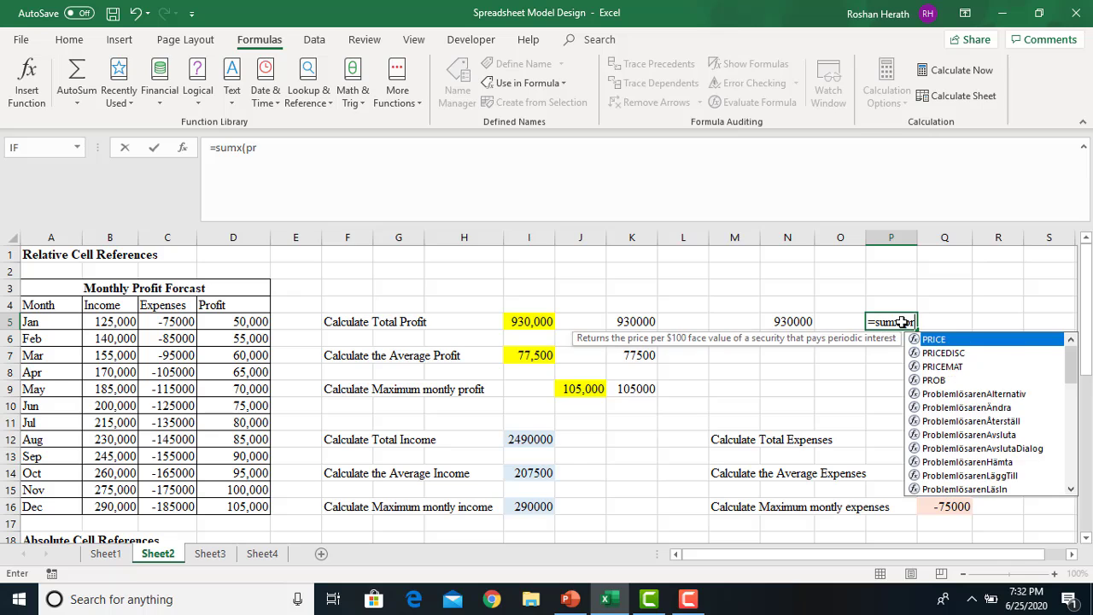
type("ofi")
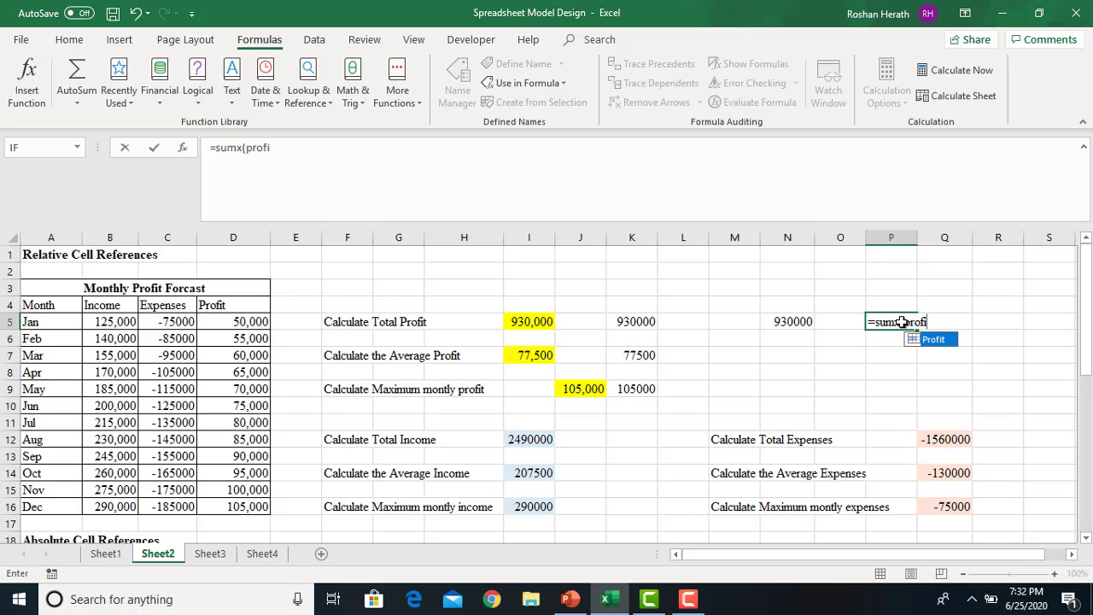
type("t)")
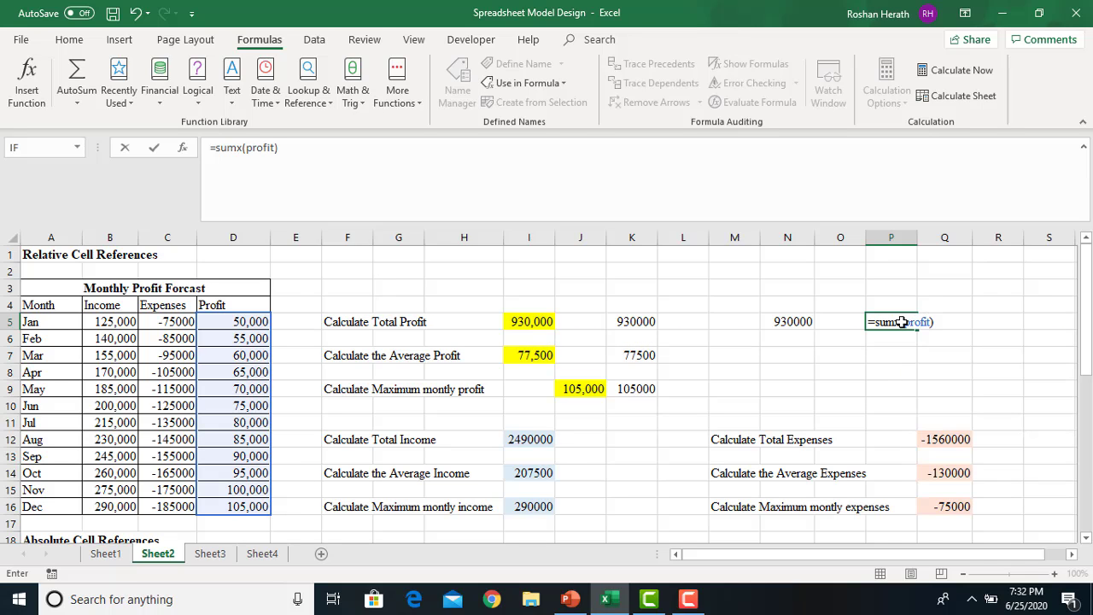
Commit =sumx(Profit) in P5 and run Error Checking, which reports an Invalid Name Error
key("Return")
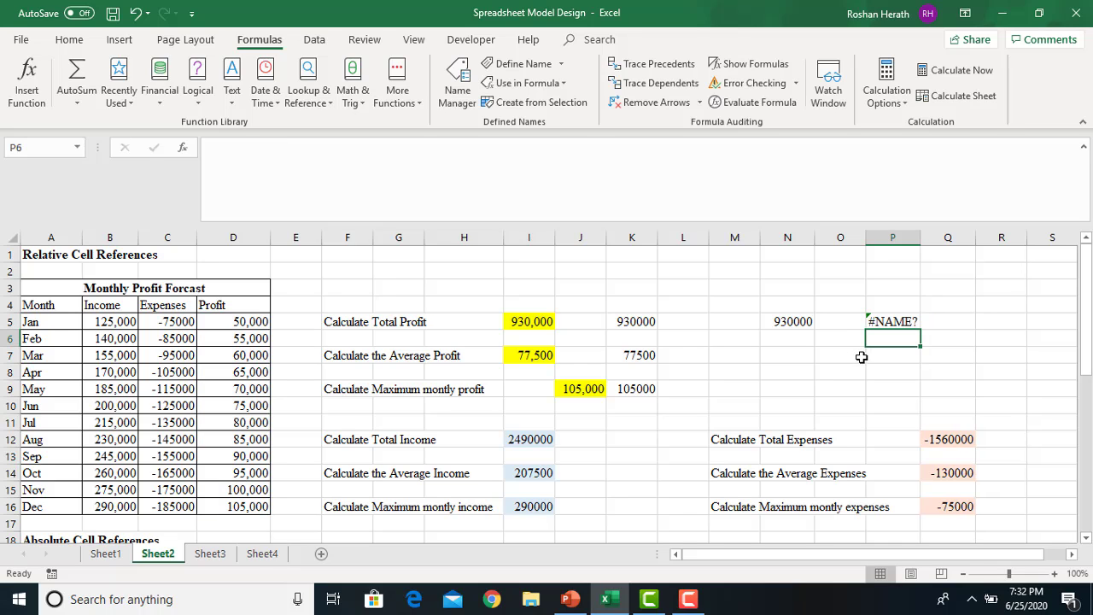
left_click(883, 321)
left_click(878, 345)
left_click(894, 320)
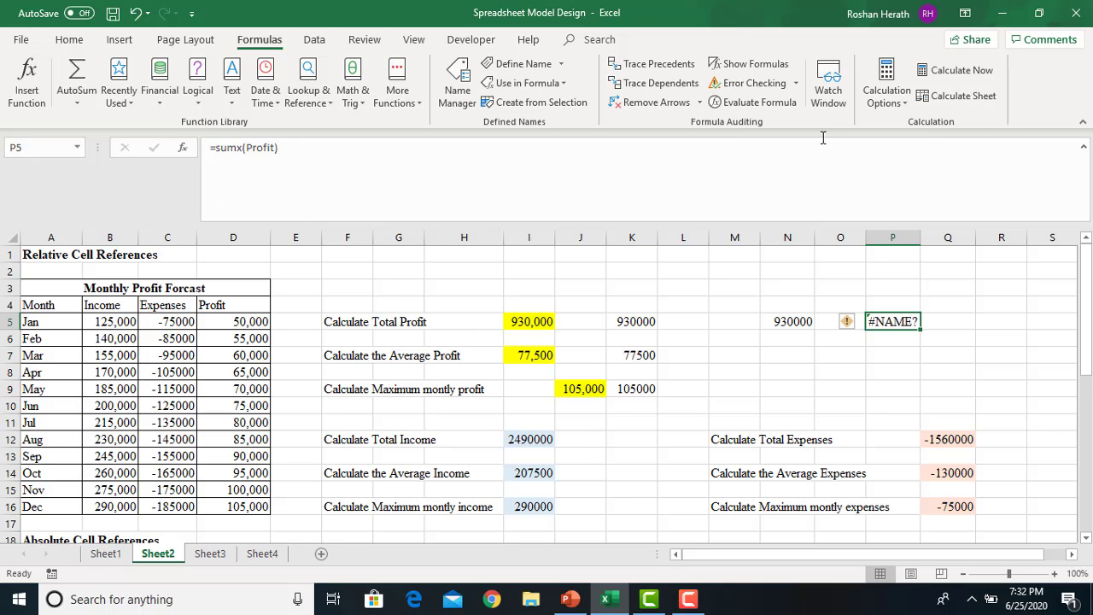
left_click(743, 86)
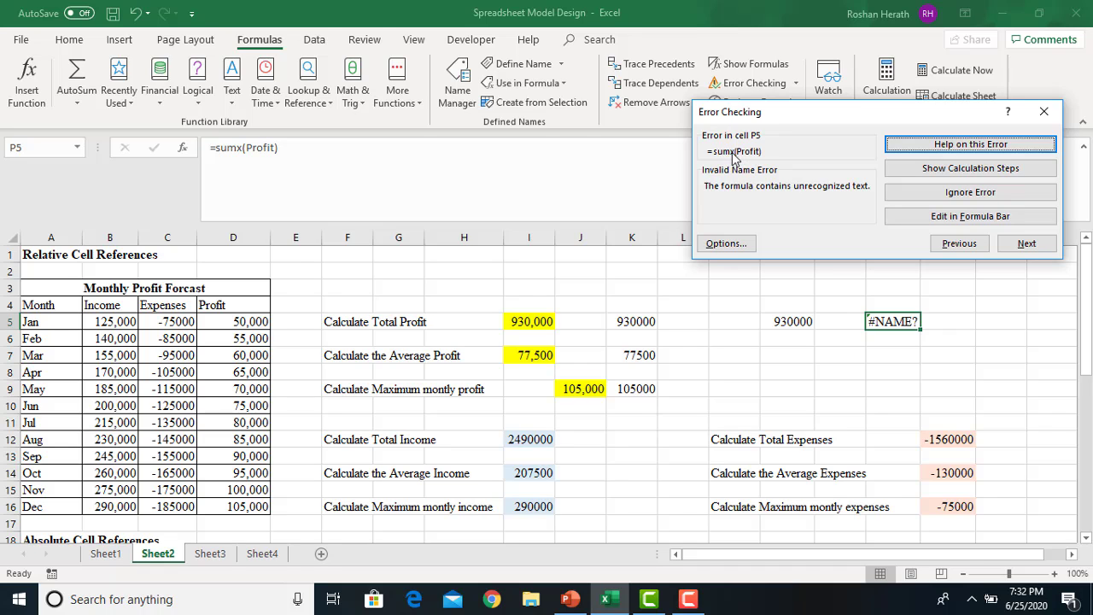
Close Error Checking and remove the x so P5 reads =SUM(Profit), returning 930000
left_click(1043, 111)
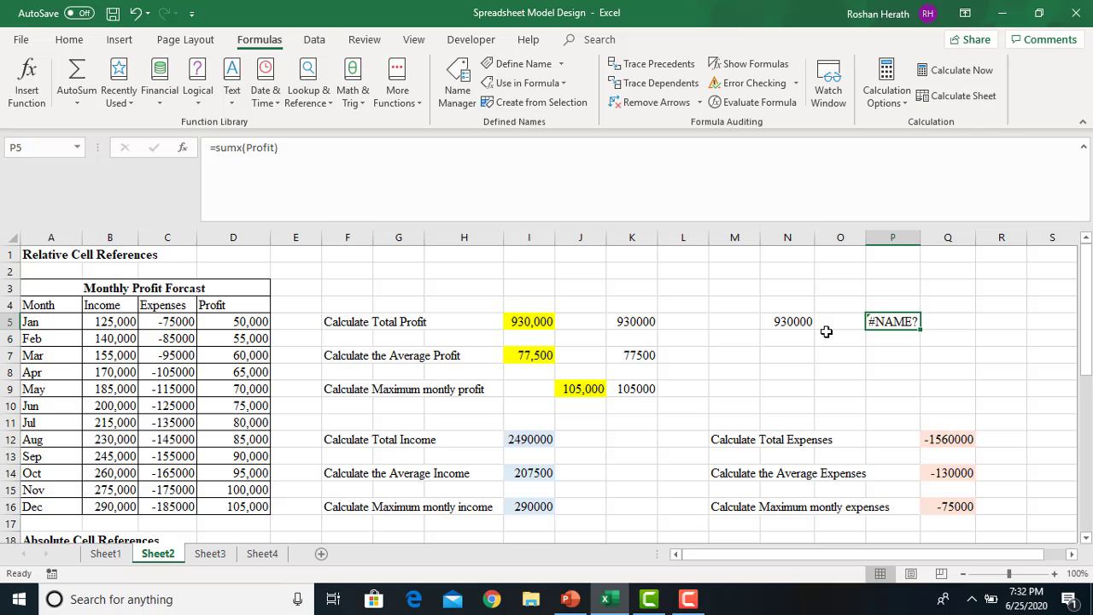
left_click(243, 146)
key("BackSpace")
key("Return")
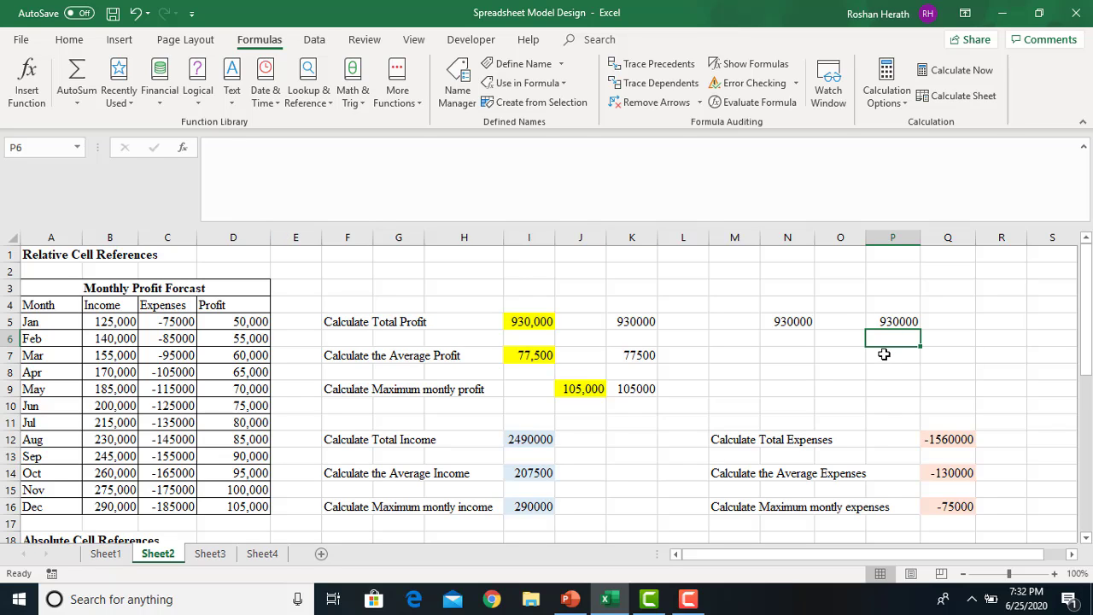
left_click(886, 321)
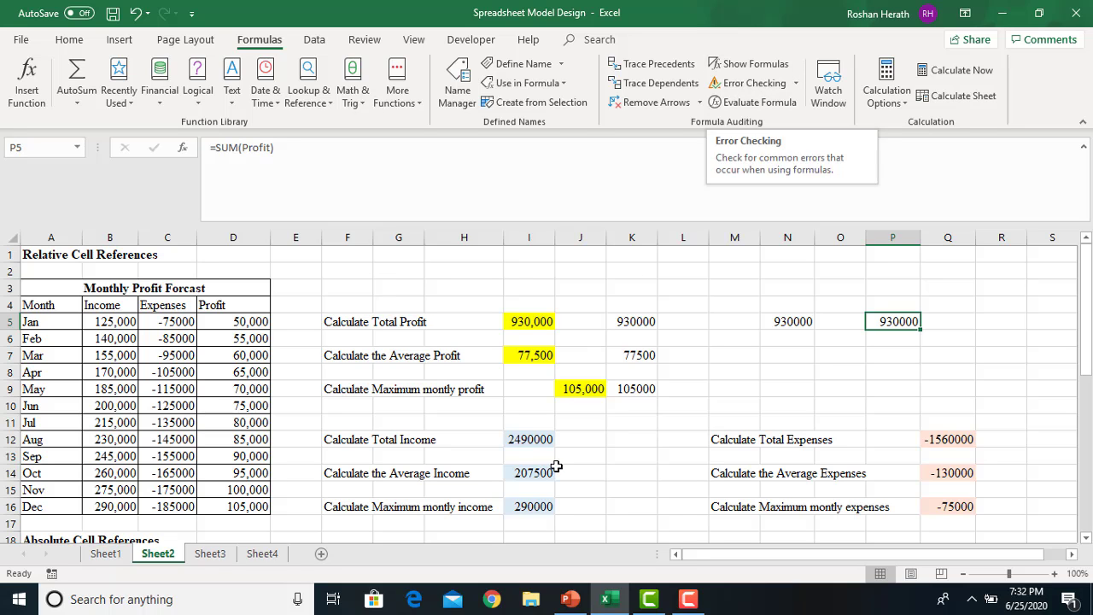
left_click(570, 599)
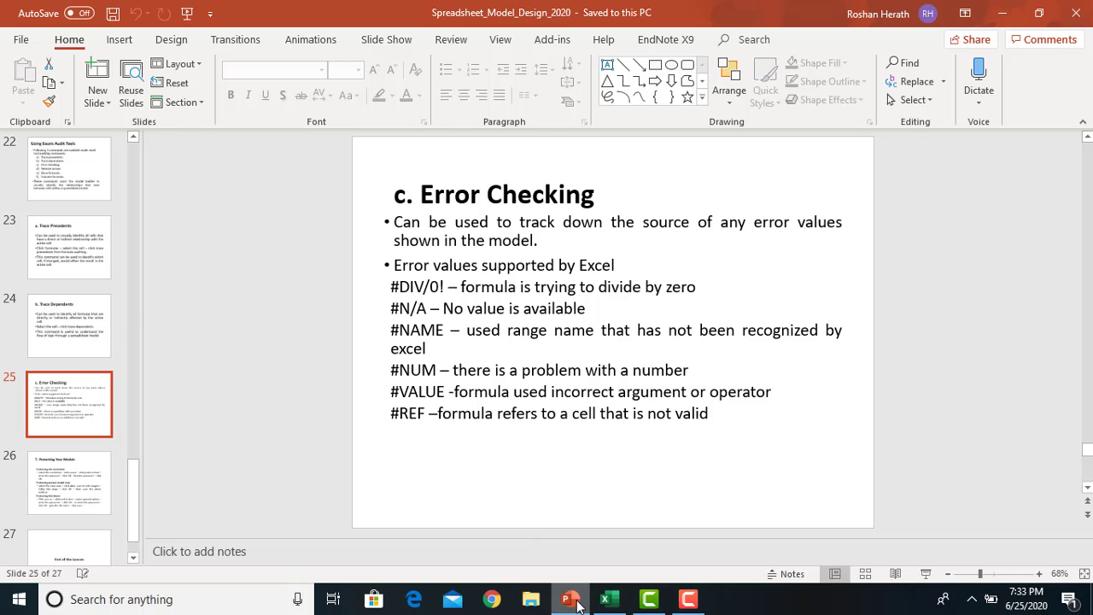
left_click(573, 601)
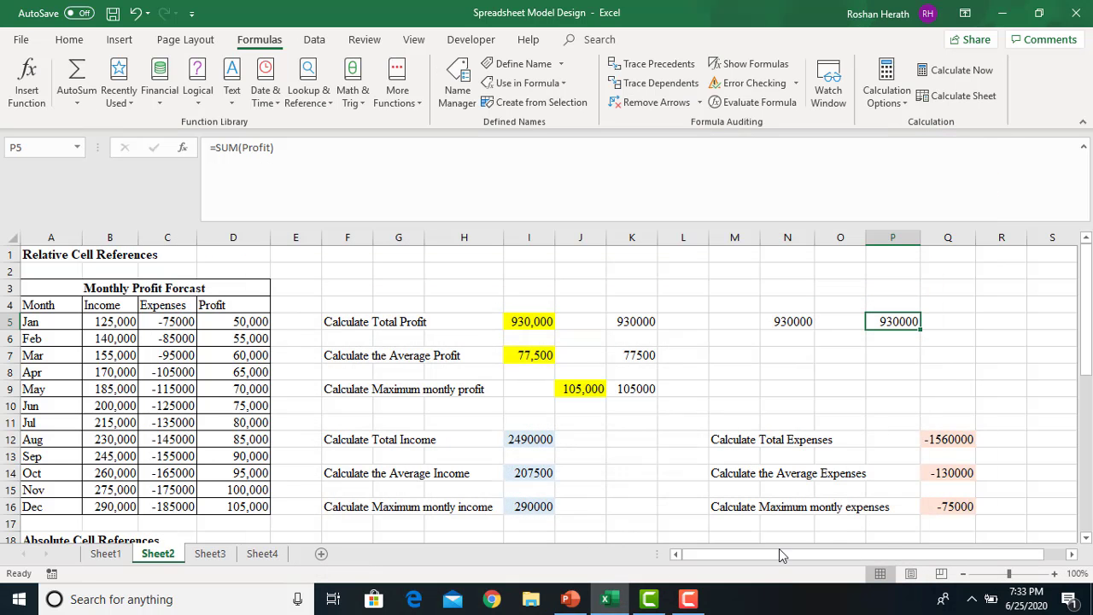
Enter test values 8000 in W4 and 100 in W5
left_click(1071, 555)
left_click(1071, 555)
left_click(1072, 555)
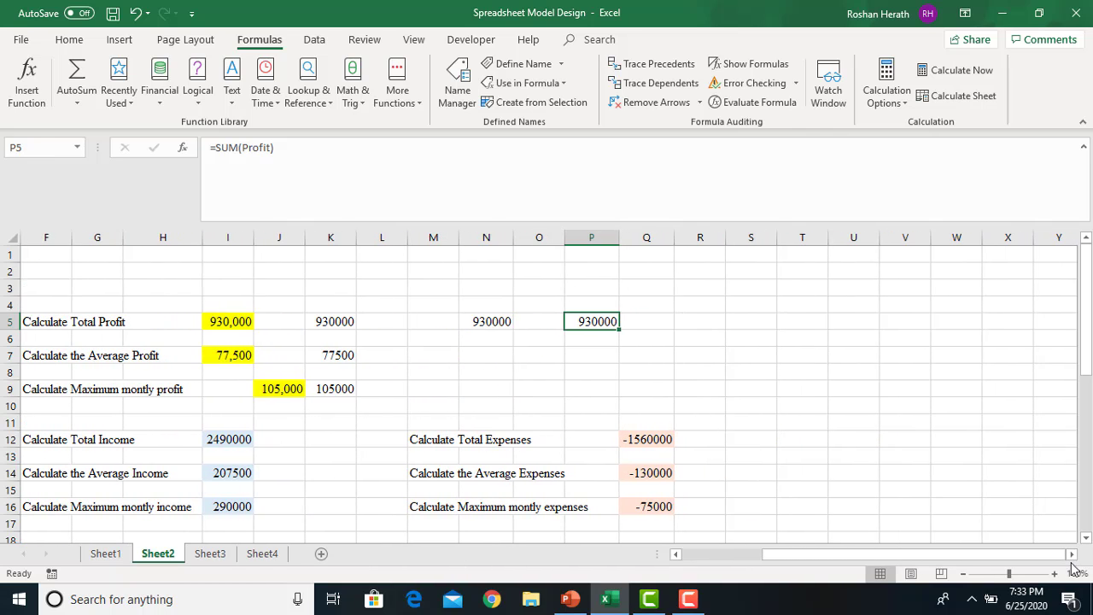
left_click(1071, 555)
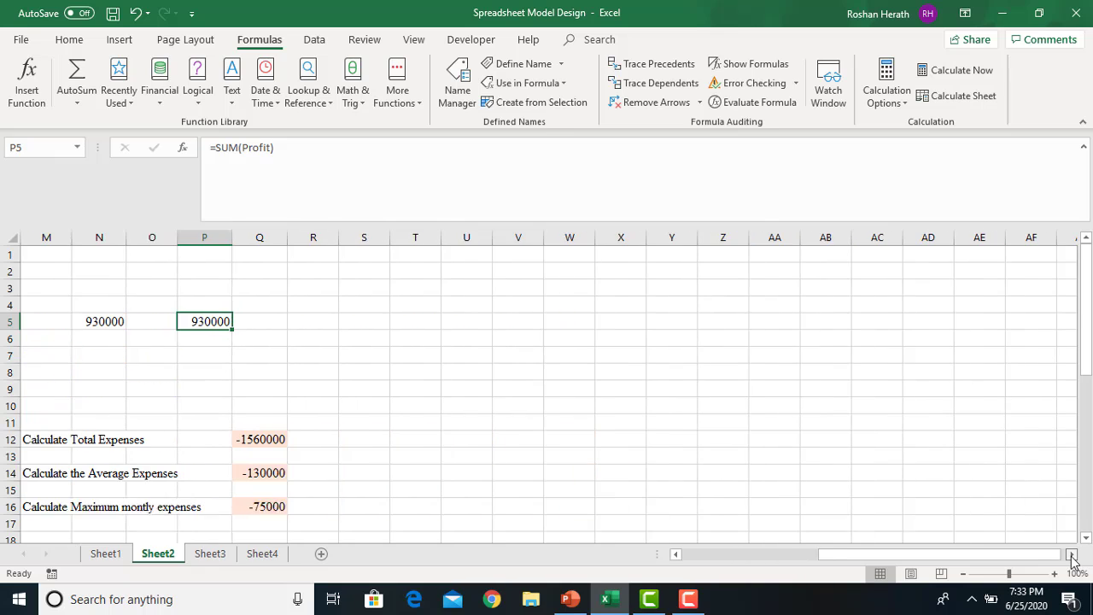
left_click(1071, 555)
left_click(500, 318)
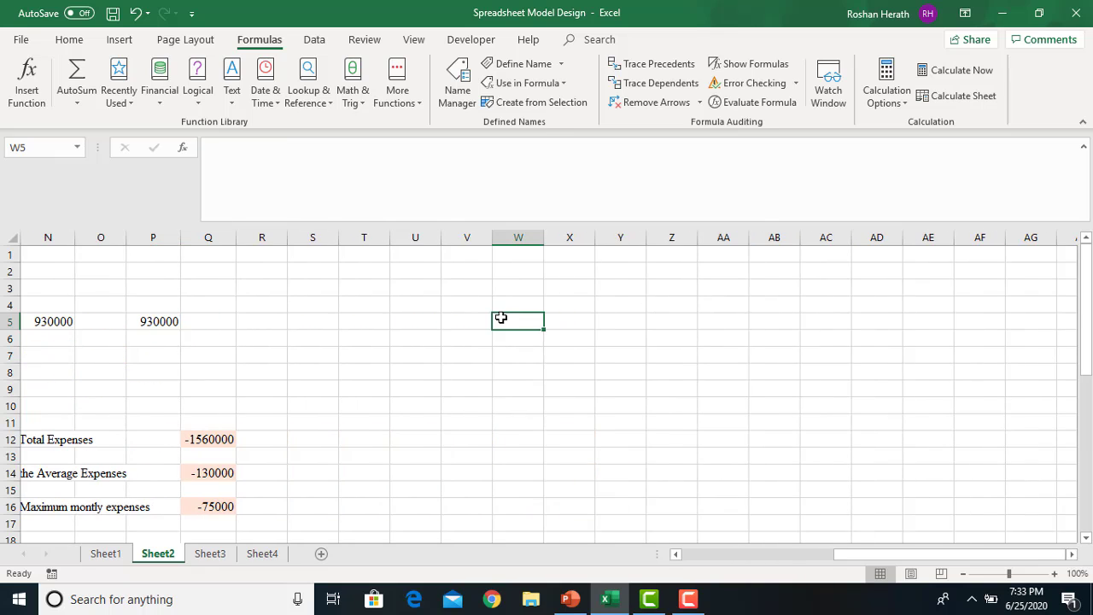
left_click(509, 300)
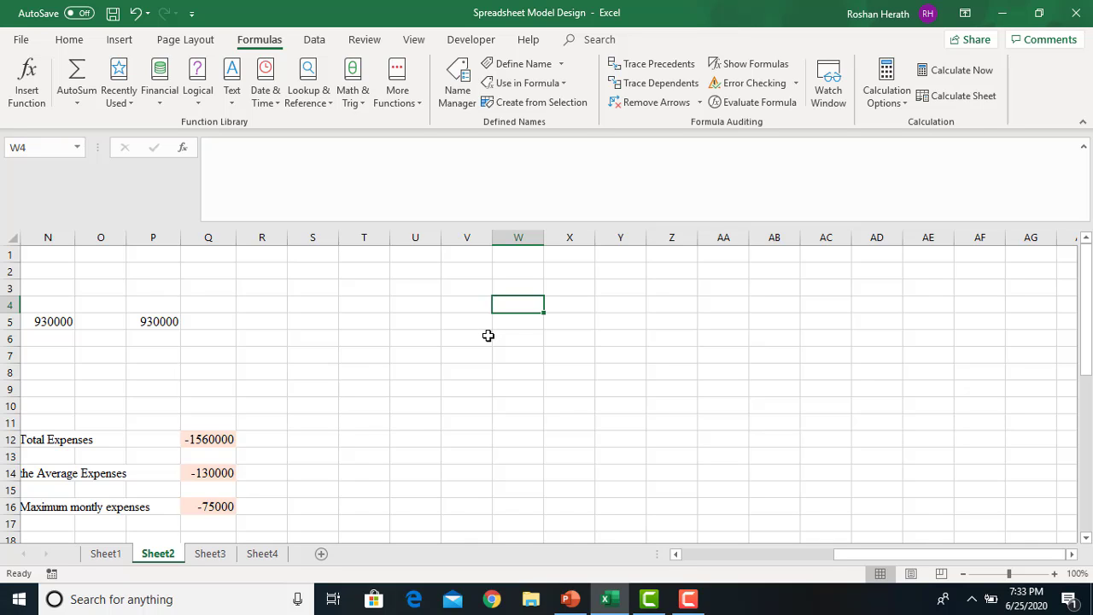
type("8000")
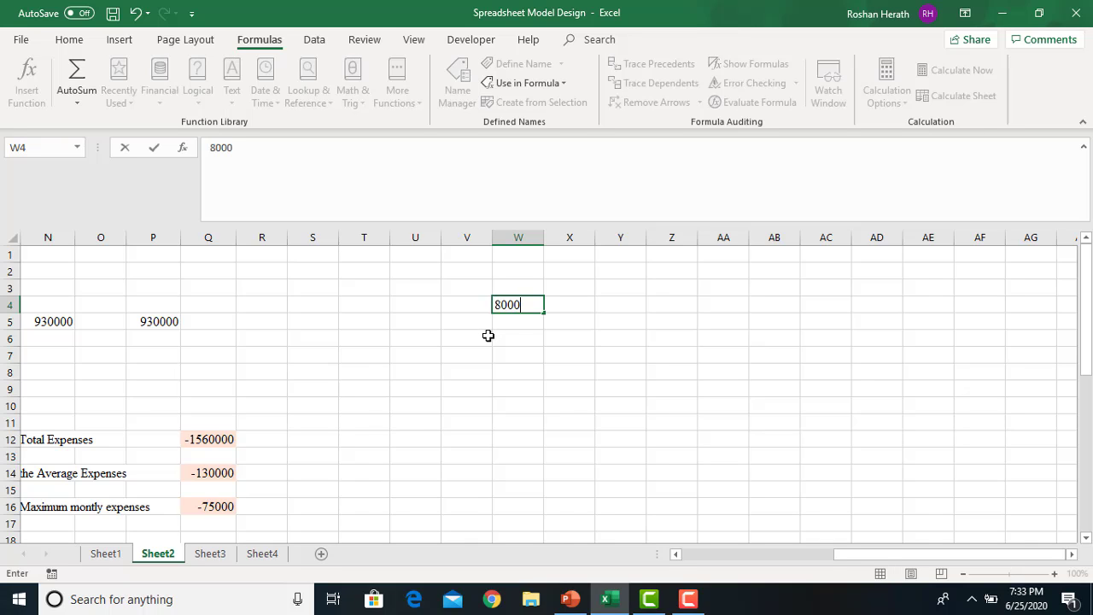
key("Return")
type("100")
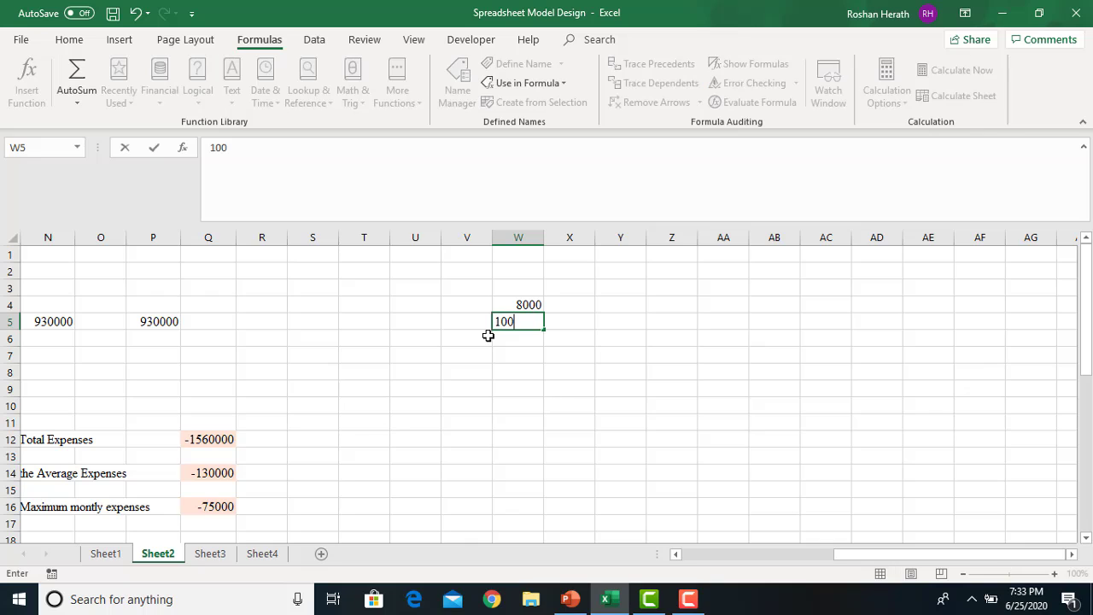
key("Return")
key("Return")
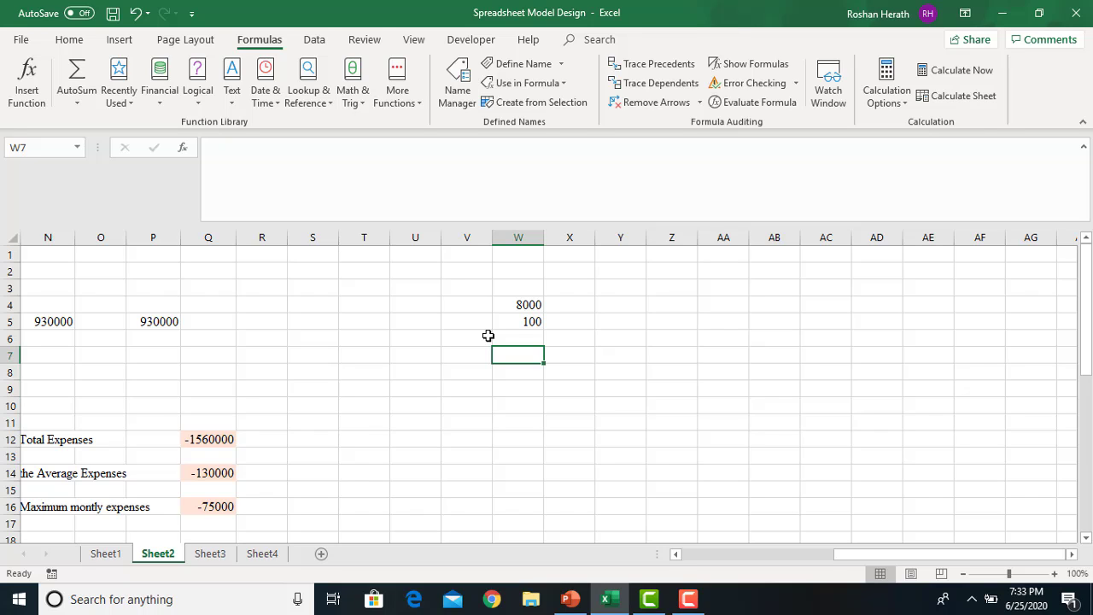
Enter =W4^W5 in W7, giving #NUM!, and run Error Checking on that cell
type("=")
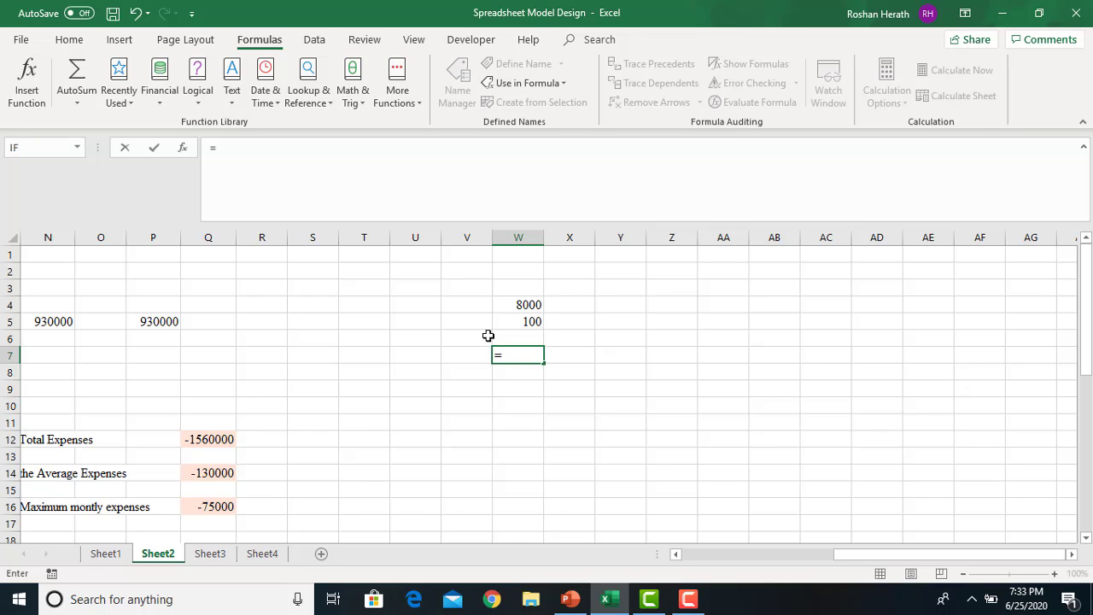
left_click(520, 305)
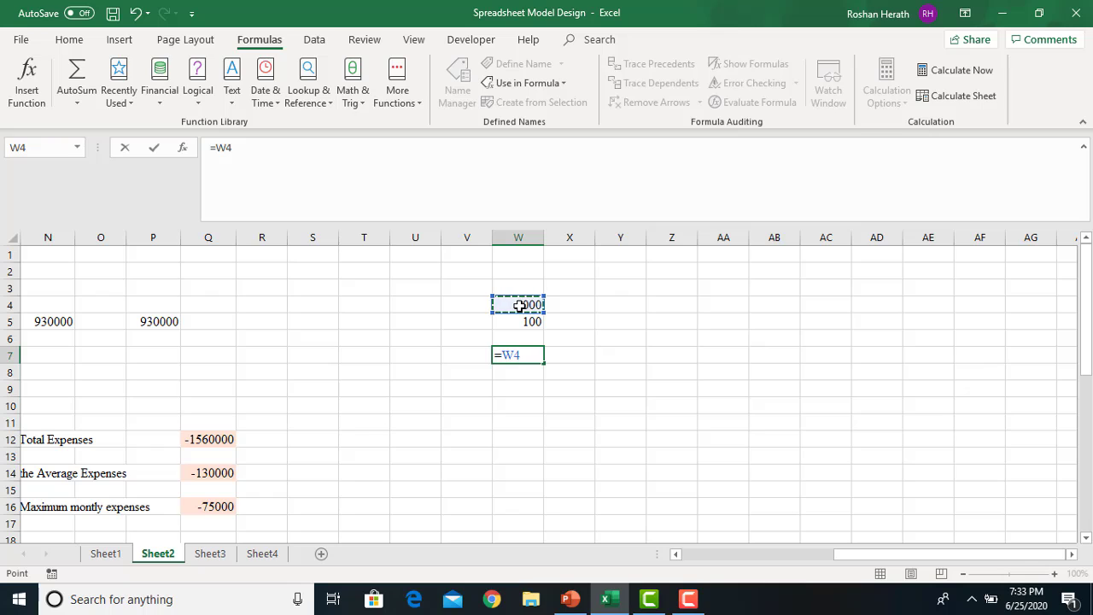
type("^")
left_click(517, 322)
key("Return")
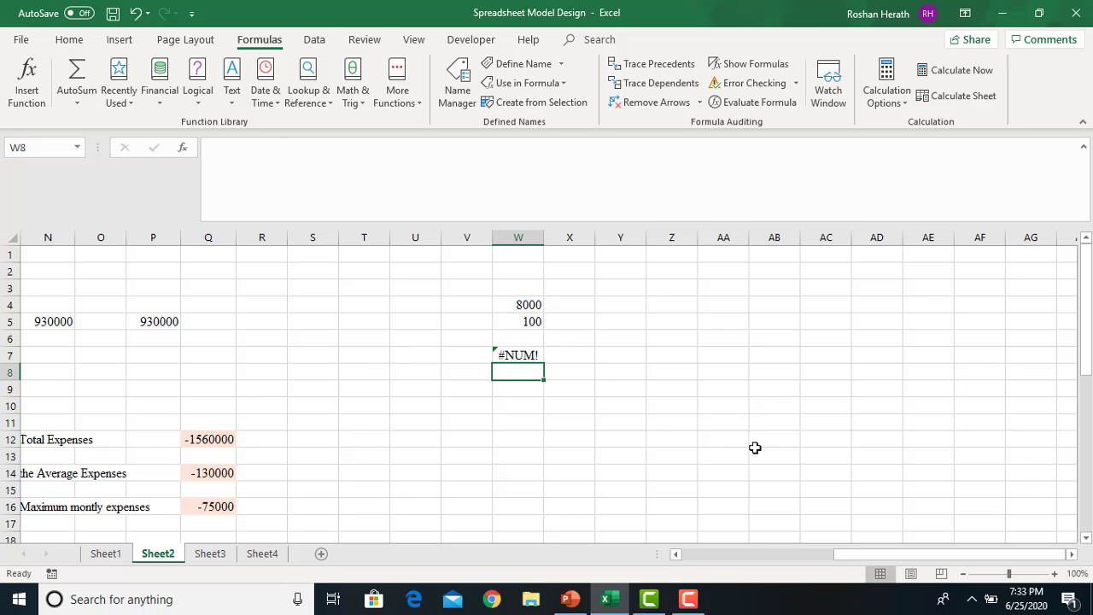
left_click(526, 355)
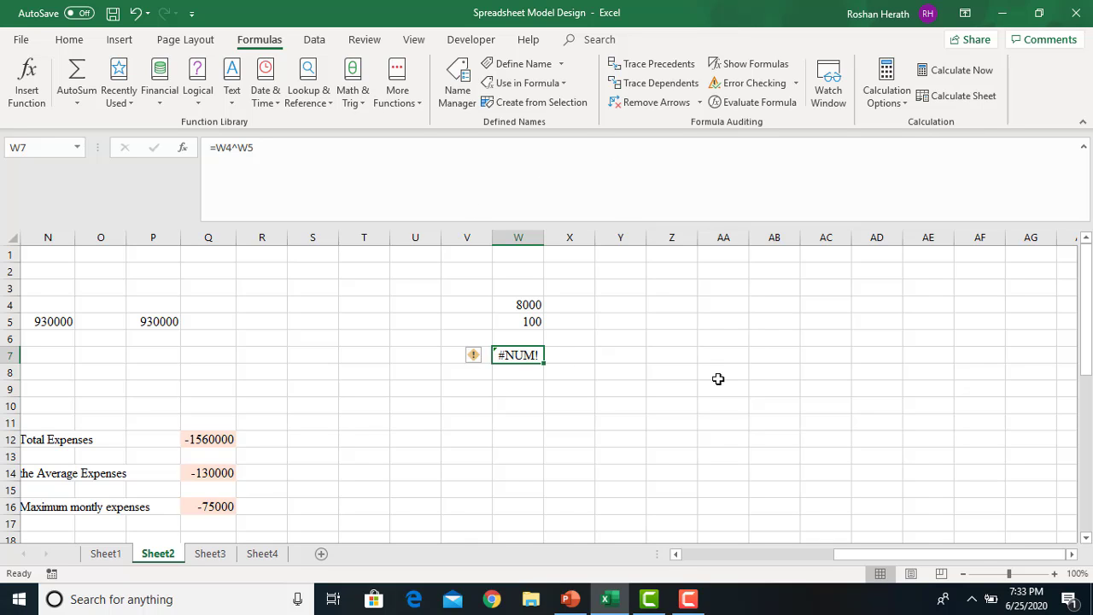
left_click(743, 86)
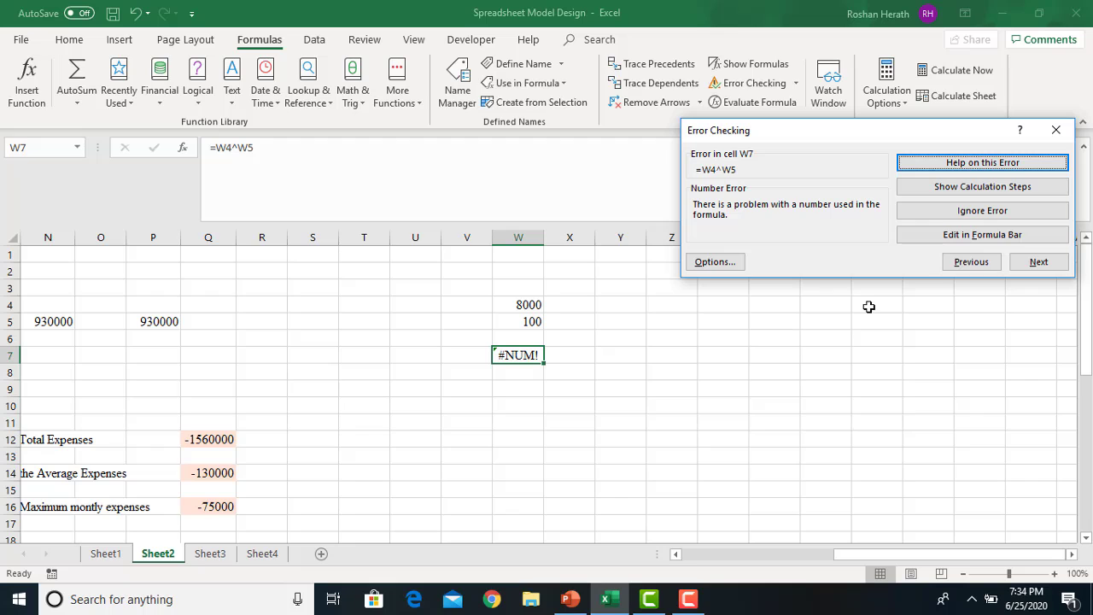
Close Error Checking and change the exponent in W5 from 100 to 10
left_click(1056, 132)
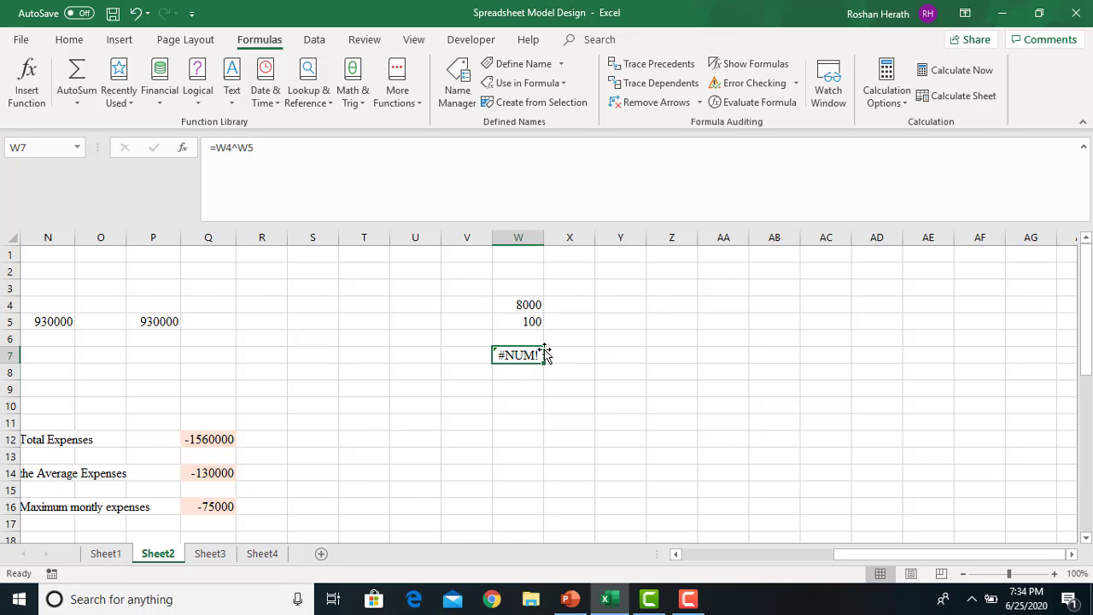
left_click(522, 321)
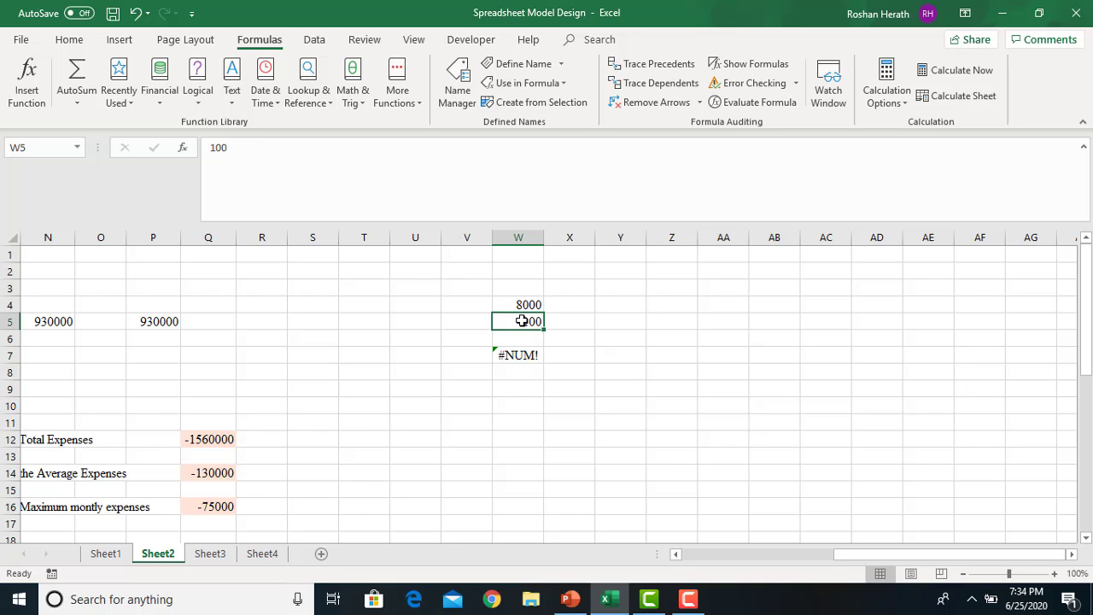
left_click(238, 147)
key("BackSpace")
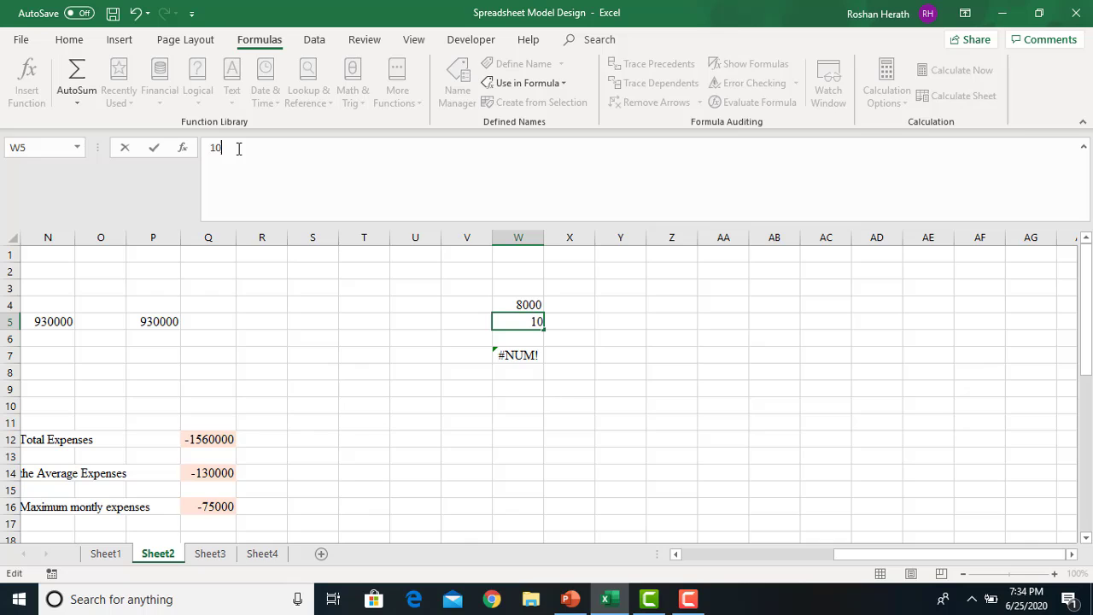
key("Return")
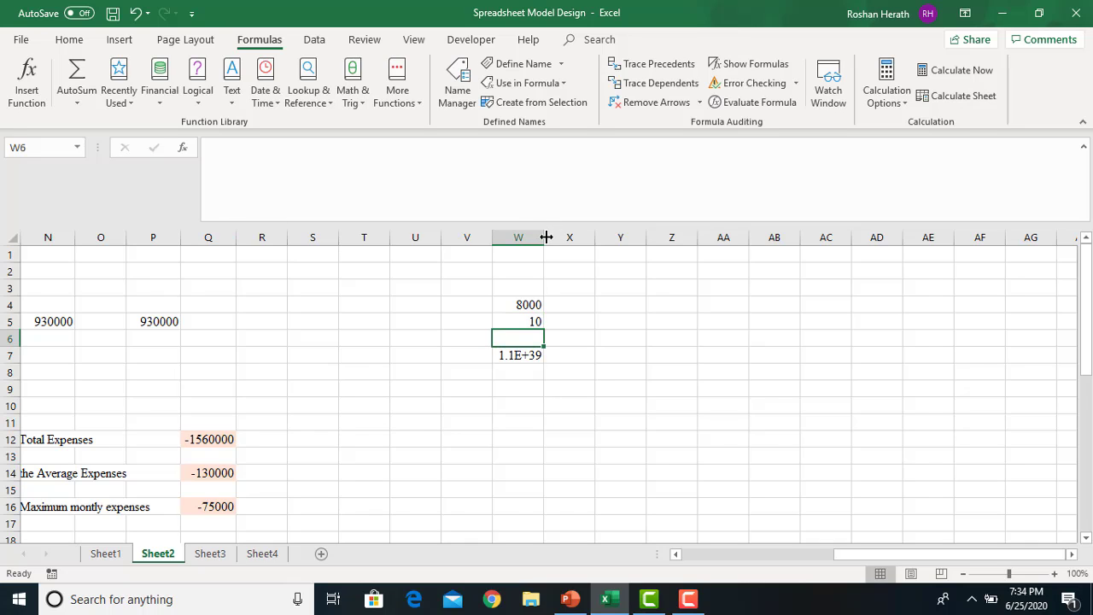
Widen column W and format W7 as Number
left_click_drag(544, 237, 968, 240)
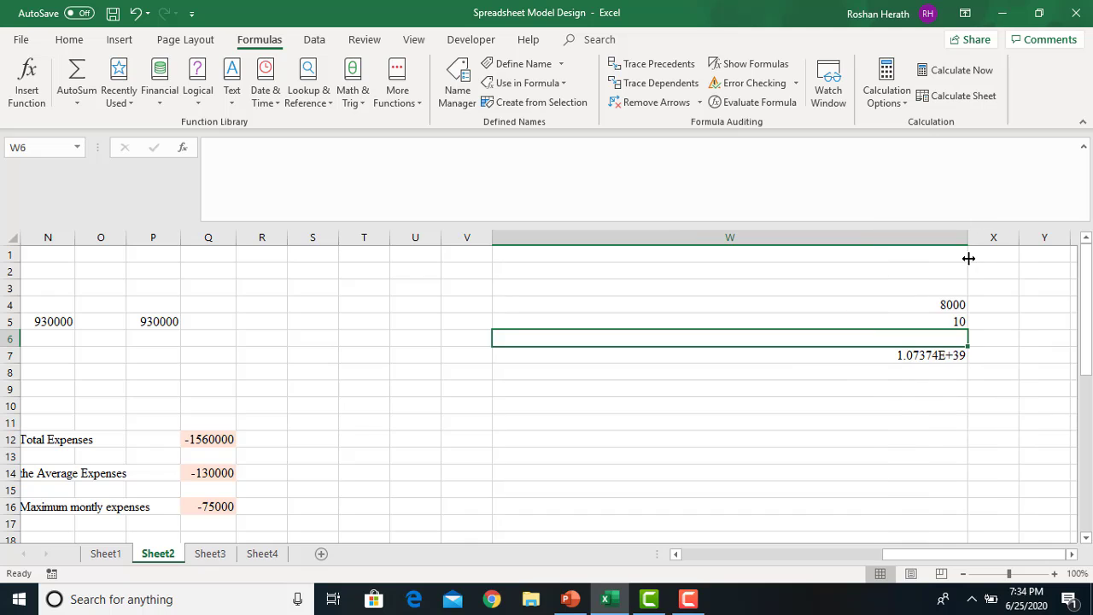
left_click(875, 355)
left_click(69, 40)
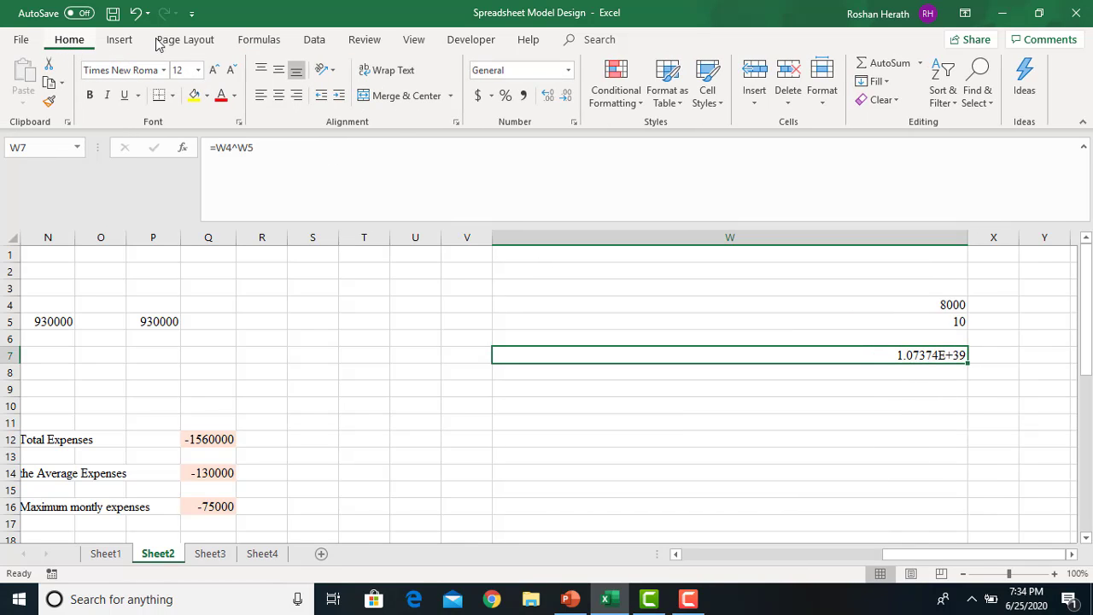
left_click(568, 71)
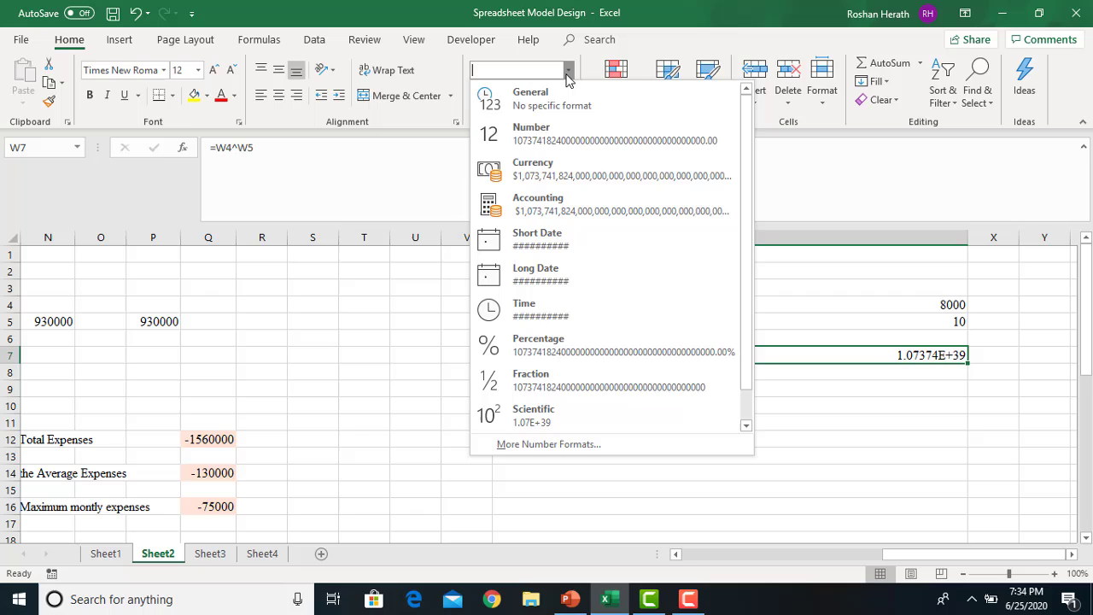
left_click(540, 134)
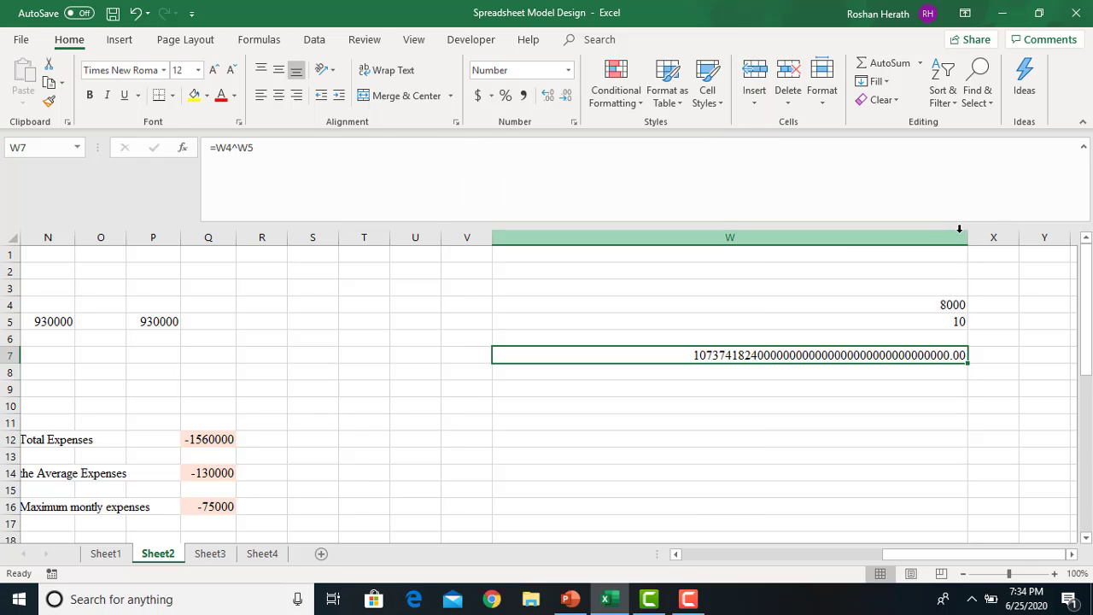
Set W5 back to 100 and narrow column W, briefly checking the PowerPoint error-checking slide
left_click(927, 319)
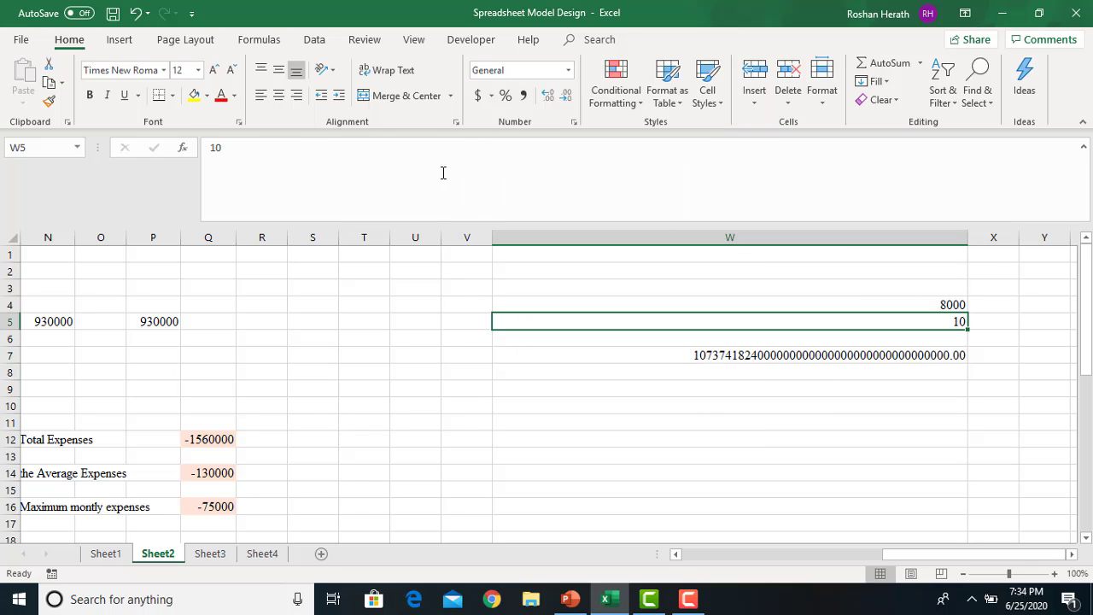
left_click(276, 148)
type("0")
key("Return")
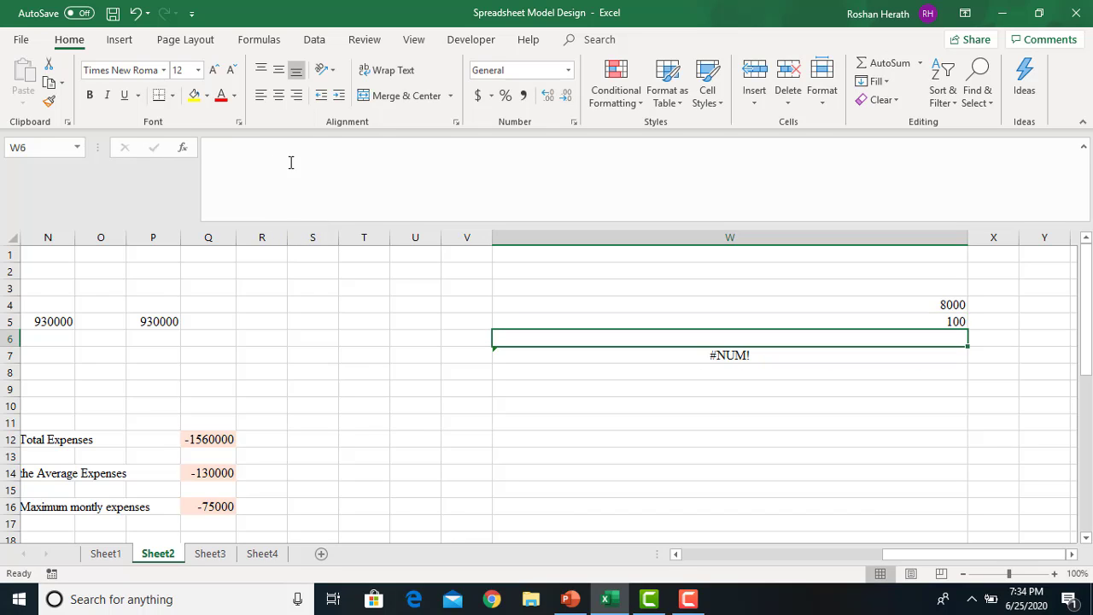
left_click(589, 357)
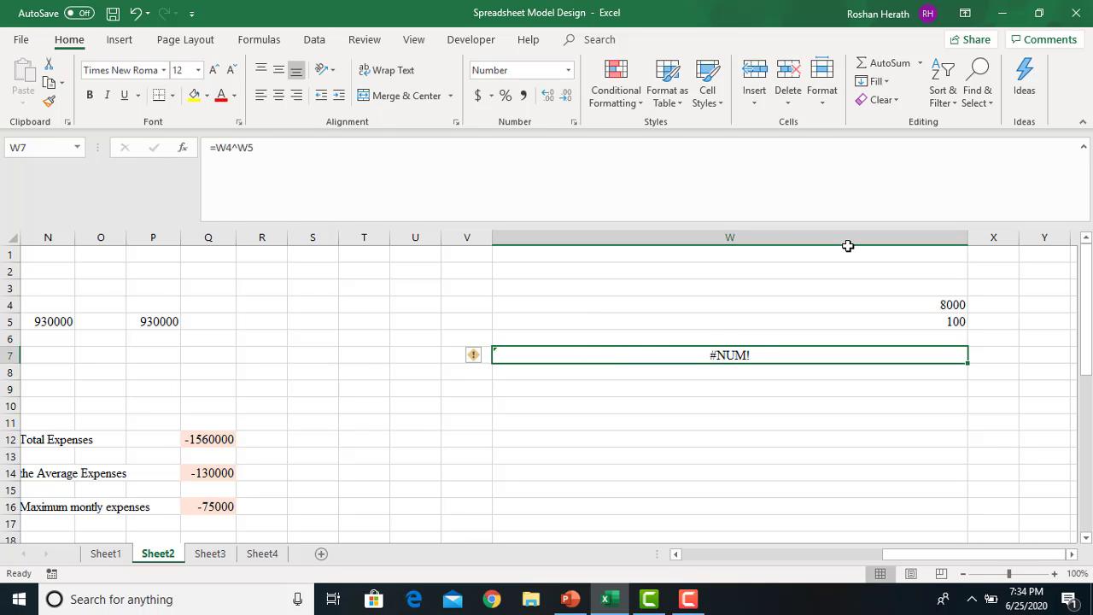
left_click_drag(966, 242, 646, 243)
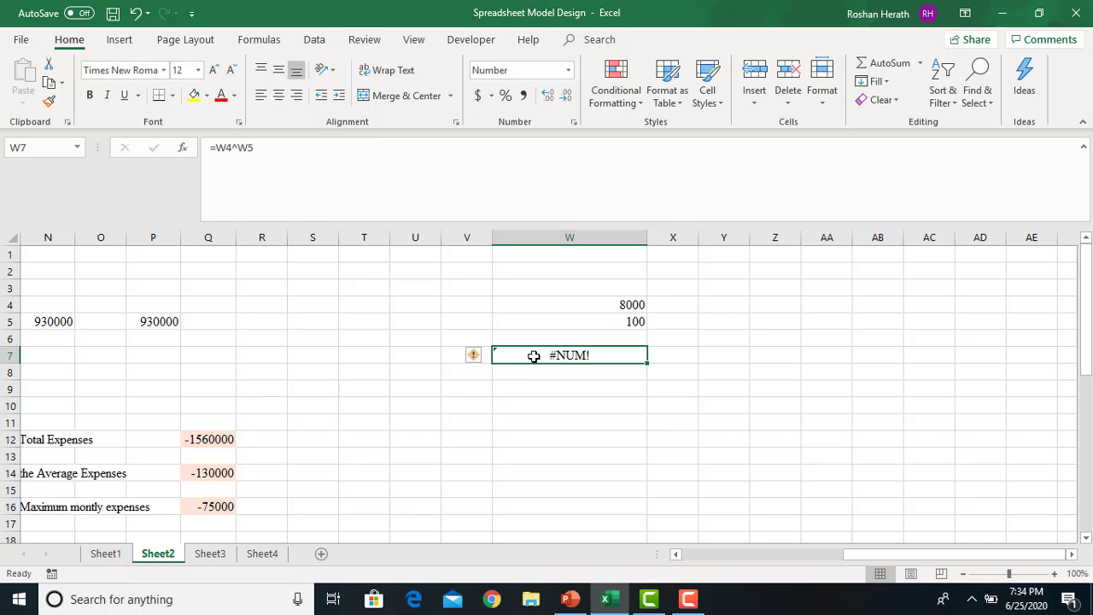
left_click(571, 600)
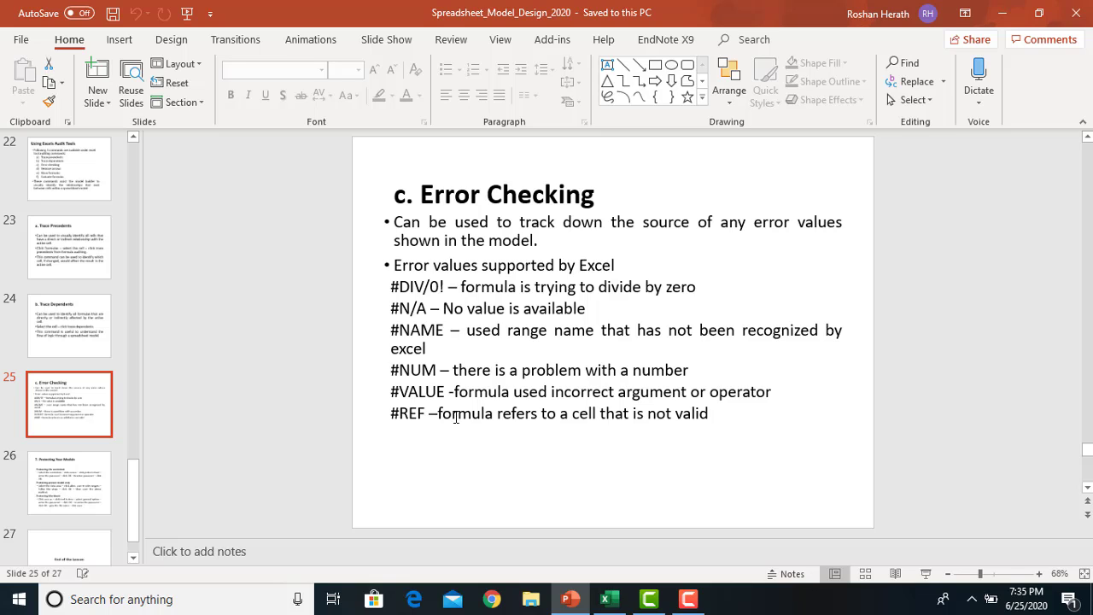
left_click(609, 600)
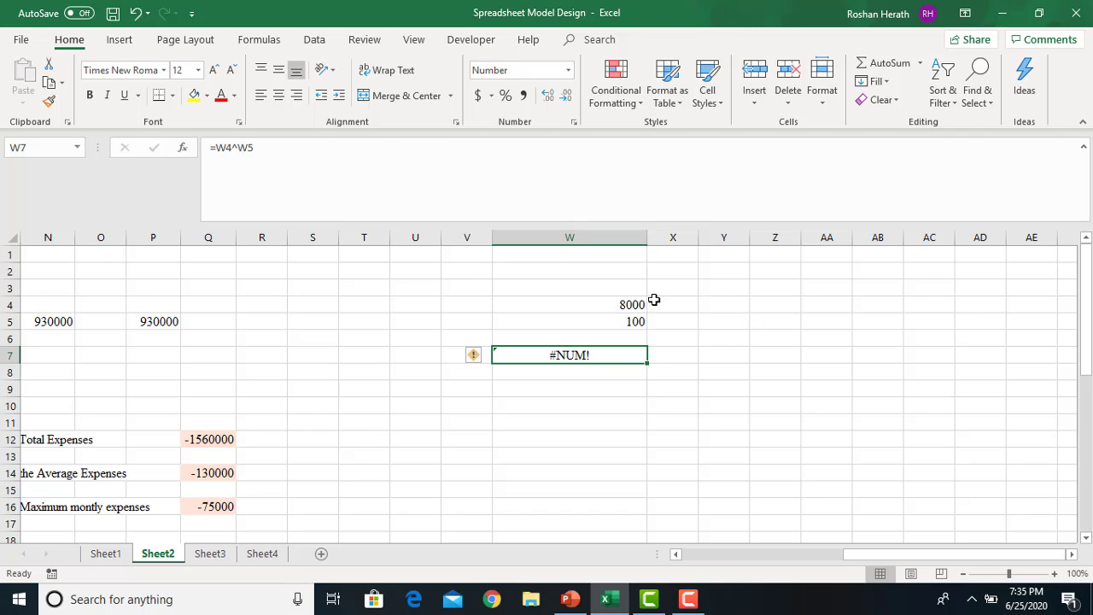
Enter =W4*W5 in Y7 so it returns 800000, then select W5
left_click(735, 322)
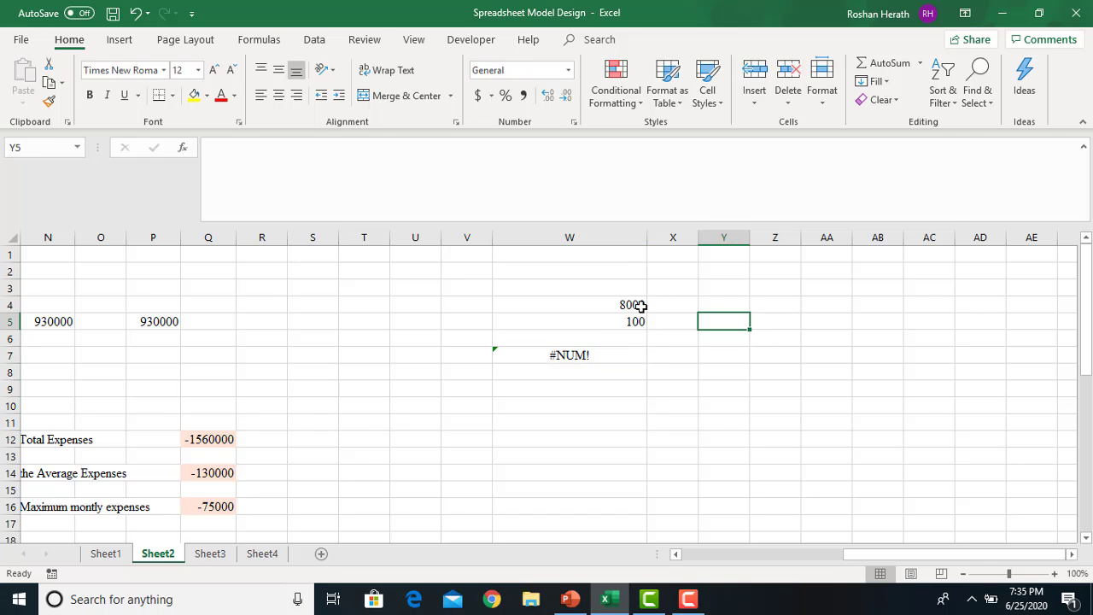
left_click(723, 352)
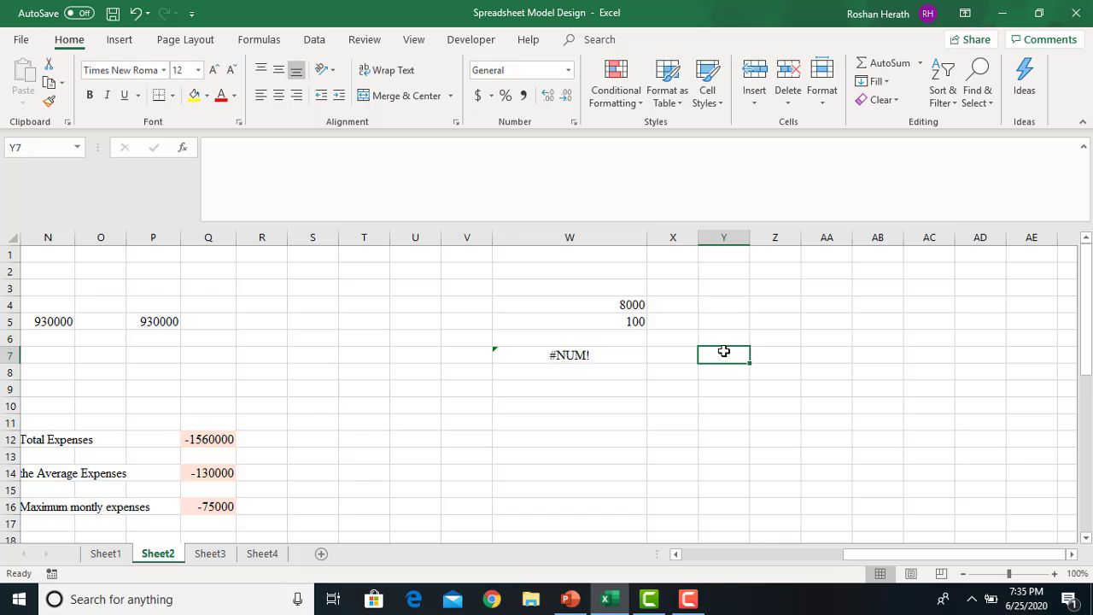
type("=")
left_click(614, 306)
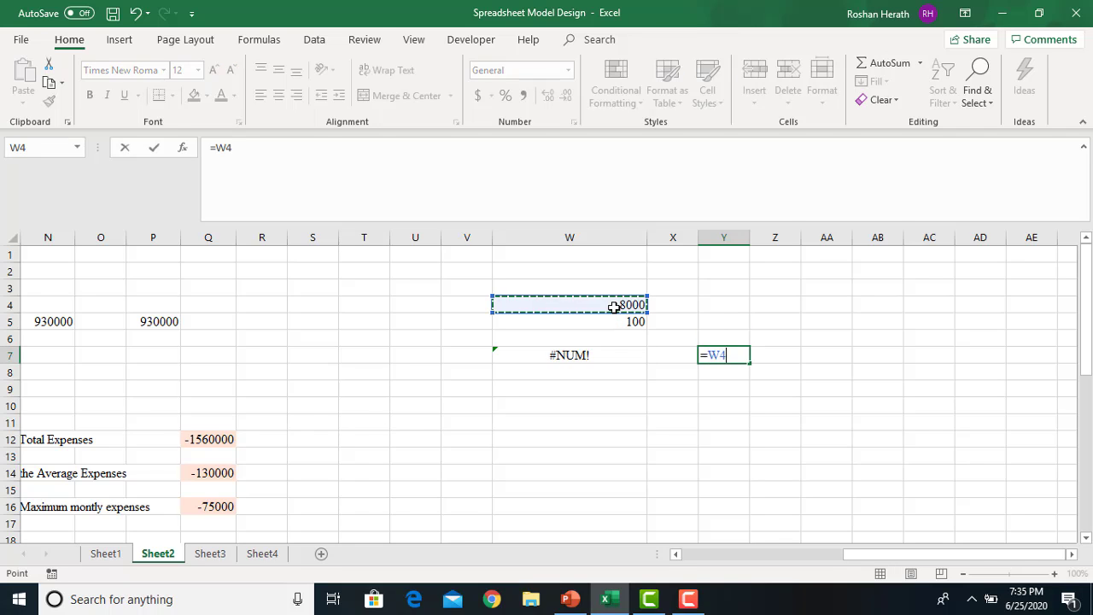
type("*")
left_click(621, 324)
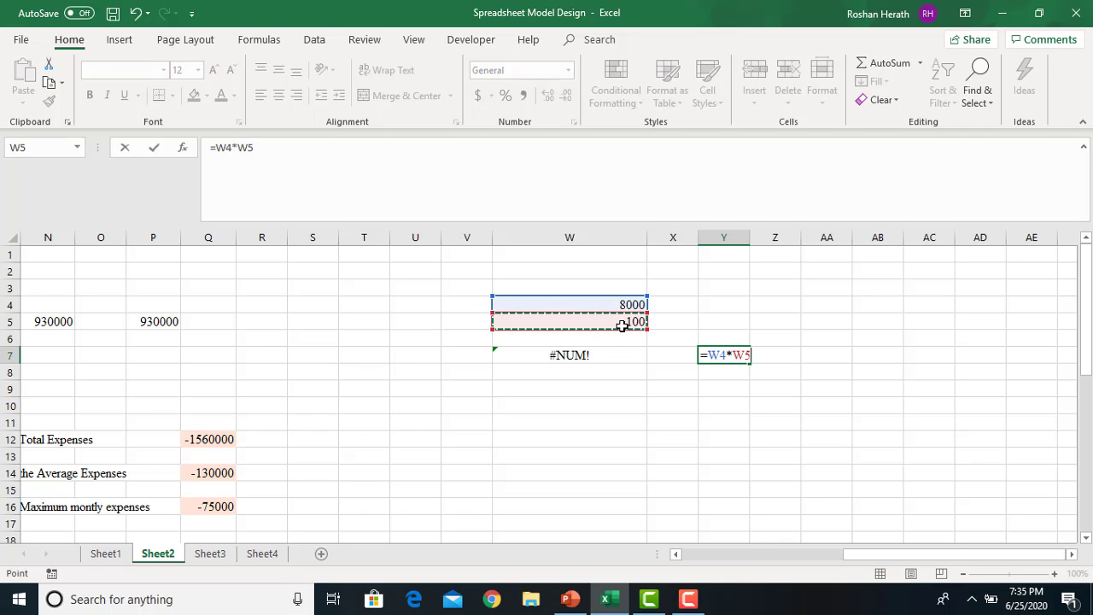
key("Return")
left_click(725, 354)
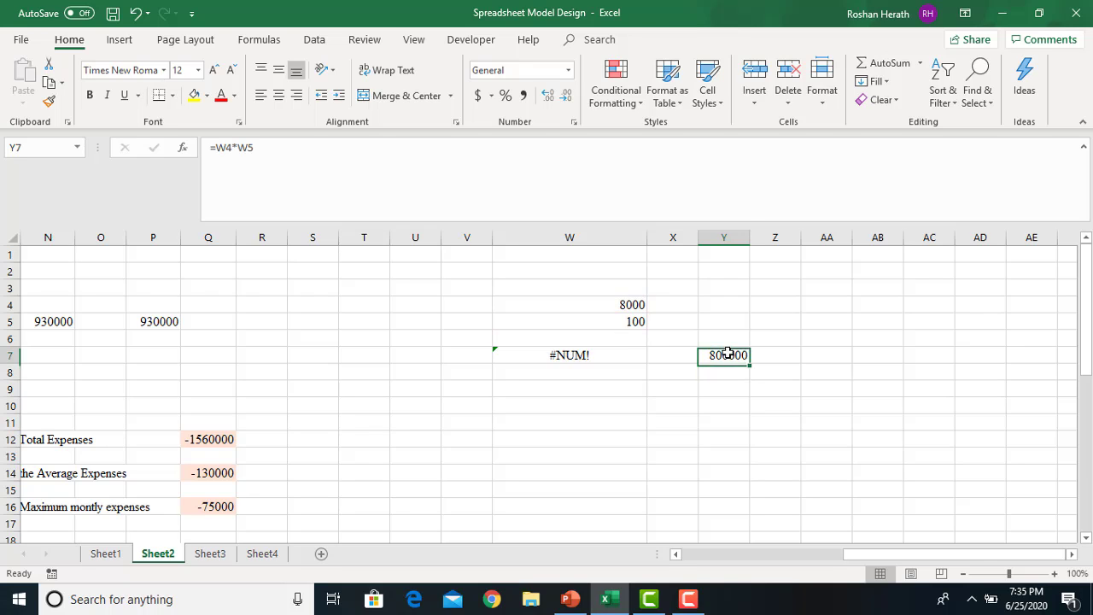
left_click(625, 322)
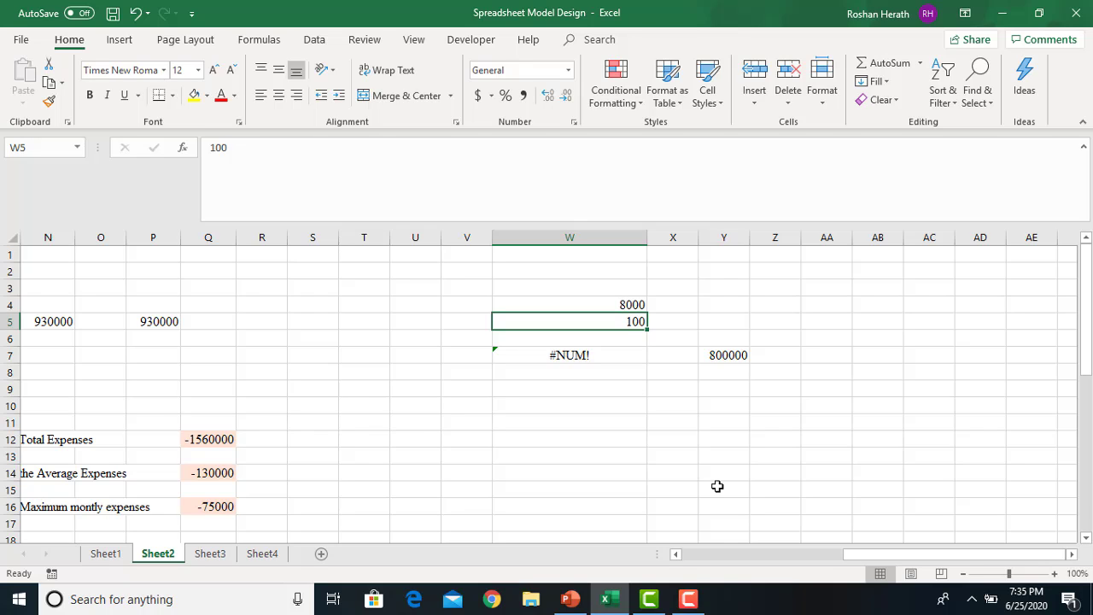
Enter the text errsd in W5 and widen column Y to reveal Y7's #VALUE!
type("errsd")
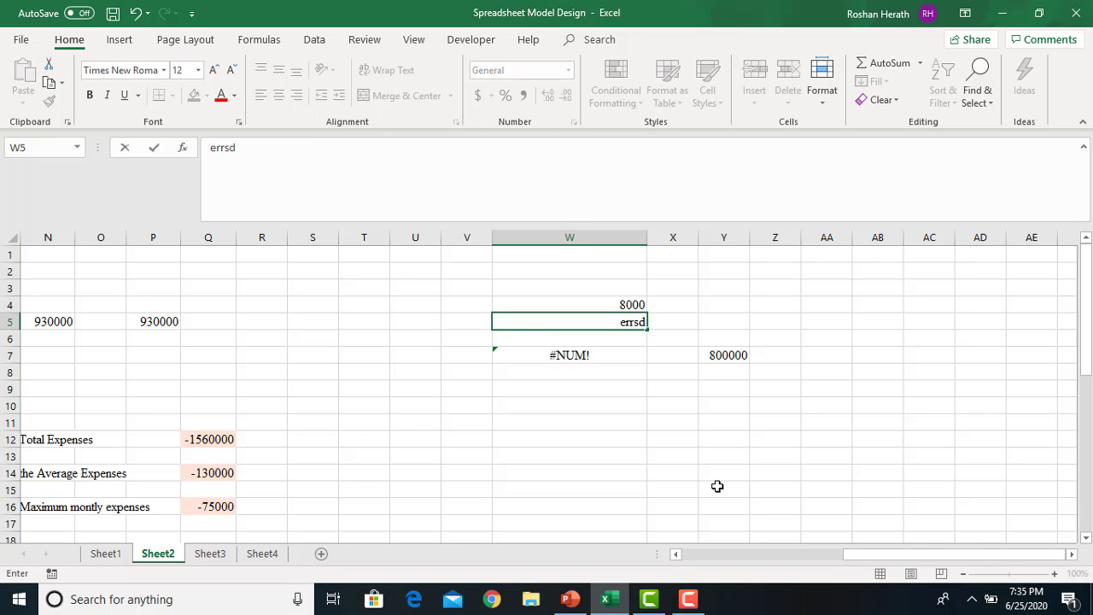
key("Return")
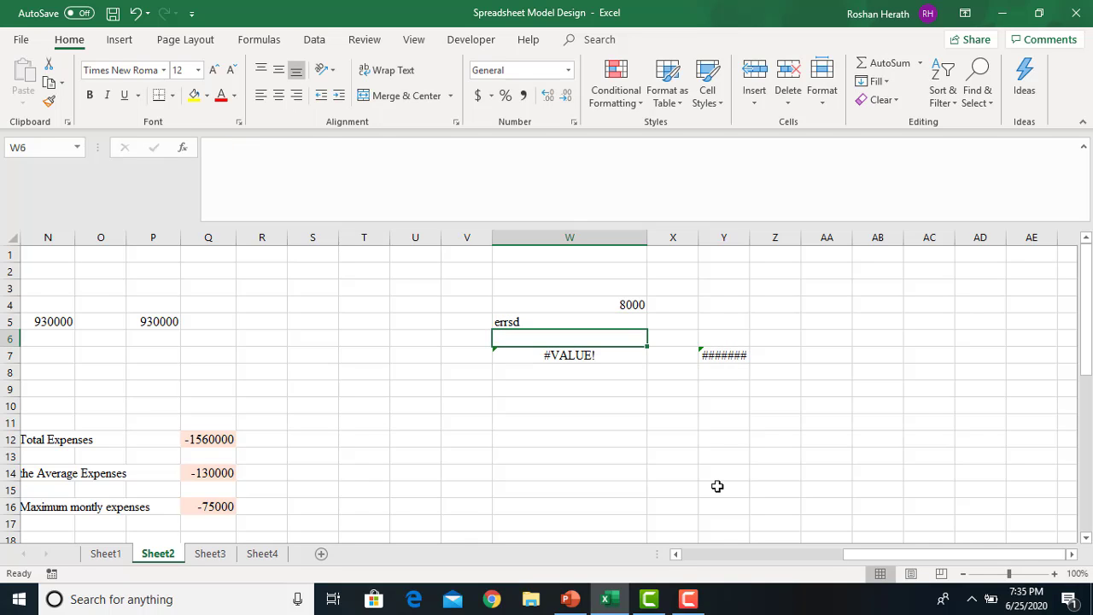
left_click_drag(750, 236, 791, 237)
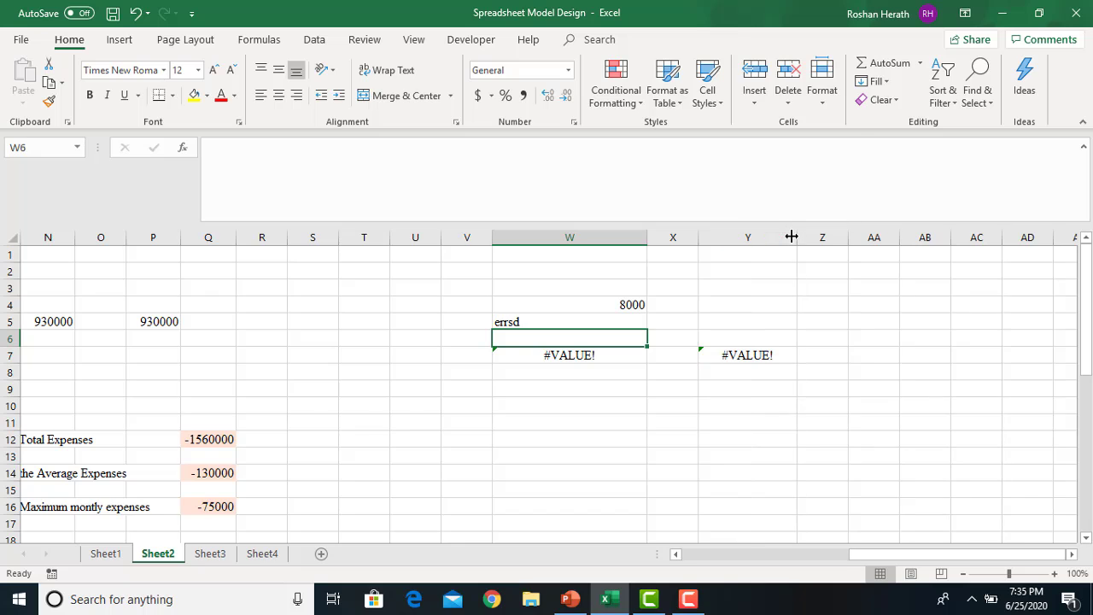
Run Error Checking on Y7 to see its wrong-data-type explanation, then close it
left_click(789, 400)
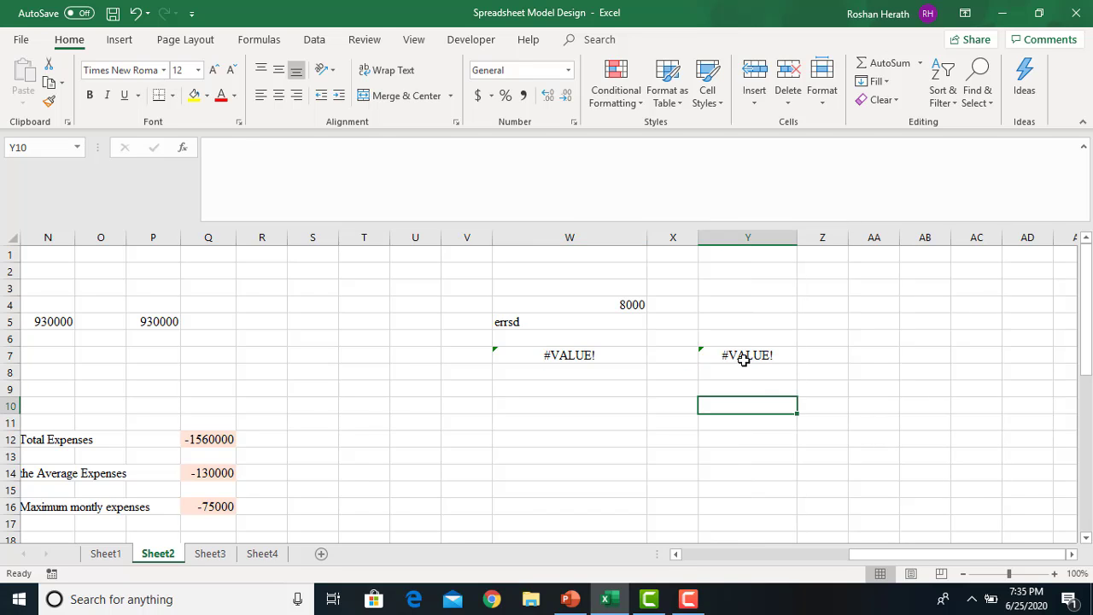
left_click(744, 360)
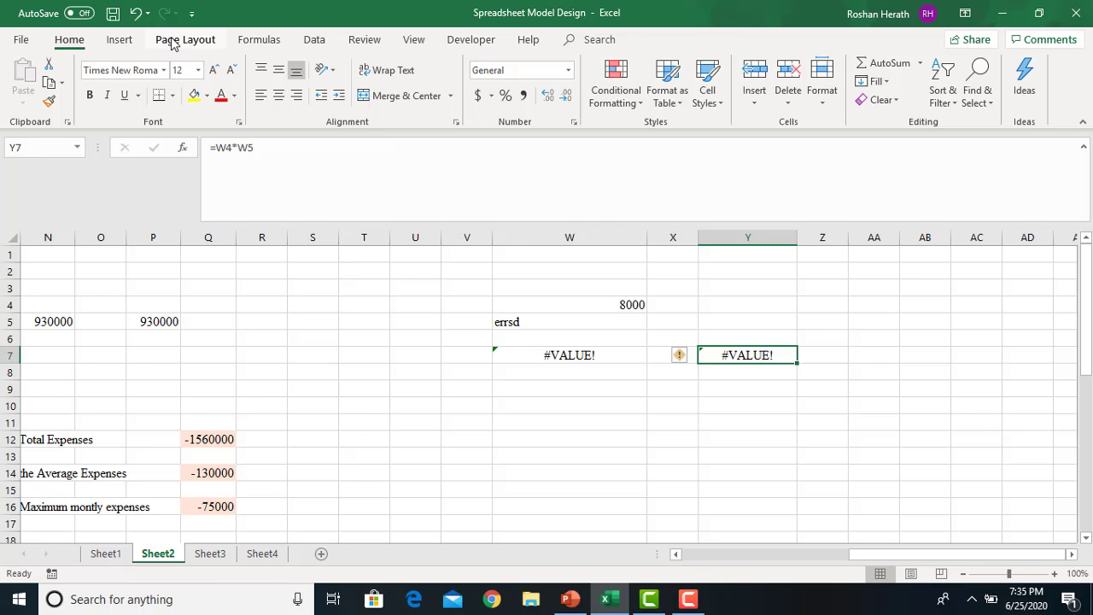
left_click(260, 39)
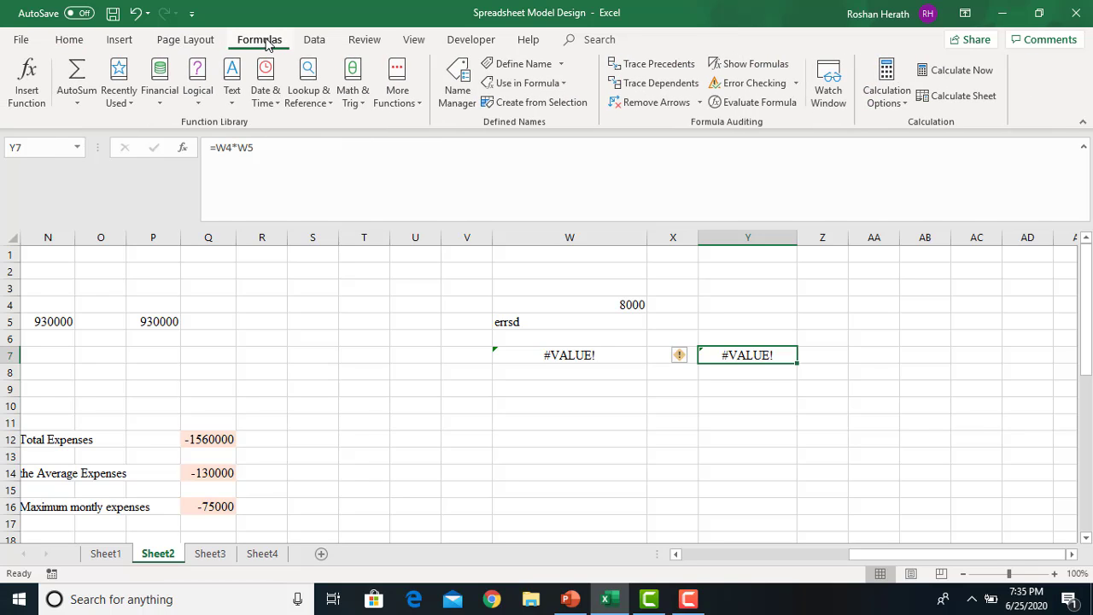
left_click(748, 83)
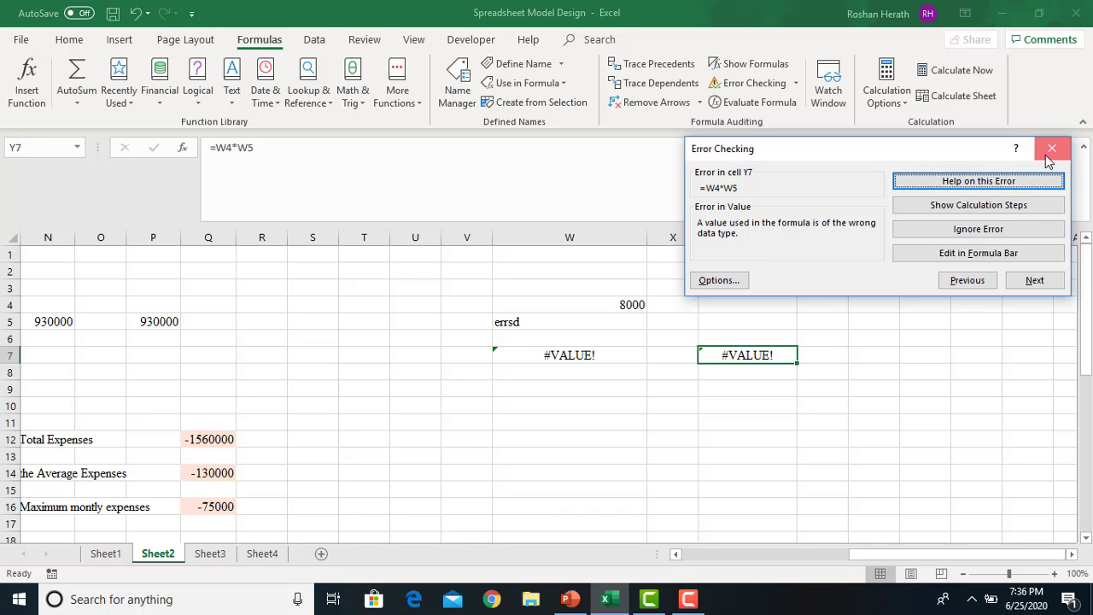
left_click(1051, 149)
Put 100 back in W5 and select Y7 to confirm it returns 800000
left_click(512, 321)
type("100")
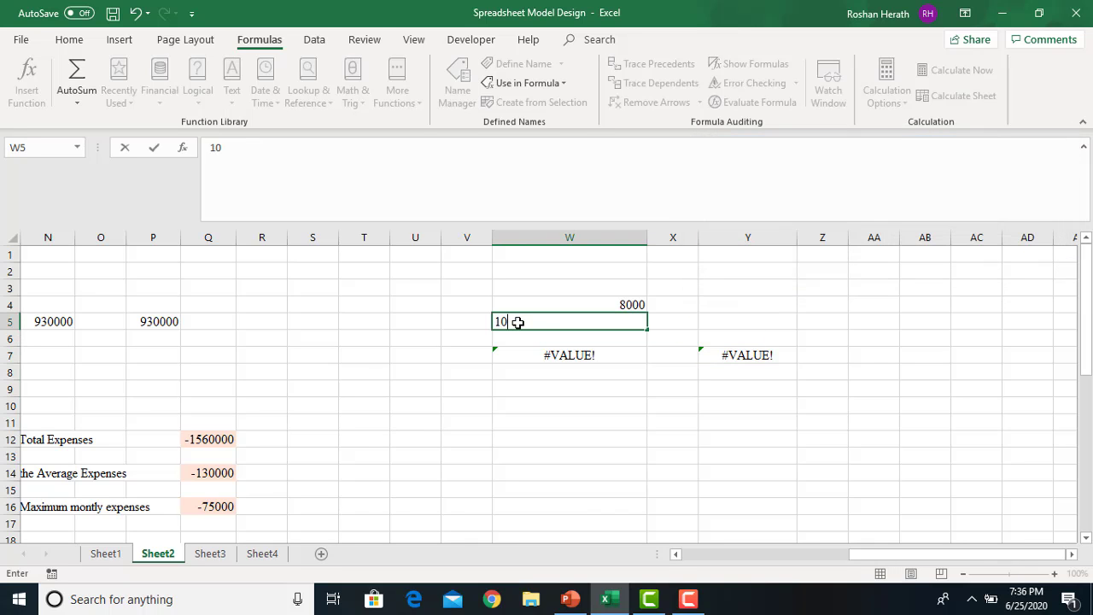
key("Return")
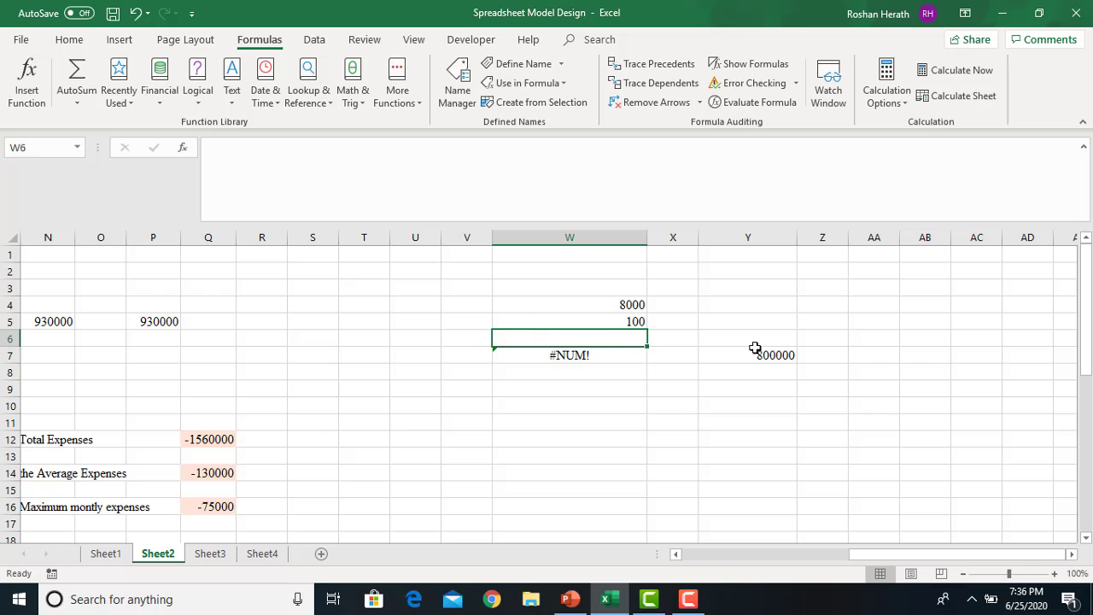
left_click(762, 355)
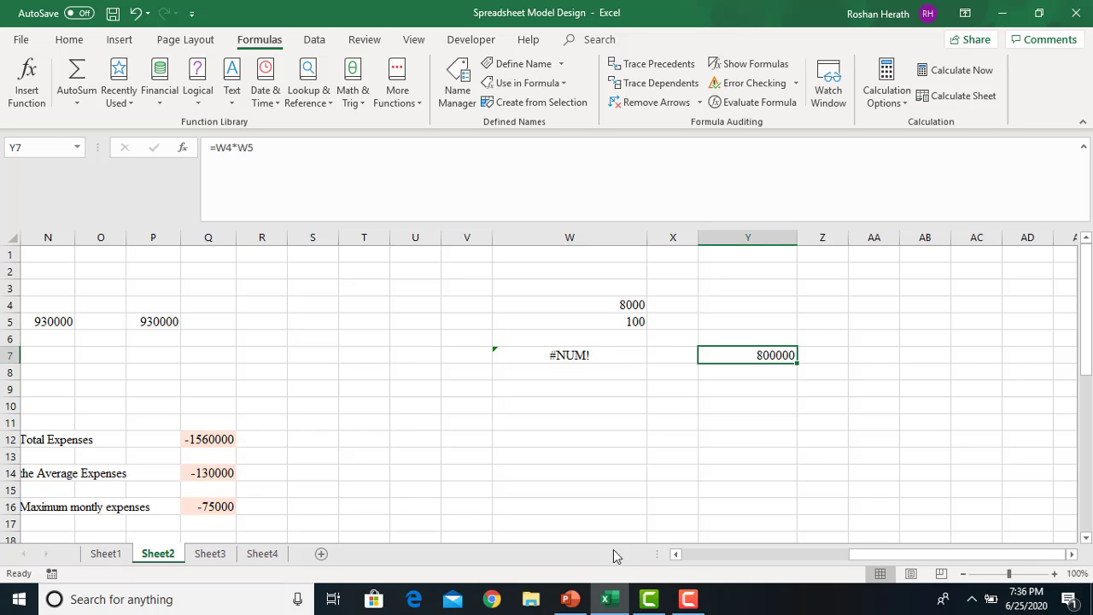
left_click(568, 602)
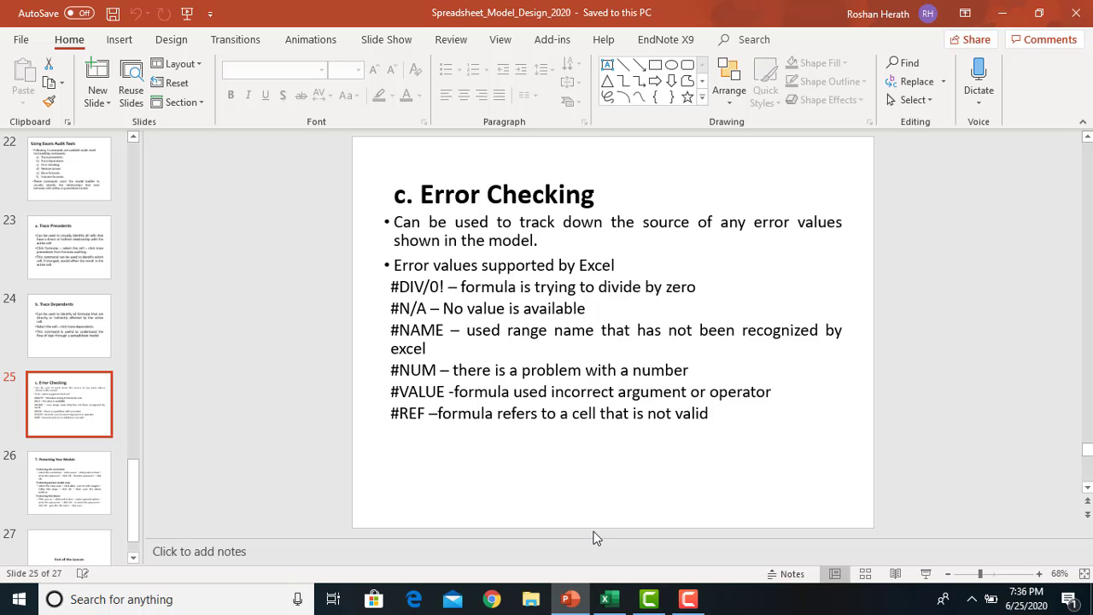
left_click(603, 597)
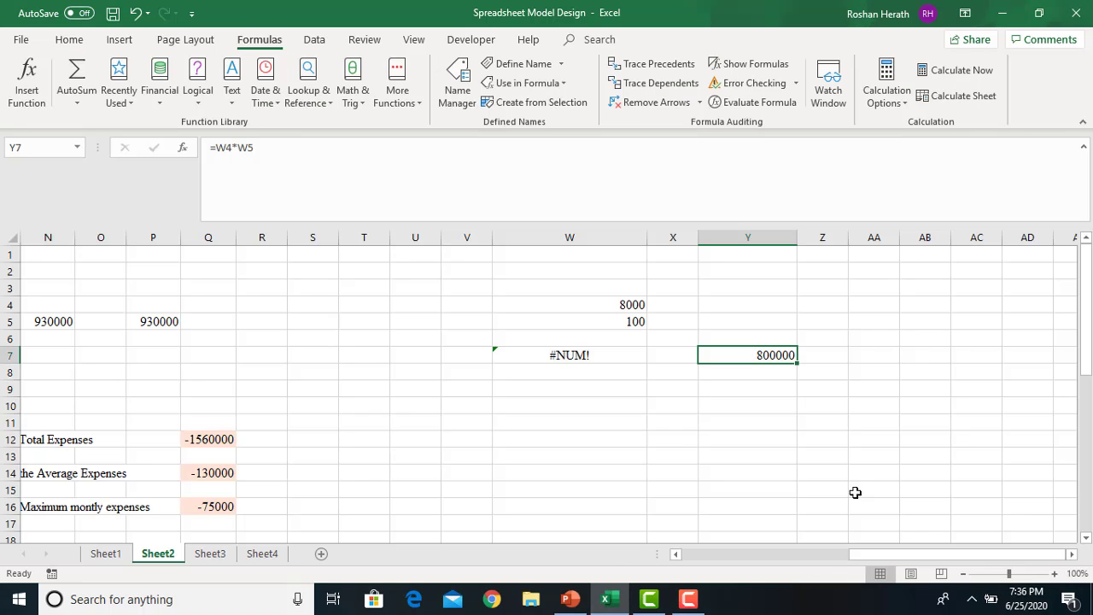
Scroll to the Absolute Cell References table, select the 15% VAT rate in C19, then row 19
left_click_drag(867, 551, 664, 562)
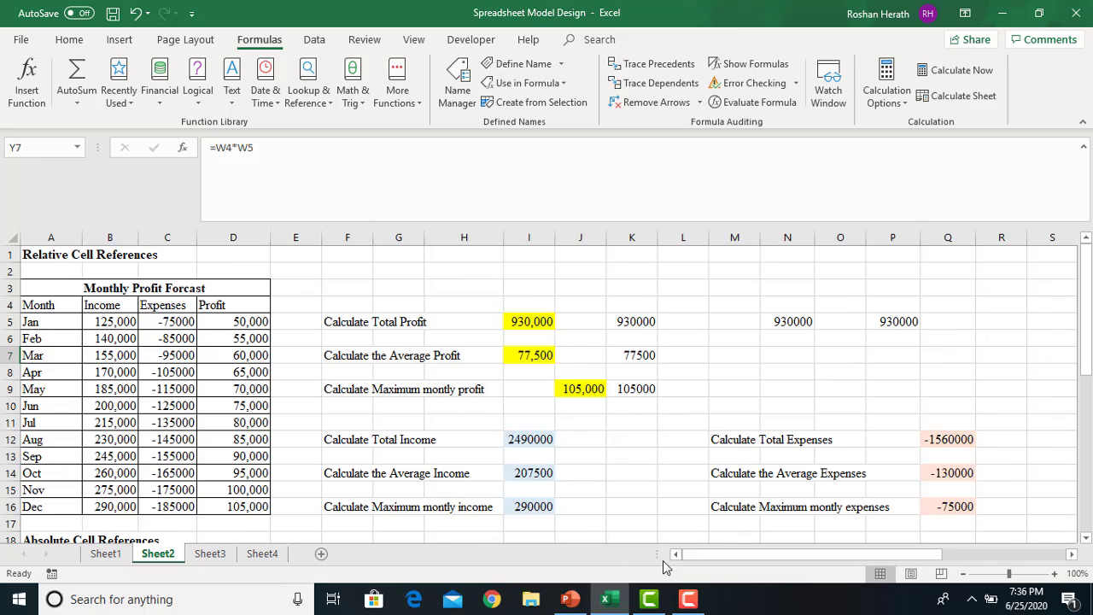
left_click_drag(1081, 275, 1084, 384)
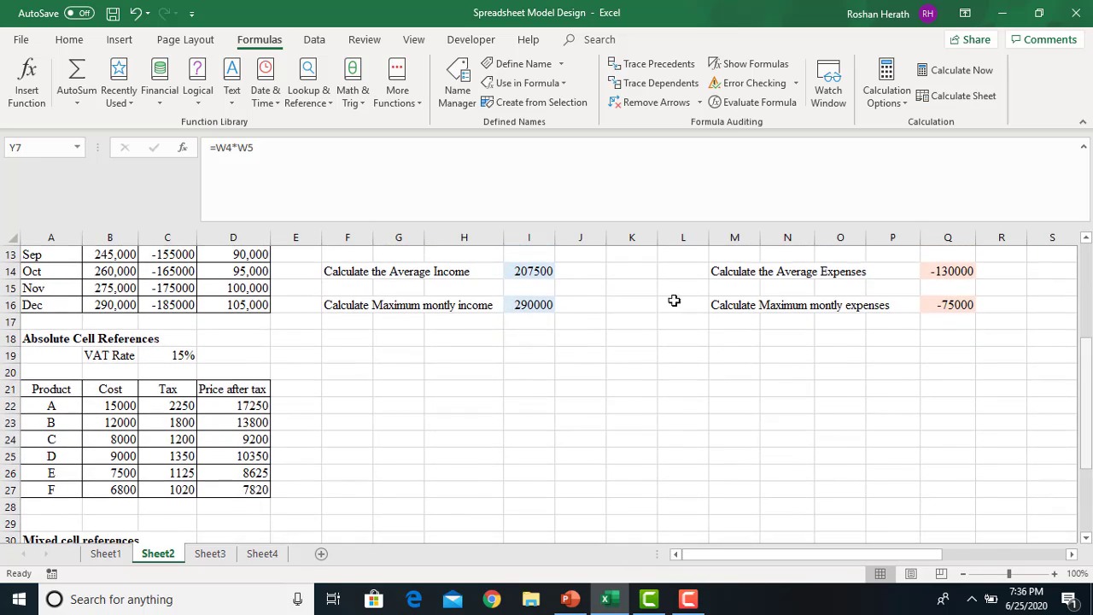
left_click(177, 358)
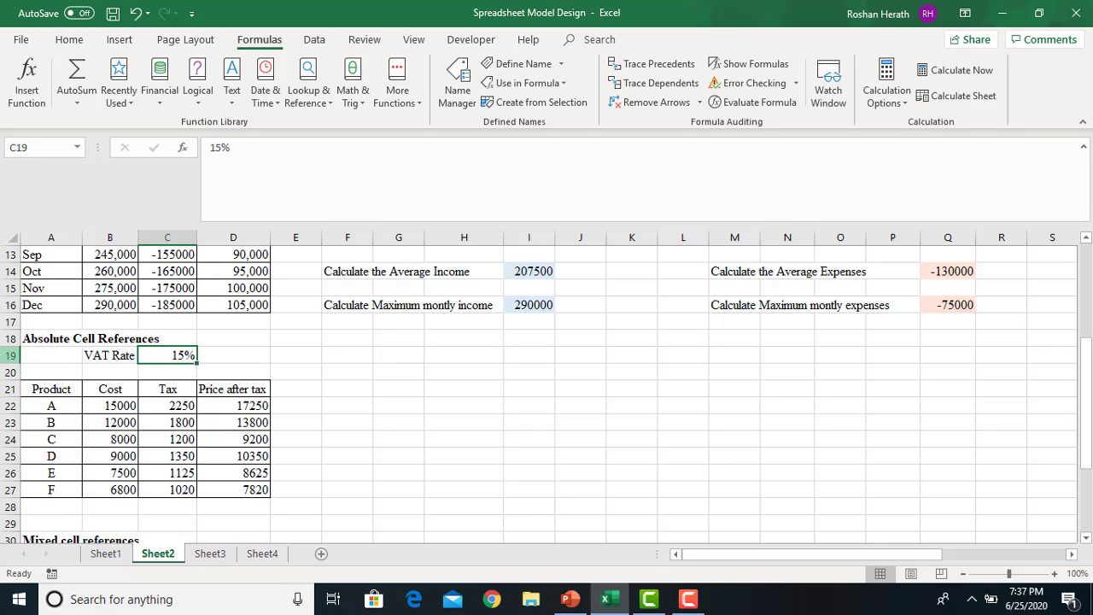
left_click(4, 355)
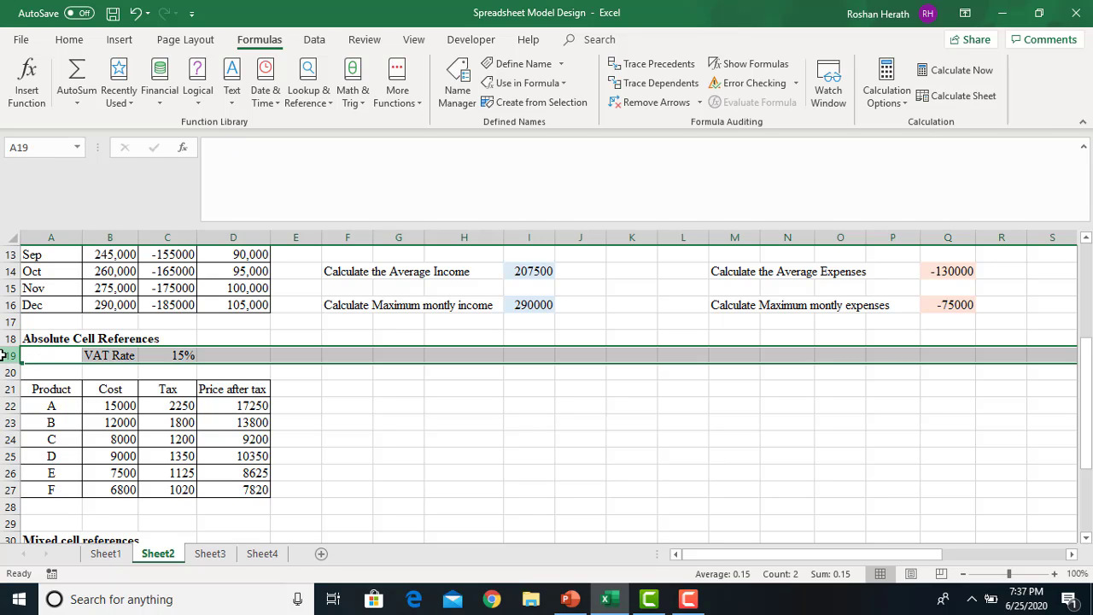
right_click(4, 355)
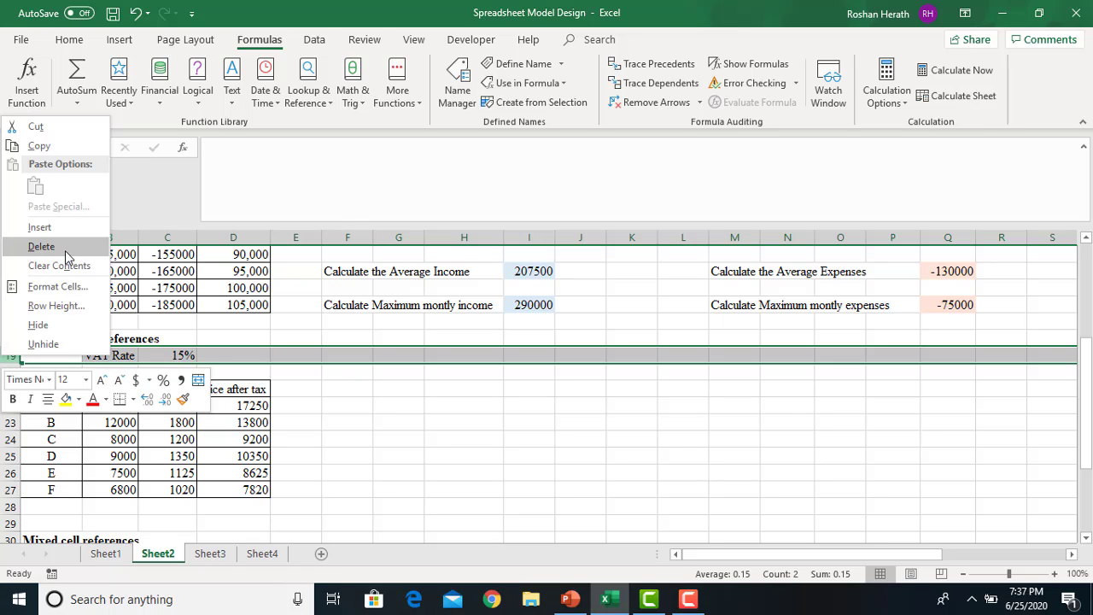
left_click(66, 249)
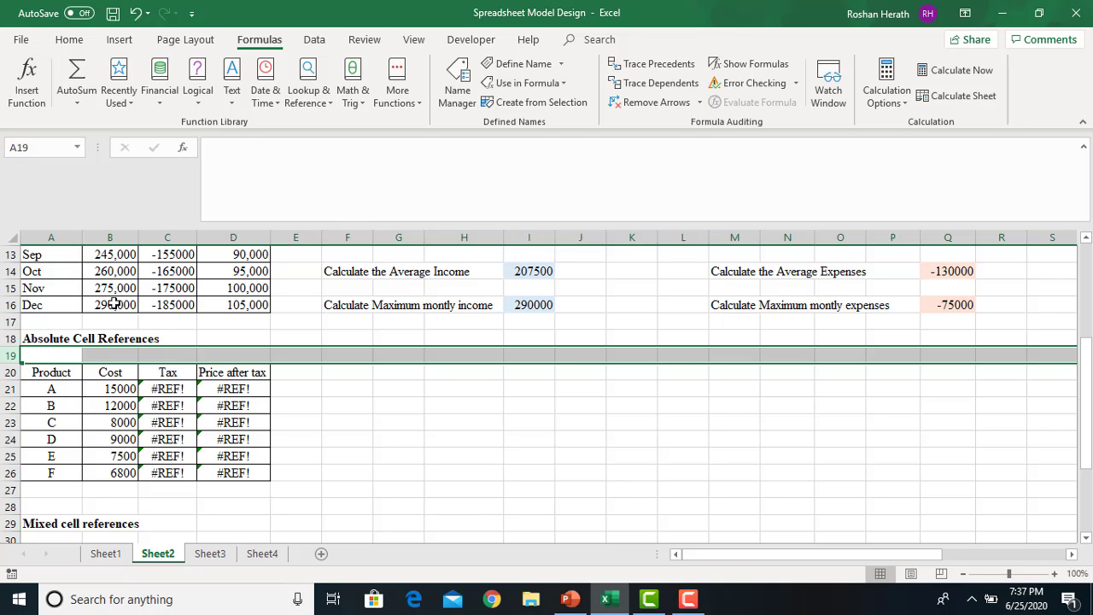
left_click(149, 386)
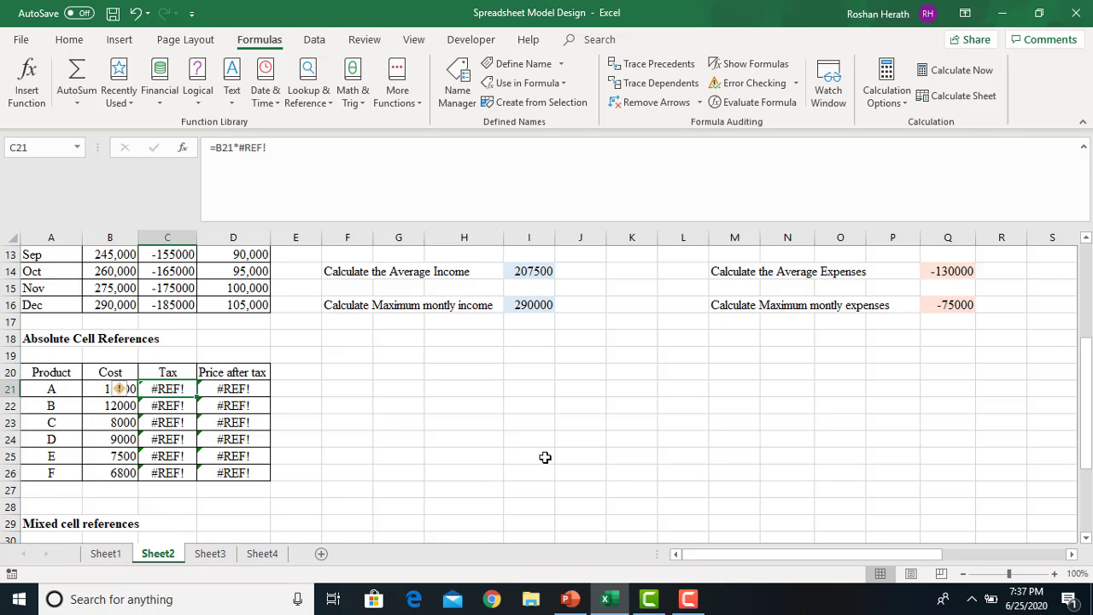
left_click(765, 83)
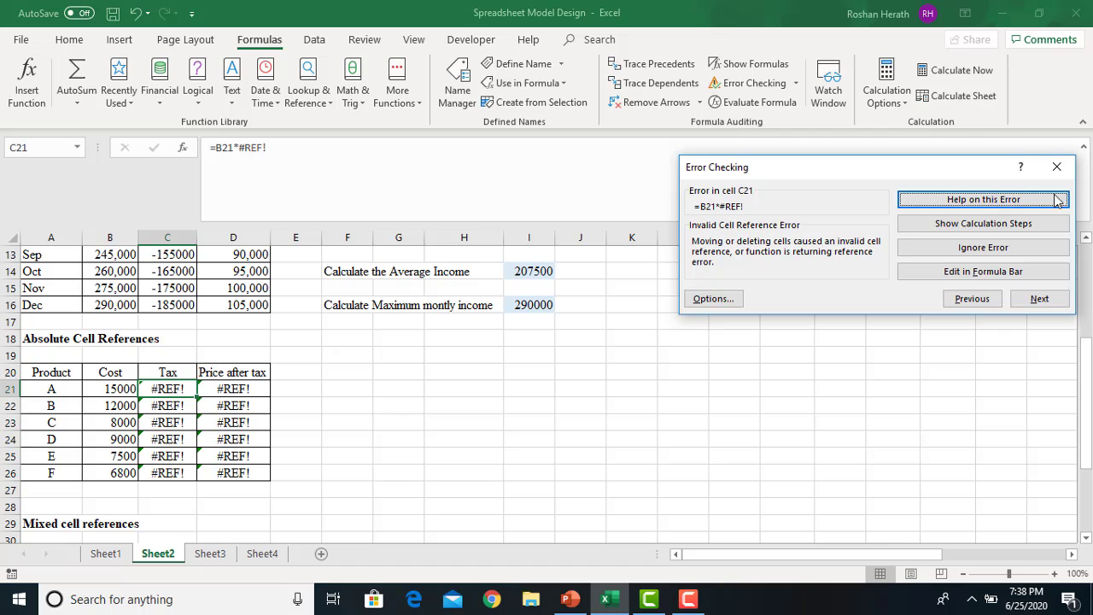
left_click(1057, 168)
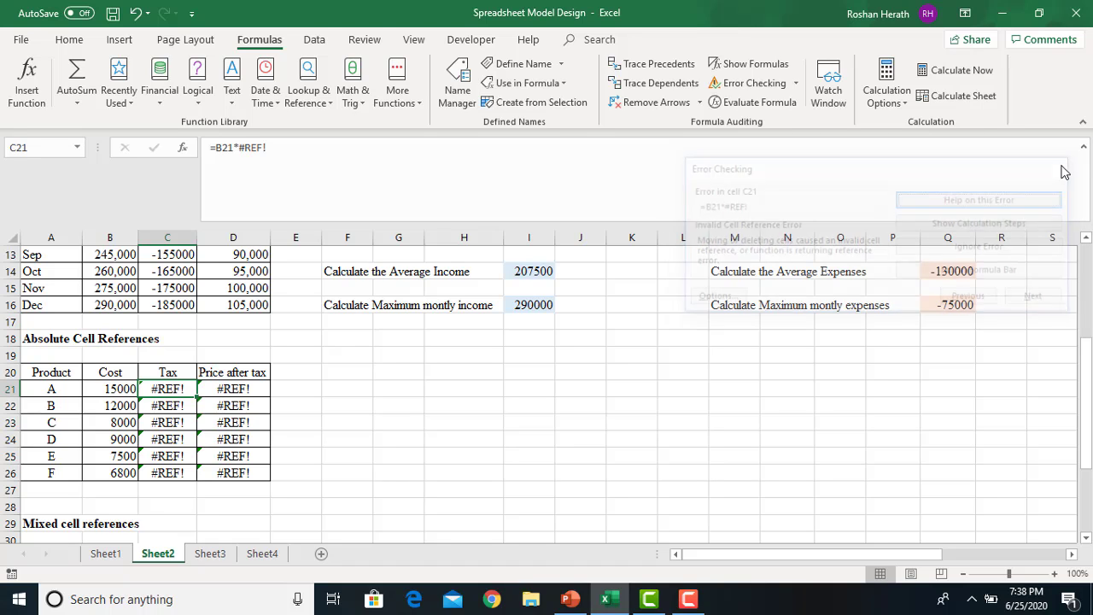
Undo the VAT row deletion and return to Sheet1's Net Profit Projection for 2020
left_click(134, 15)
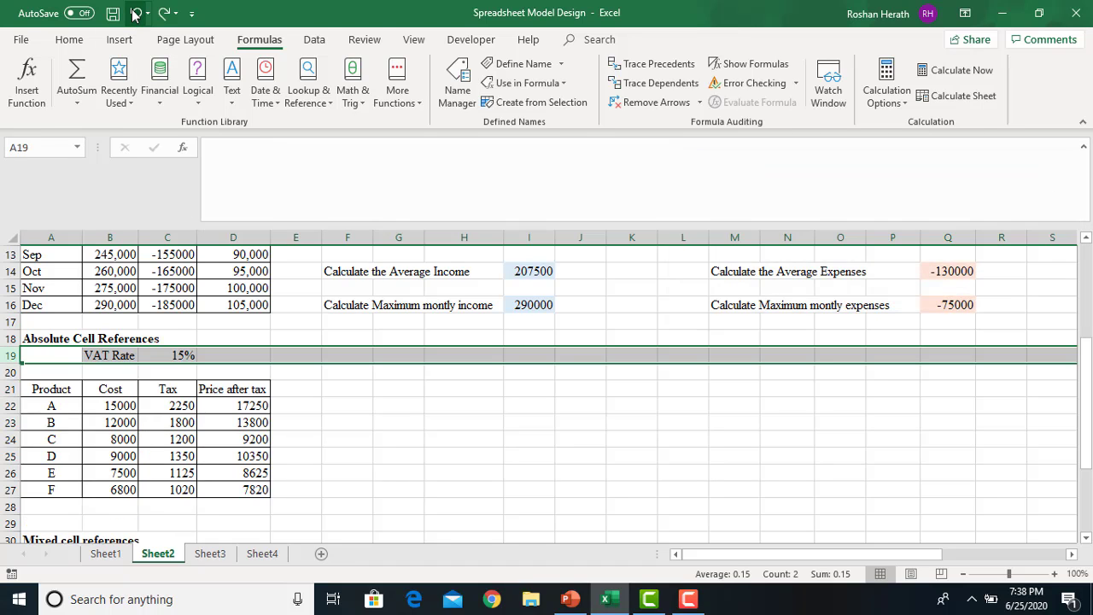
left_click(453, 459)
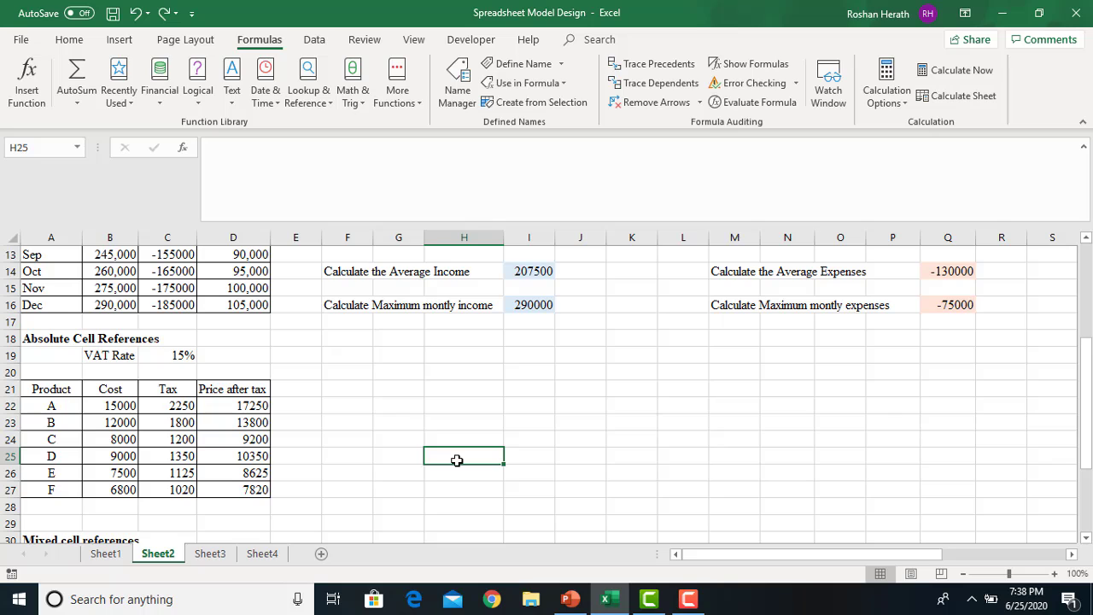
left_click(795, 85)
left_click(796, 87)
left_click_drag(1085, 403, 1085, 309)
left_click(124, 555)
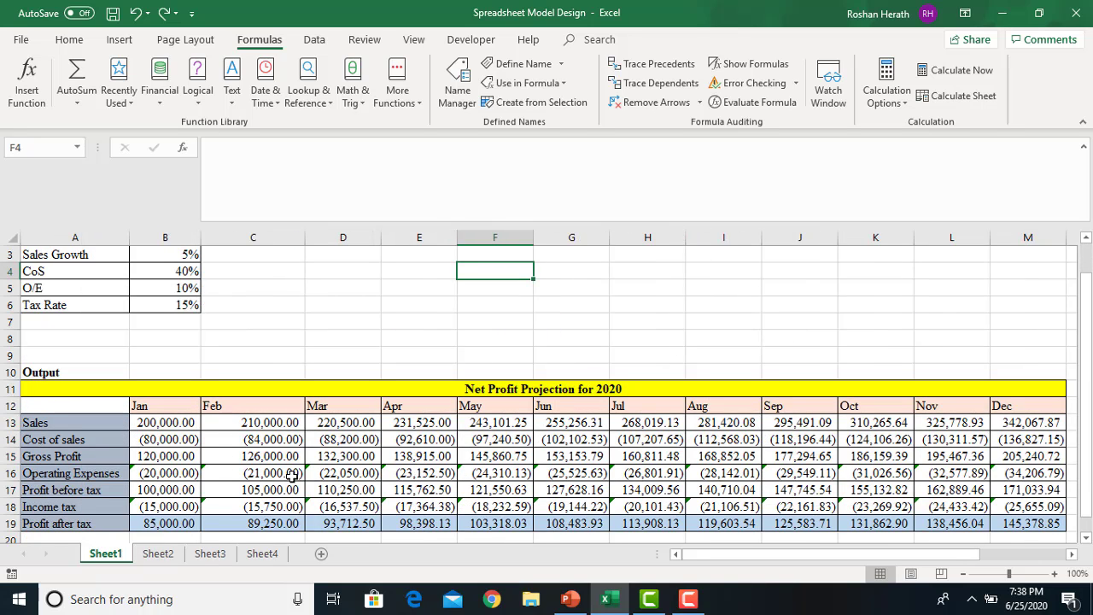
left_click(145, 470)
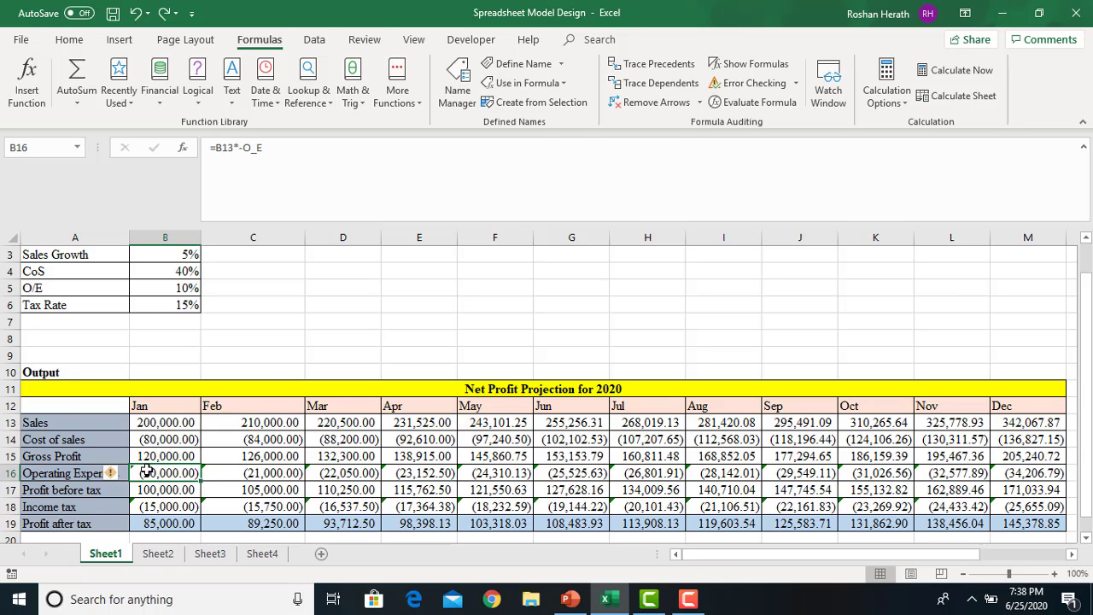
left_click(260, 474)
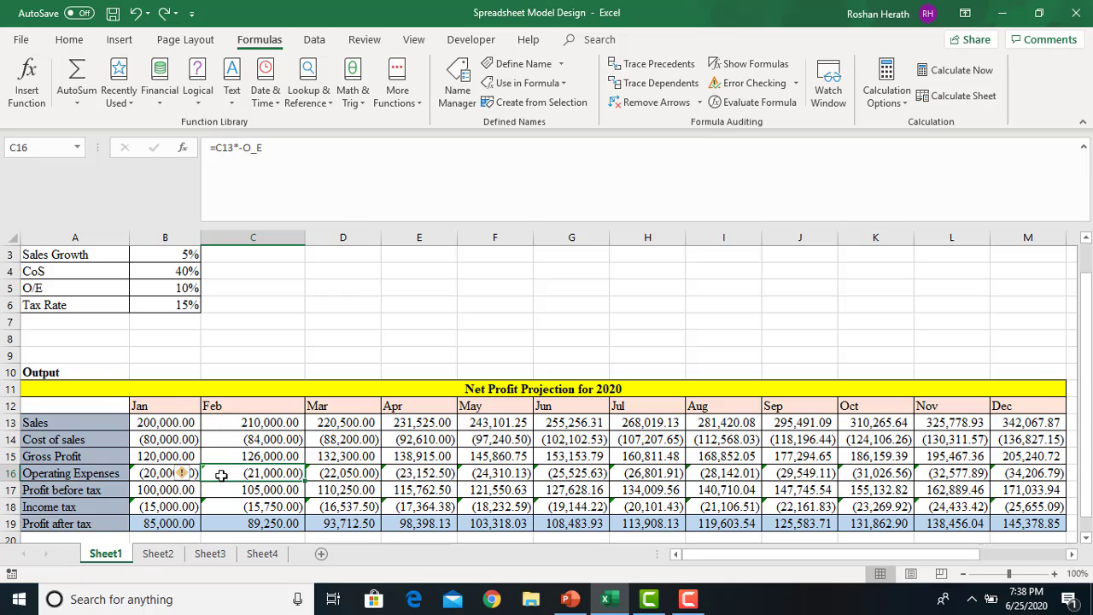
left_click(137, 472)
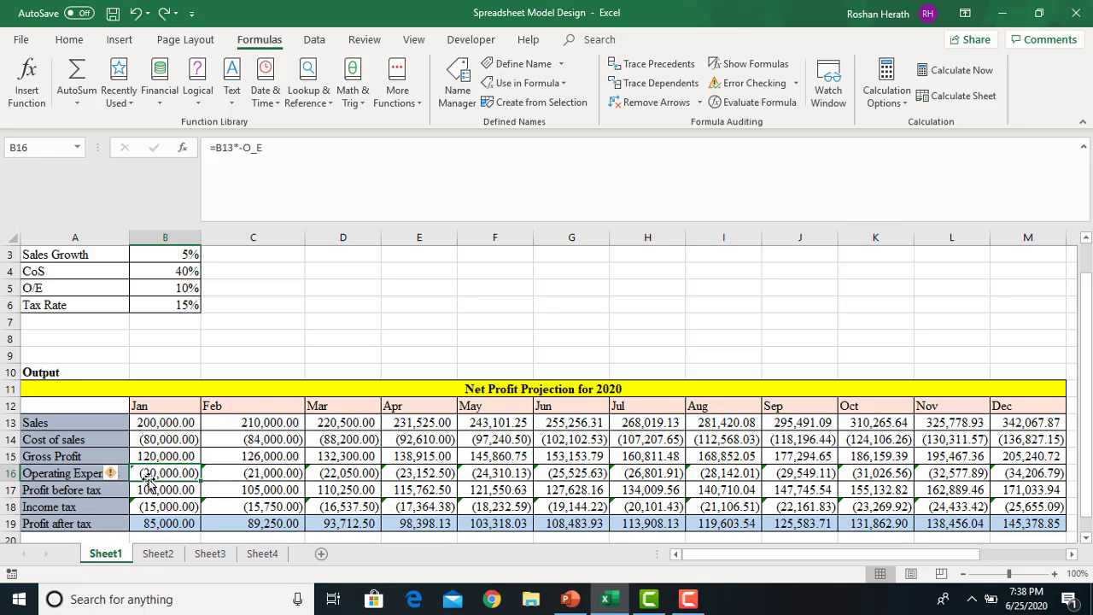
left_click(214, 472)
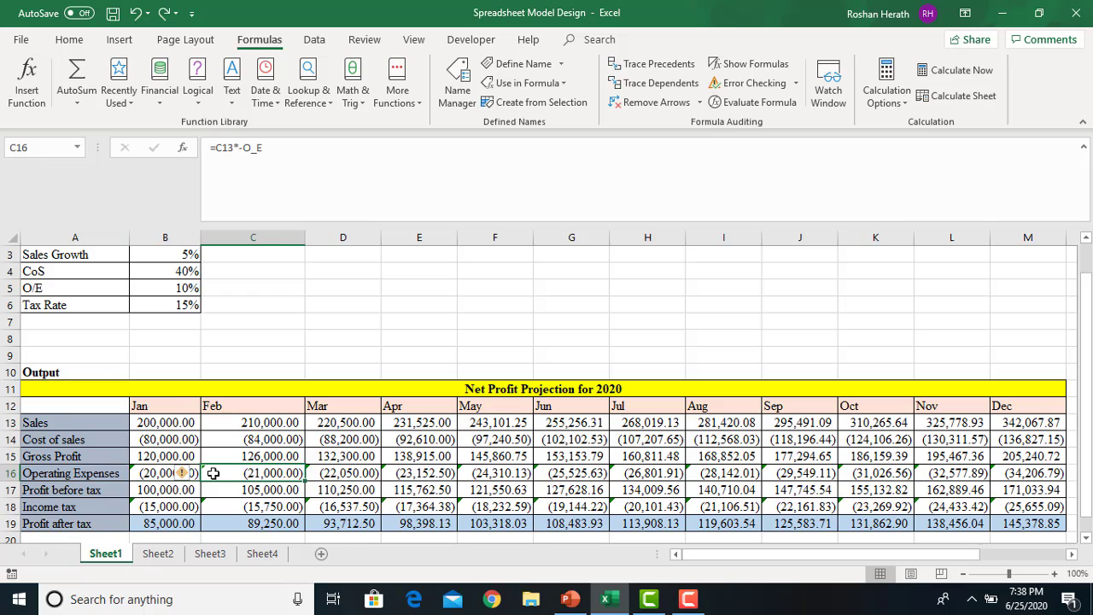
left_click(137, 472)
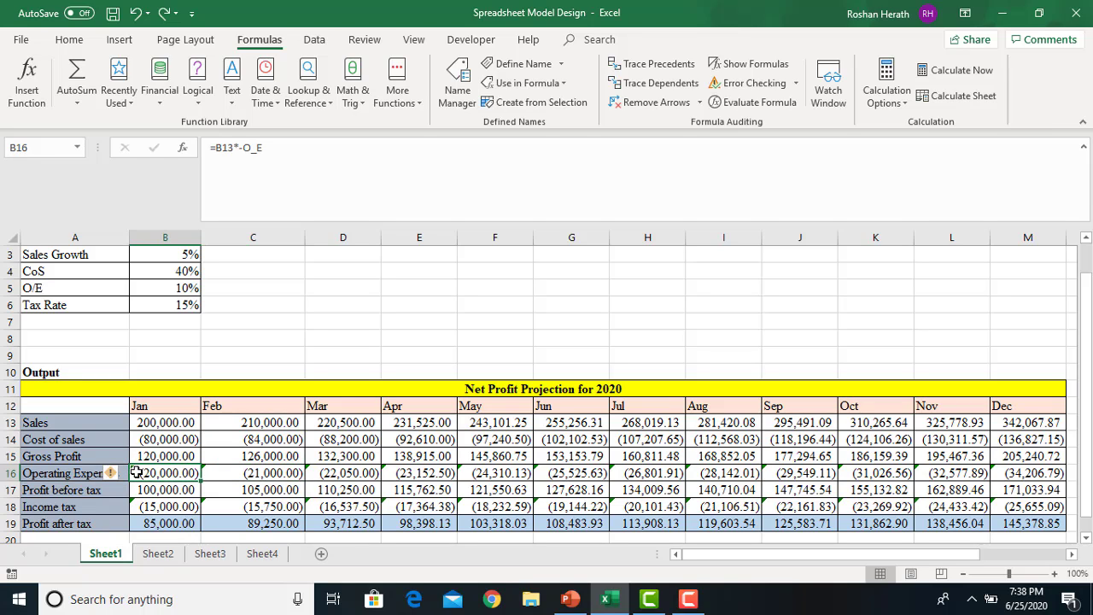
left_click(748, 83)
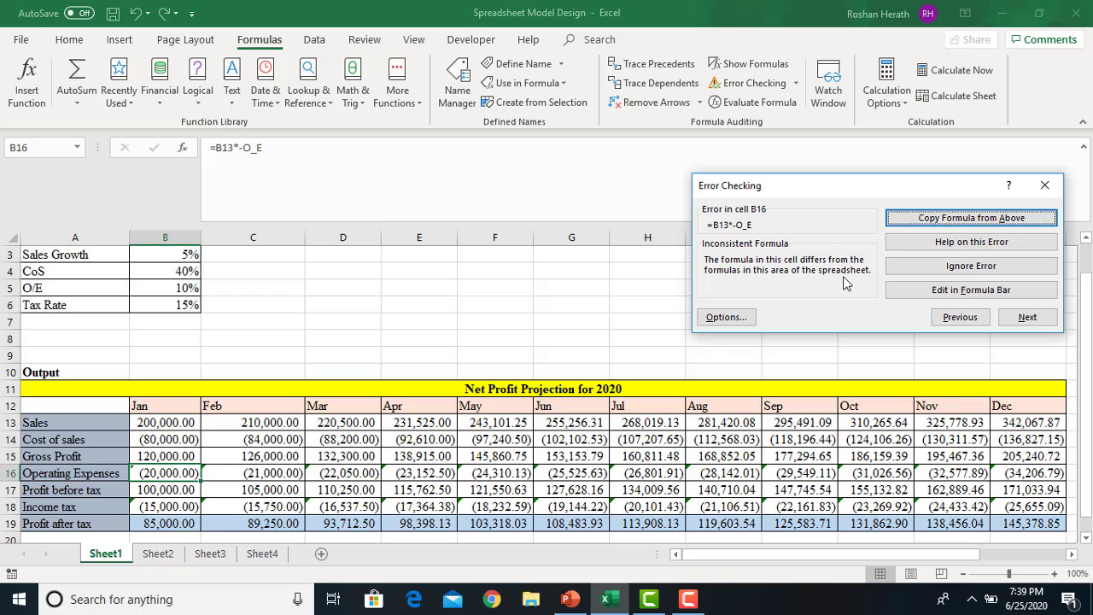
left_click(1044, 185)
left_click(163, 454)
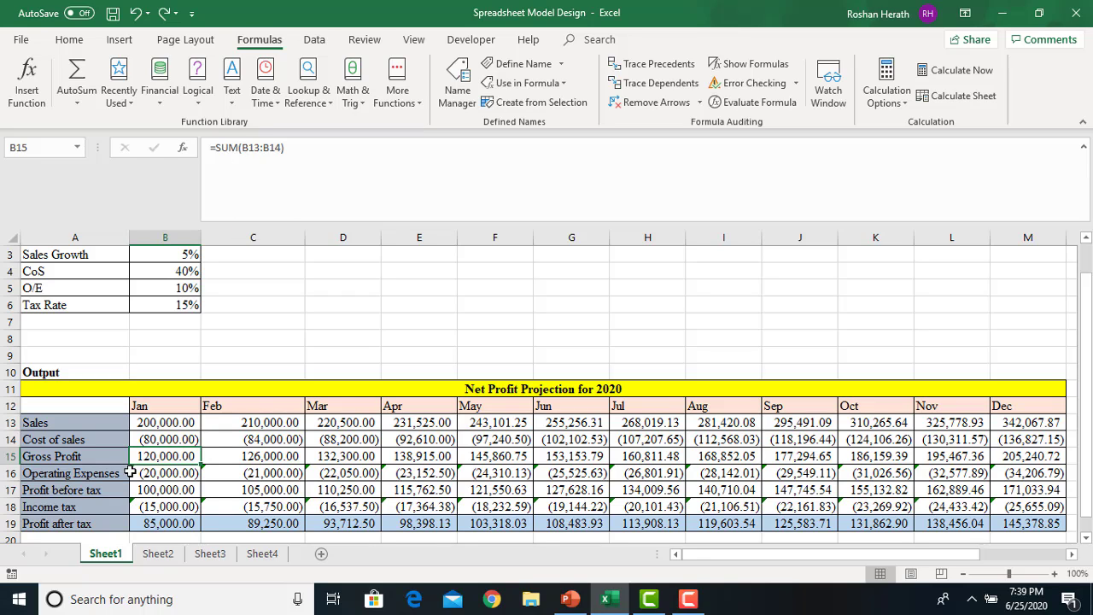
left_click(149, 477)
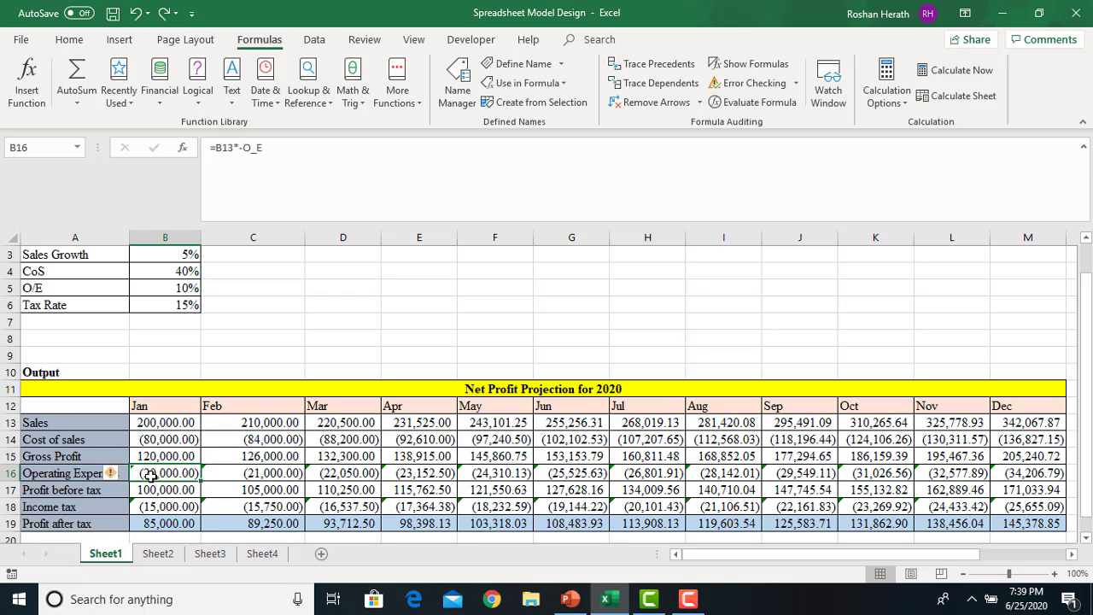
left_click(143, 488)
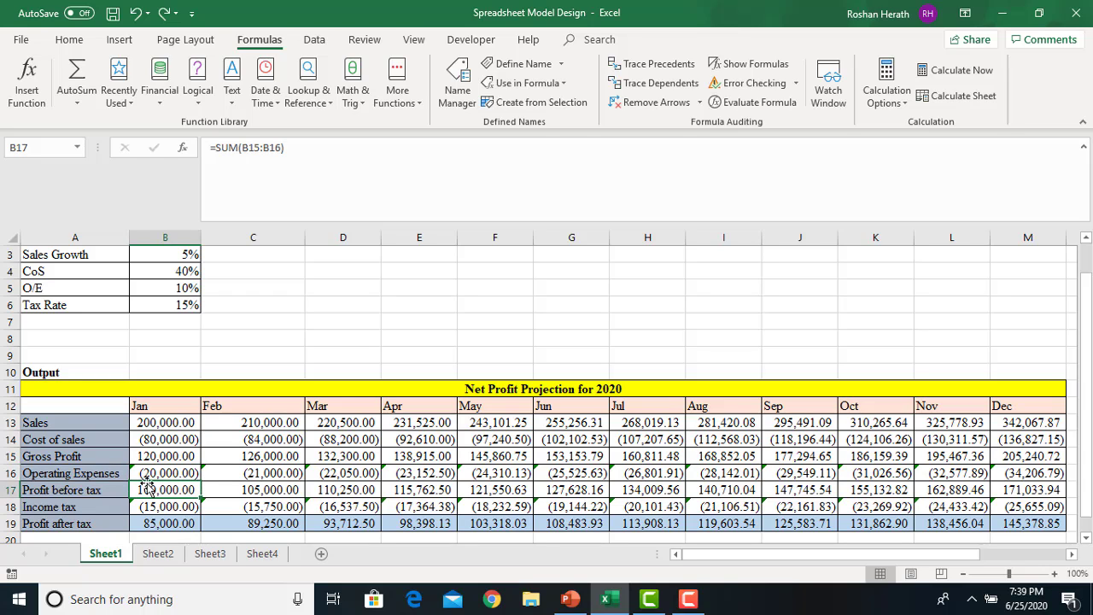
left_click(151, 474)
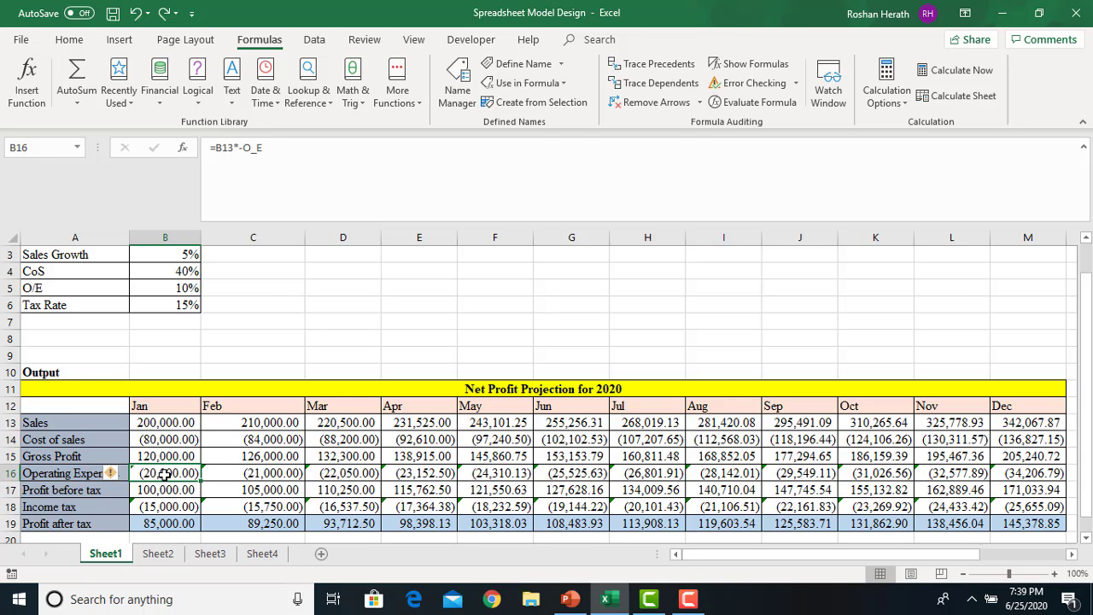
left_click(170, 456)
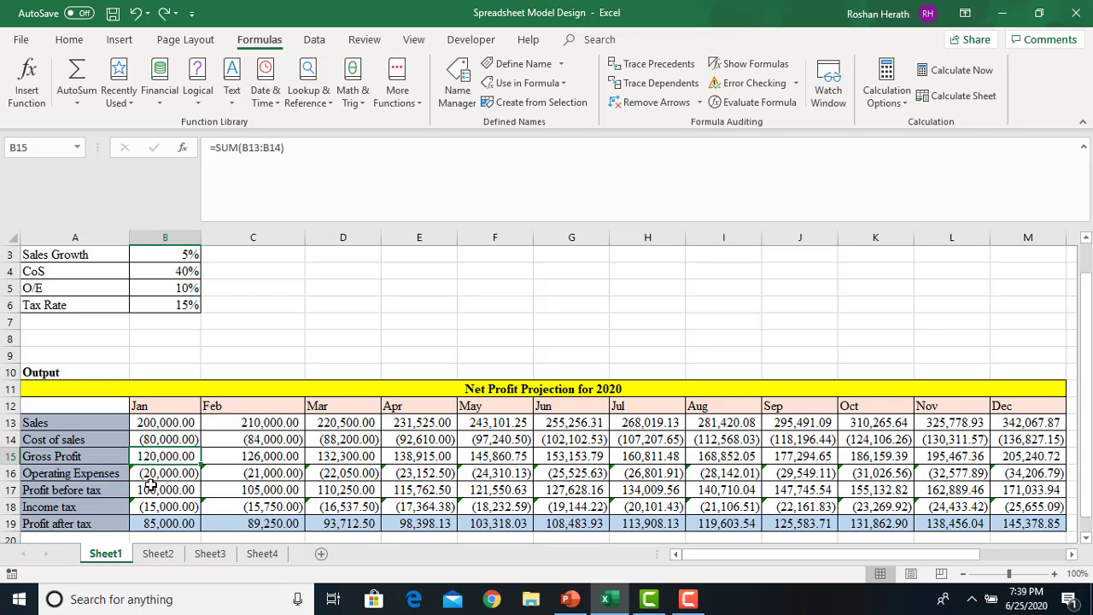
left_click(152, 485)
left_click(149, 475)
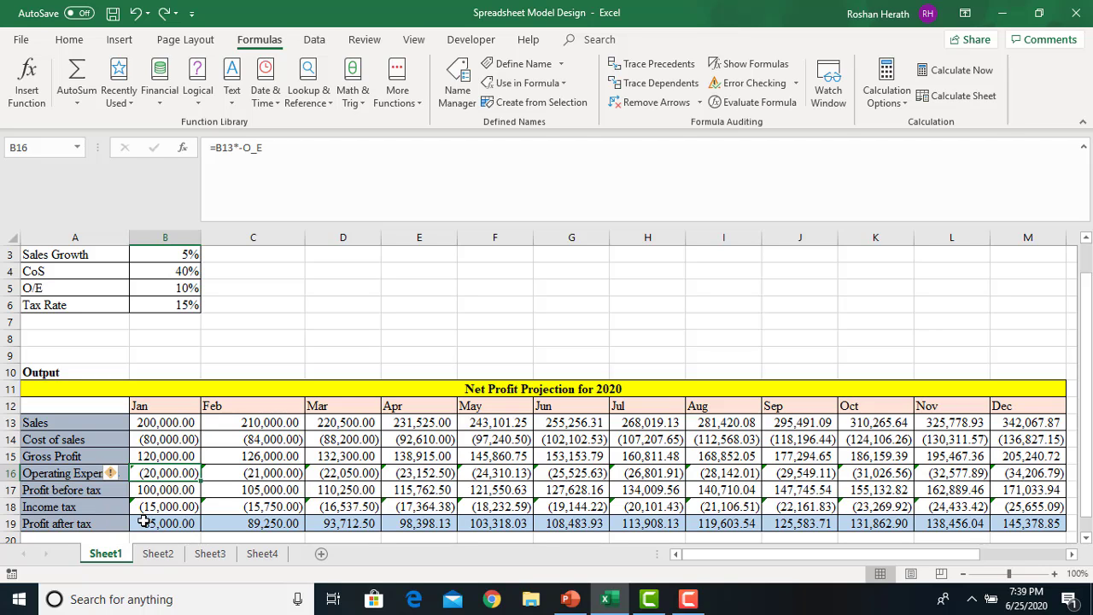
left_click(152, 508)
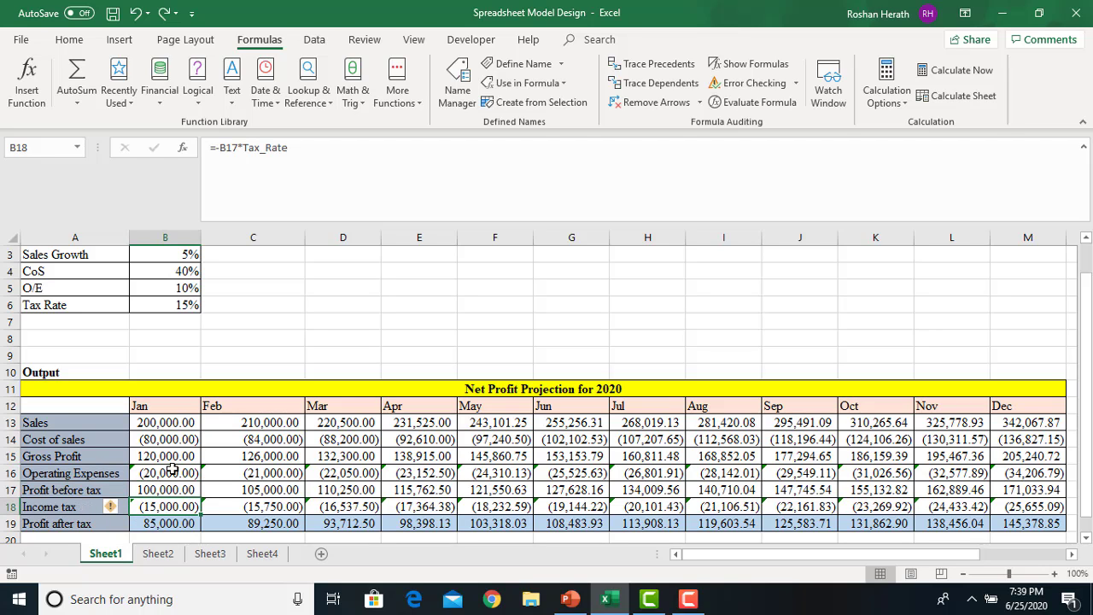
left_click(166, 468)
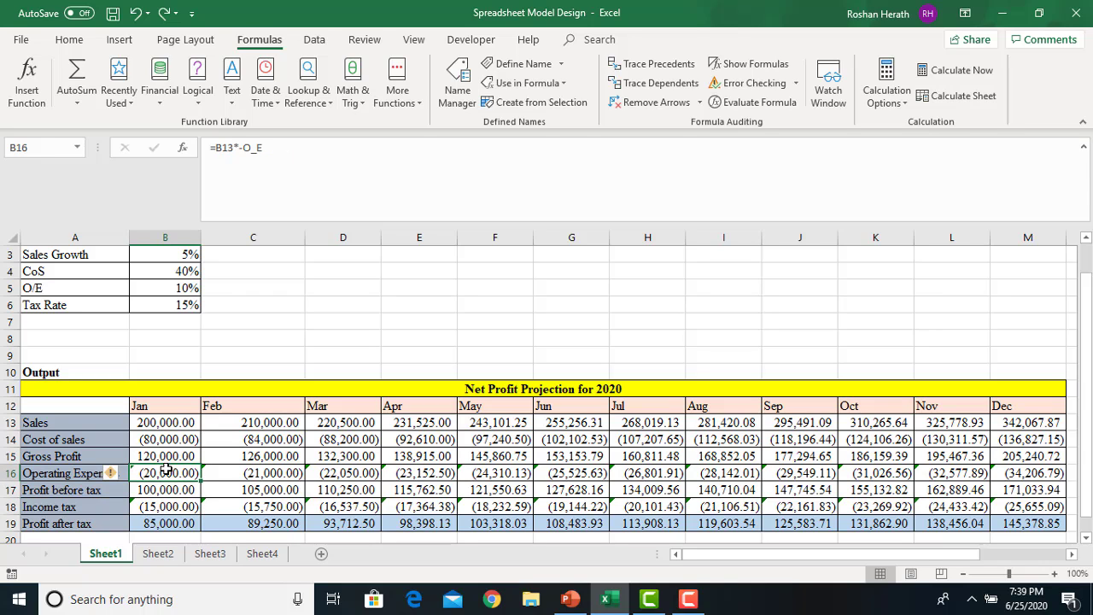
left_click_drag(167, 467, 1044, 475)
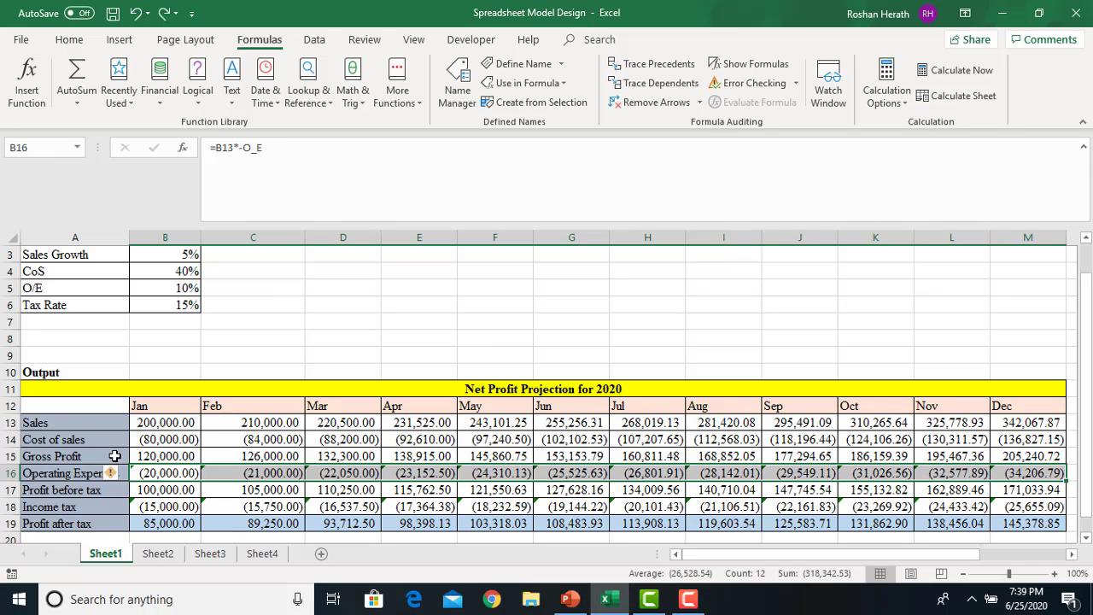
Start Error Checking and ignore each inconsistent-formula warning in the Operating Expenses row 16
left_click(726, 82)
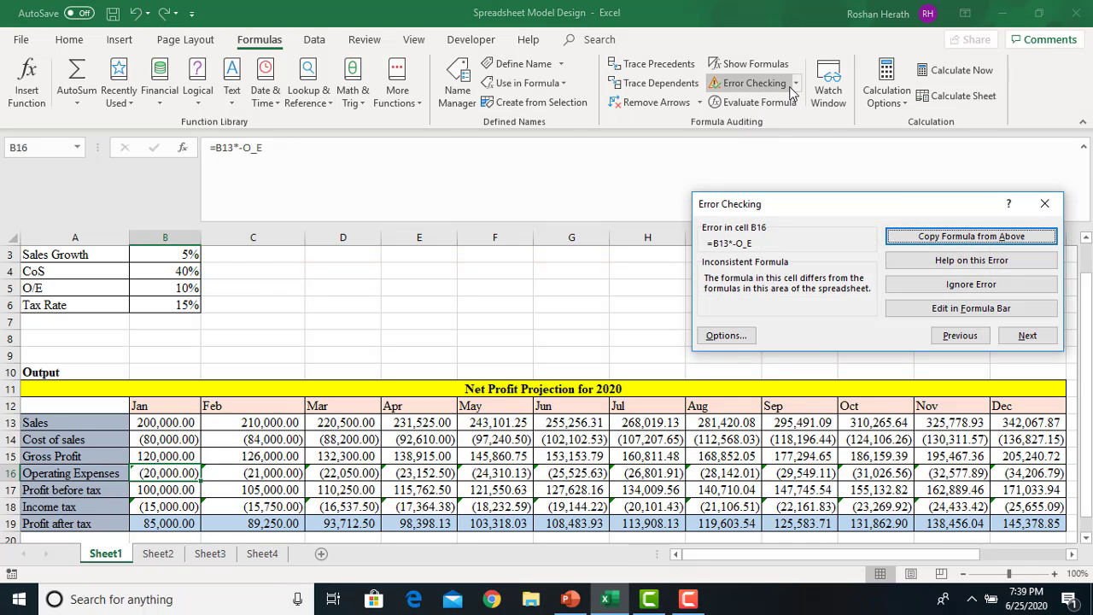
left_click(954, 286)
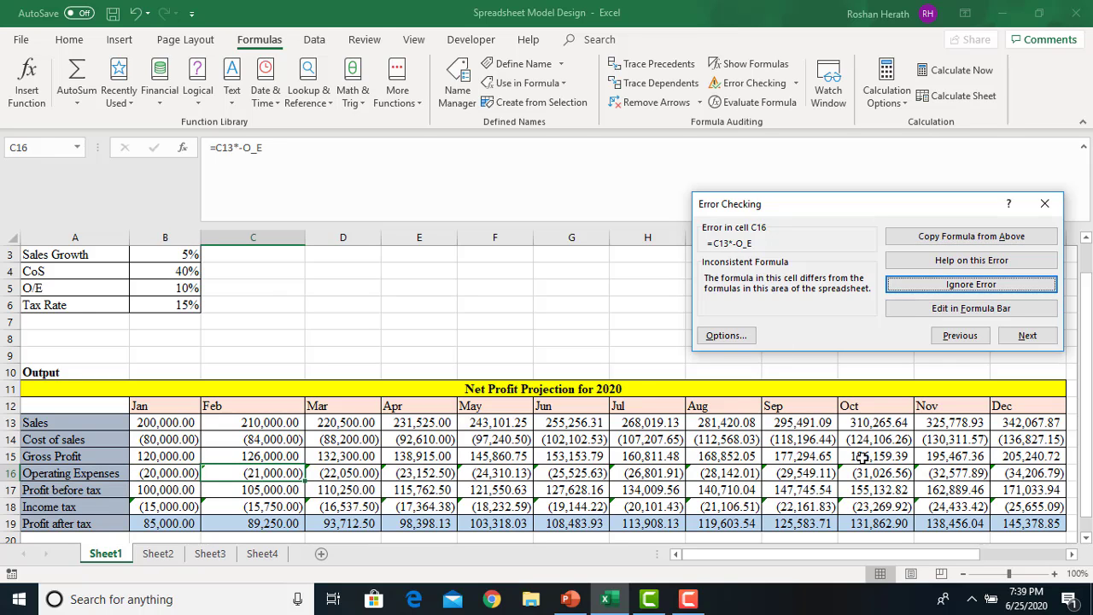
left_click(937, 286)
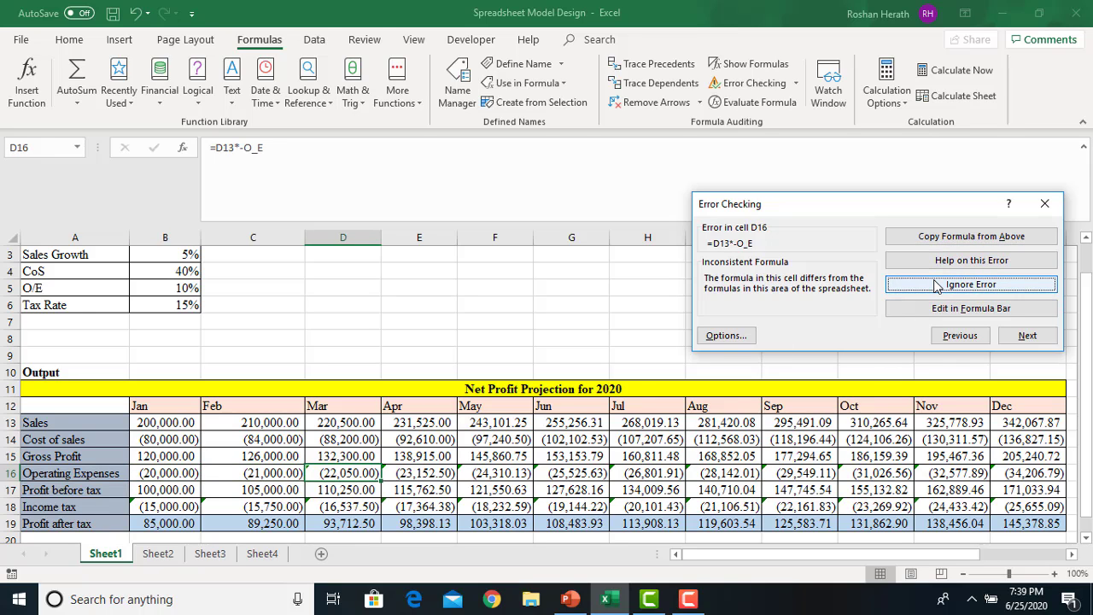
left_click(937, 286)
left_click(936, 286)
left_click(936, 286)
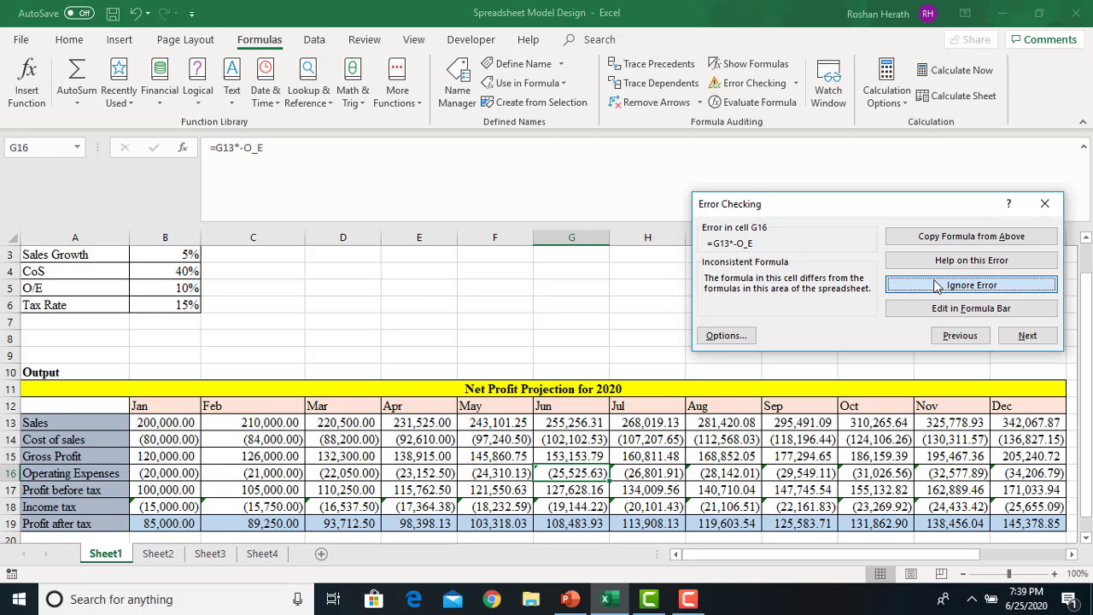
left_click(937, 286)
left_click(937, 286)
left_click(937, 286)
left_click(937, 286)
left_click(936, 286)
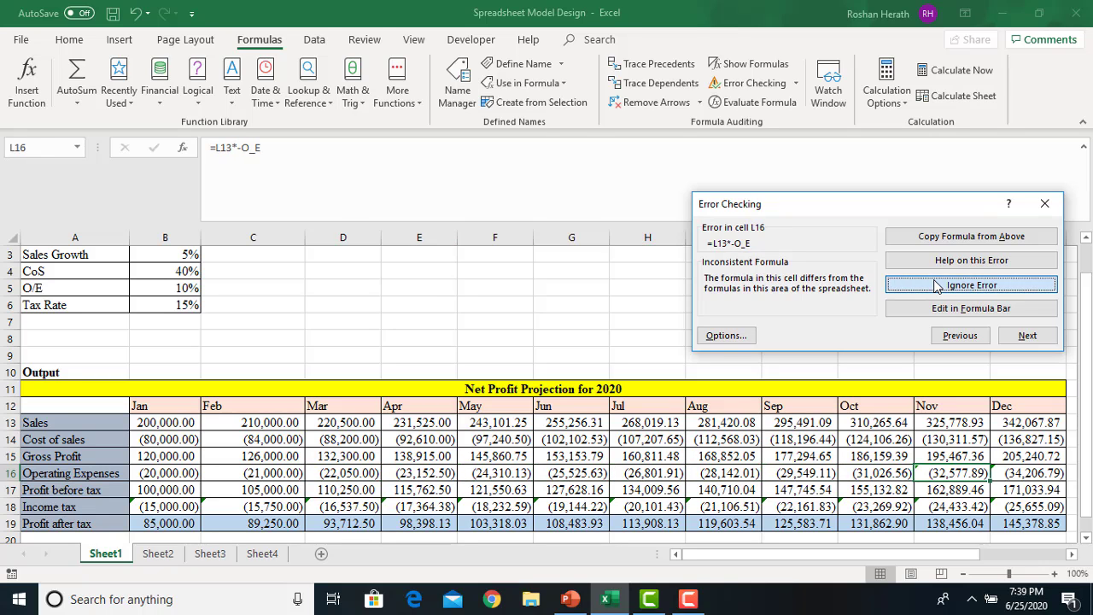
left_click(936, 286)
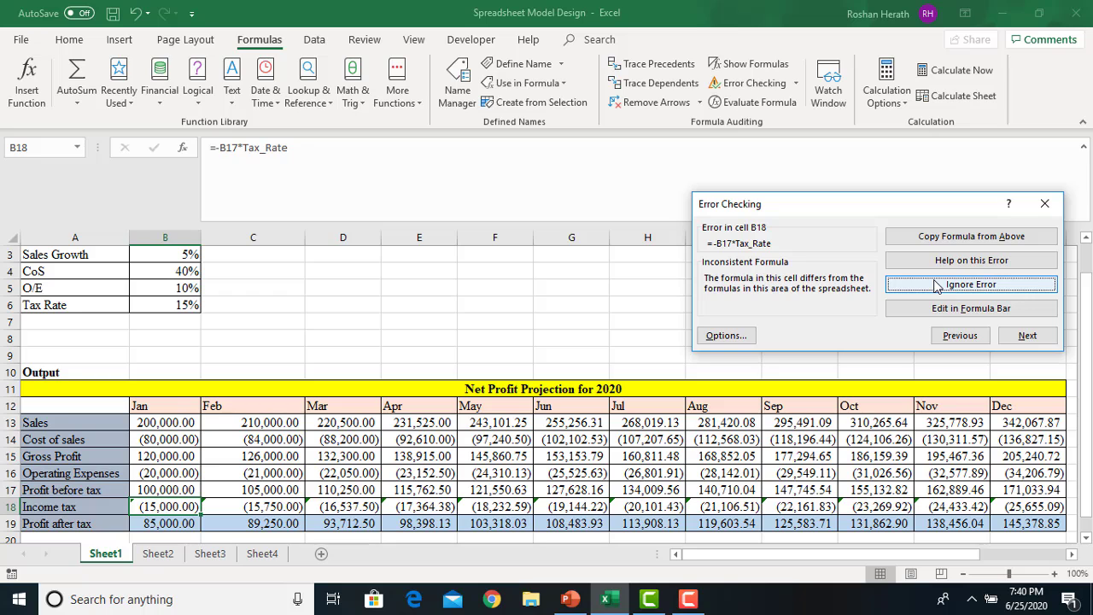
Ignore every Income tax warning in row 18 through M18 and acknowledge the completed check
left_click(934, 286)
left_click(935, 286)
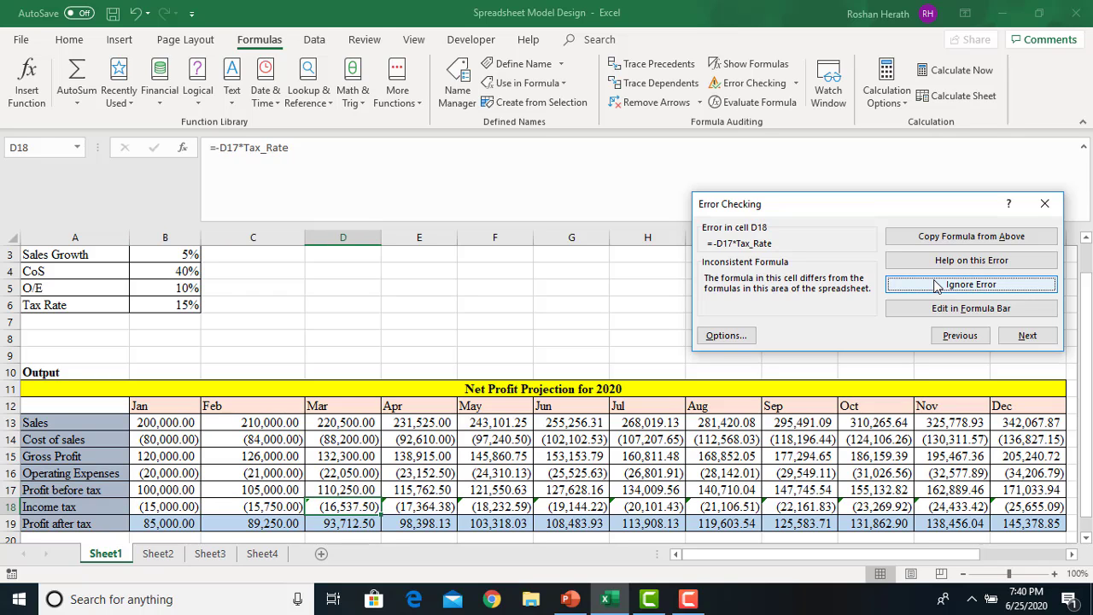
left_click(935, 286)
left_click(935, 286)
left_click(935, 286)
left_click(935, 286)
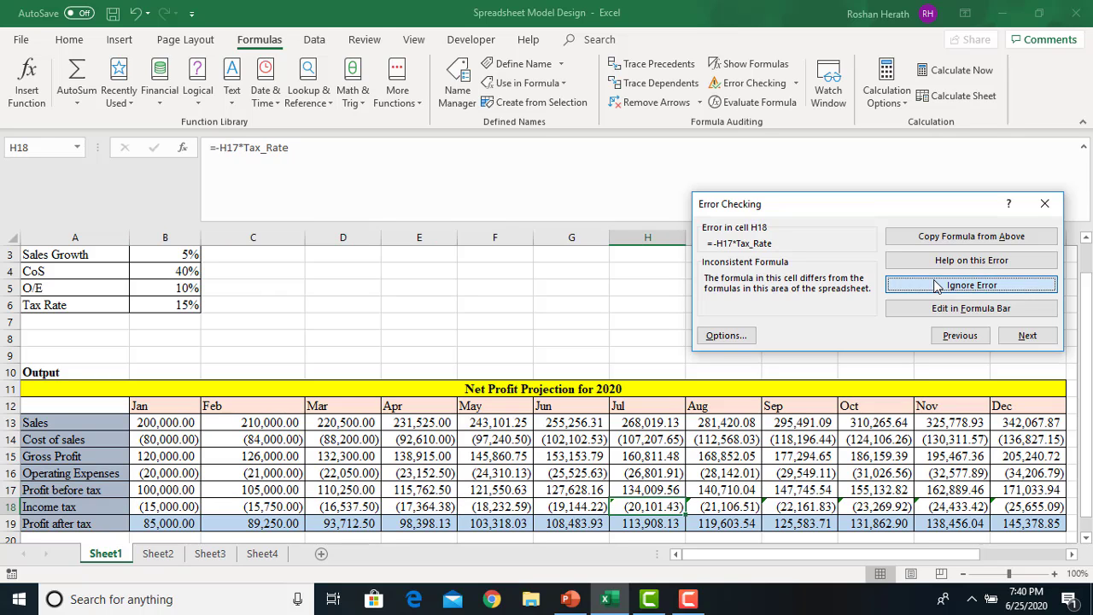
left_click(934, 286)
left_click(935, 286)
left_click(935, 286)
left_click(935, 286)
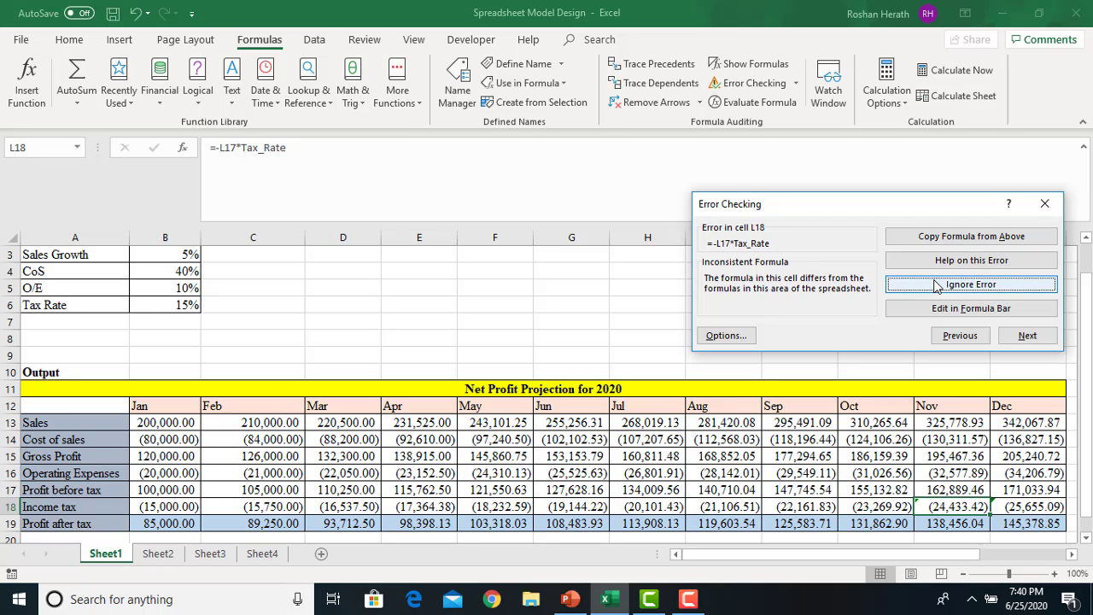
left_click(935, 286)
left_click(934, 286)
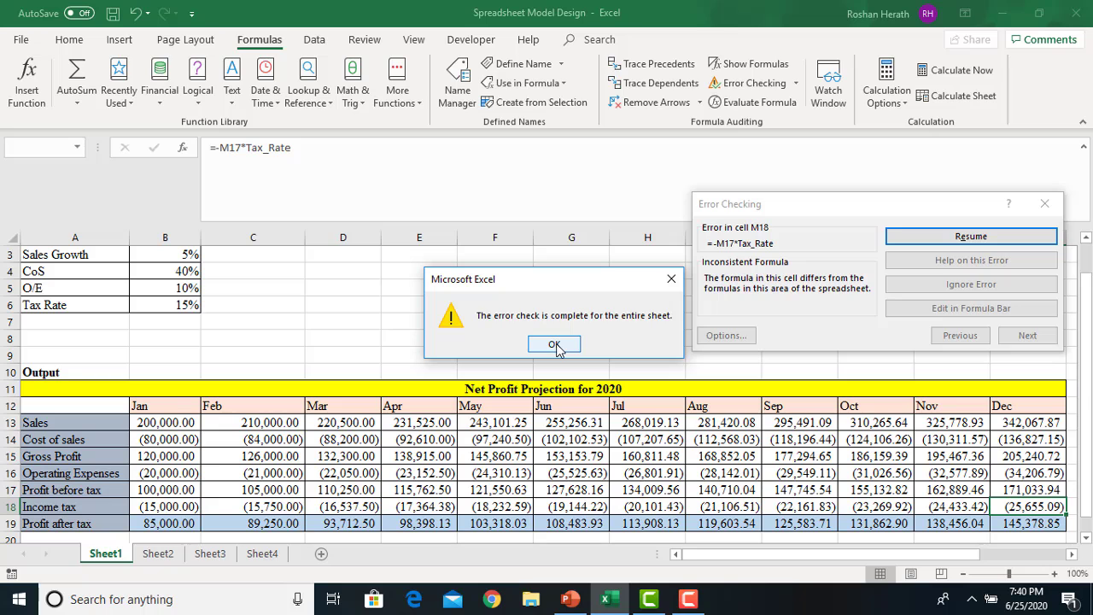
left_click(554, 344)
left_click(596, 317)
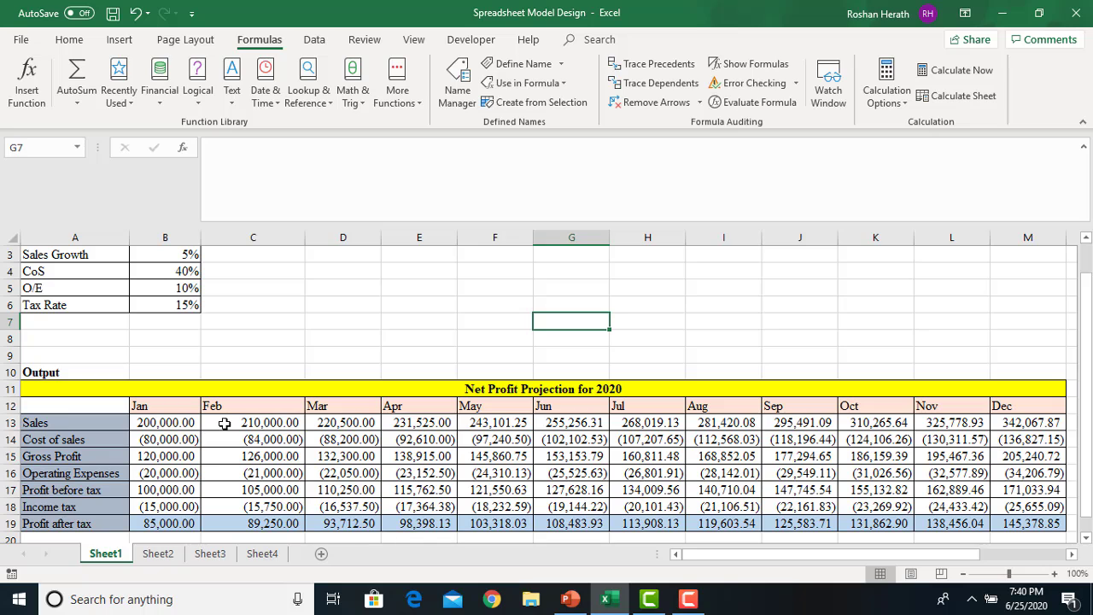
Change January's Income tax formula in B18 to =B17*Tax_Rate/0 and run Error Checking
left_click(224, 423)
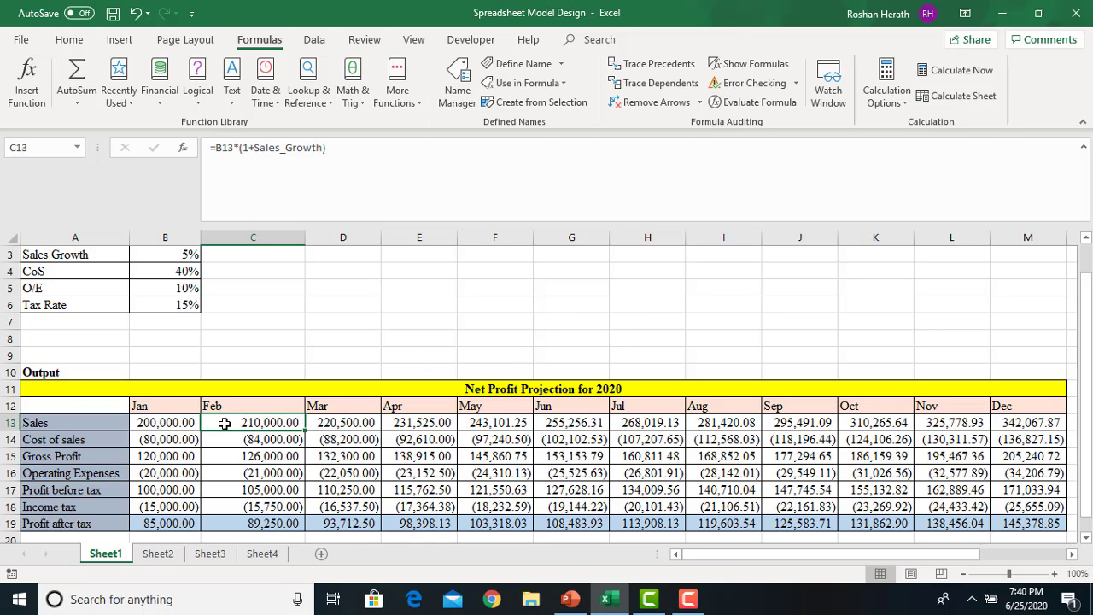
left_click(171, 424)
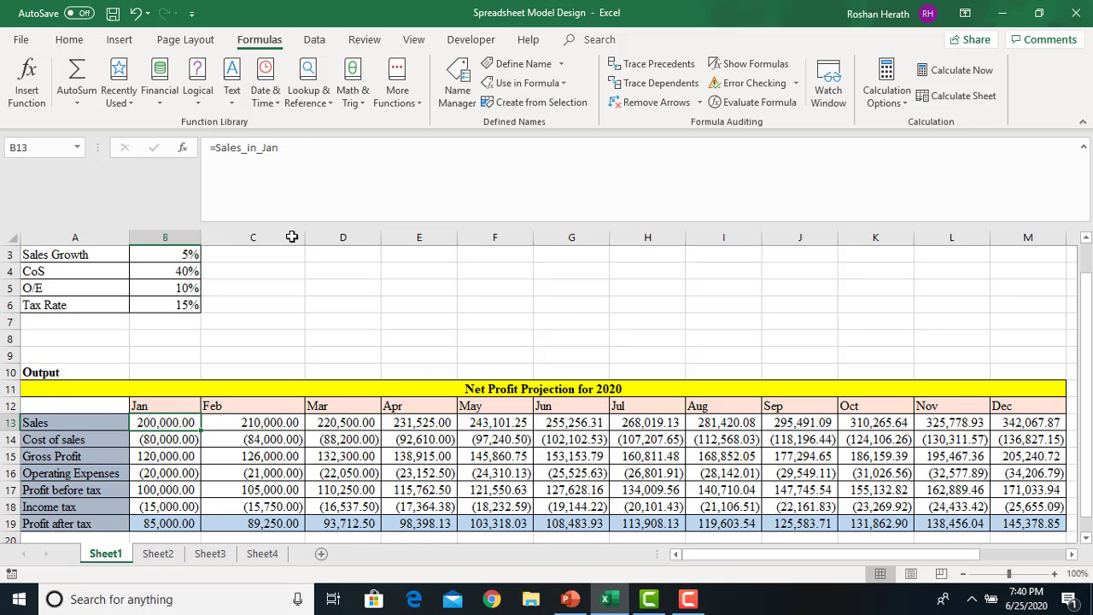
left_click(316, 156)
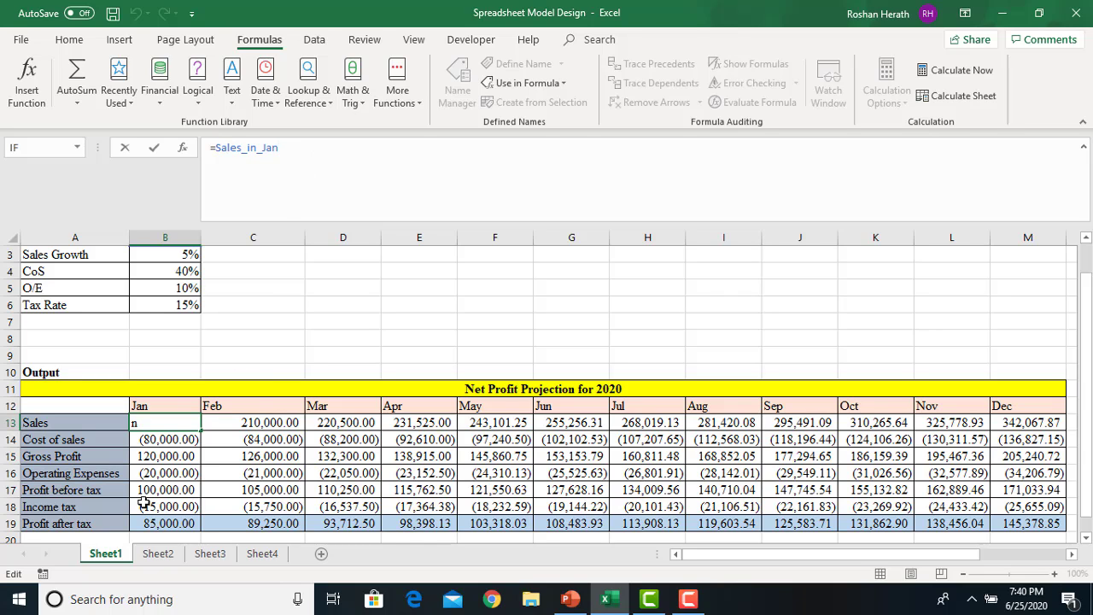
left_click(168, 509)
left_click(334, 157)
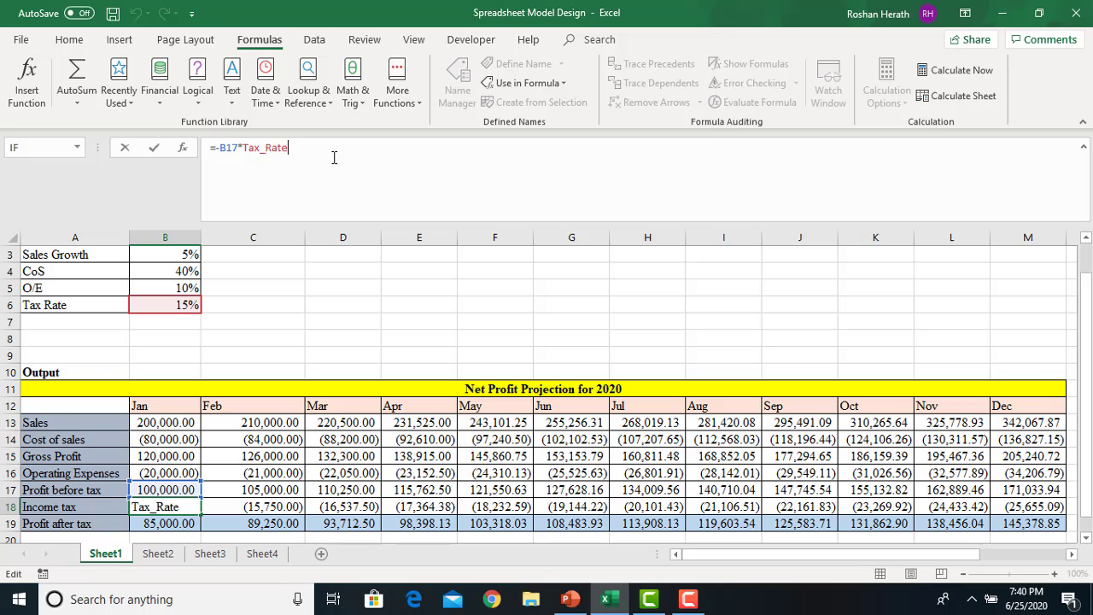
key("Return")
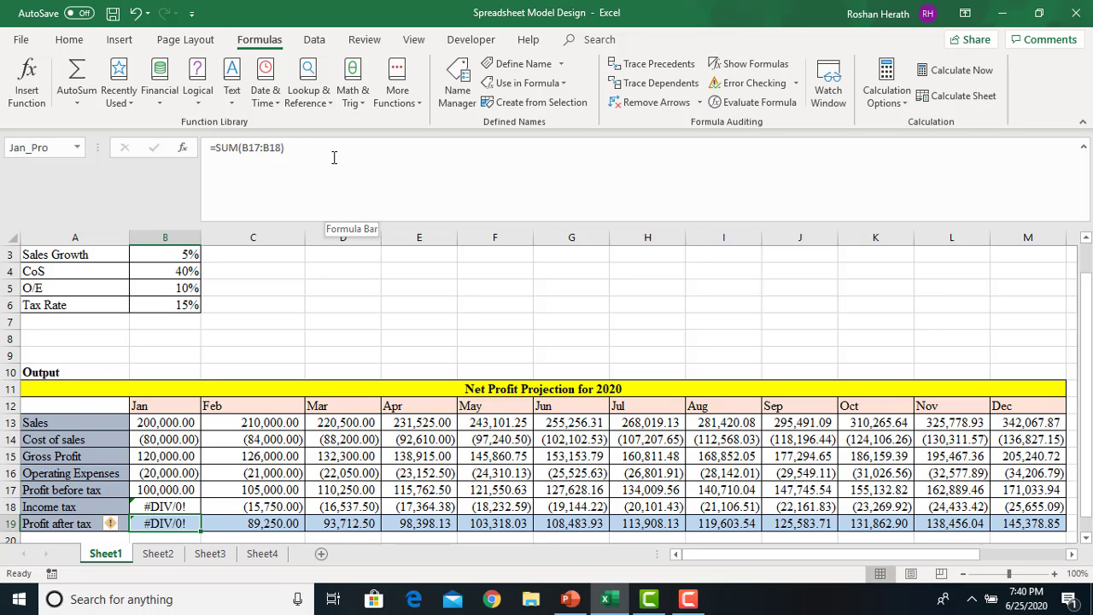
left_click(751, 84)
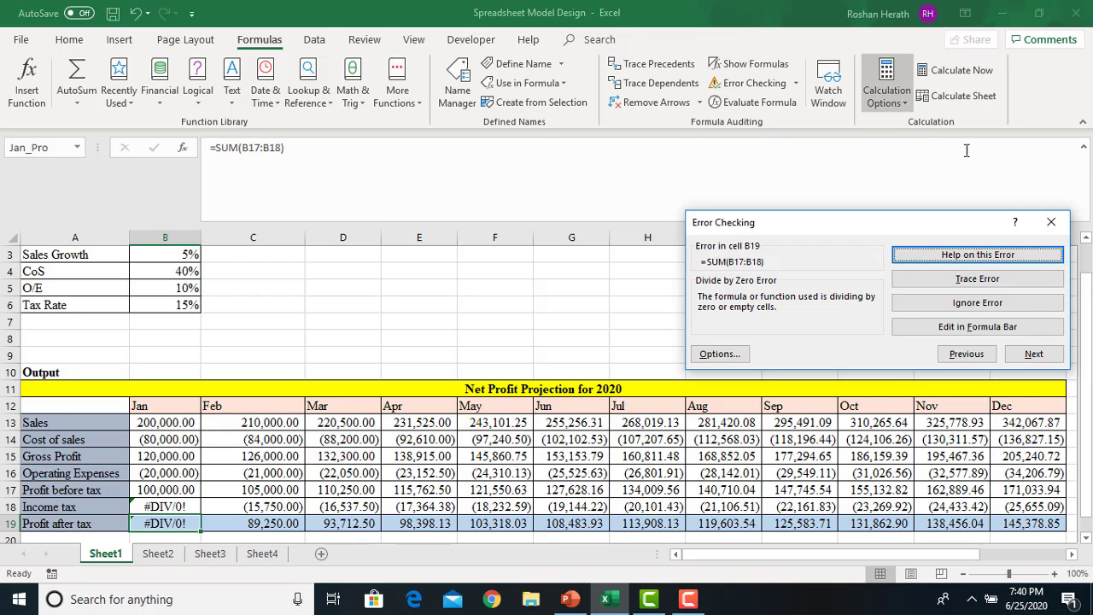
left_click(1051, 222)
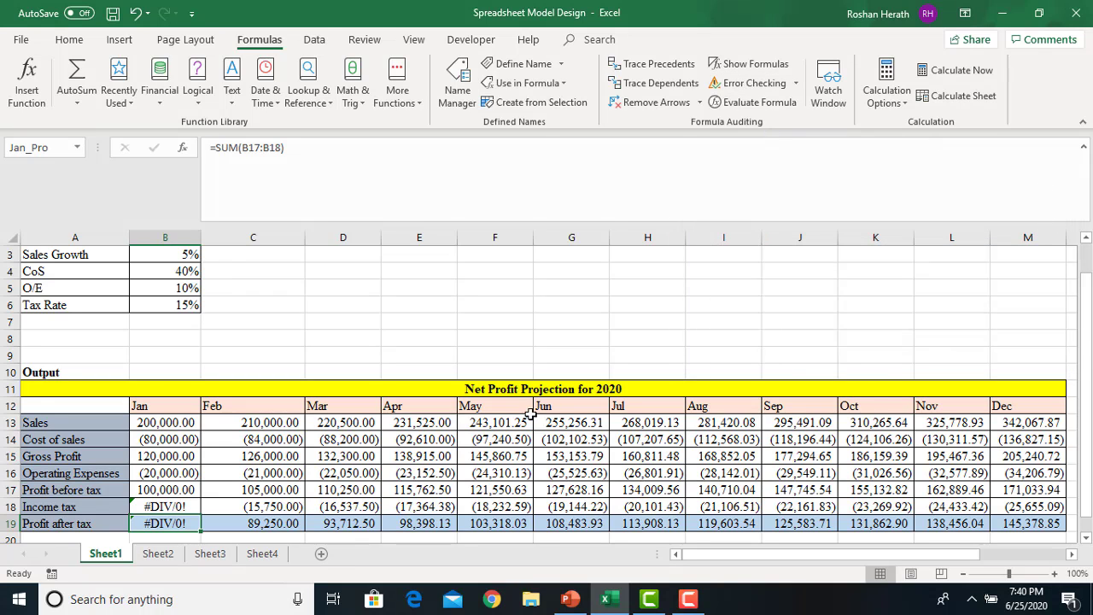
left_click(738, 472)
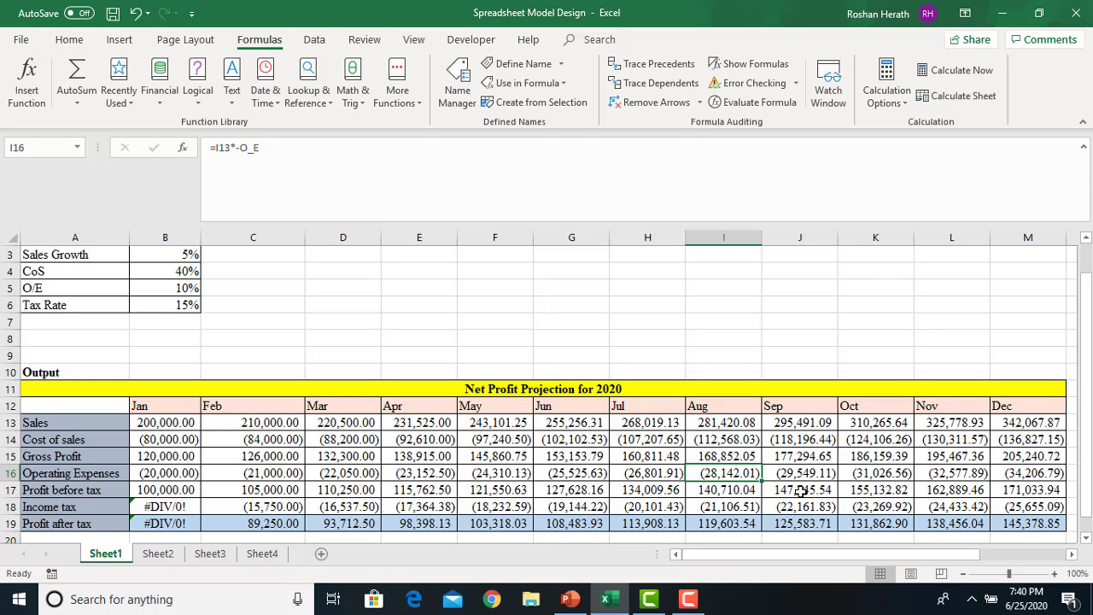
left_click(802, 491)
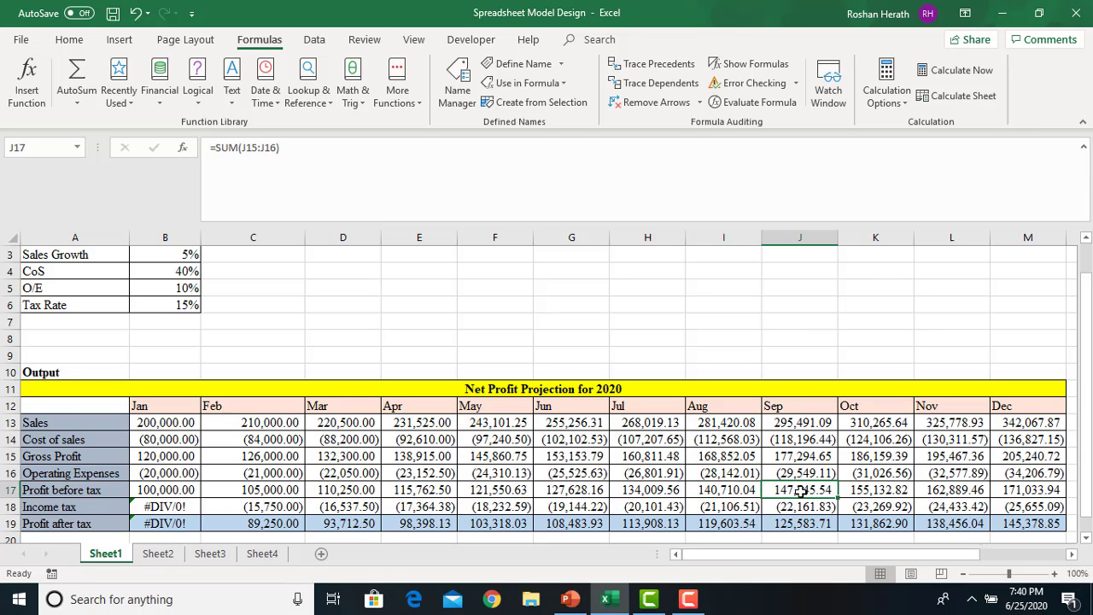
left_click(6, 270)
Delete the CoS row and run Error Checking on the resulting #REF! errors
right_click(7, 271)
key("Escape")
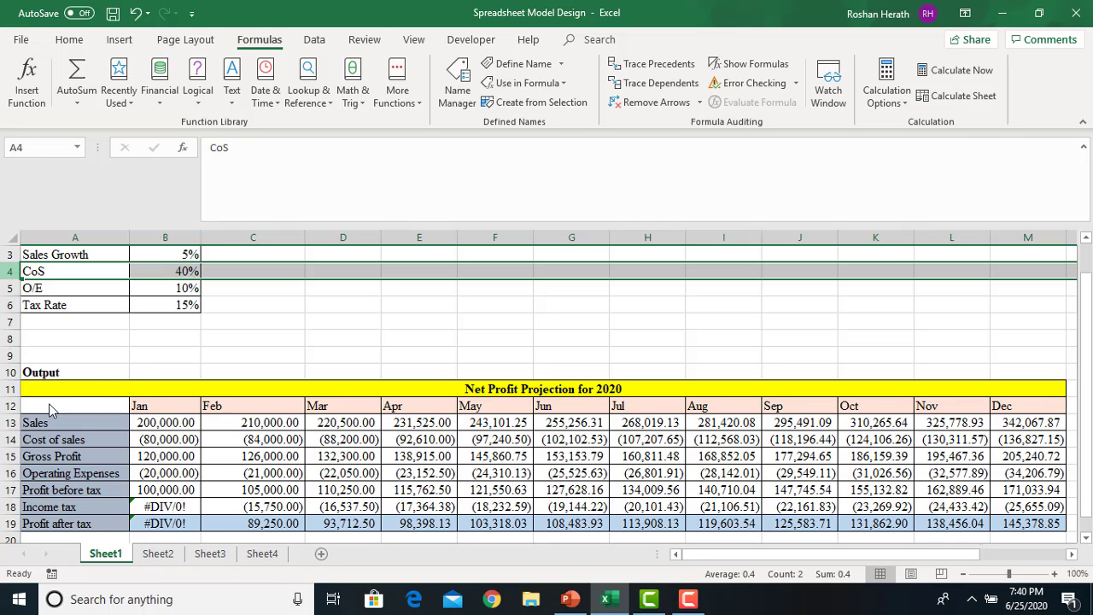
key("ctrl+minus")
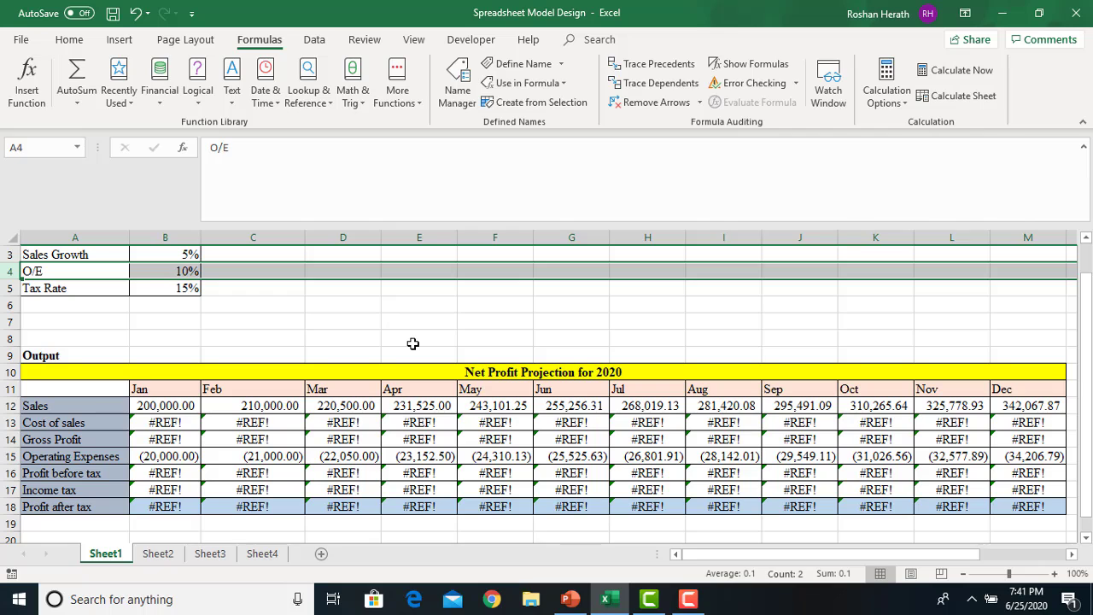
left_click(413, 343)
left_click(753, 82)
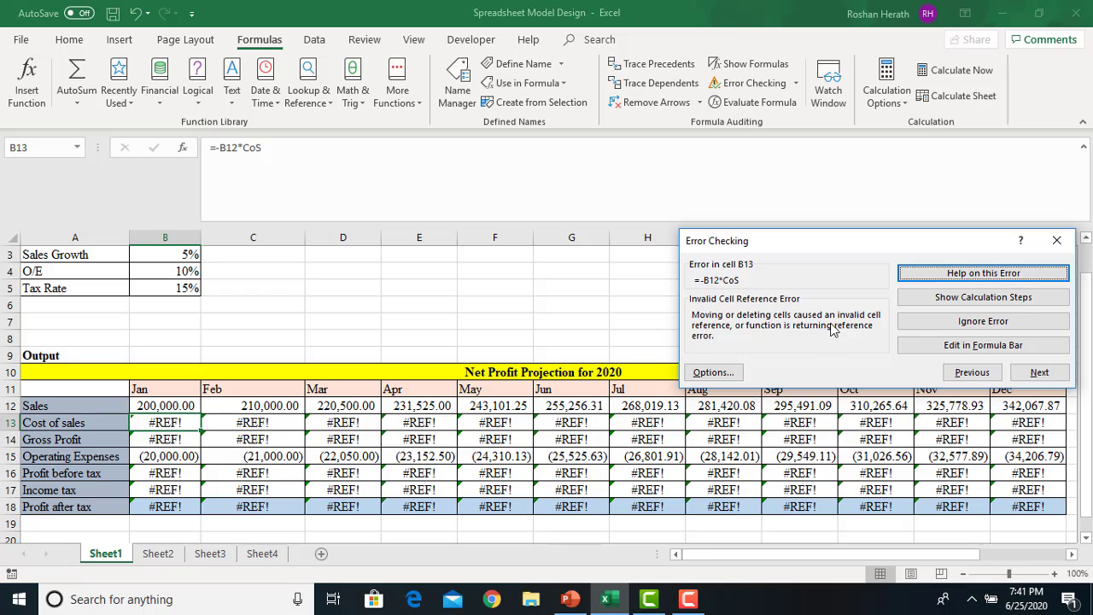
Close the error check and undo to bring the CoS row back
left_click(1057, 244)
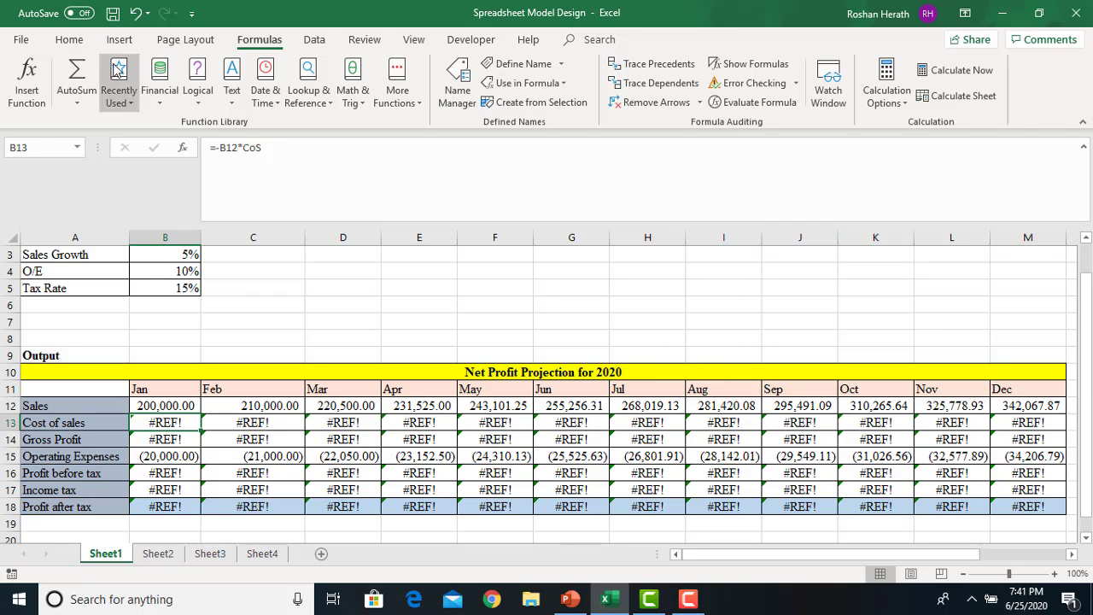
left_click(135, 13)
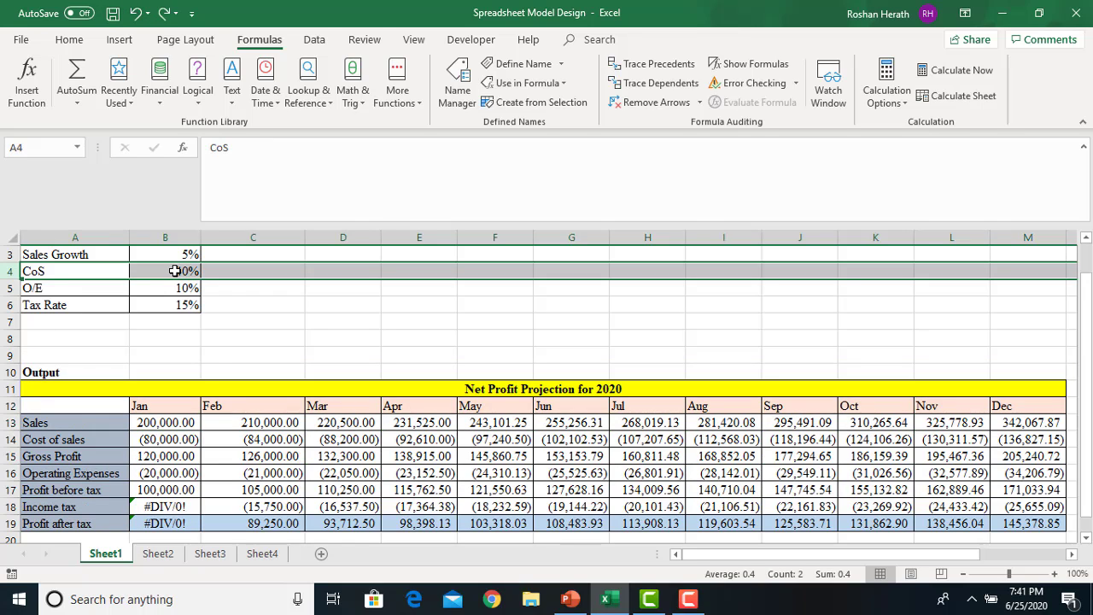
left_click(310, 321)
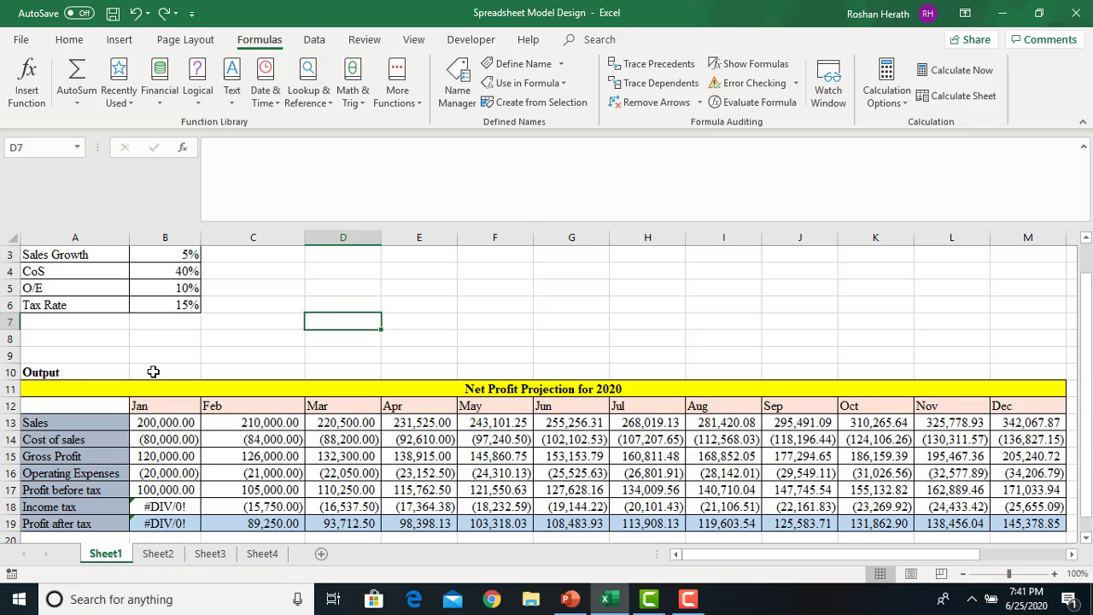
Remove the /0 from January's Income tax formula in B18, restoring it to (15,000.00)
left_click(161, 510)
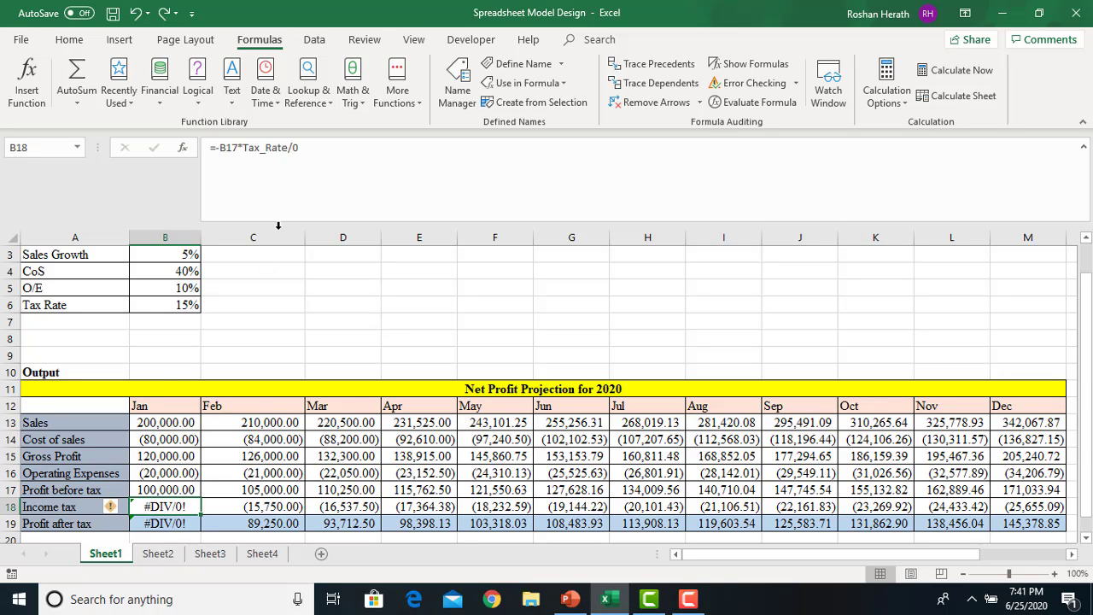
left_click(315, 147)
key("BackSpace")
key("BackSpace")
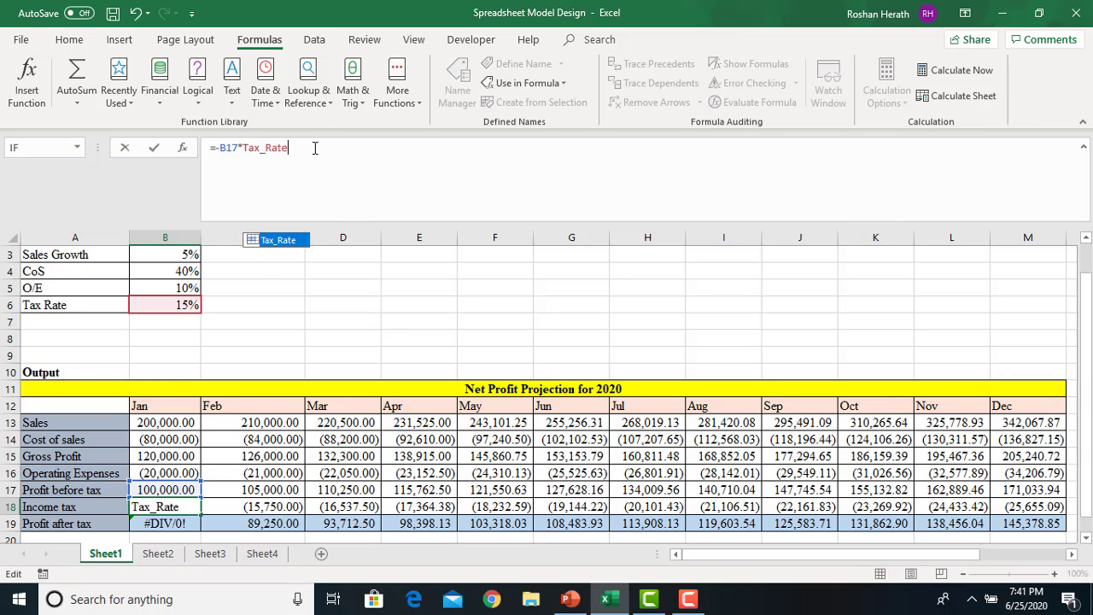
key("Return")
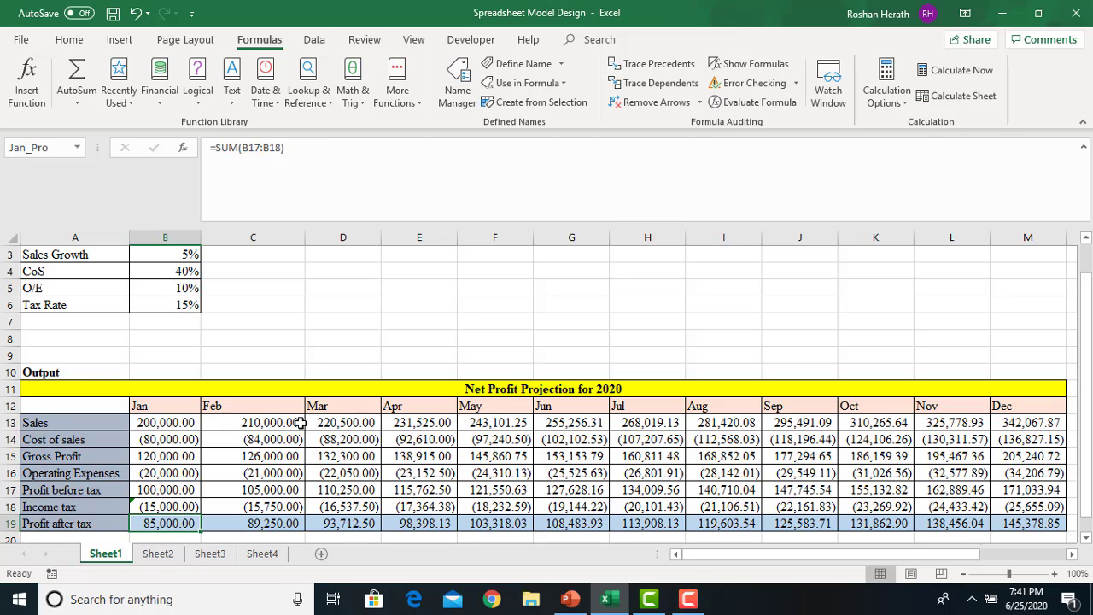
Ignore B18's inconsistent formula warning, then turn on Show Formulas with B19 selected
left_click(158, 509)
left_click(111, 506)
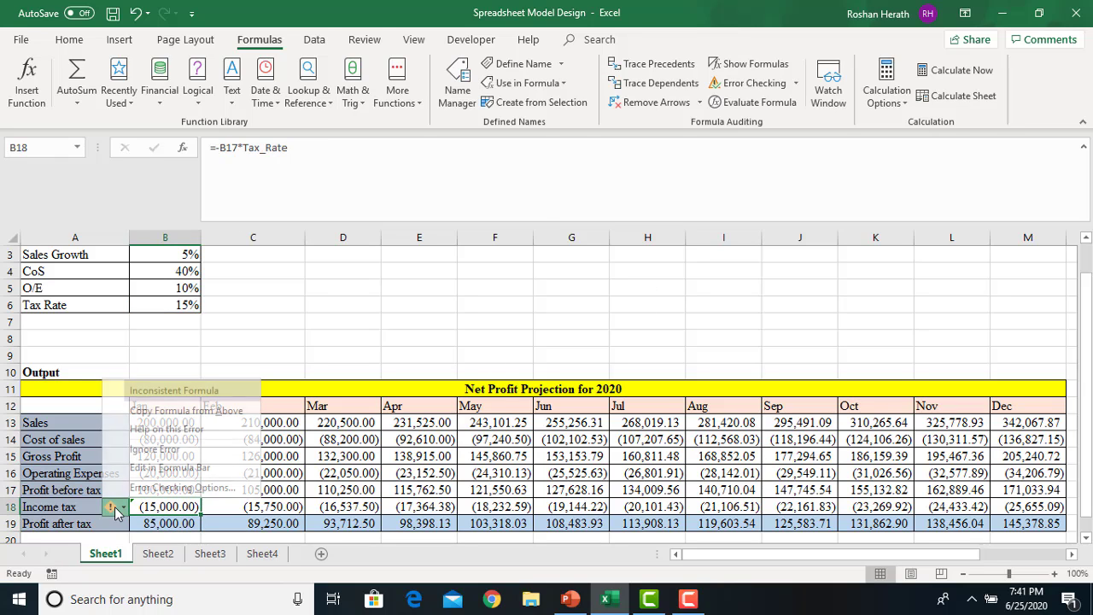
left_click(155, 449)
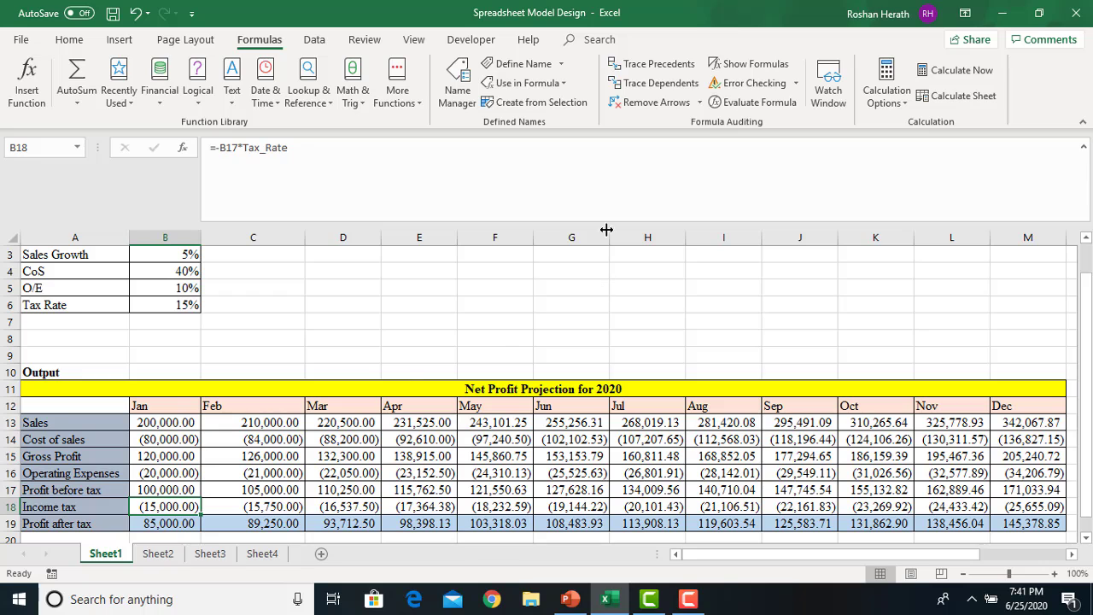
left_click(157, 523)
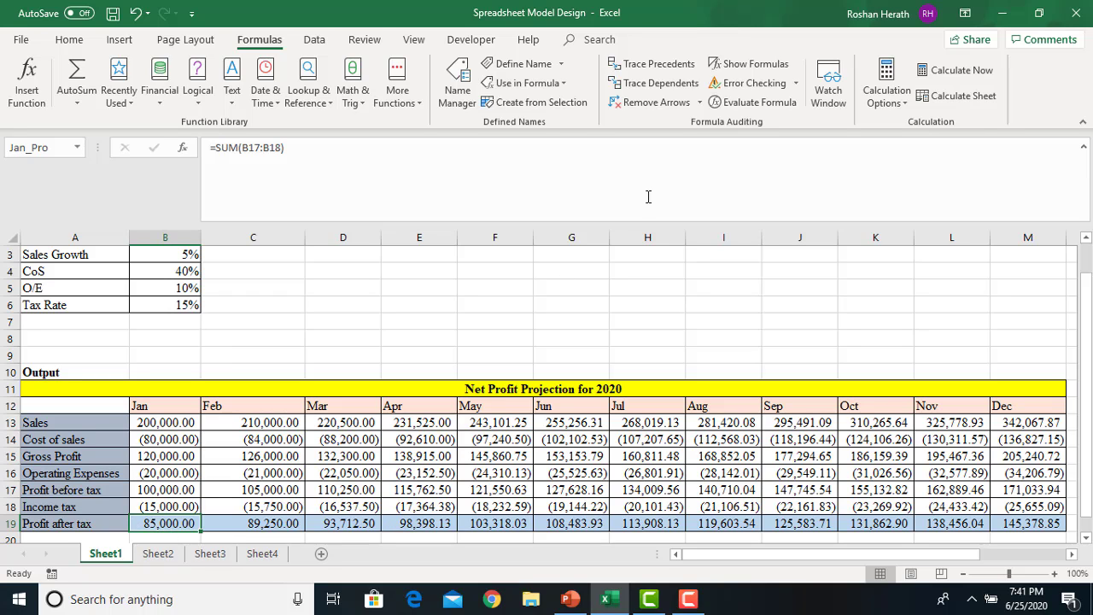
left_click(739, 69)
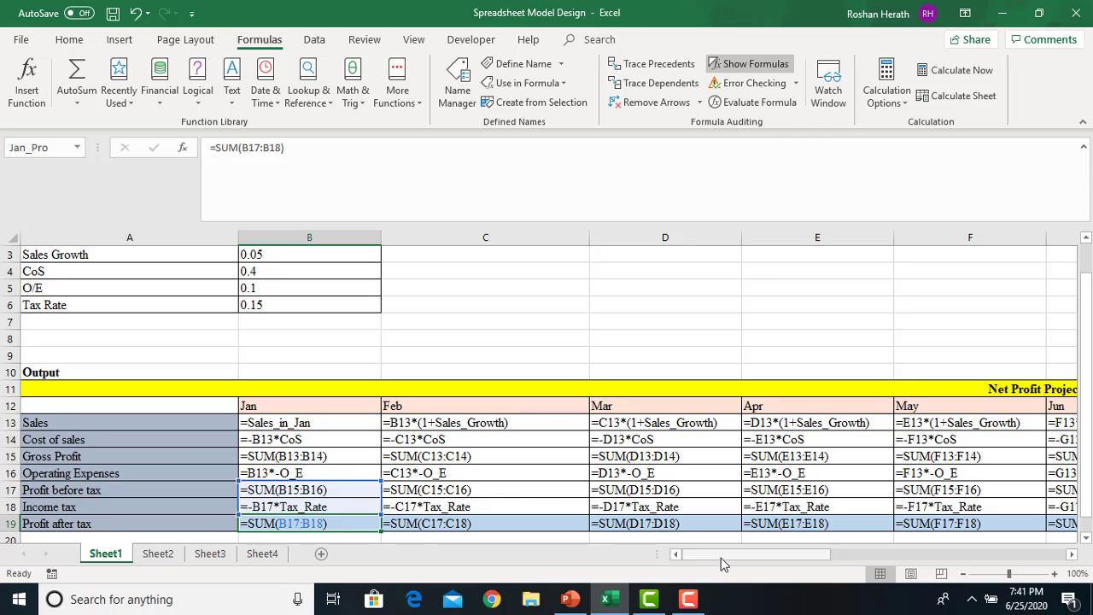
Turn Show Formulas off so December's Profit after tax shows 145,378.85, leaving D7 selected
left_click_drag(722, 557, 701, 589)
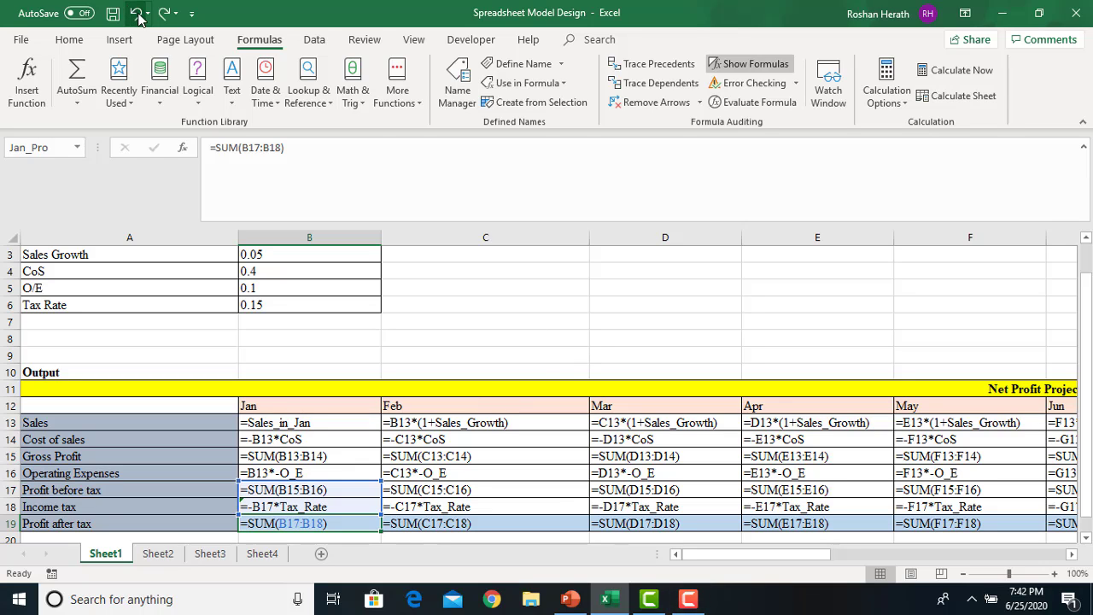
left_click(750, 68)
left_click(359, 326)
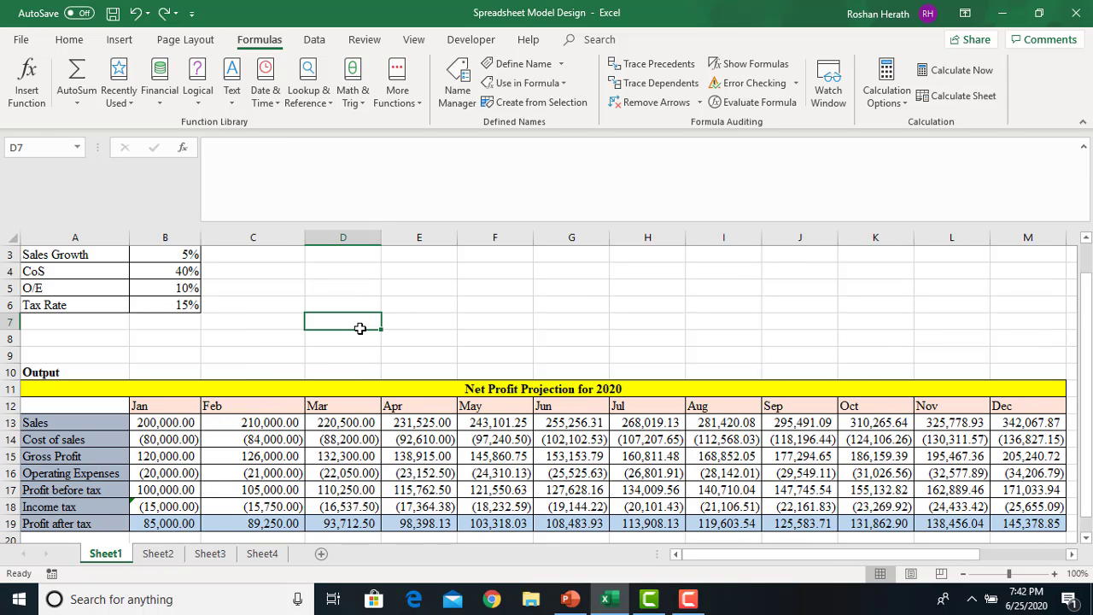
Select January's Sales cell B13 and turn Show Formulas back on
left_click(159, 433)
left_click(151, 418)
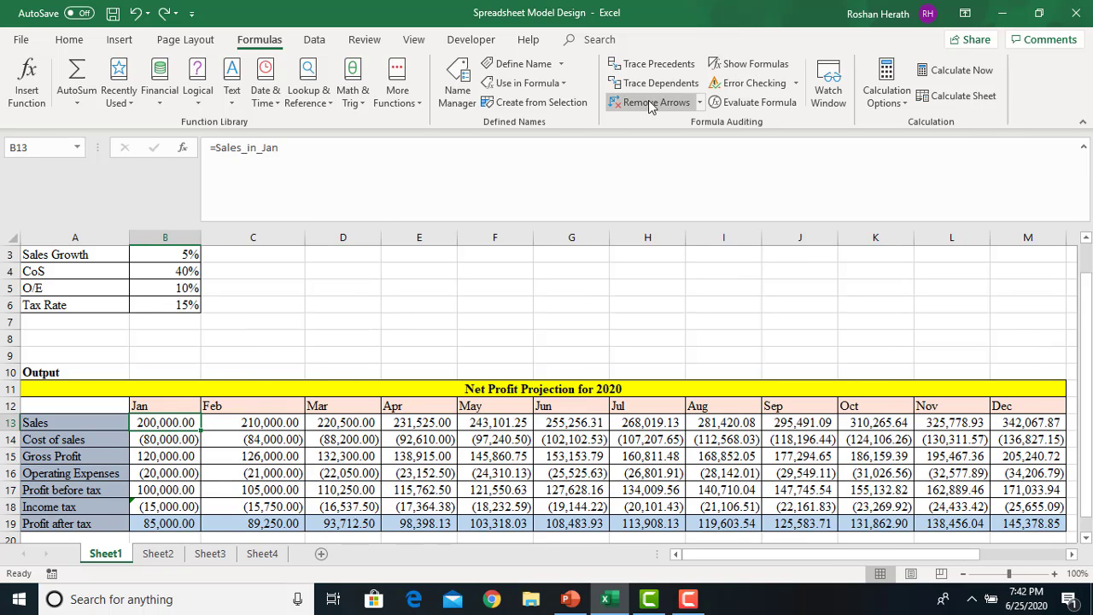
left_click(751, 68)
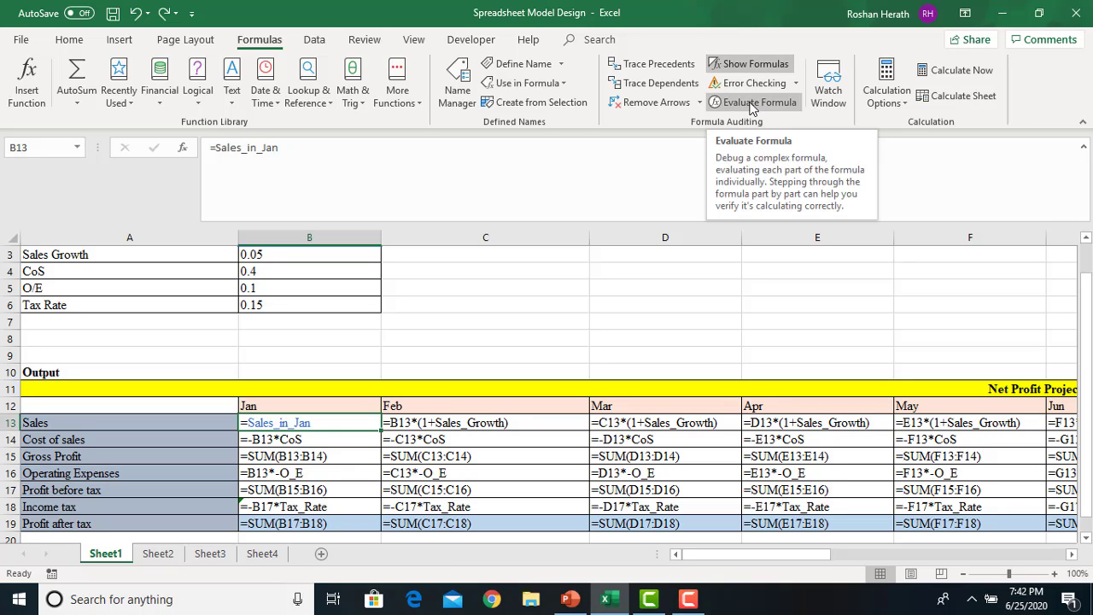
Evaluate B13's formula, confirming Sales_in_Jan resolves to 200,000.00, then restart and close
left_click(752, 103)
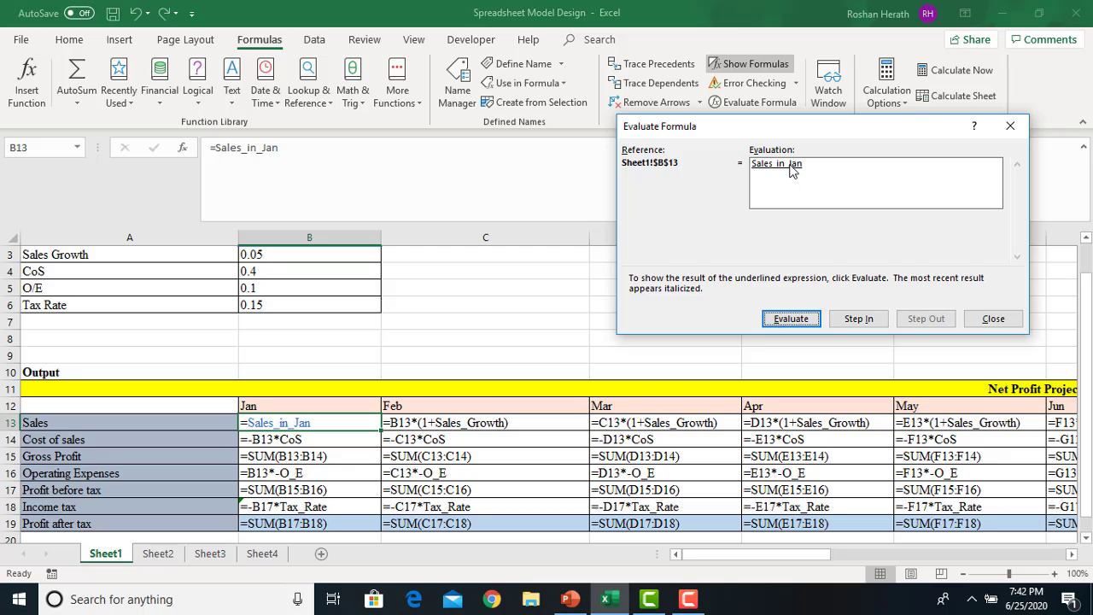
left_click(792, 321)
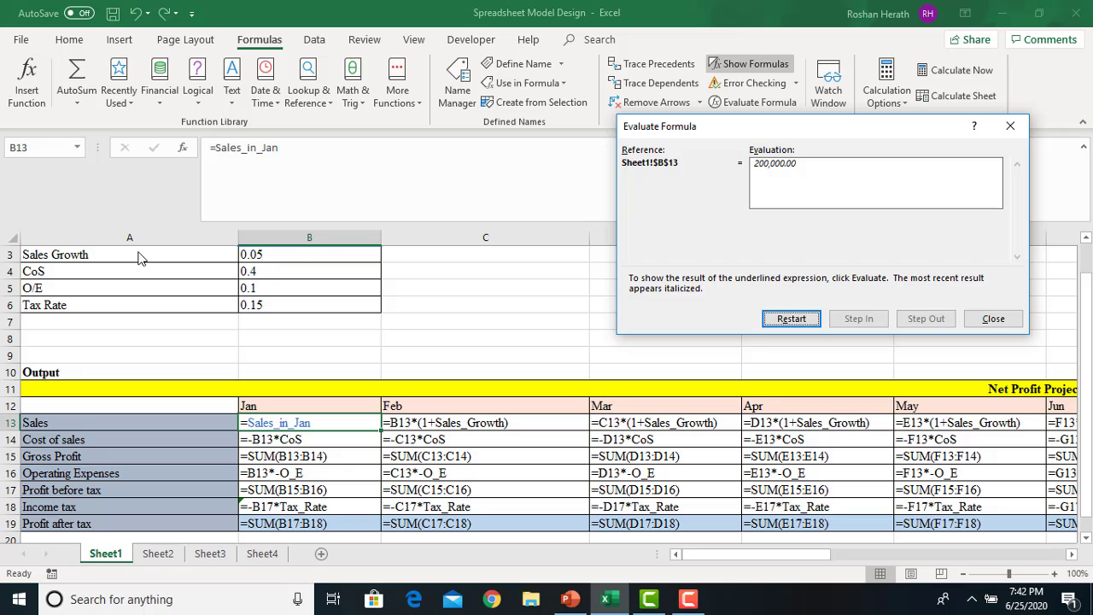
left_click(793, 321)
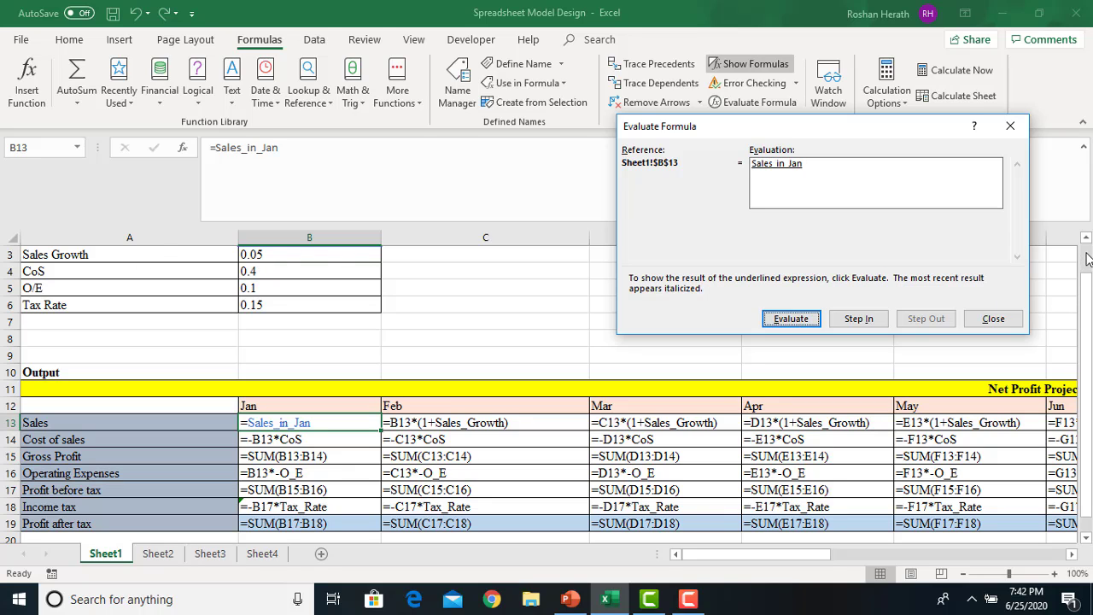
left_click(1011, 128)
left_click_drag(1084, 295, 1084, 244)
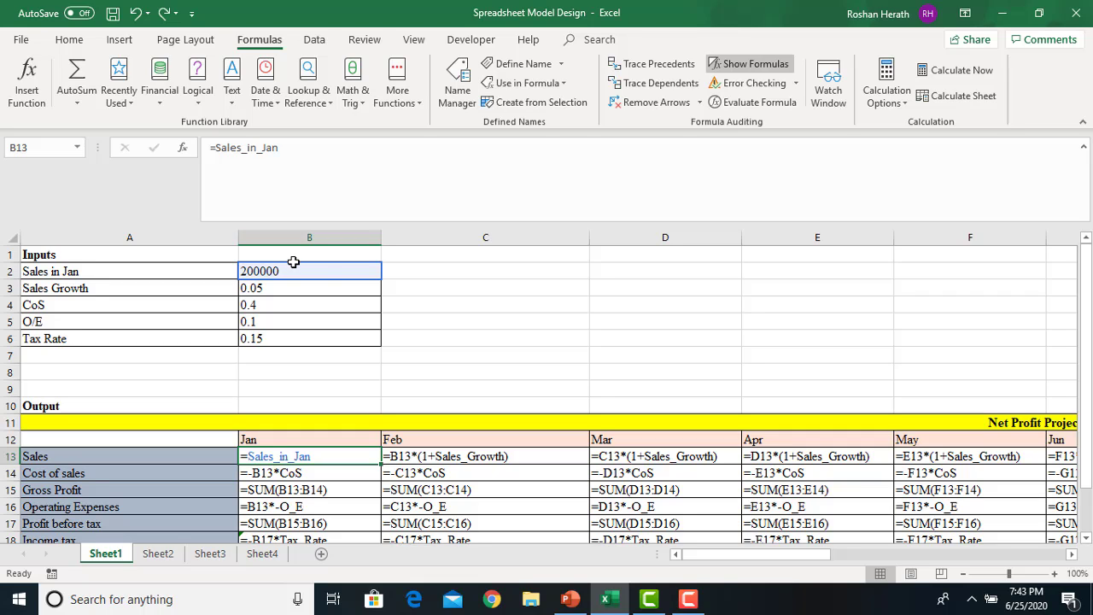
Switch the sheet back to values and select January's Profit after tax cell B19
left_click(736, 73)
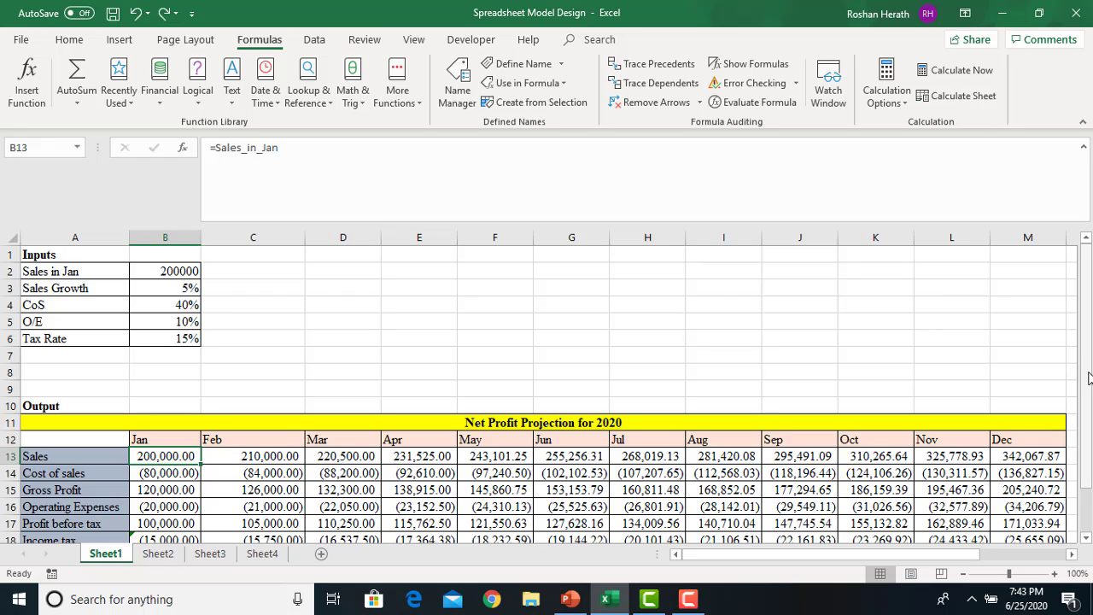
scroll(184, 510, "down", 1)
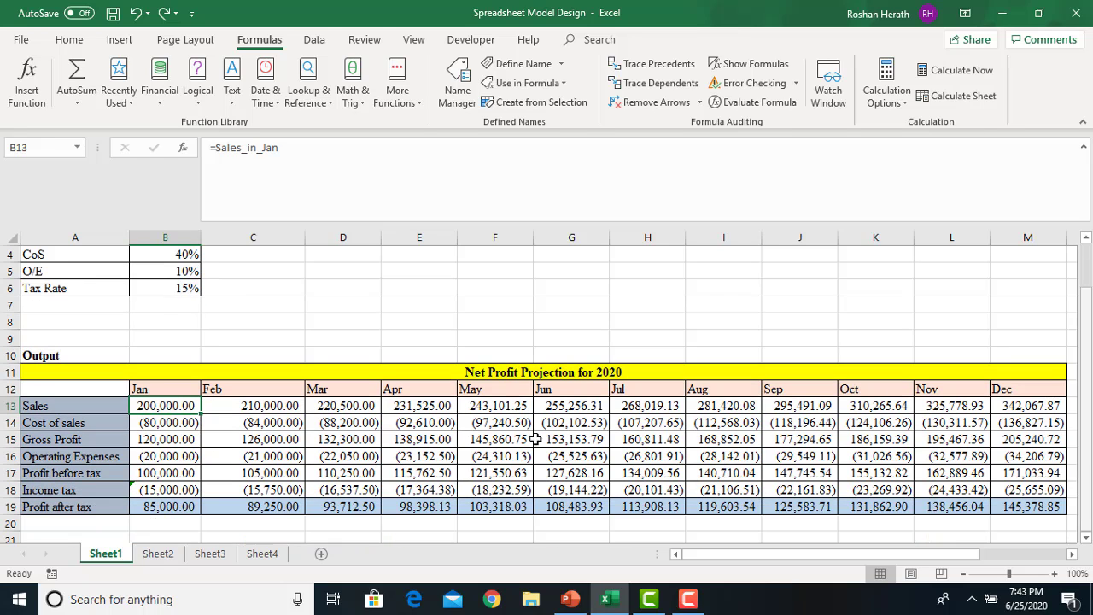
left_click(181, 506)
Evaluate B19's SUM(B17:B18) to 85,000.00, then switch to the PowerPoint presentation
left_click(734, 101)
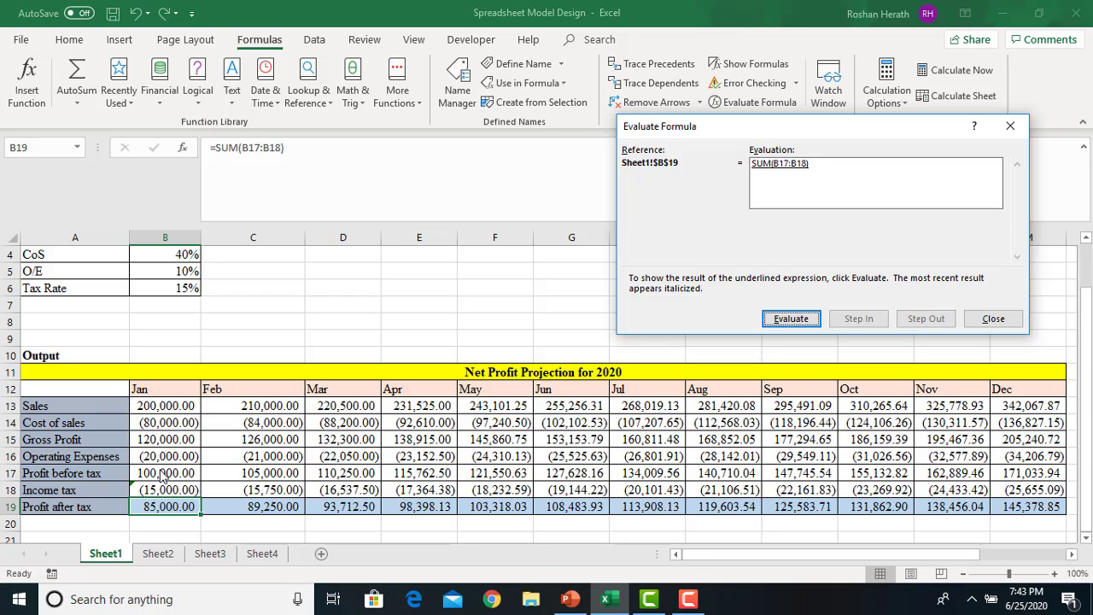
left_click(782, 319)
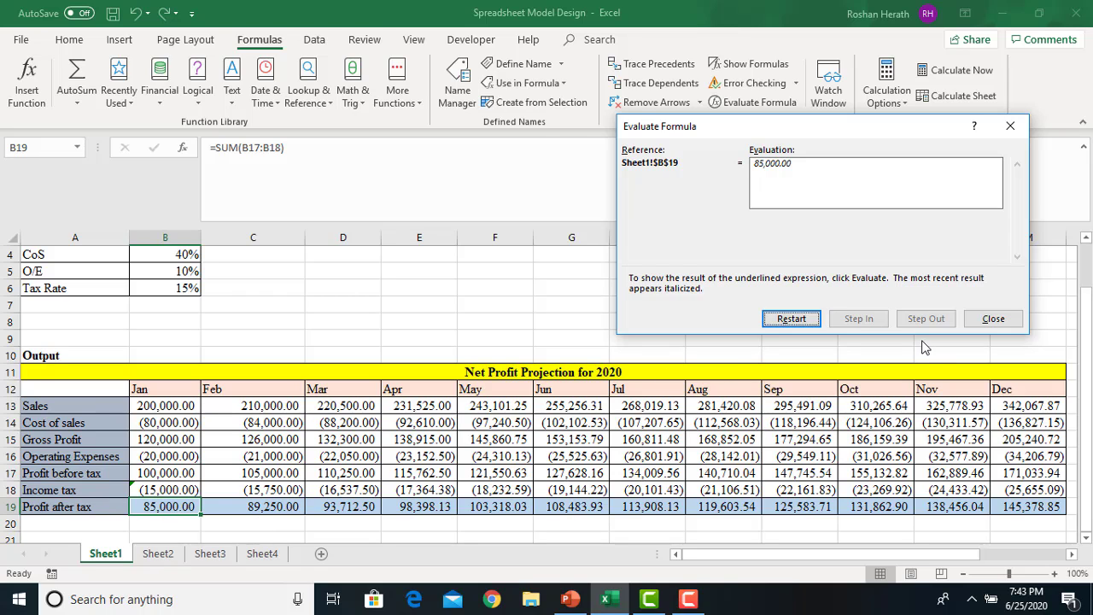
left_click(789, 318)
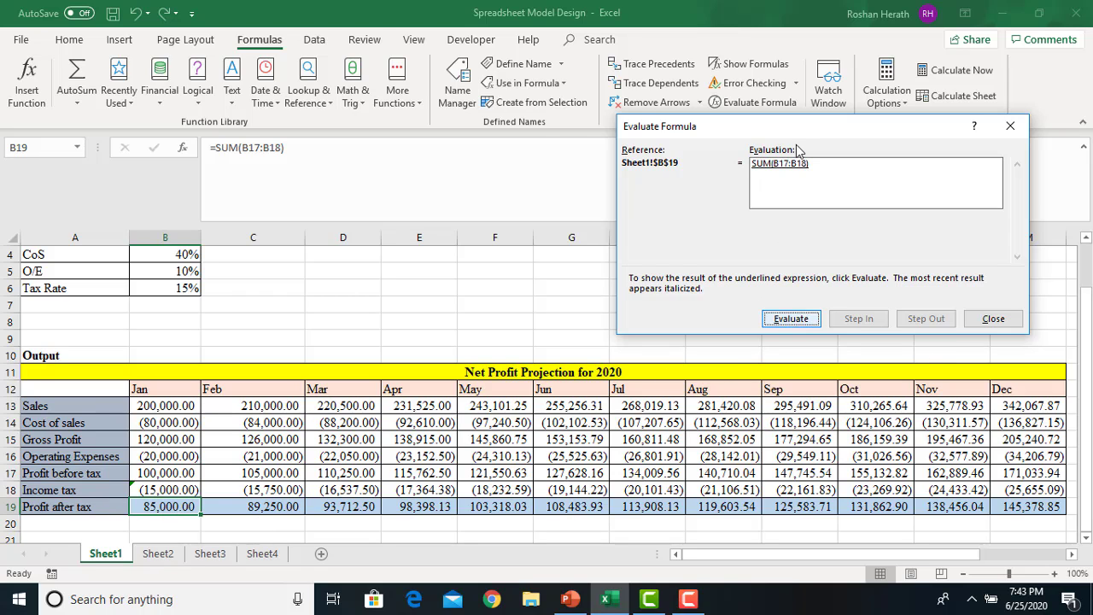
left_click(993, 322)
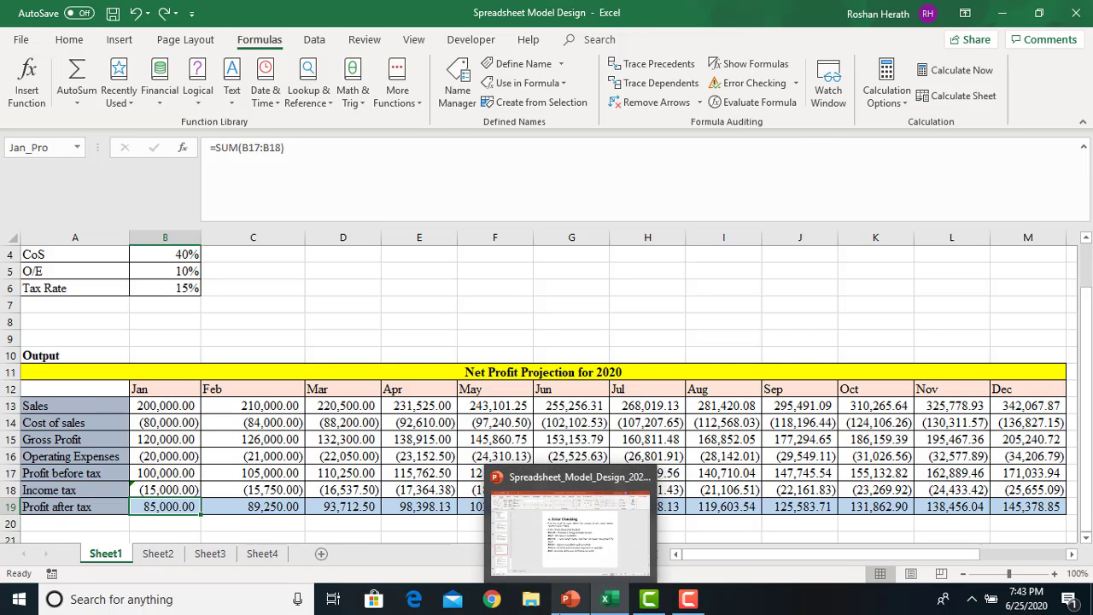
left_click(569, 599)
Start the slide show from slide 26, "7. Protecting Your Models"
left_click(50, 468)
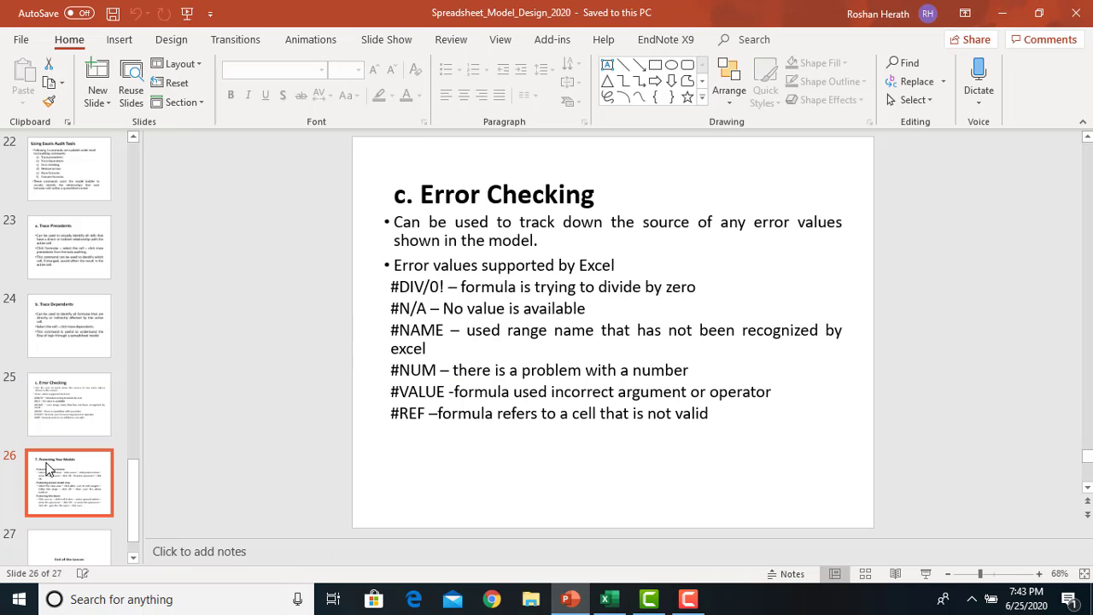
left_click(926, 573)
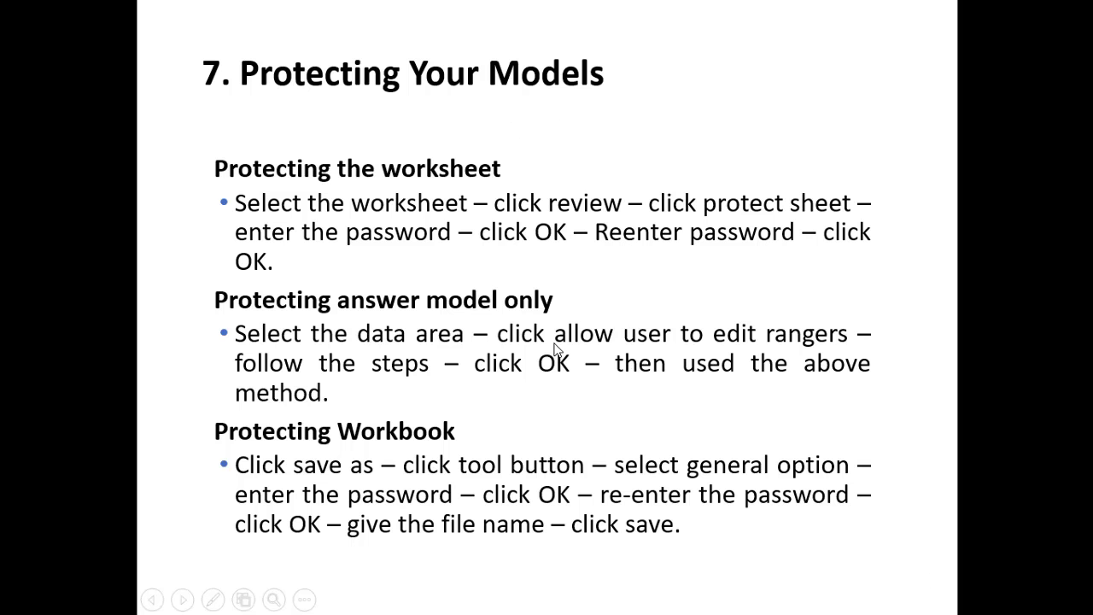
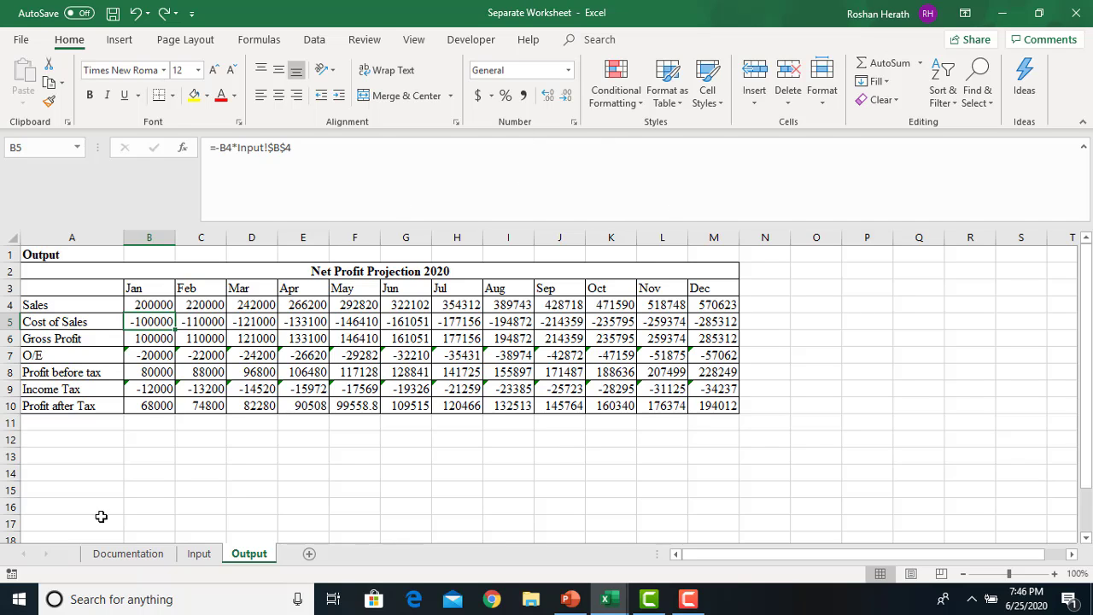
Review the Documentation, Input and Output sheets, selecting empty cell D10 on Input
left_click(124, 555)
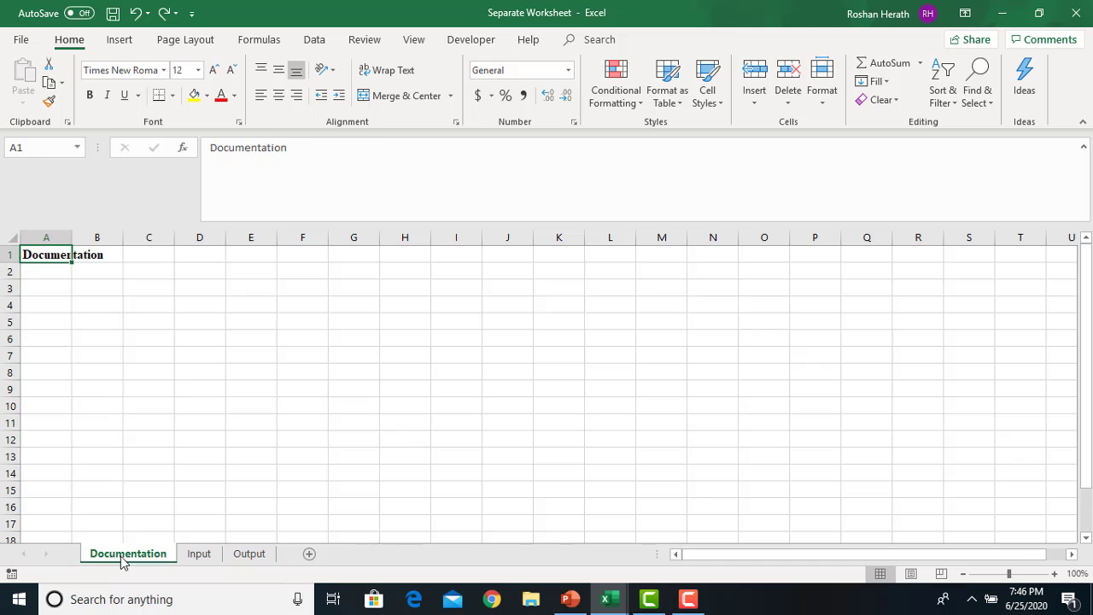
left_click(201, 557)
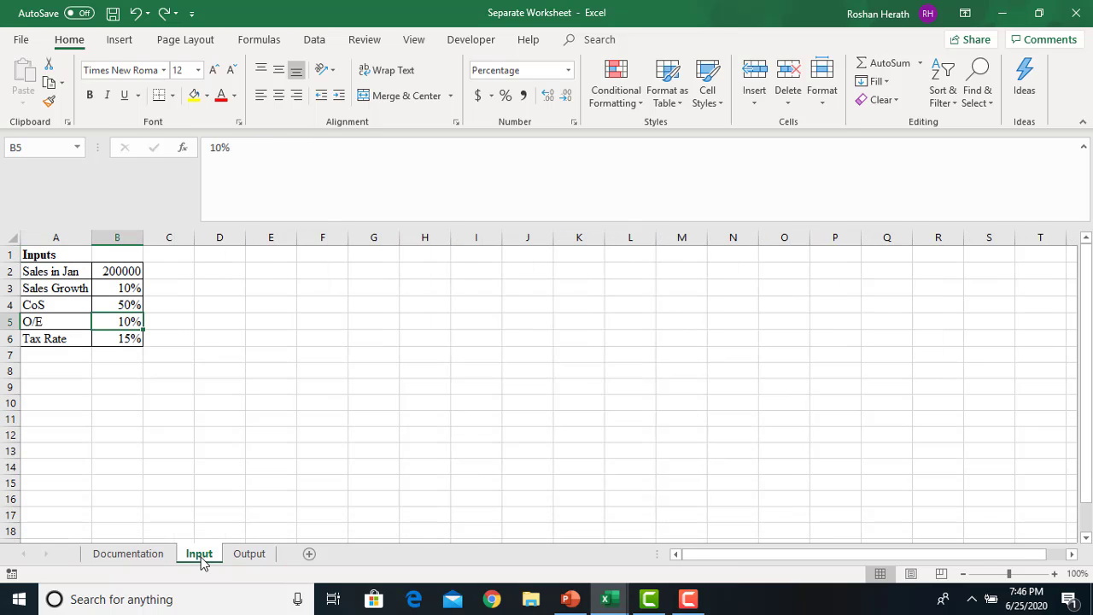
left_click(250, 553)
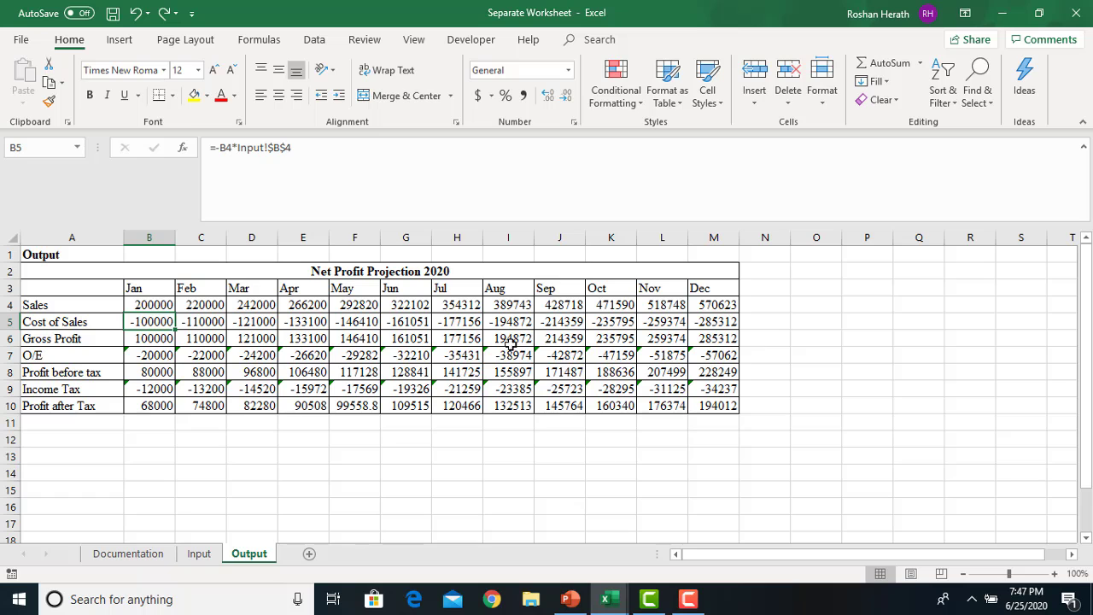
left_click(197, 553)
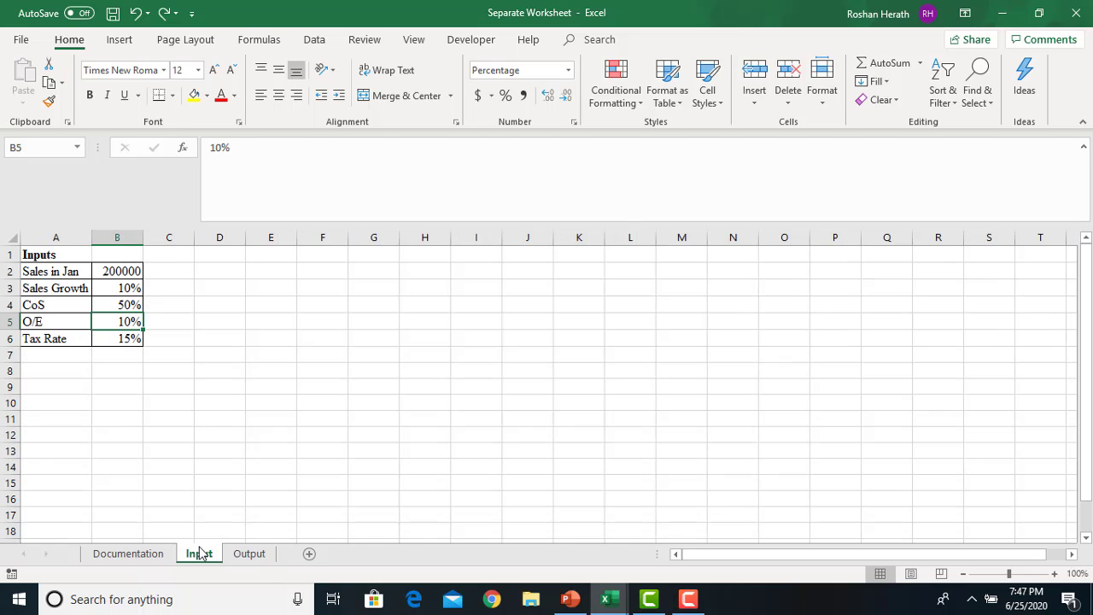
left_click(140, 554)
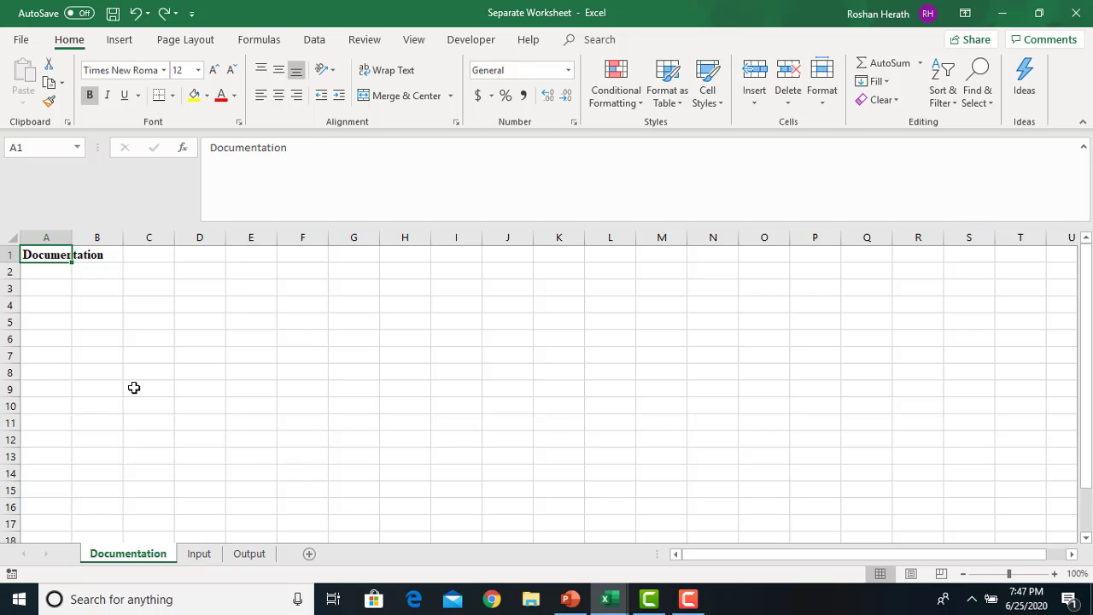
left_click(198, 553)
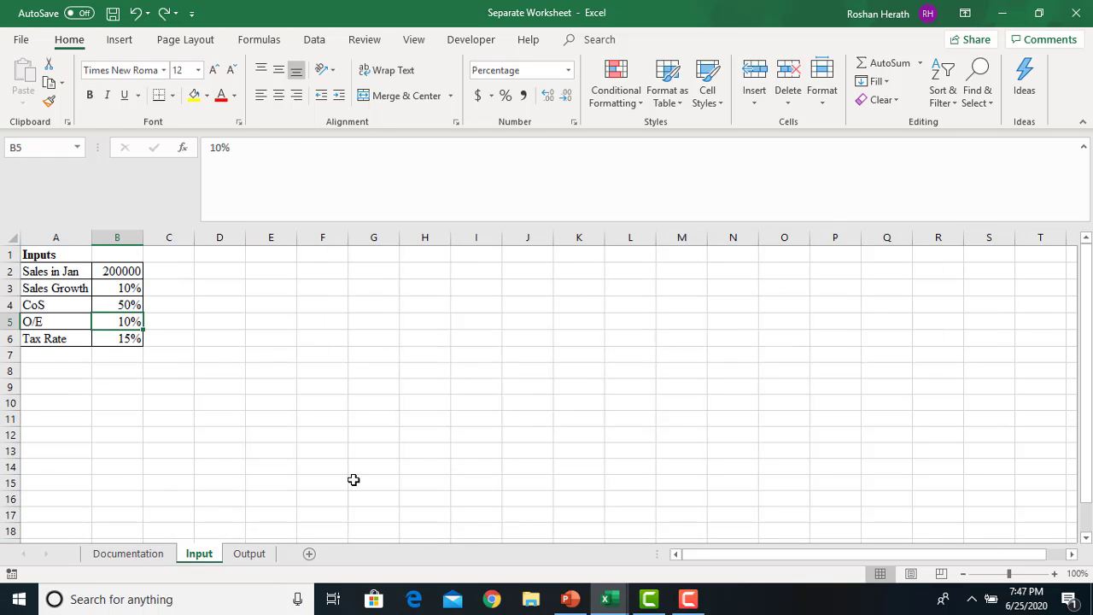
left_click(228, 398)
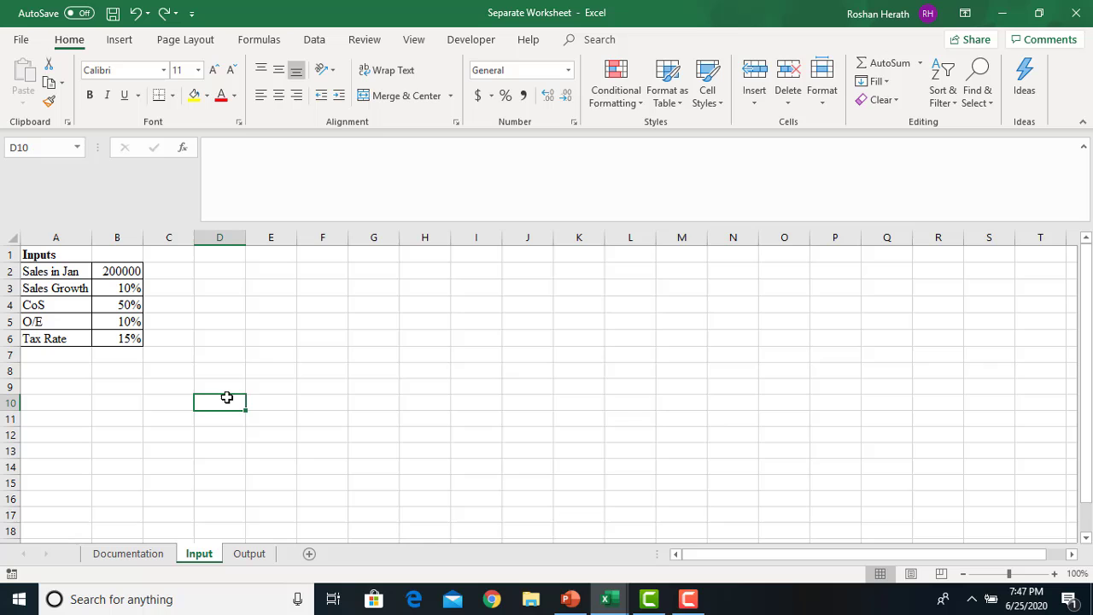
Flip between Output, Input and Documentation to show how Output draws on the Input values
left_click(249, 553)
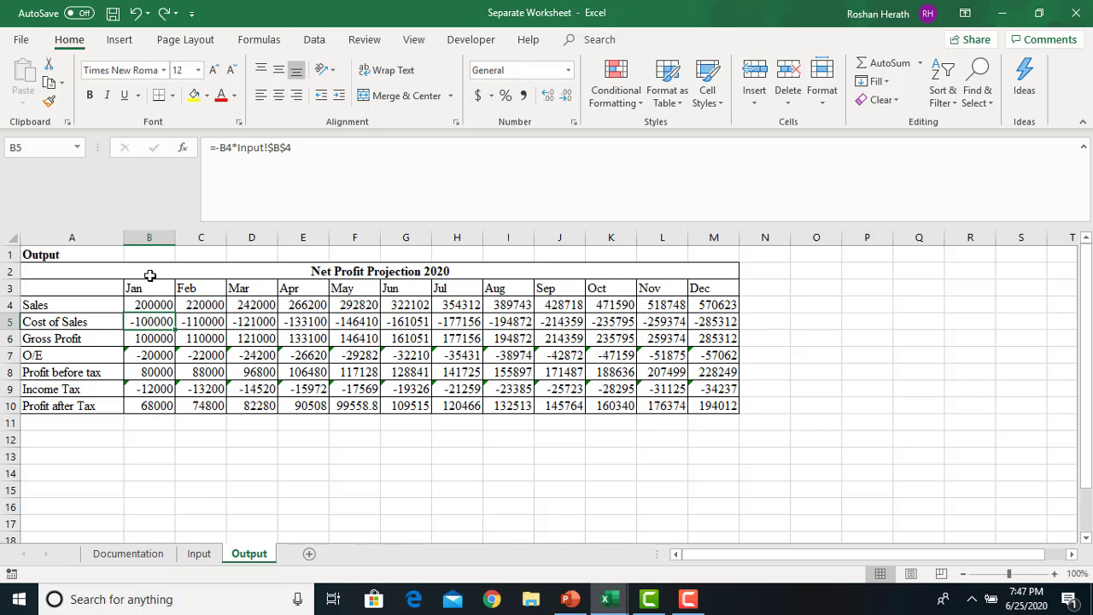
left_click(199, 556)
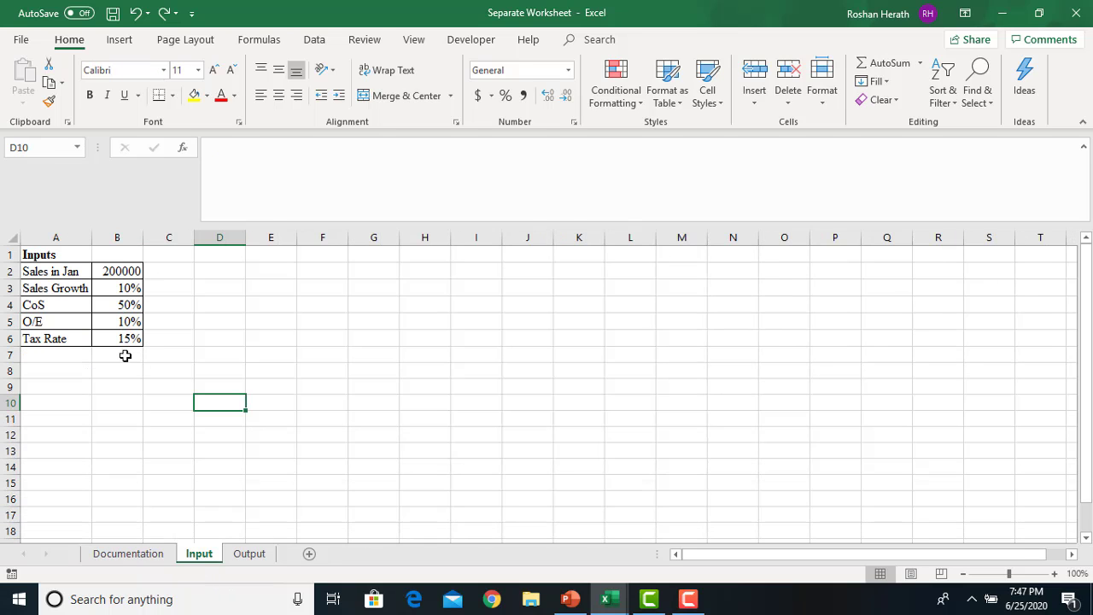
left_click(248, 554)
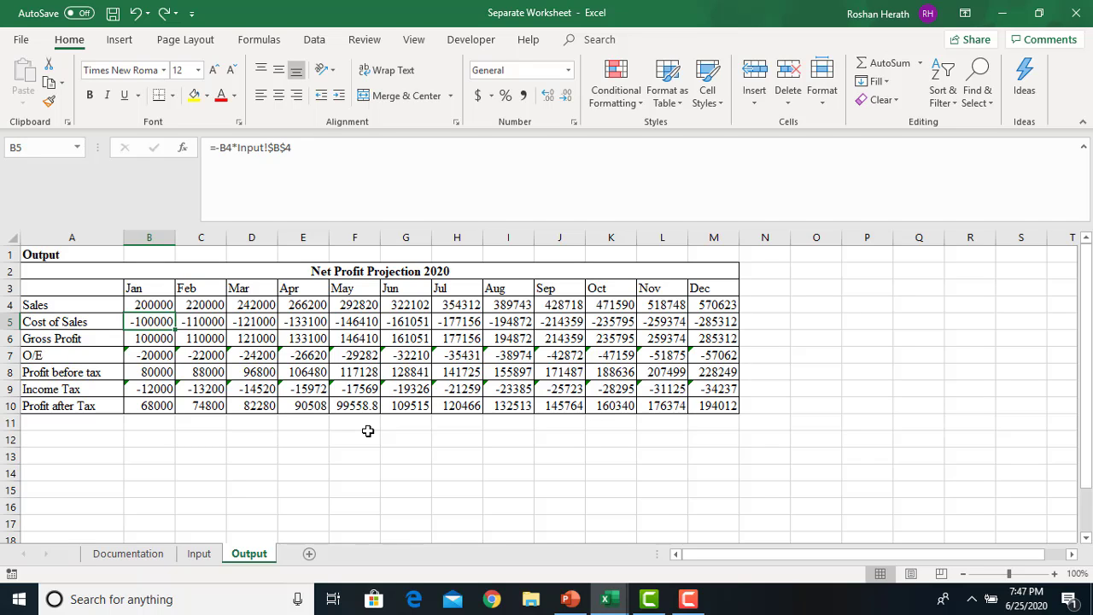
left_click(134, 555)
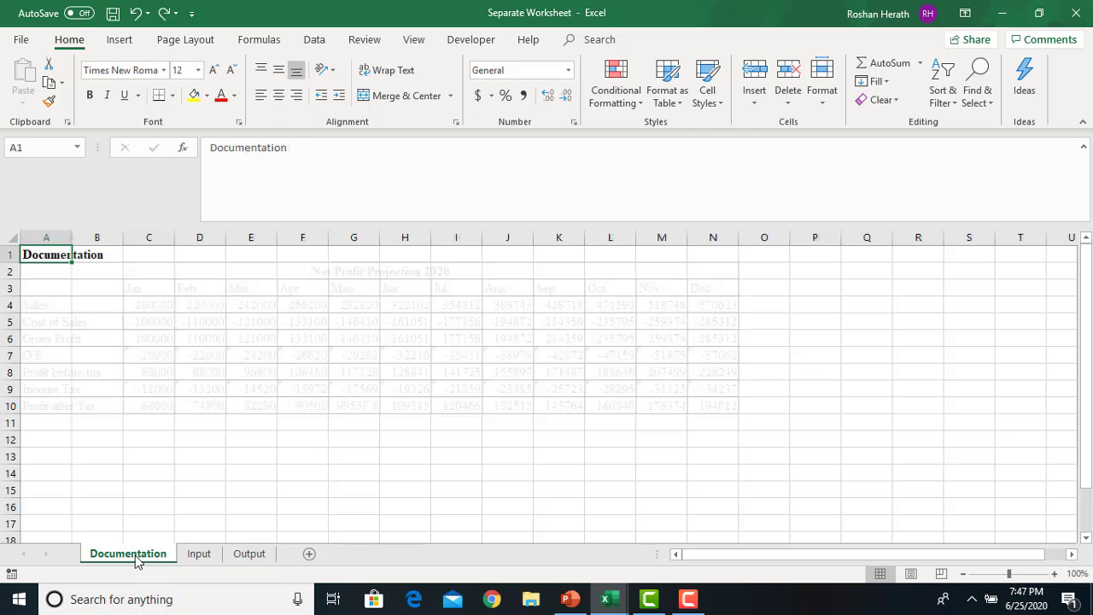
left_click(203, 555)
left_click(253, 557)
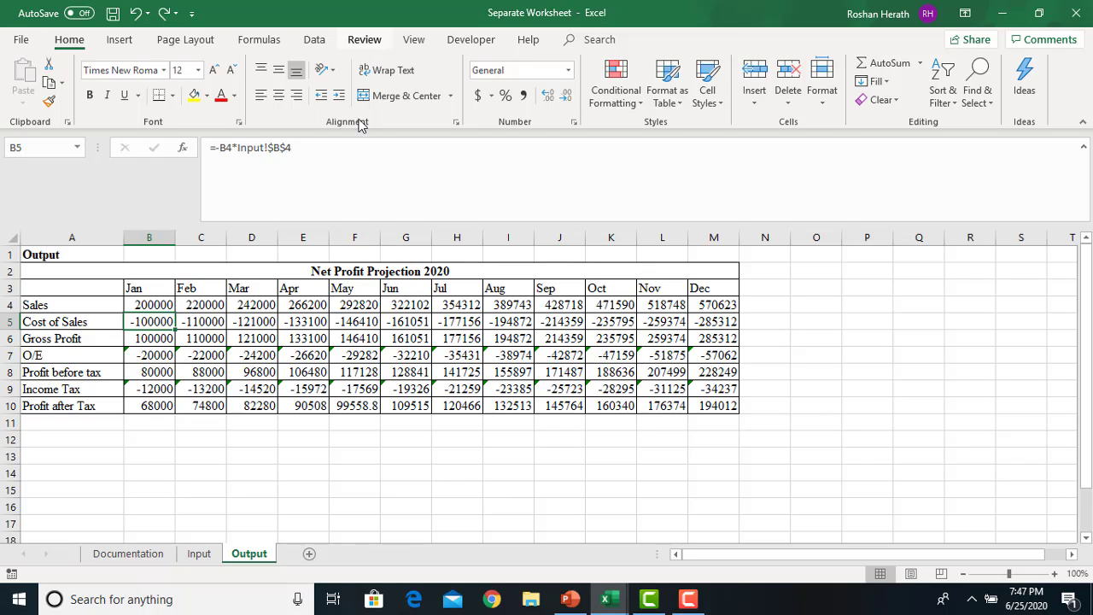
Back in Excel, apply Review > Protect Sheet to Output with a password, entered and confirmed
left_click(574, 603)
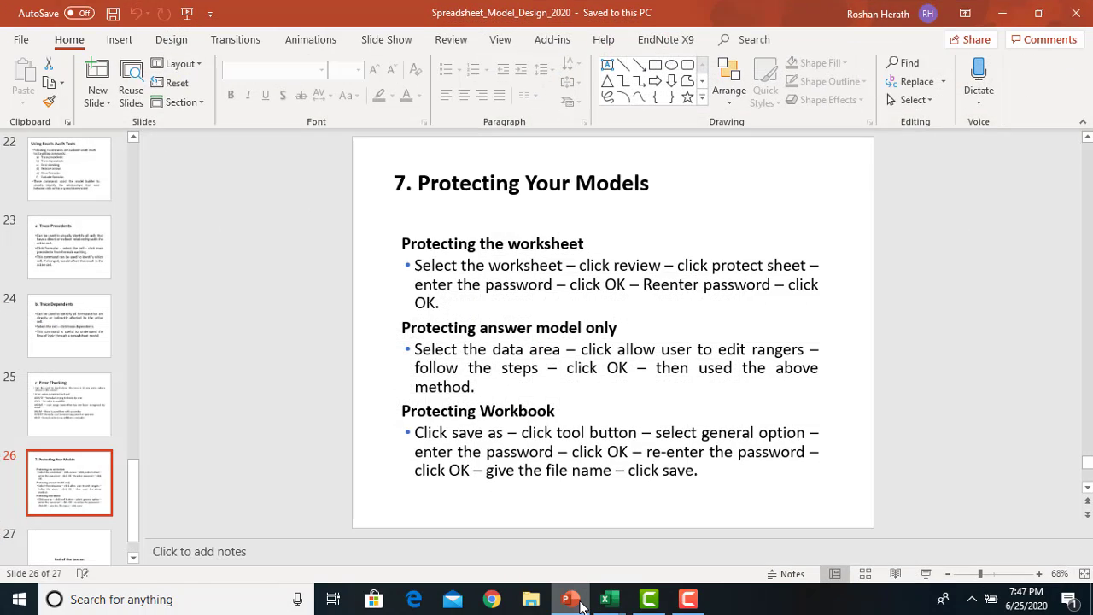
left_click(580, 605)
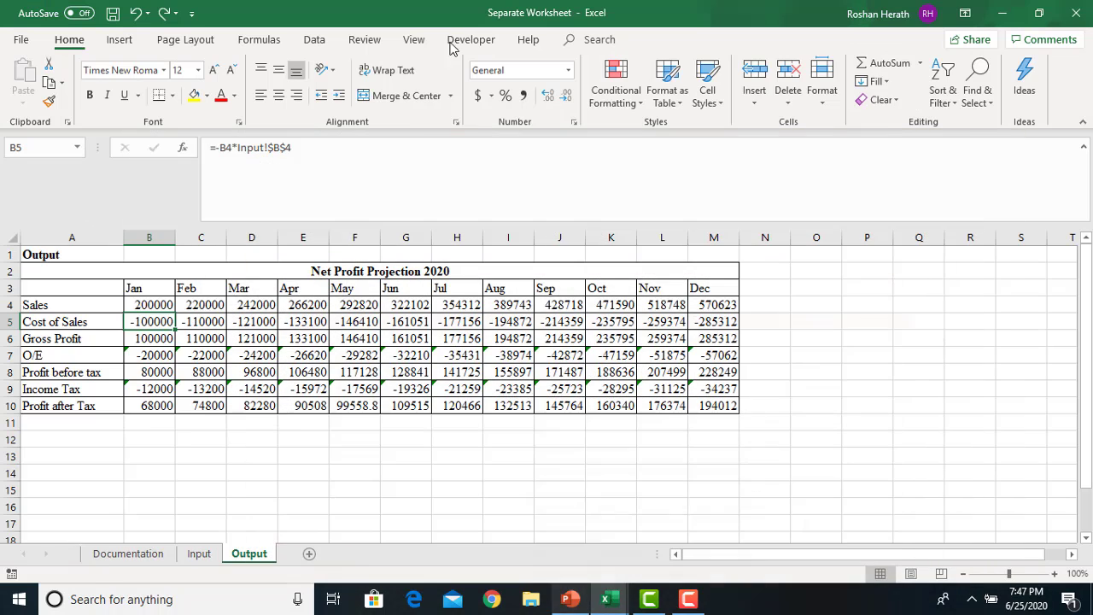
left_click(358, 43)
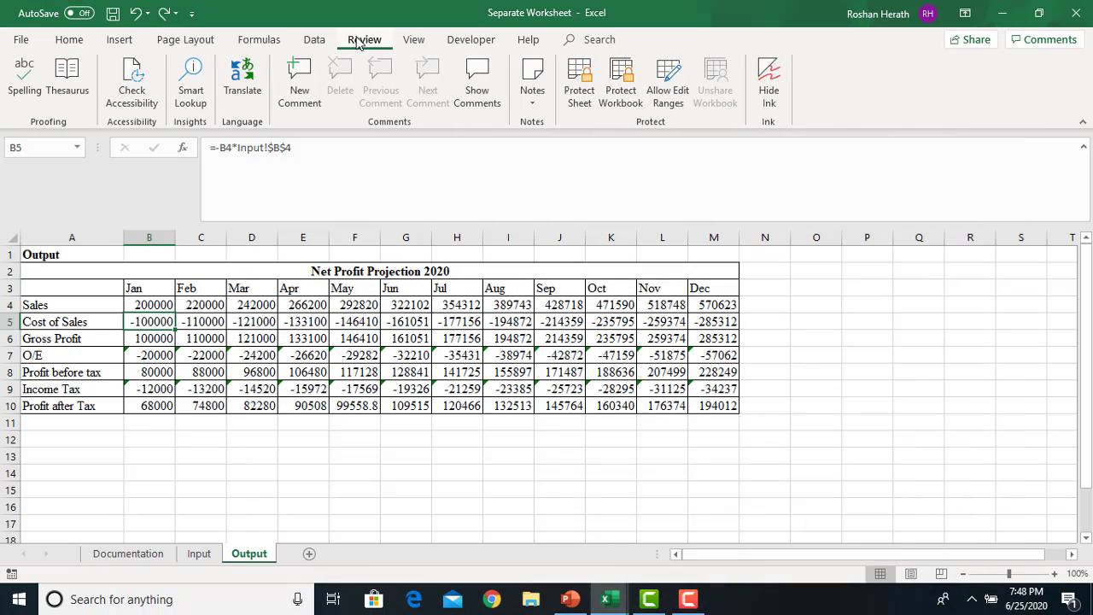
left_click(579, 86)
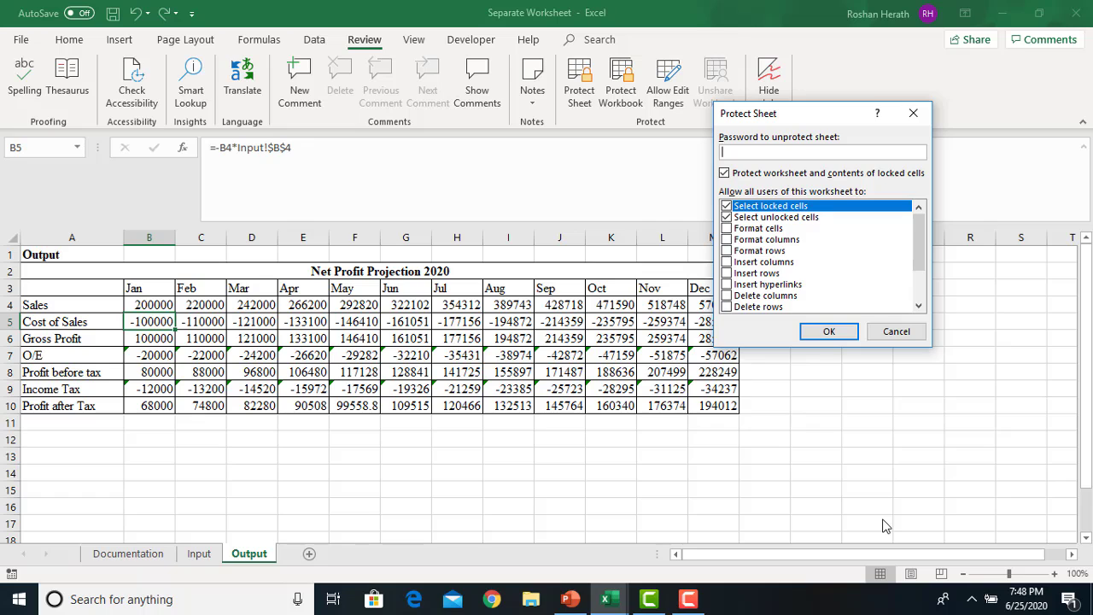
type("123")
left_click(815, 332)
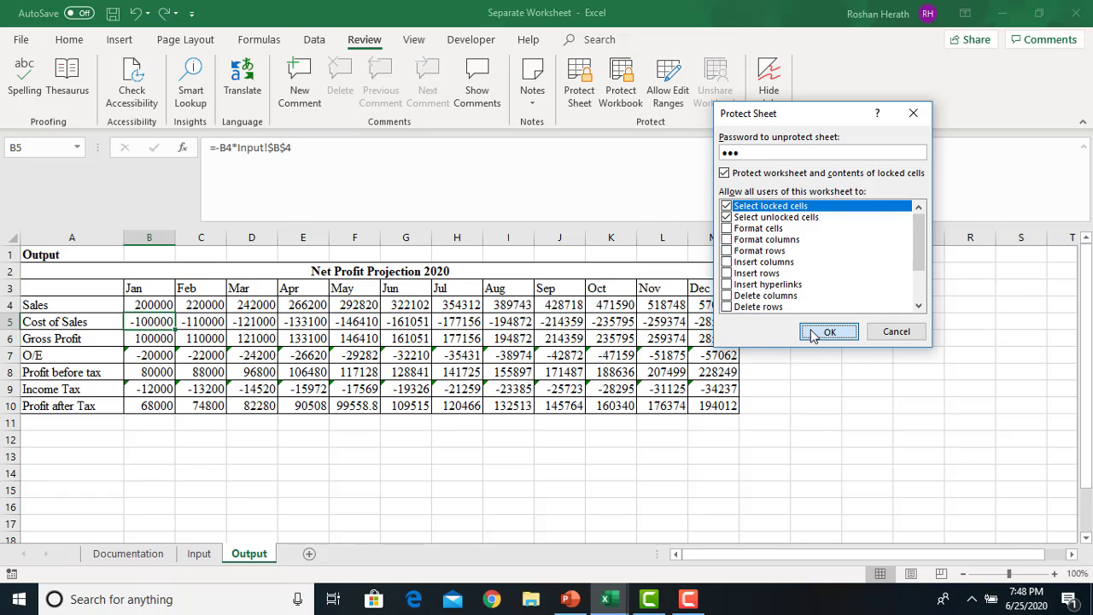
type("123")
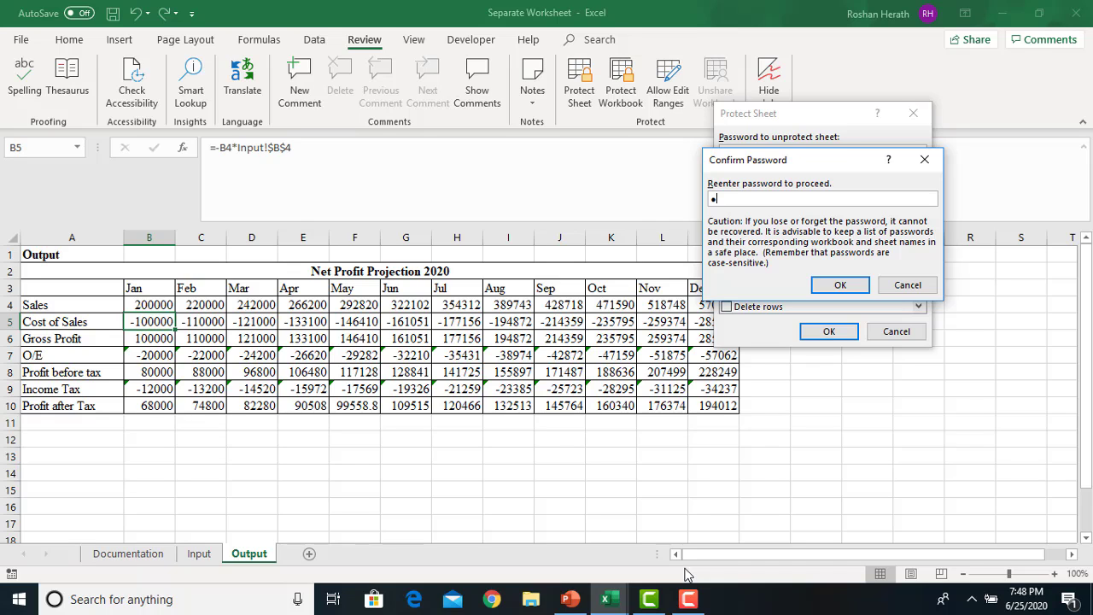
left_click(834, 289)
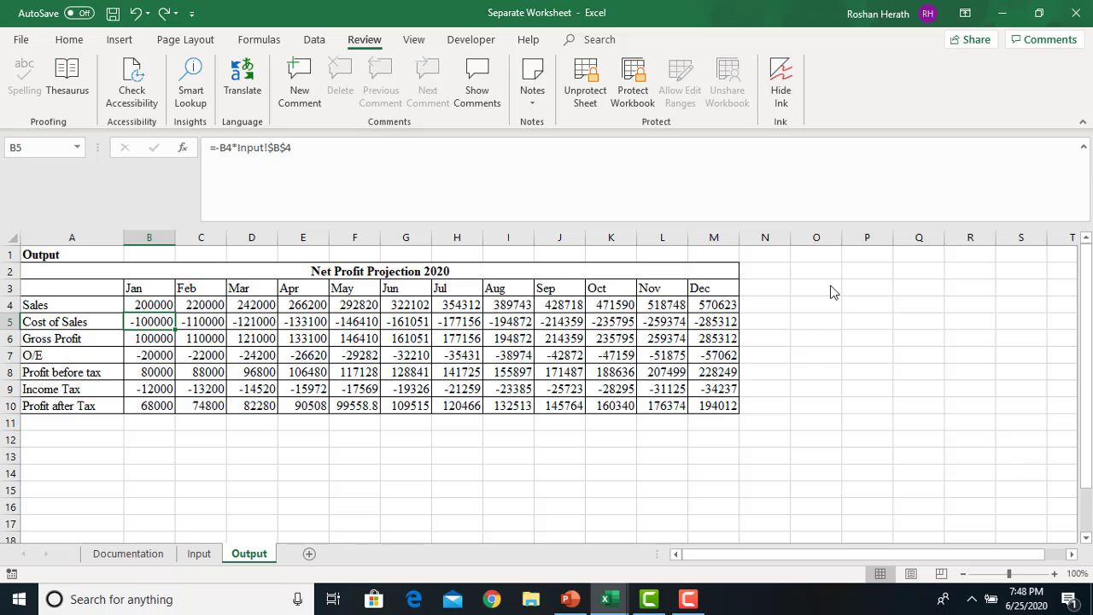
Check that edits to Output cells F12, C4 and C7 are refused with the protection warning
left_click(410, 436)
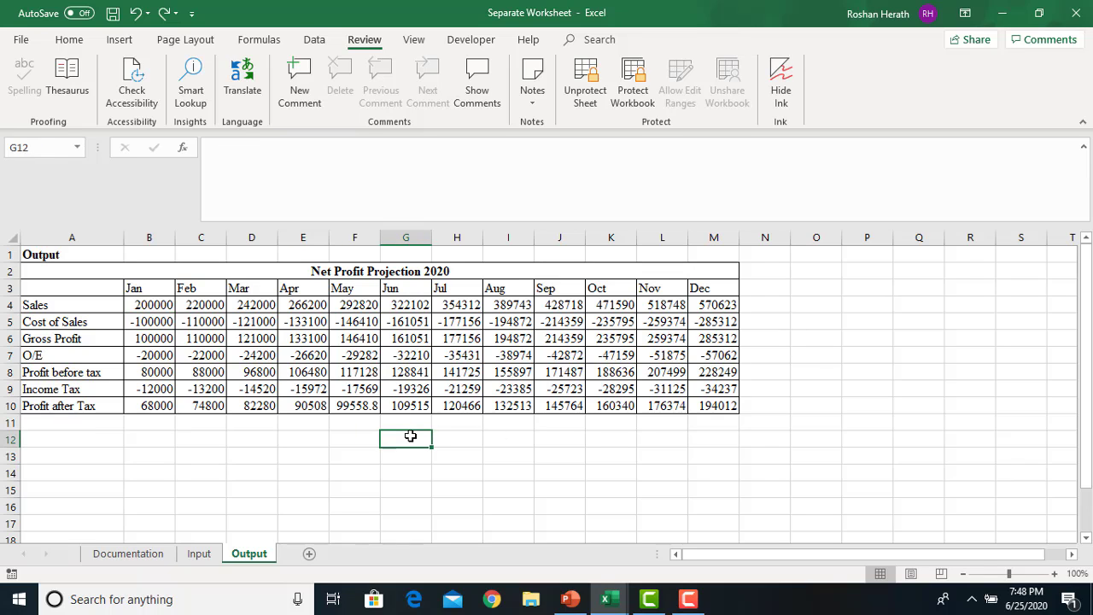
left_click(358, 438)
double_click(358, 438)
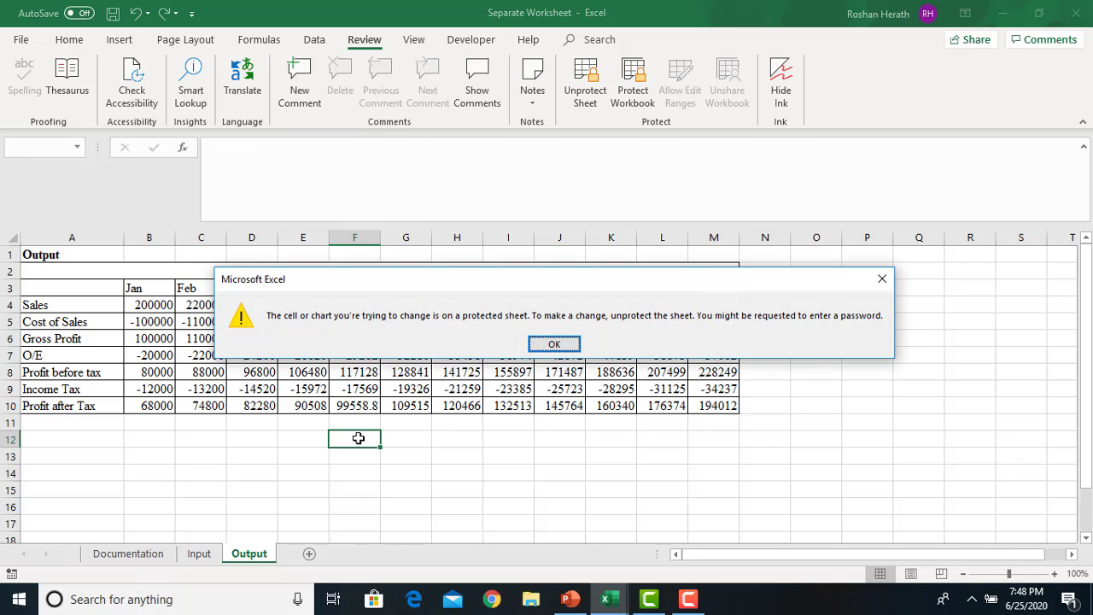
left_click(553, 344)
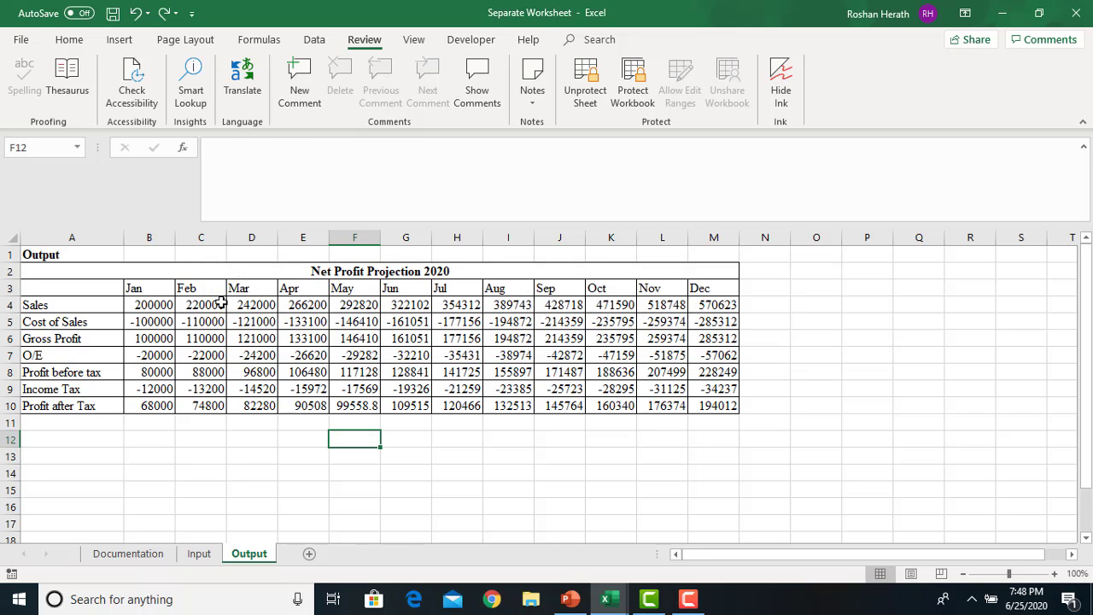
double_click(221, 304)
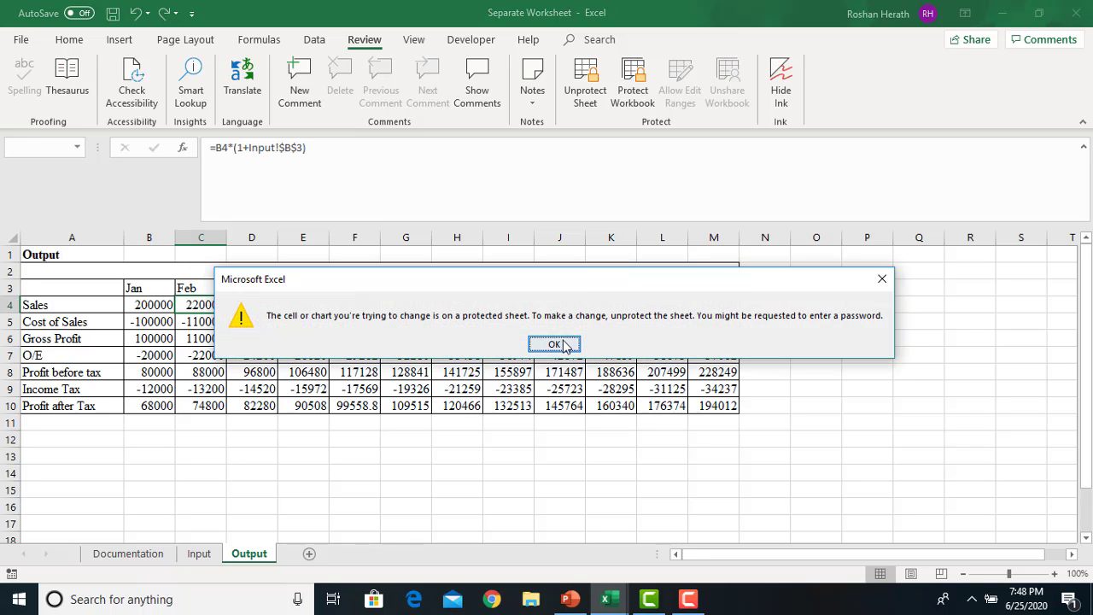
left_click(554, 344)
double_click(199, 351)
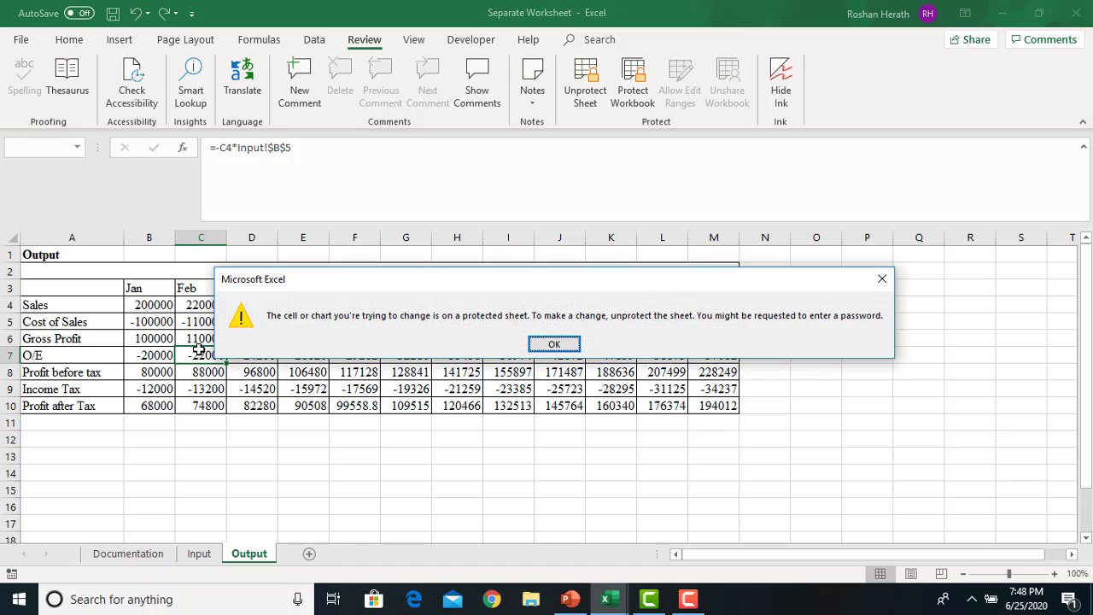
left_click(554, 344)
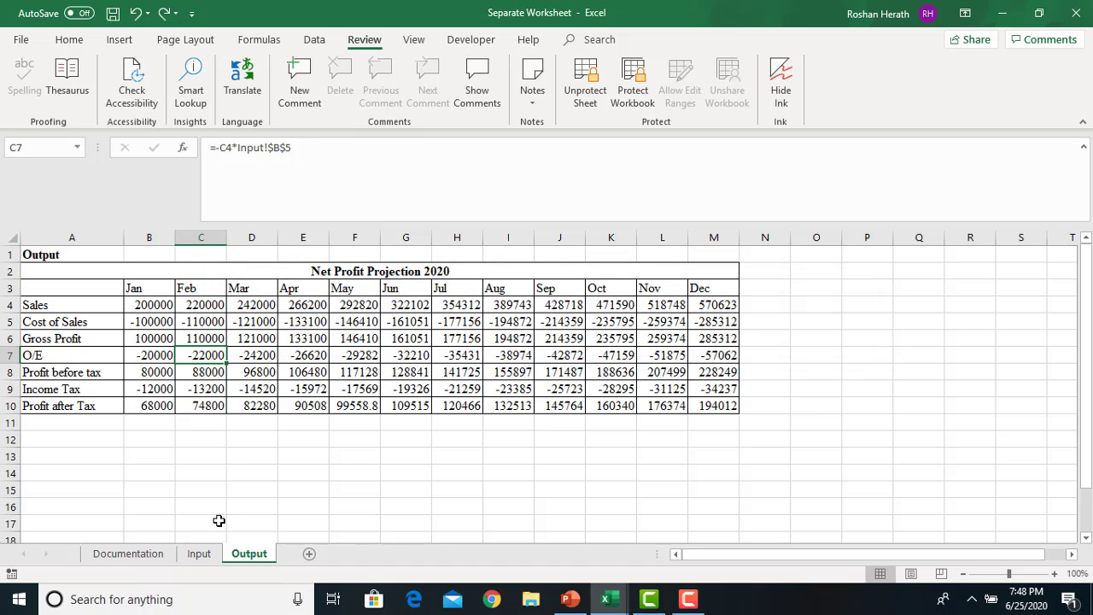
Enter 10000 as Sales in Jan in Input B2, then confirm Output recalculated and E6 stays locked
left_click(202, 563)
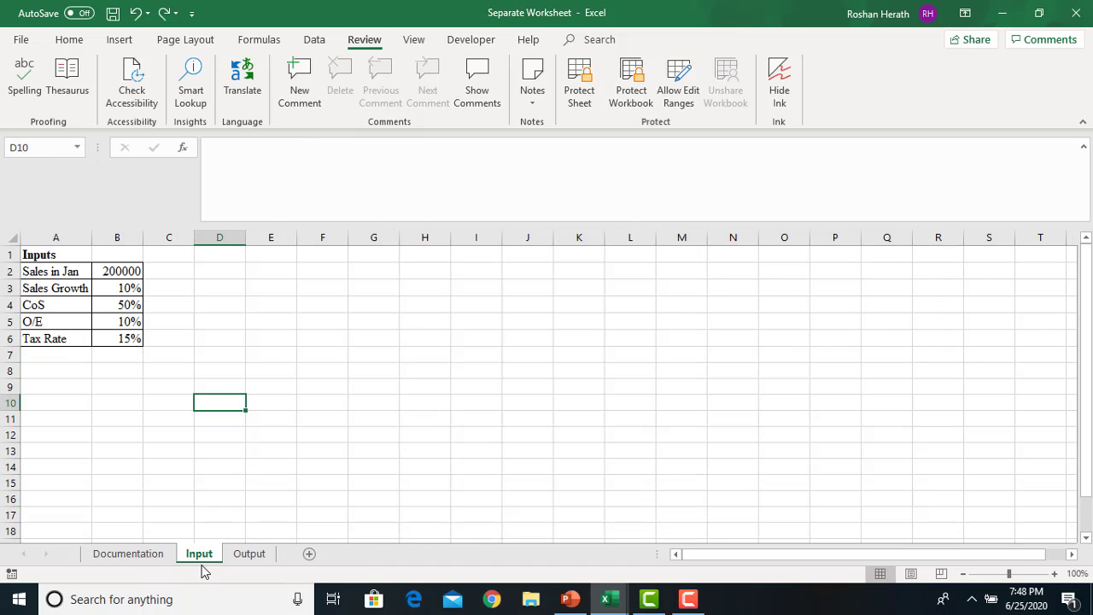
left_click(130, 272)
type("10000")
key("Return")
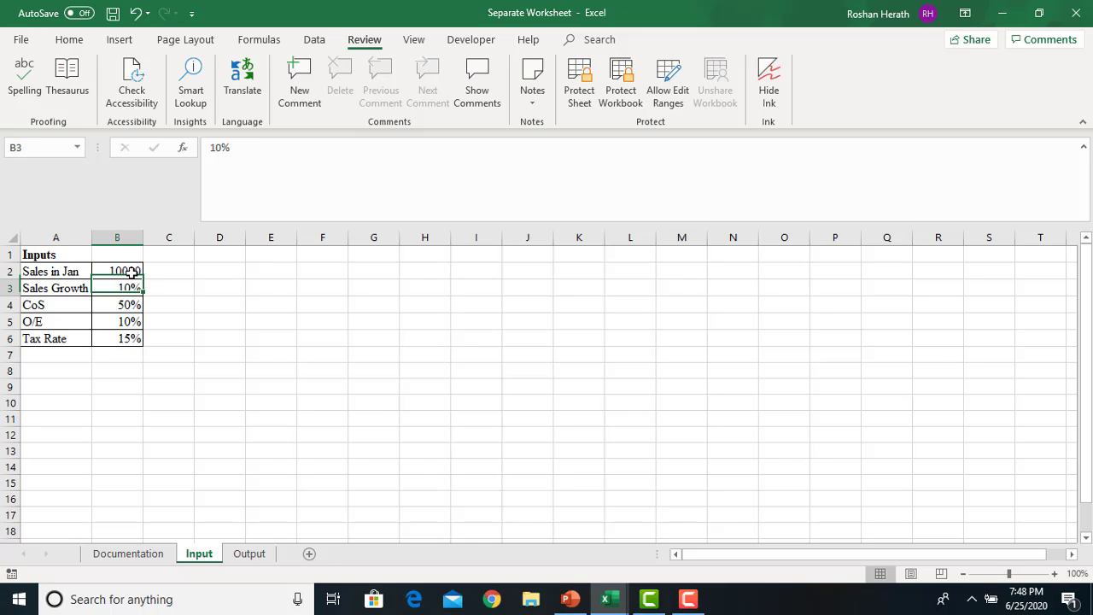
left_click(249, 553)
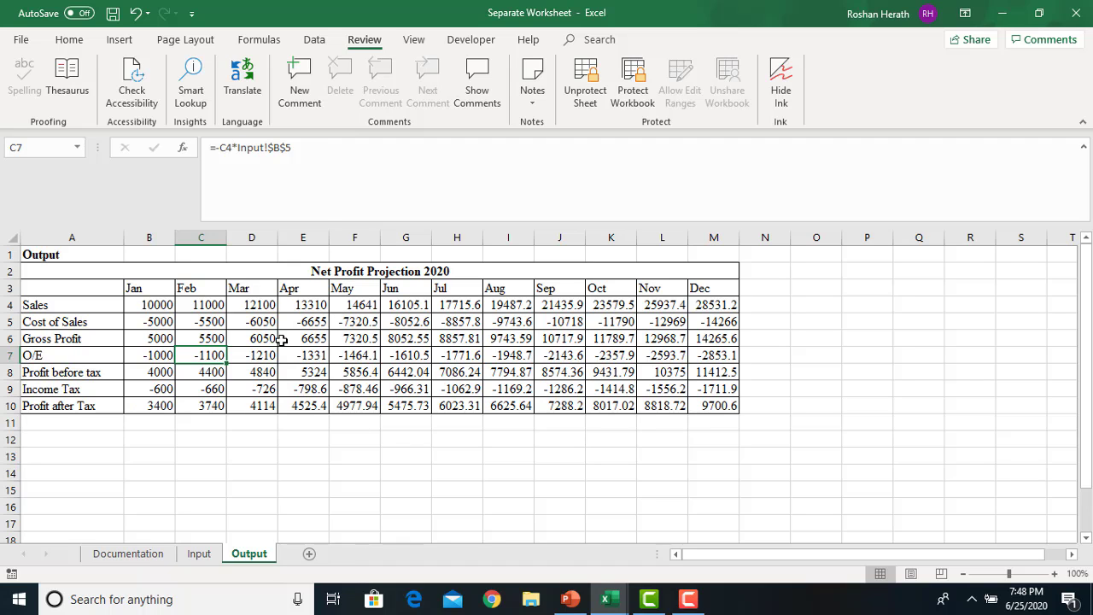
double_click(282, 340)
key("Return")
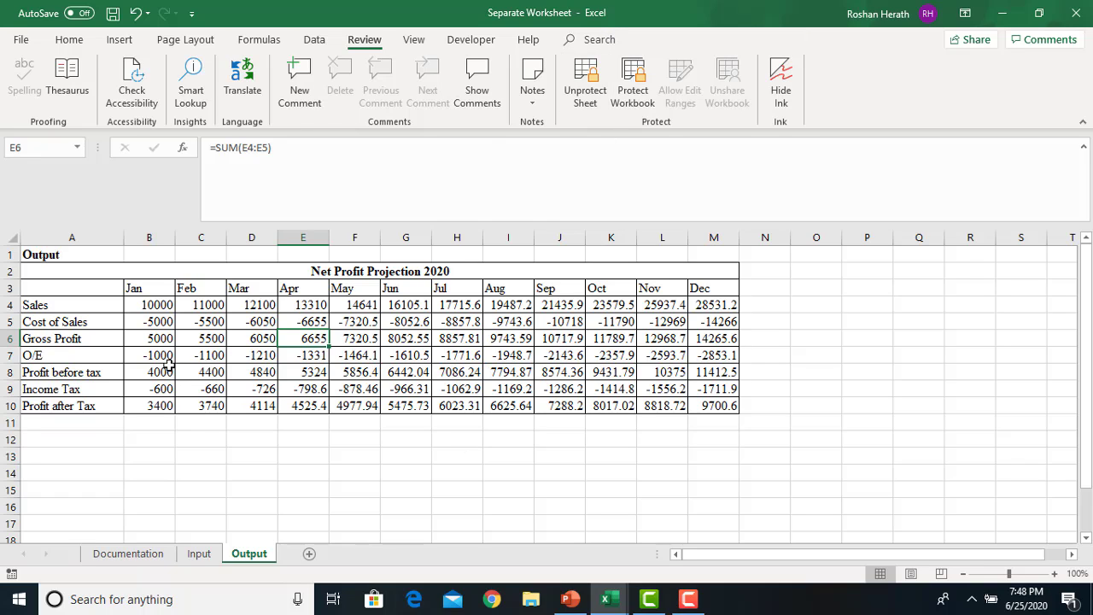
Unprotect the Output sheet with its password, then close Separate Worksheet.xlsx
left_click(577, 104)
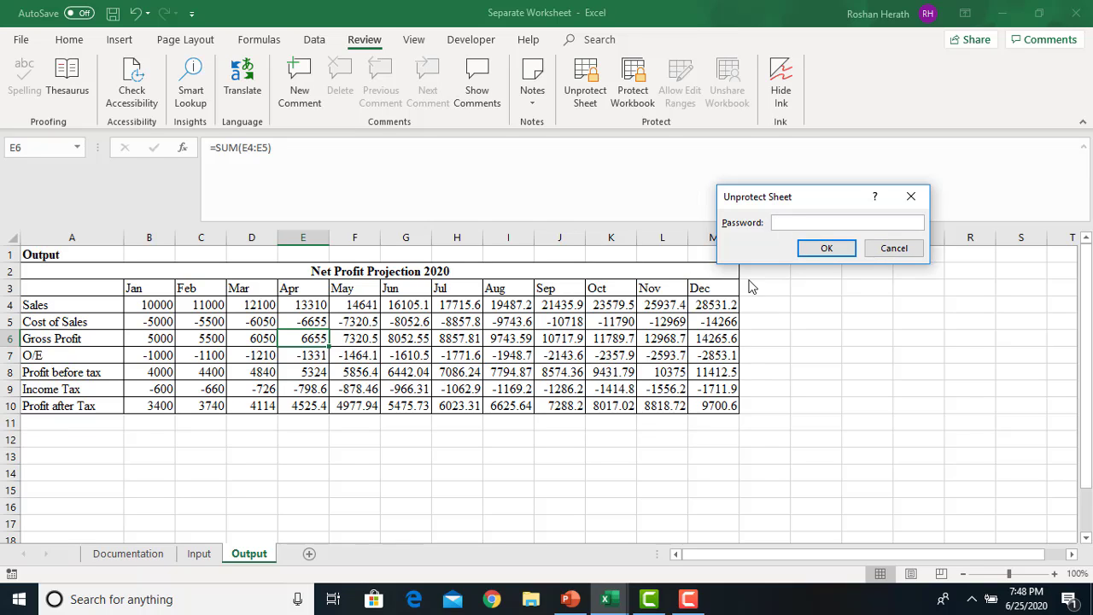
type("123")
key("Return")
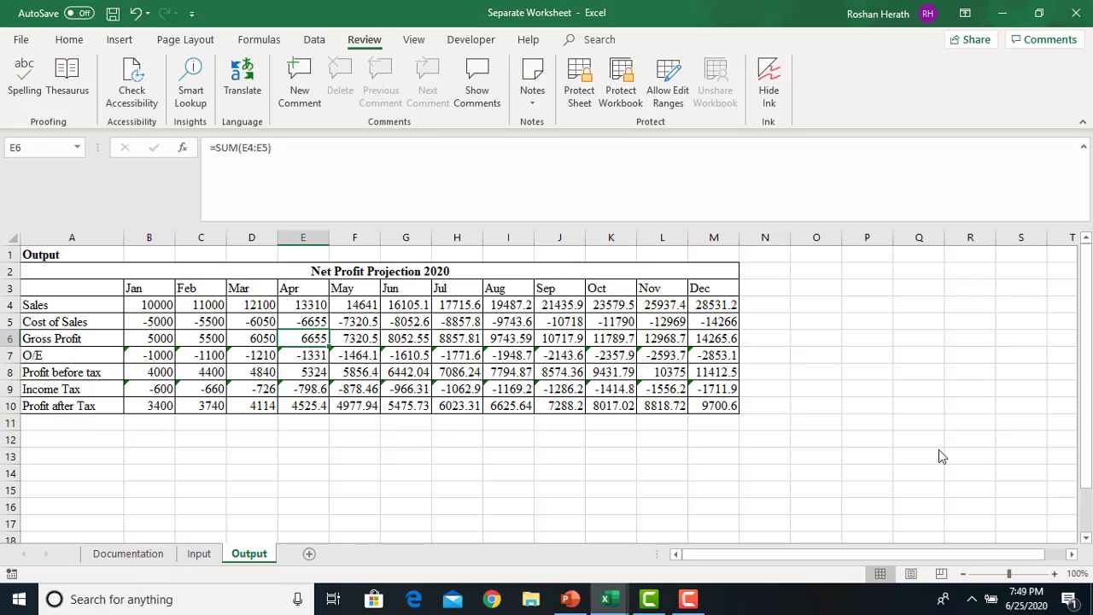
left_click(1075, 17)
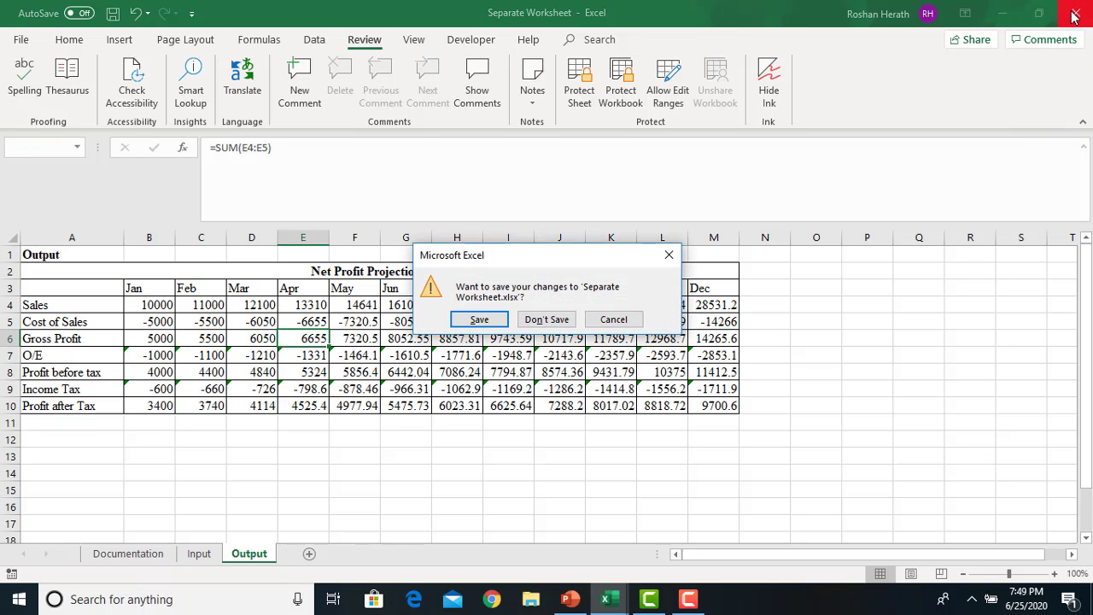
left_click(471, 323)
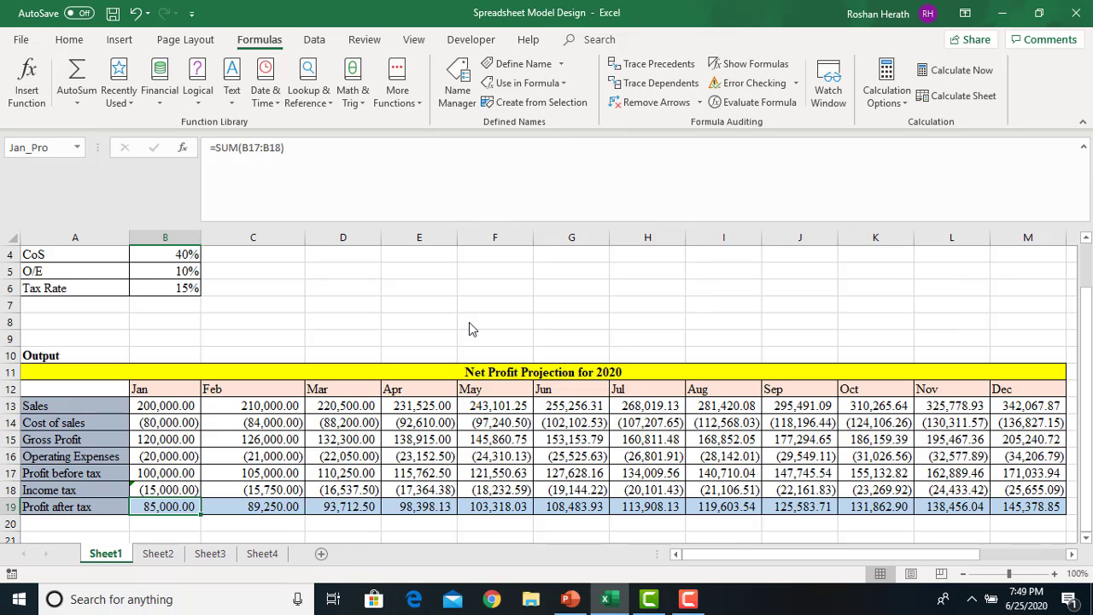
left_click(569, 599)
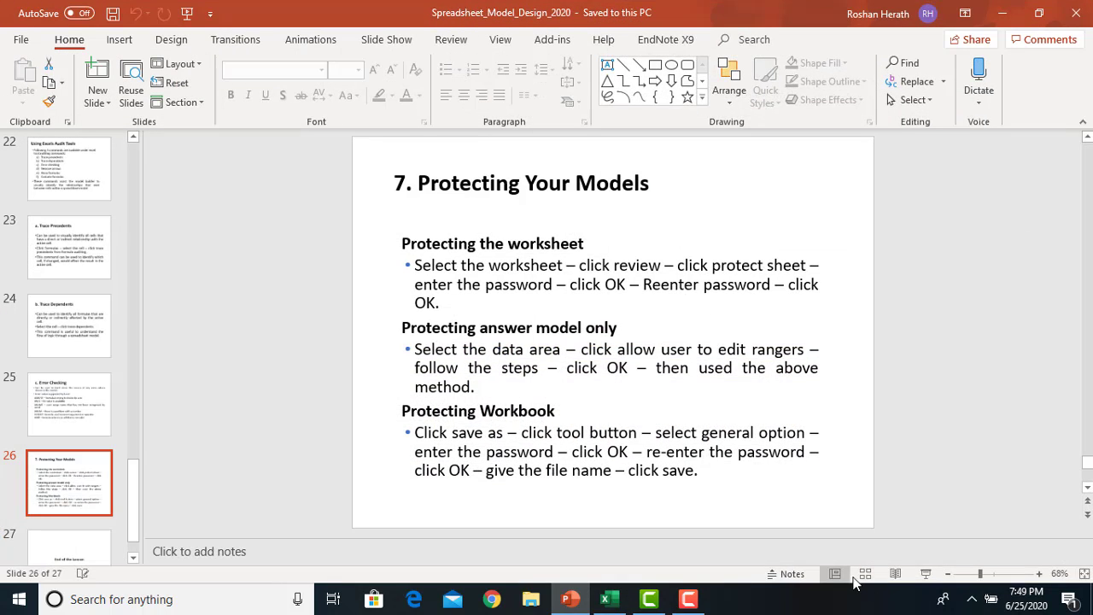
left_click(925, 573)
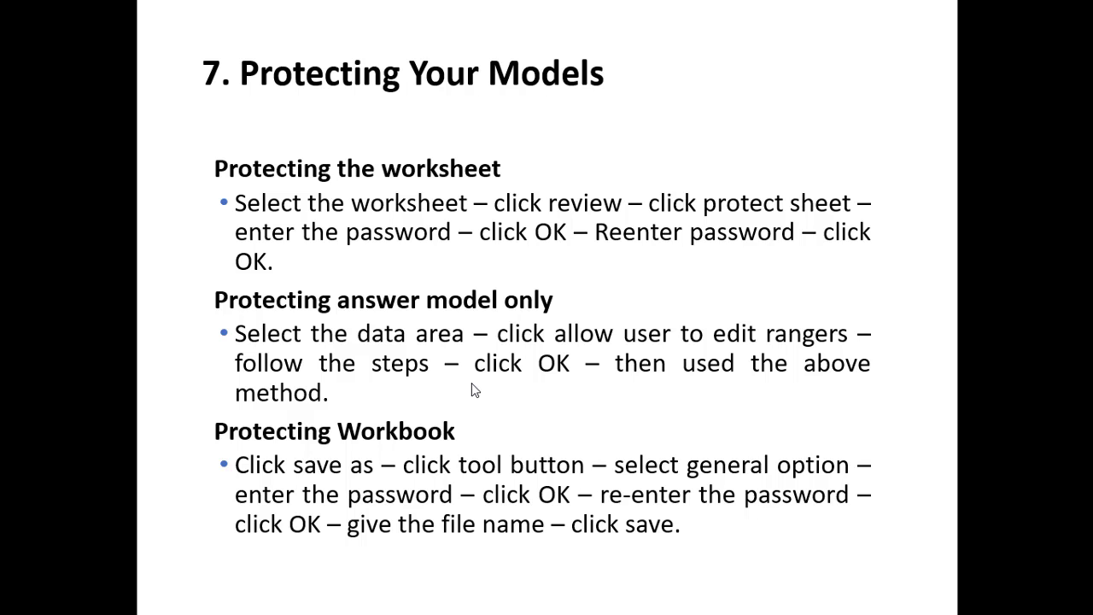
key("Escape")
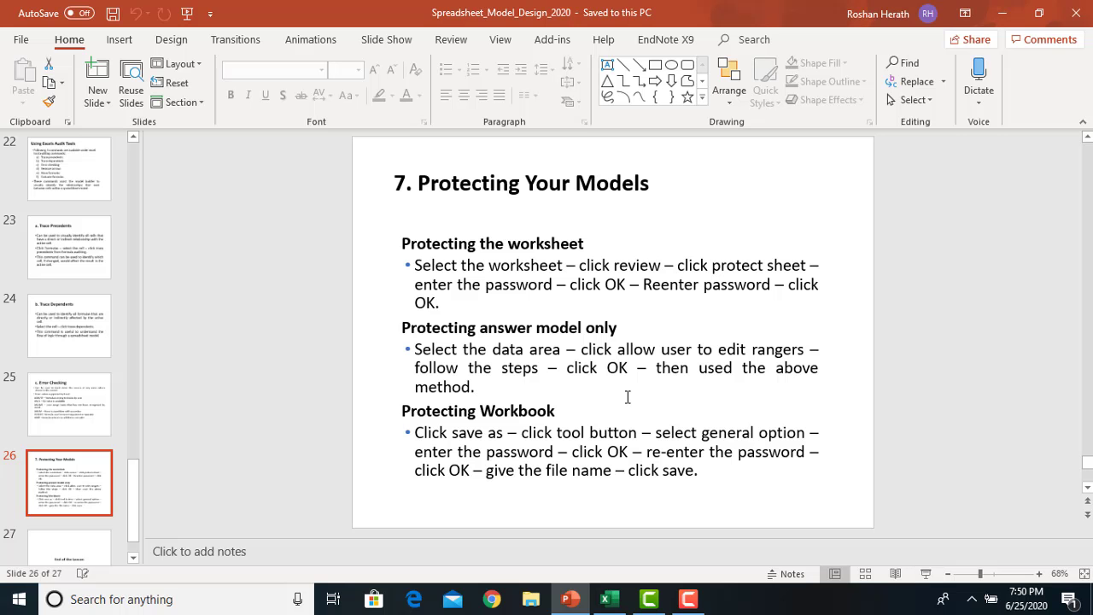
left_click(621, 605)
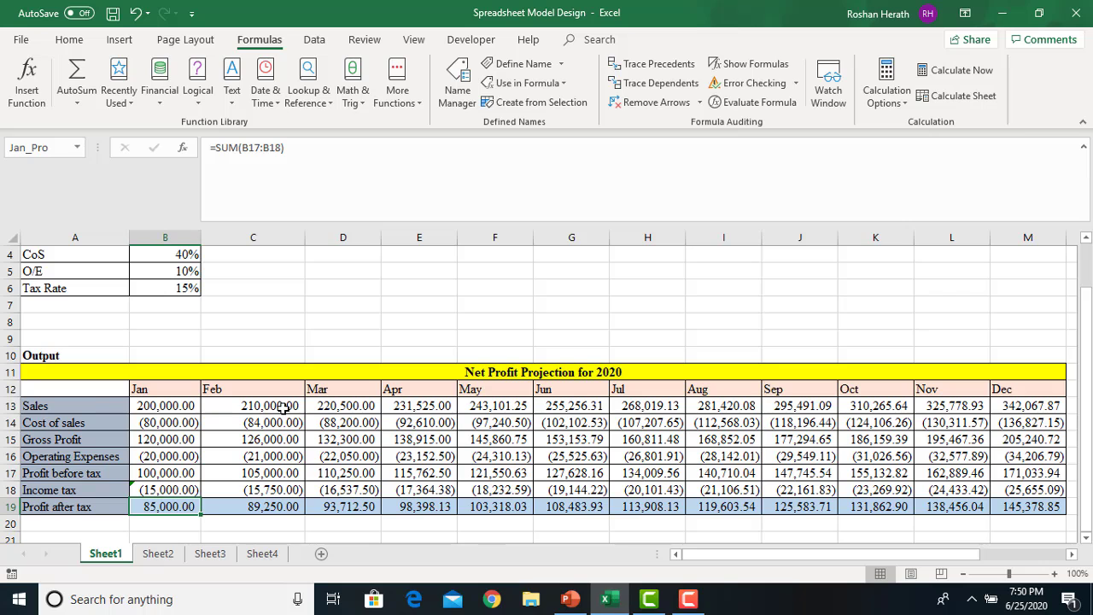
Define an editable range titled Inputs covering A1:B6 through Allow Edit Ranges
left_click_drag(1084, 331, 1082, 268)
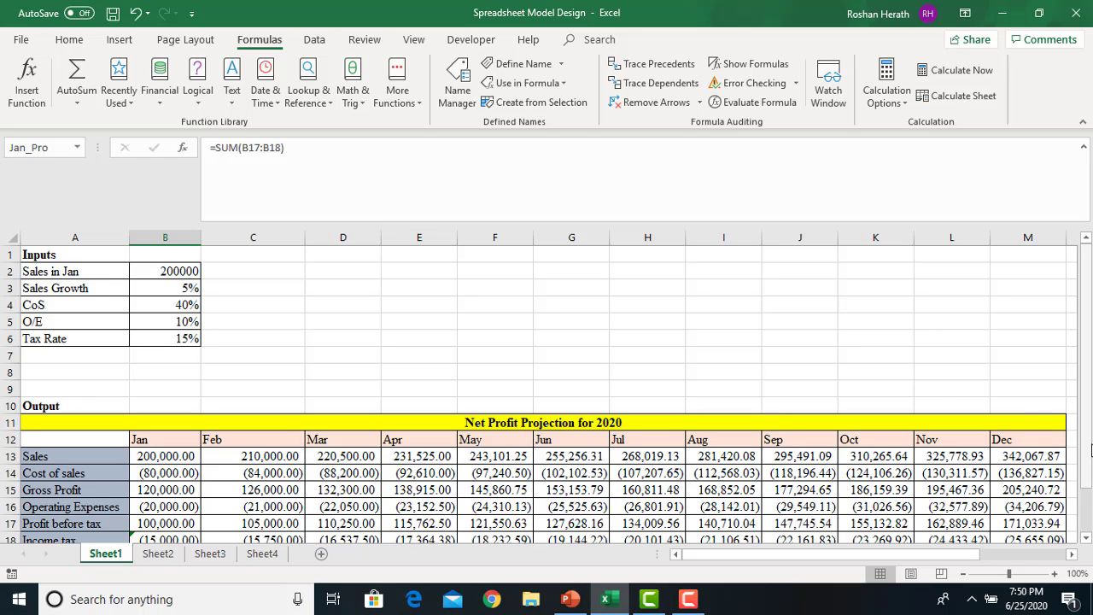
left_click(574, 361)
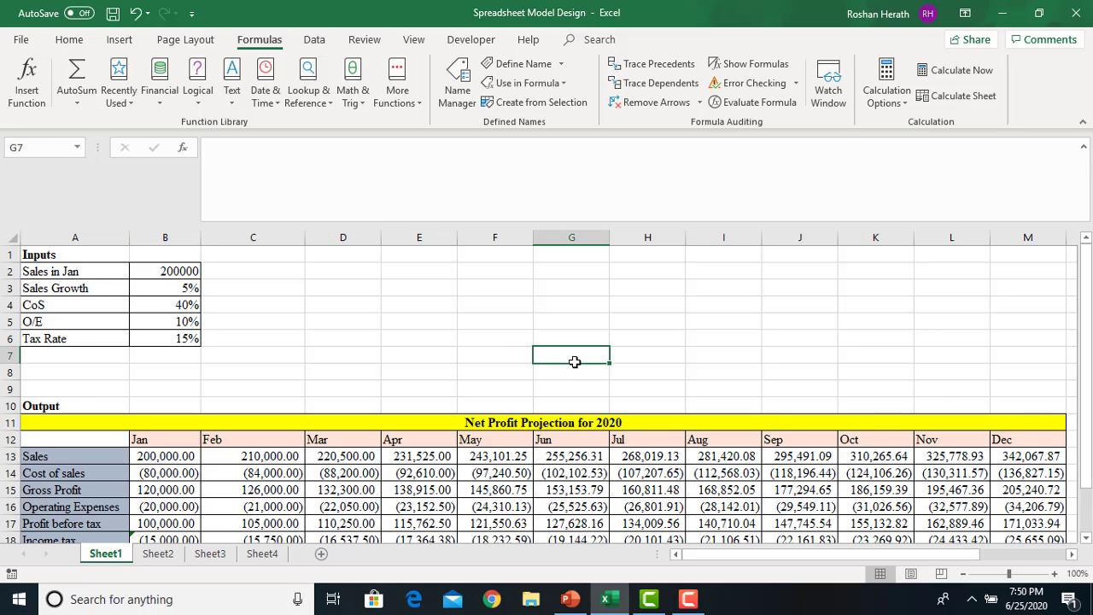
left_click(482, 322)
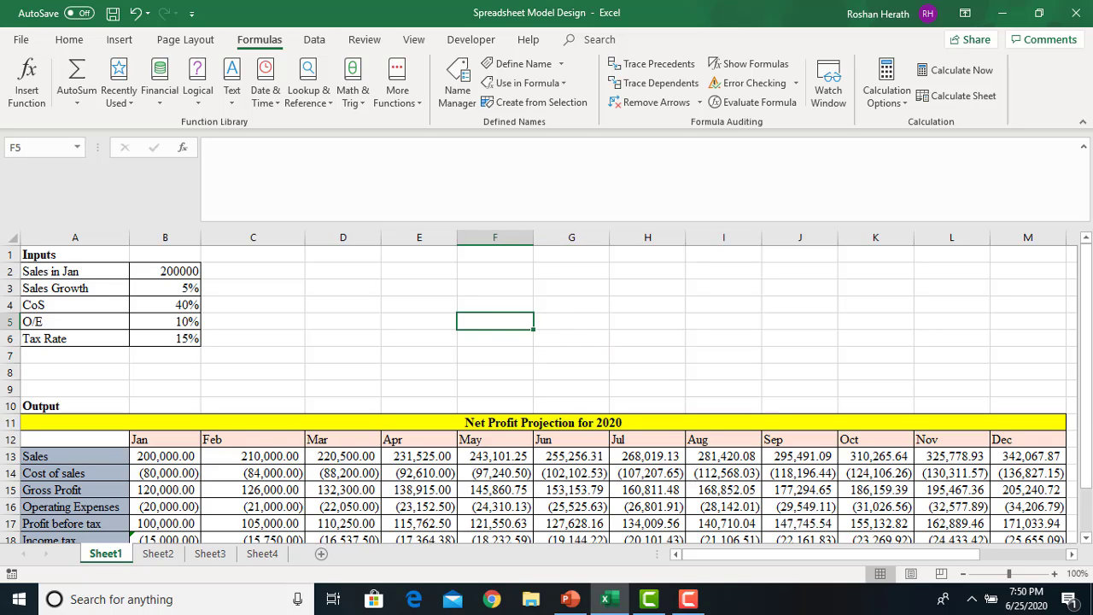
left_click_drag(28, 254, 157, 337)
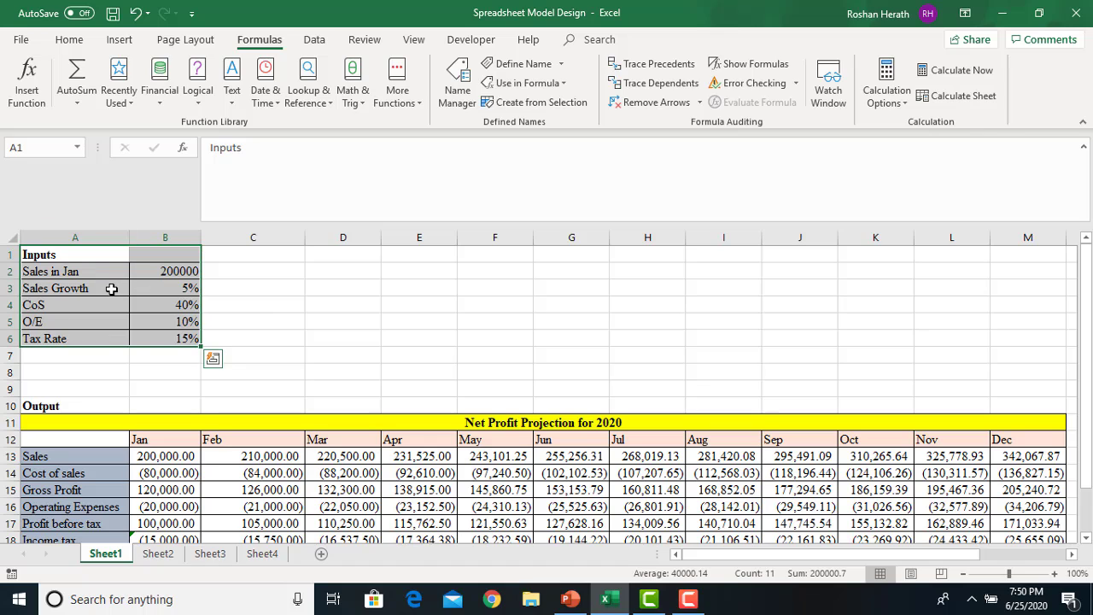
left_click(369, 43)
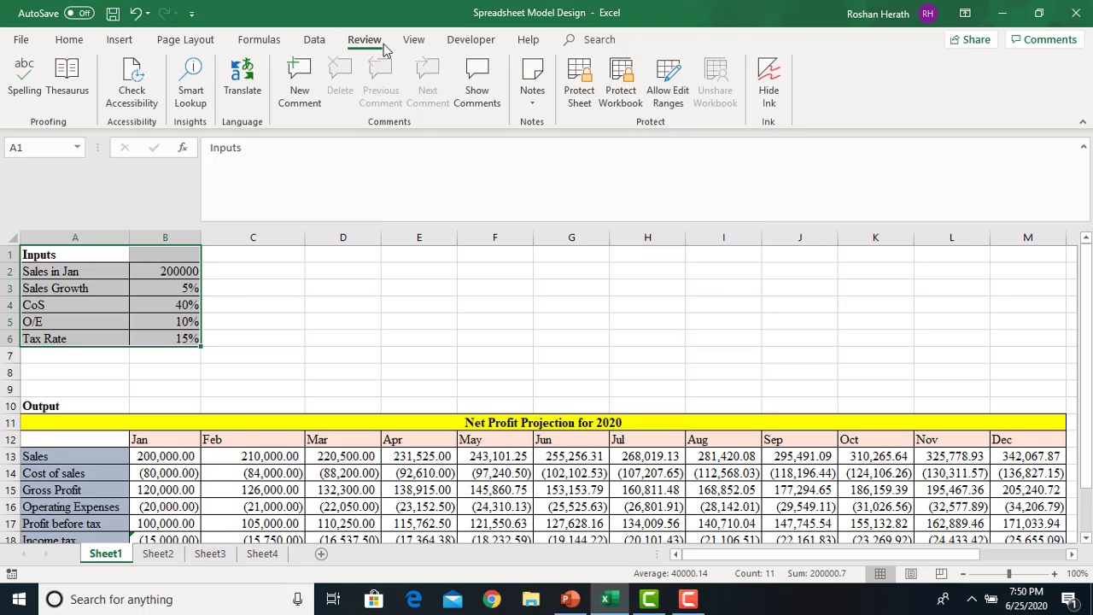
left_click(672, 75)
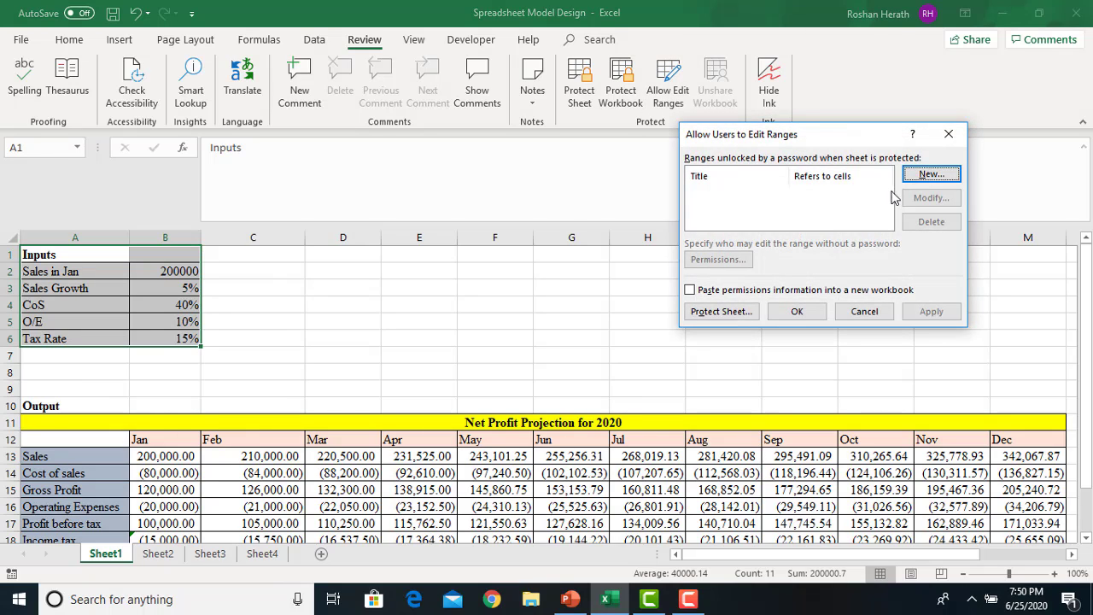
left_click(929, 176)
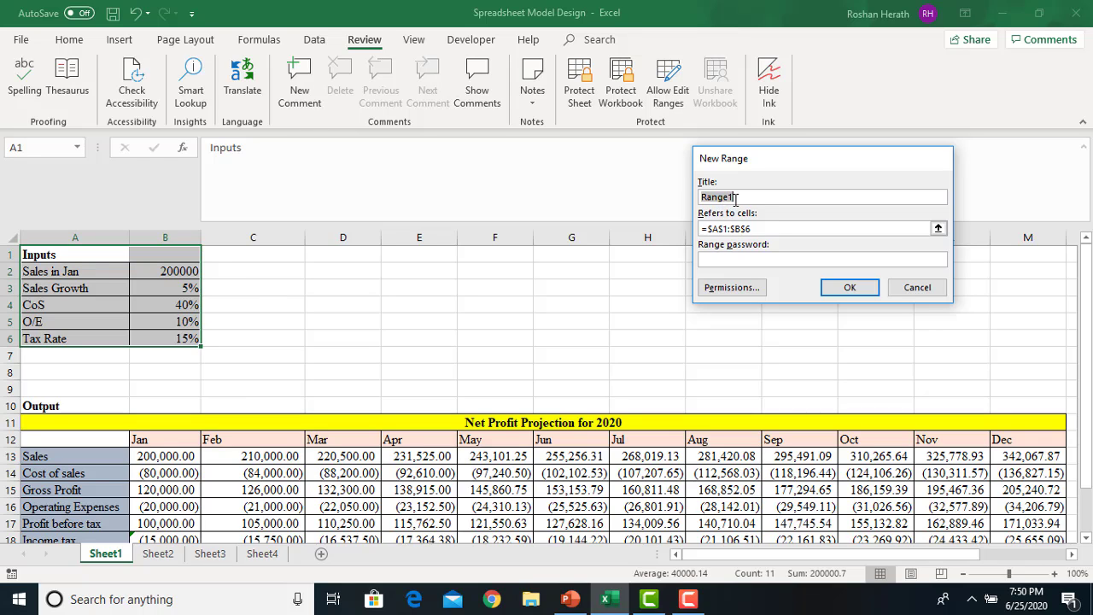
type("INPUT")
key("BackSpace")
key("BackSpace")
key("BackSpace")
key("BackSpace")
type("nputs")
left_click(938, 228)
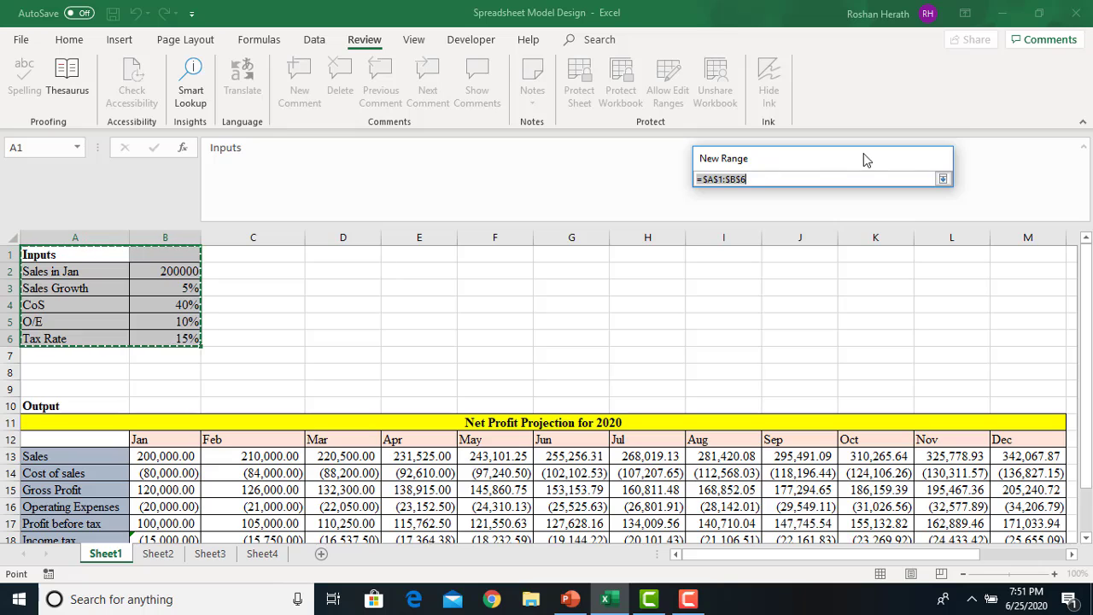
left_click(942, 178)
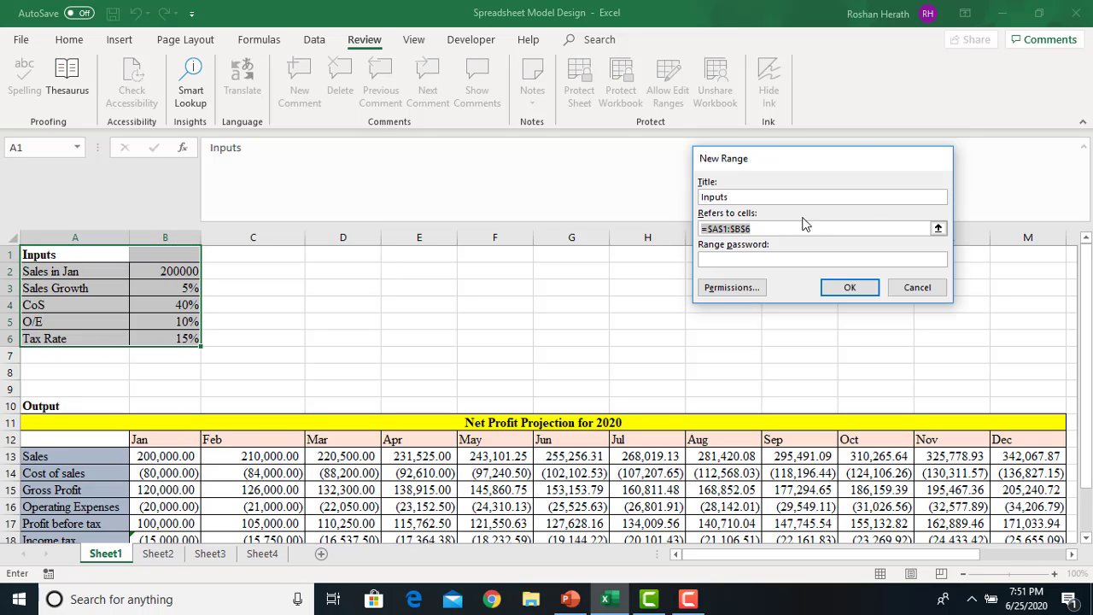
left_click(849, 290)
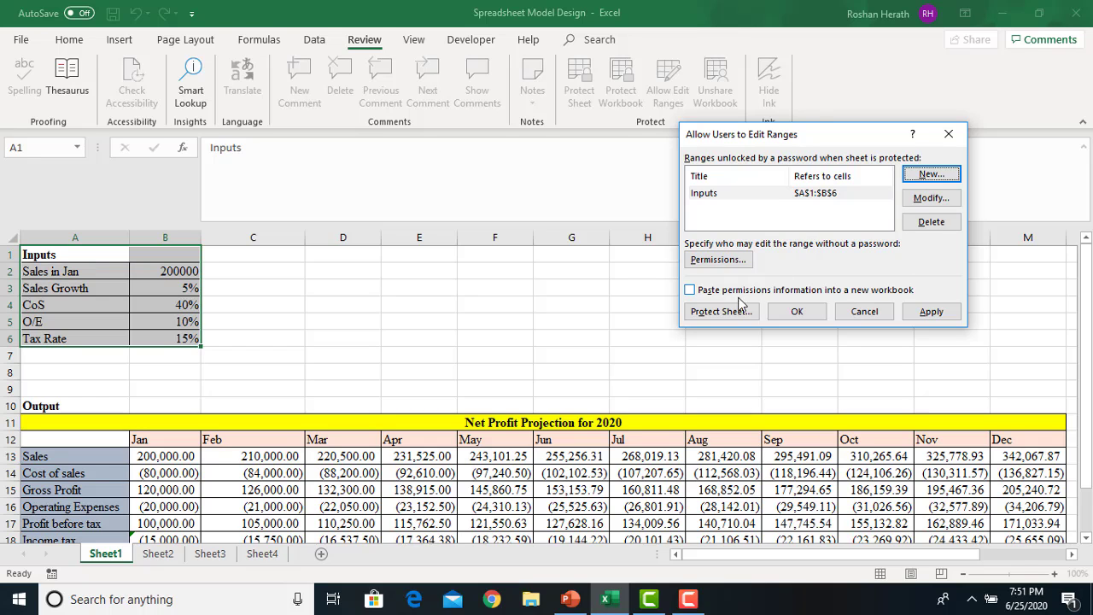
Protect Sheet1 with a password, entered and confirmed
left_click(708, 314)
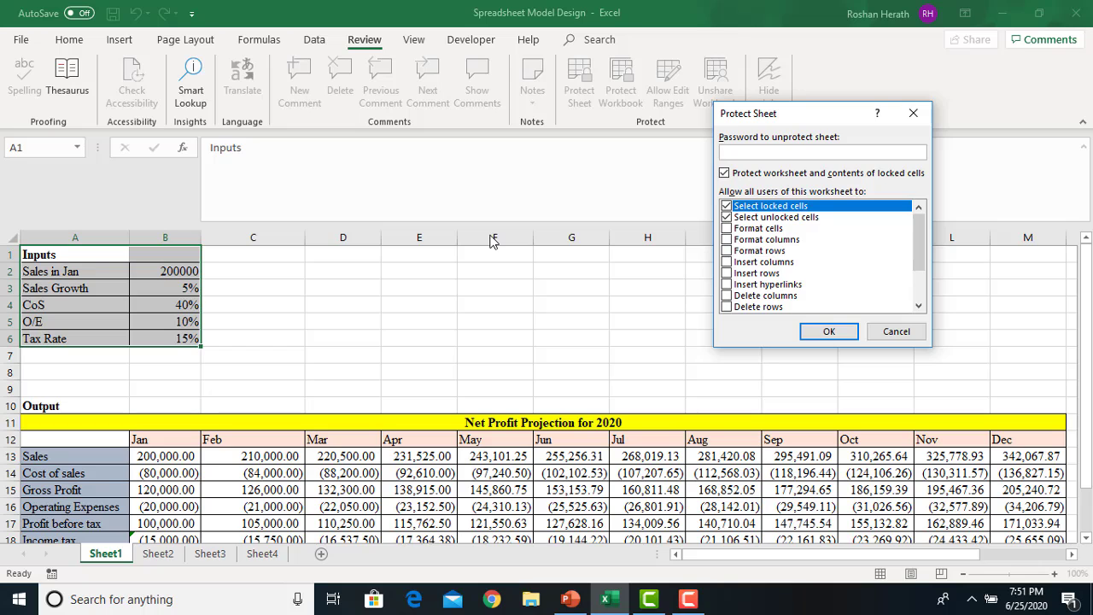
type("123")
left_click(808, 331)
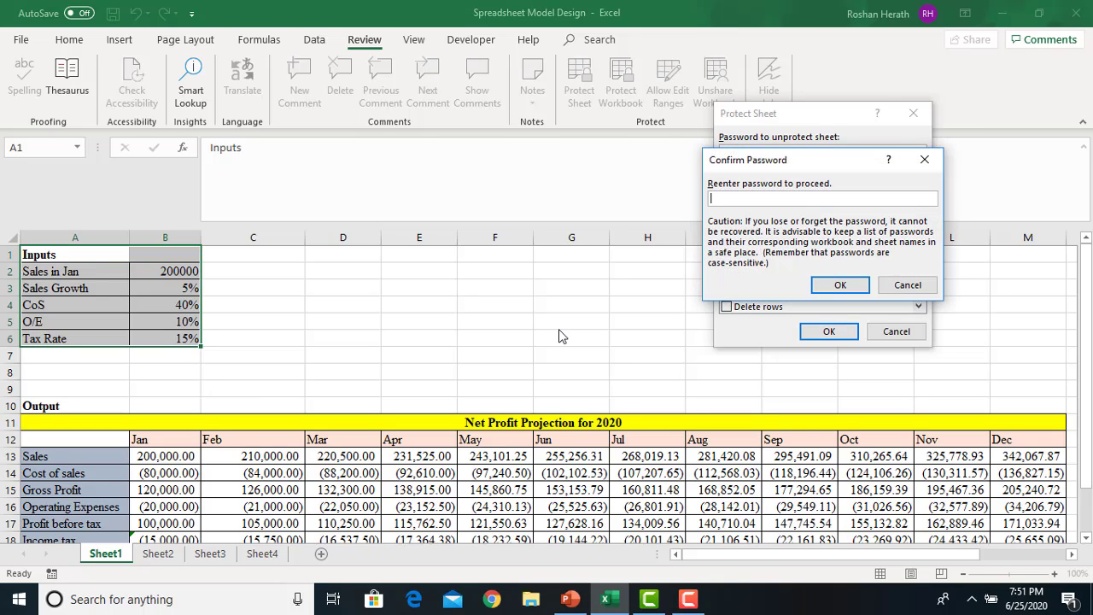
type("123")
left_click(841, 283)
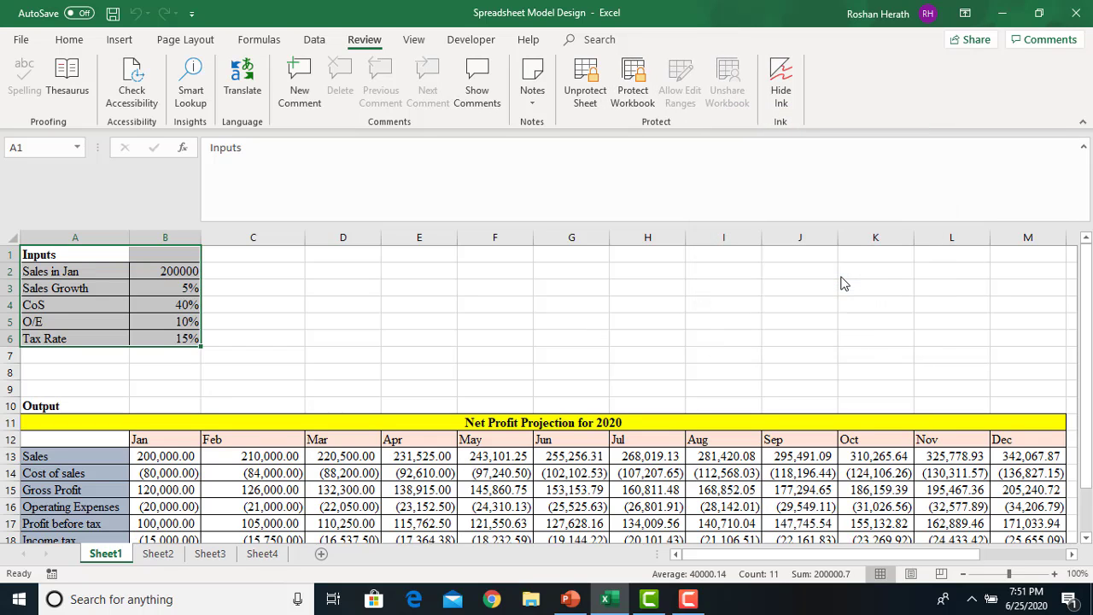
left_click(659, 309)
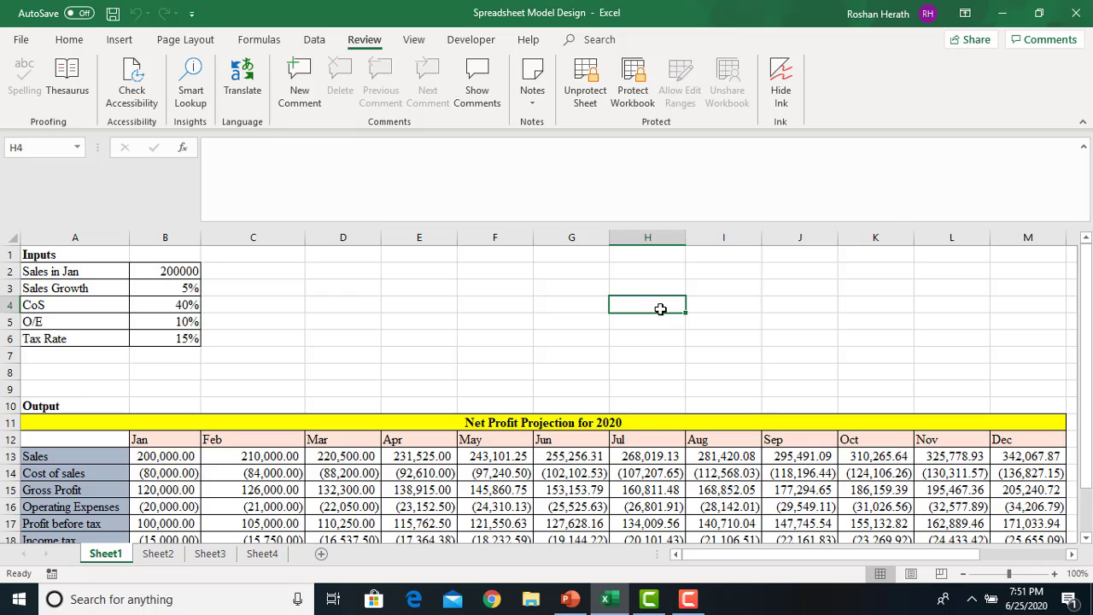
left_click(363, 389)
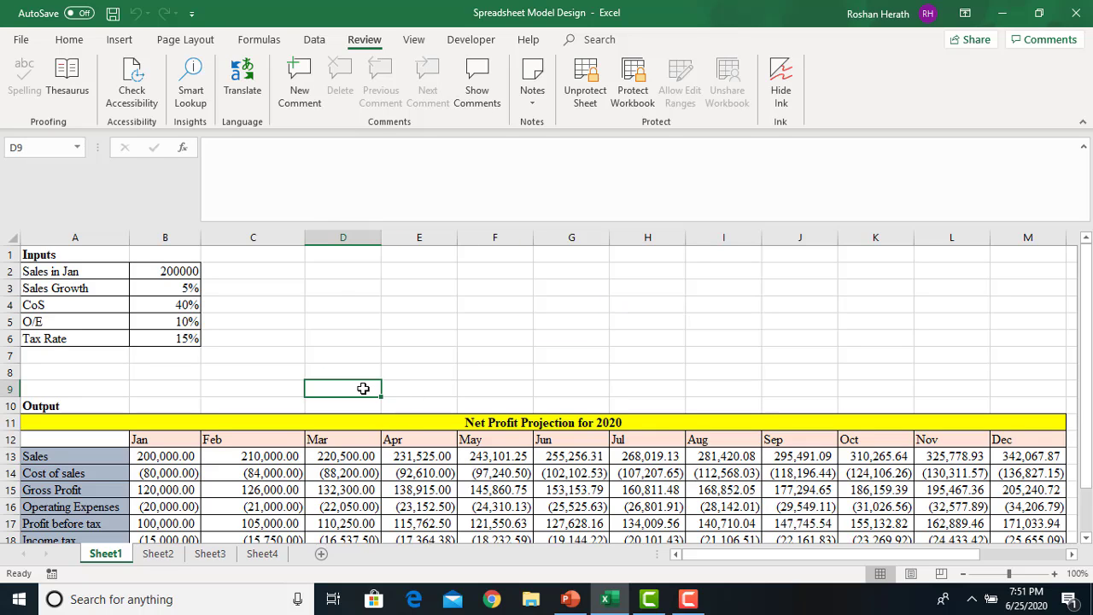
left_click(411, 478)
left_click(210, 463)
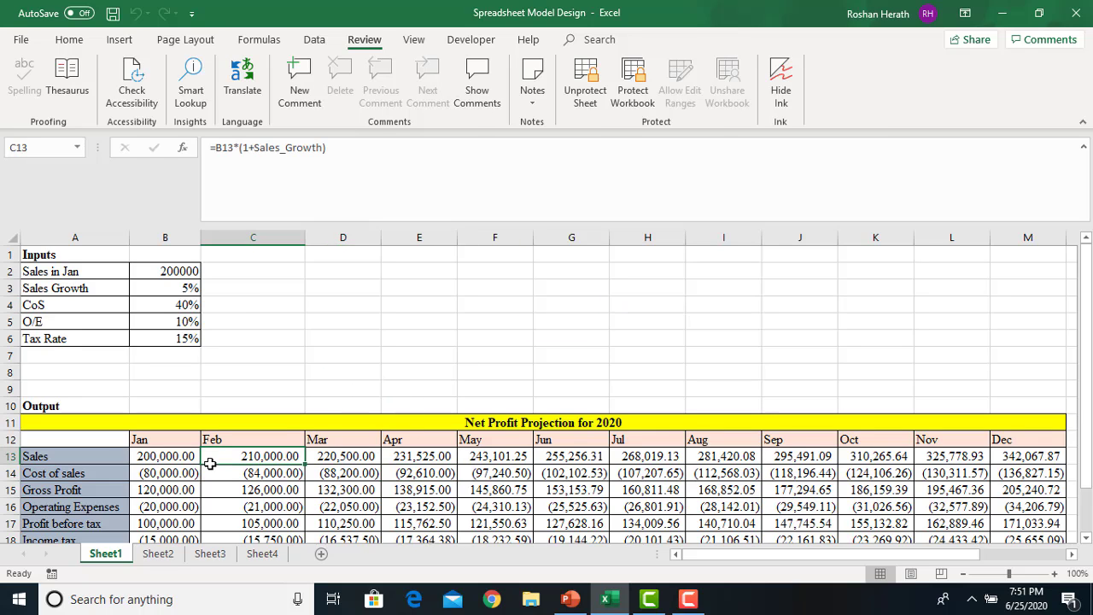
double_click(210, 464)
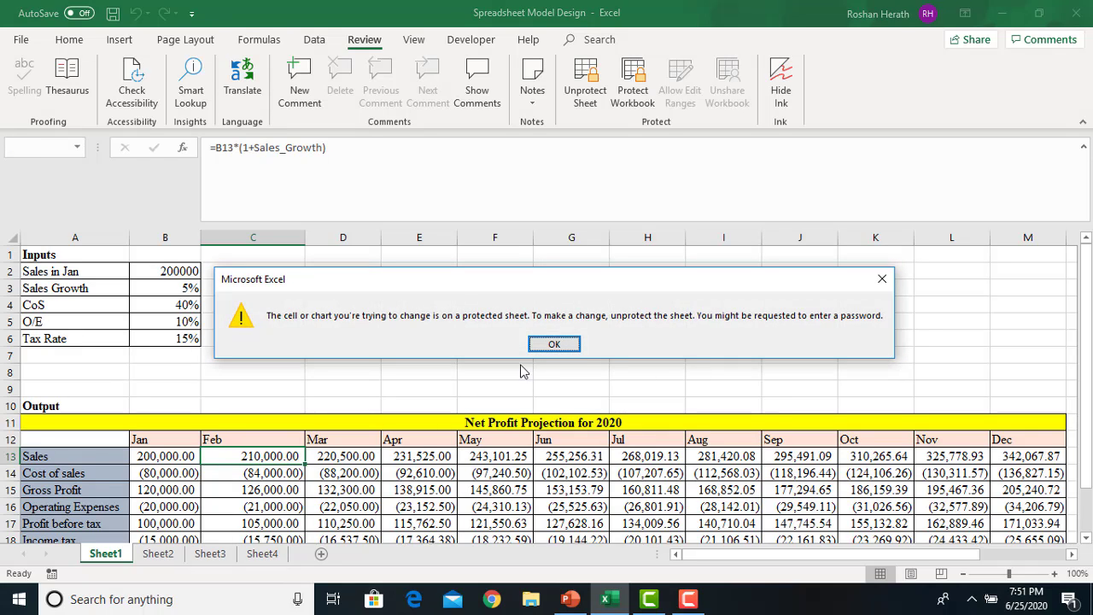
left_click(550, 343)
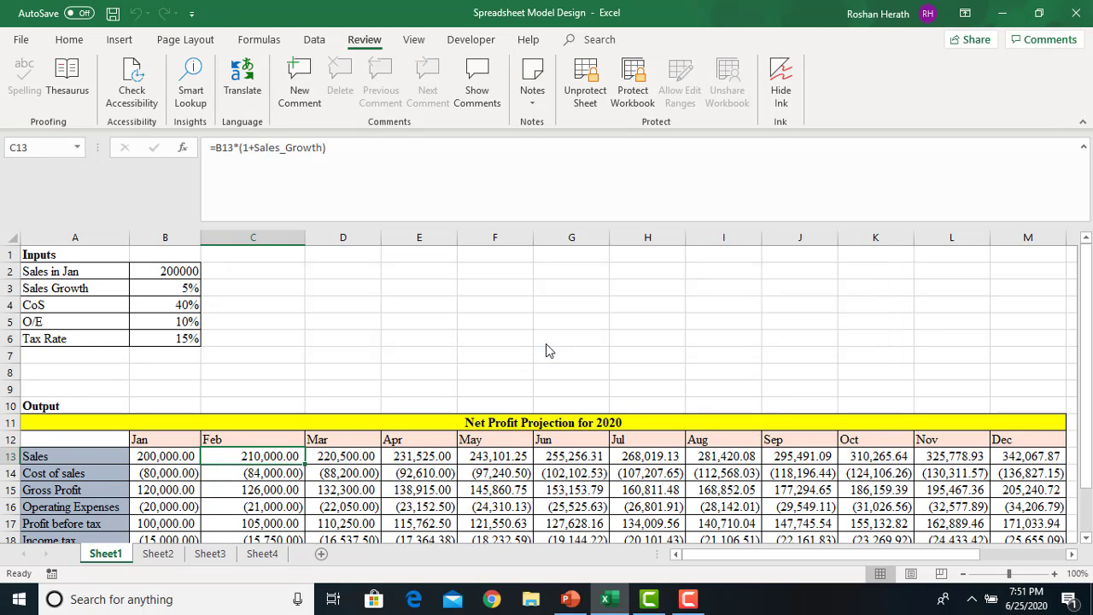
left_click(160, 270)
type("100000")
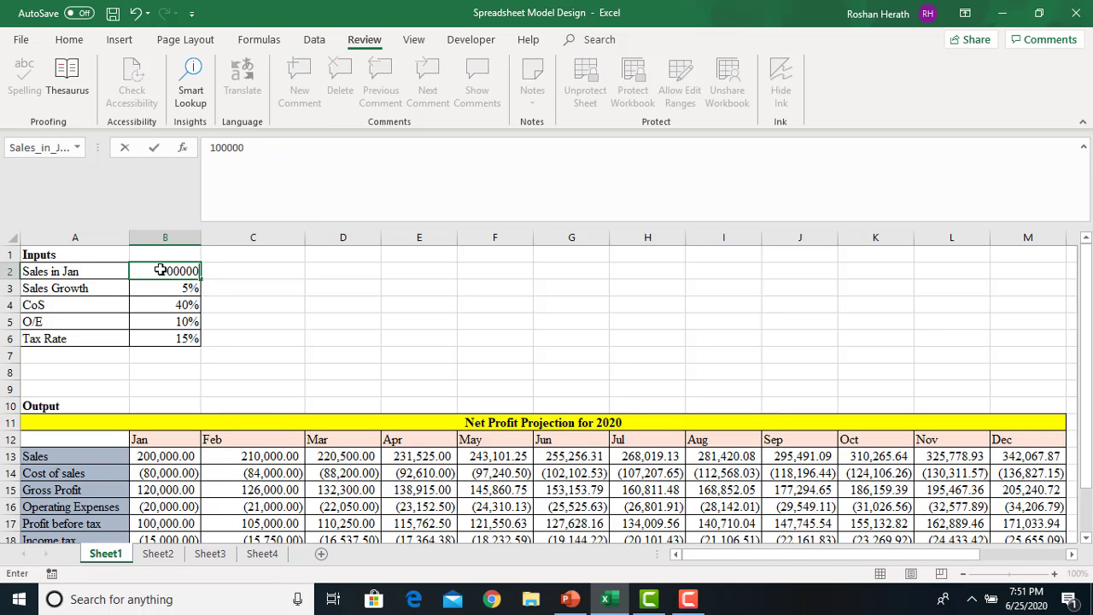
key("Return")
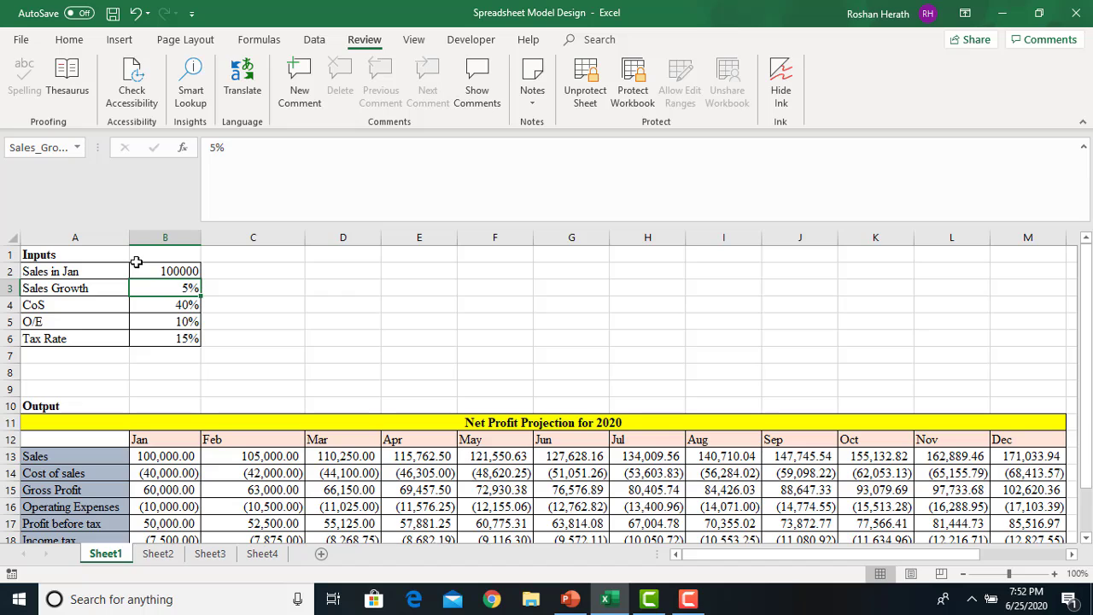
left_click(175, 473)
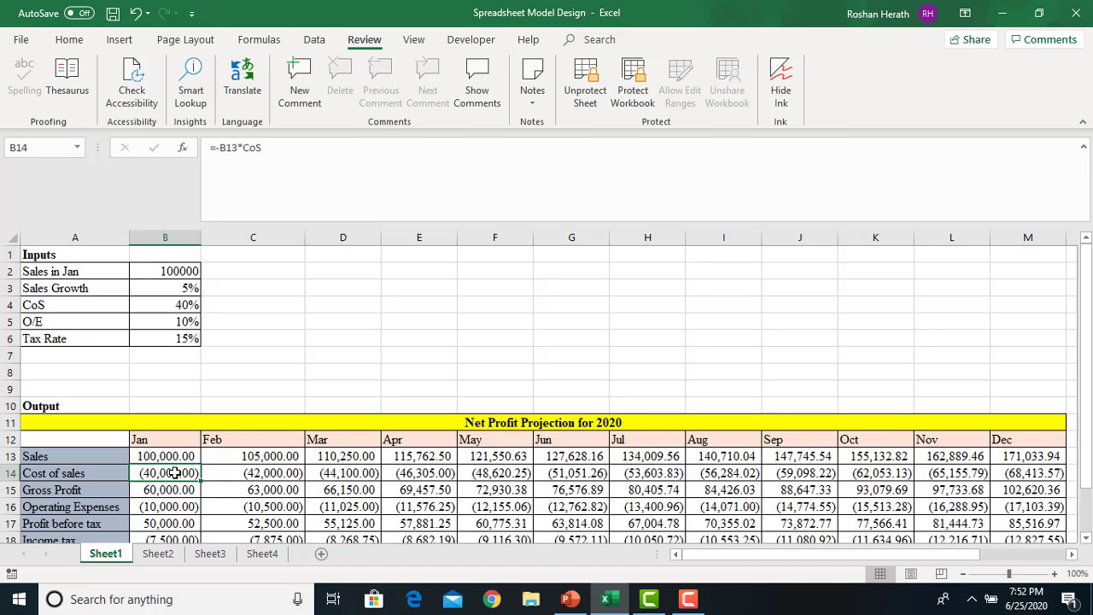
double_click(175, 473)
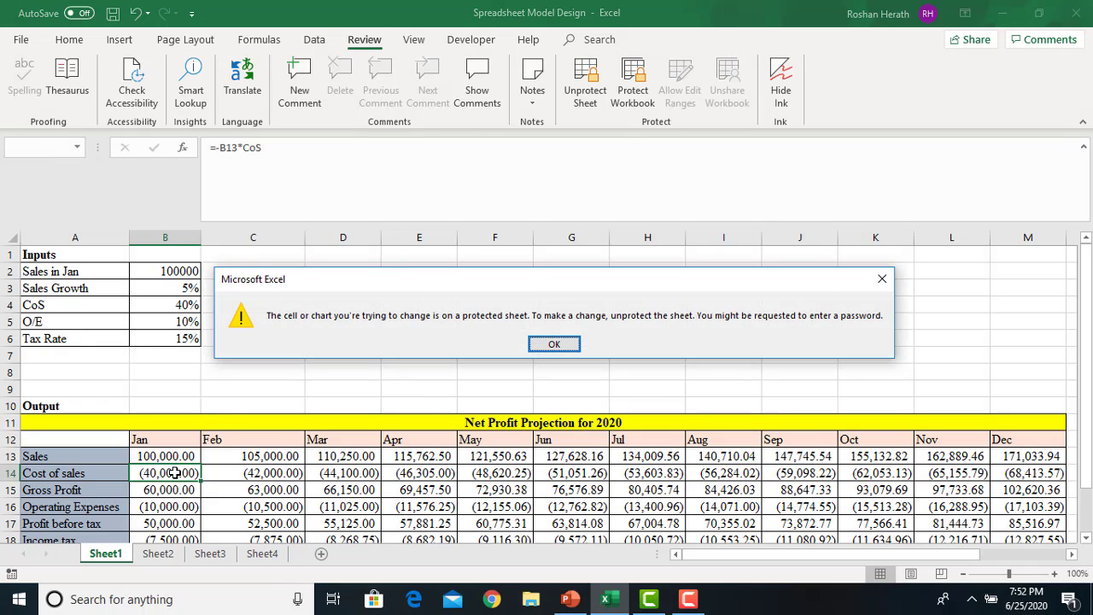
left_click(539, 345)
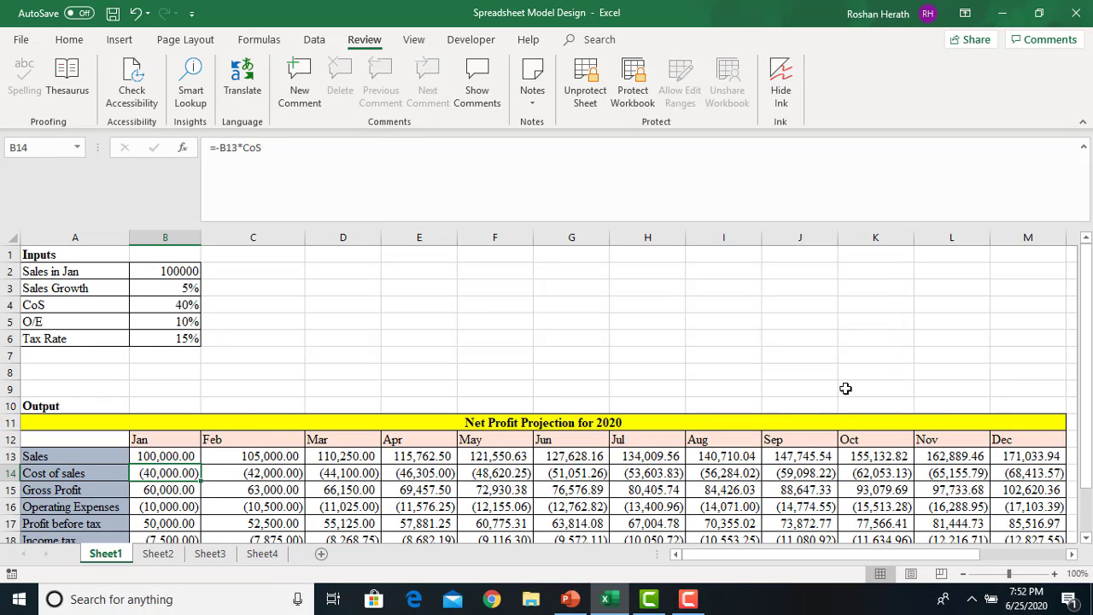
left_click(159, 265)
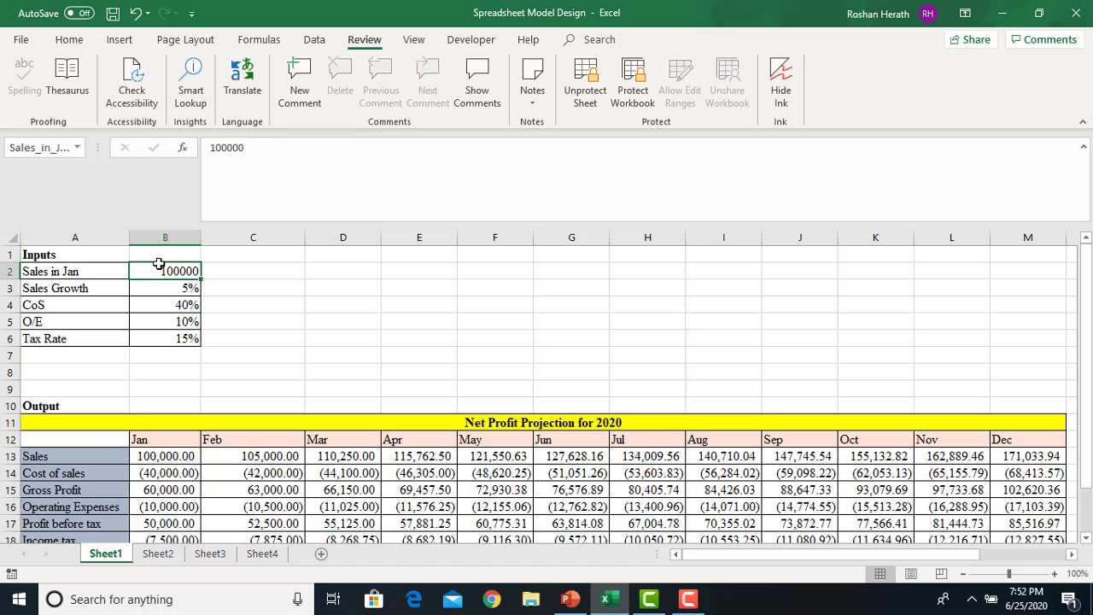
type("200000")
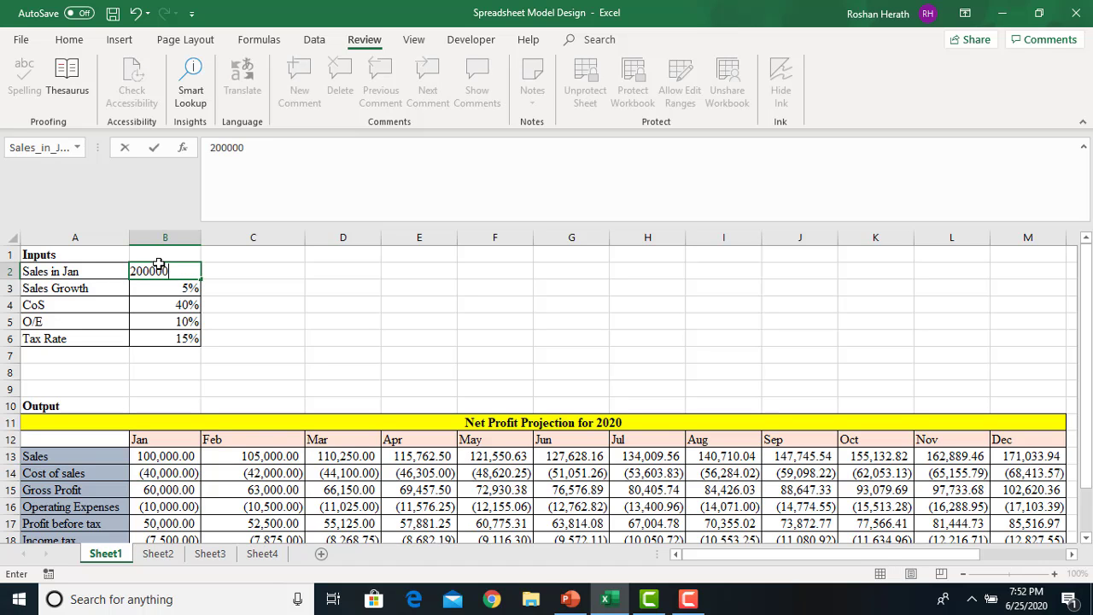
key("Return")
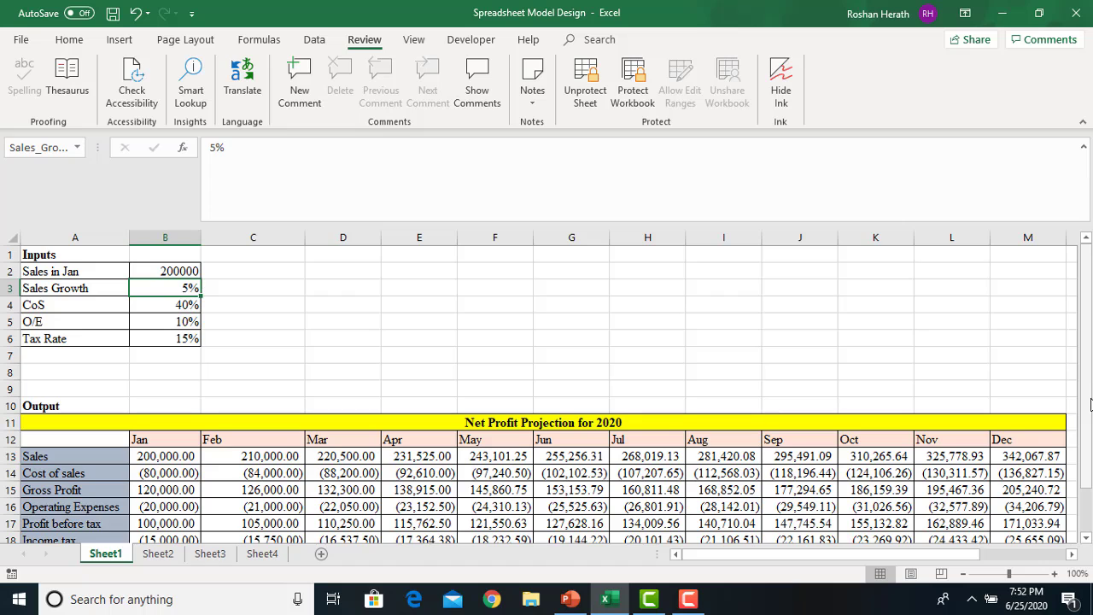
scroll(1084, 401, "down", 1)
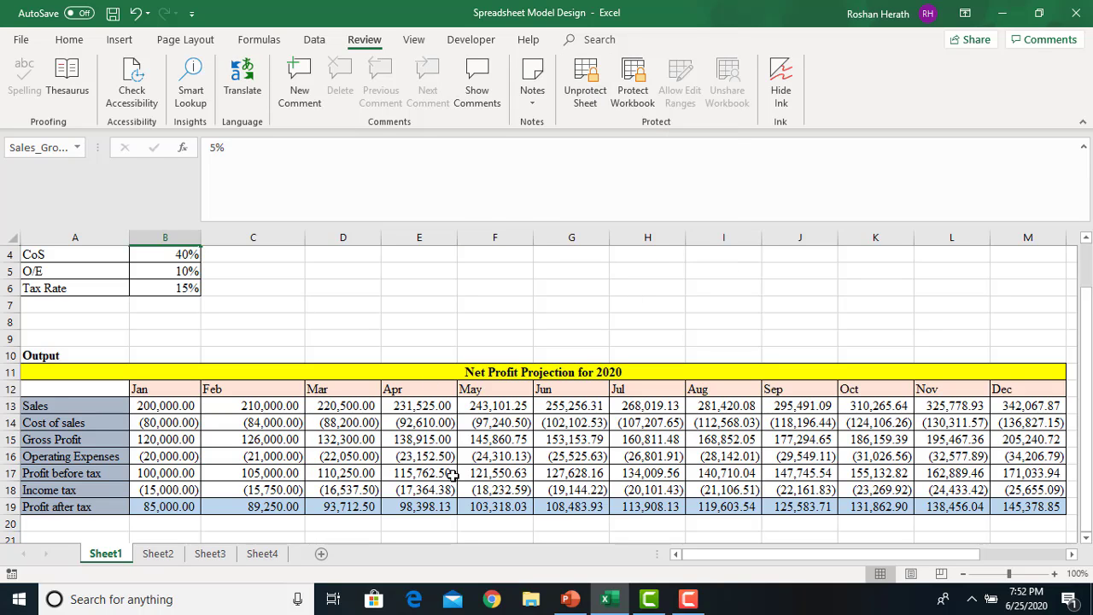
left_click_drag(1088, 340, 1087, 292)
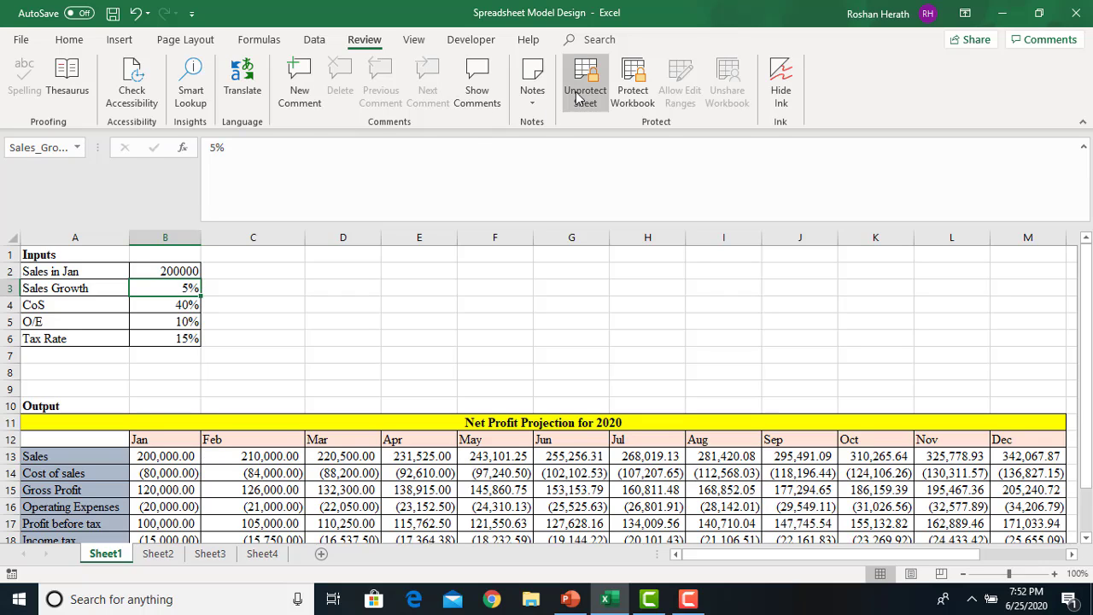
Unprotect Sheet1 with its password, save the workbook and close Excel
left_click(581, 94)
type("123")
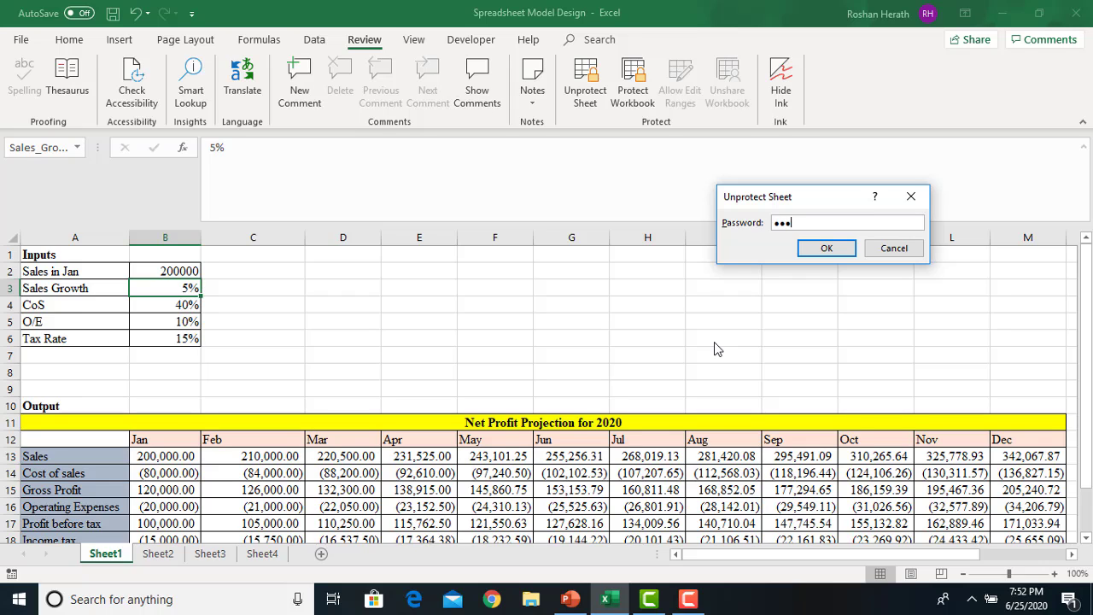
key("BackSpace")
key("BackSpace")
key("BackSpace")
type("123")
key("Return")
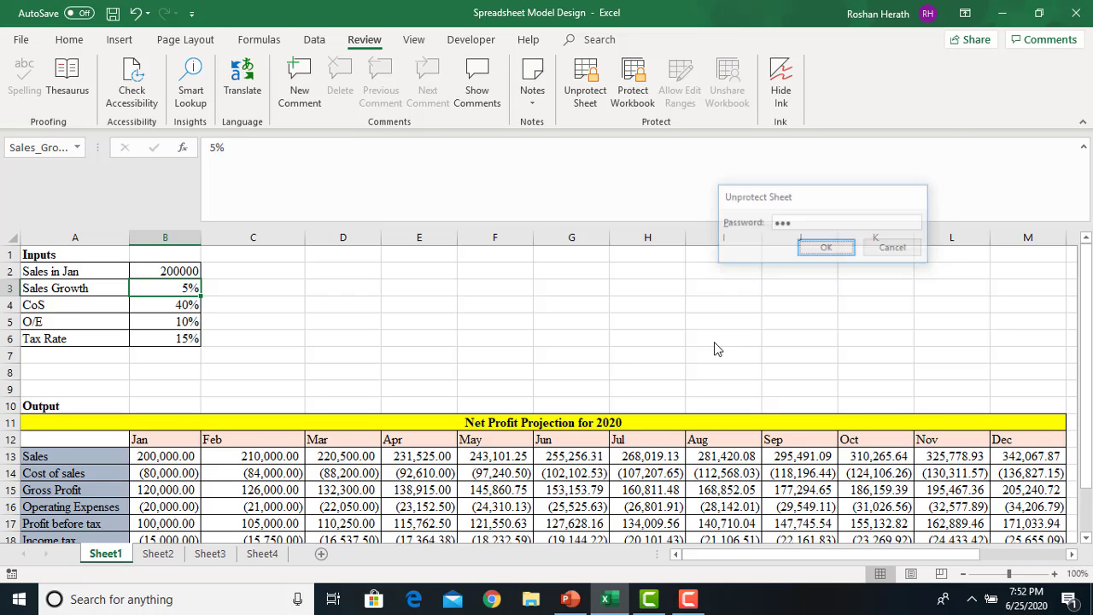
left_click(112, 13)
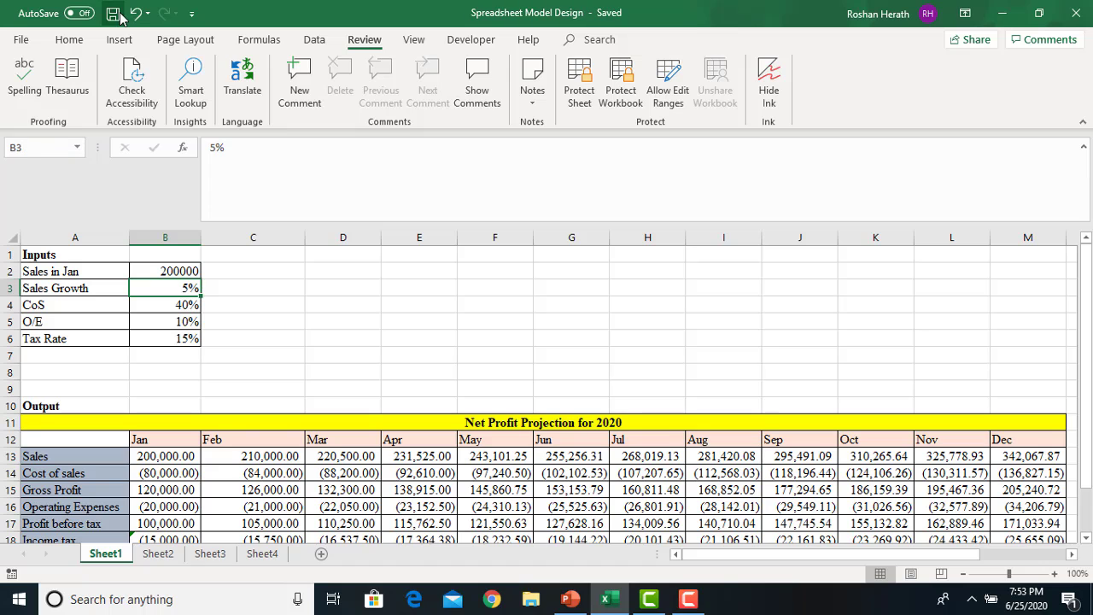
left_click(1069, 22)
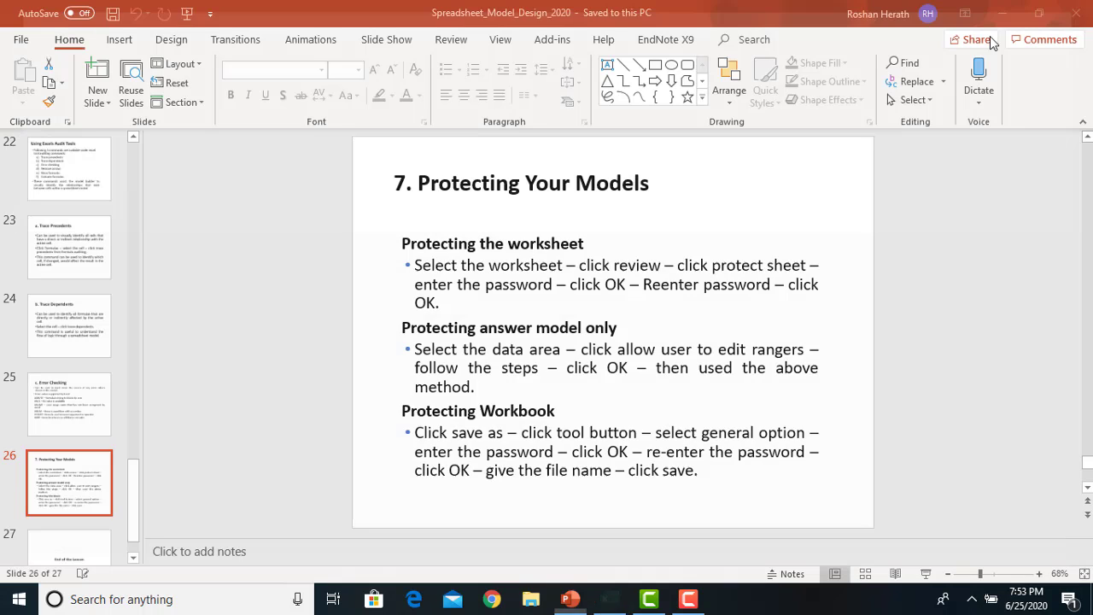
Show the Protecting Your Models slide full screen, end the show, and minimise PowerPoint
left_click(927, 574)
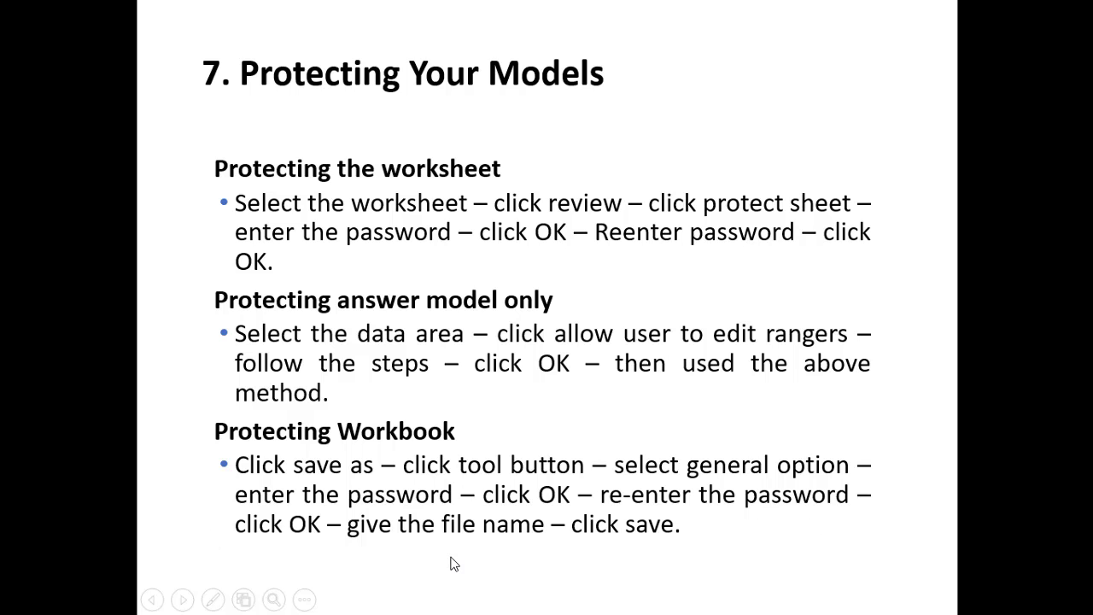
key("Escape")
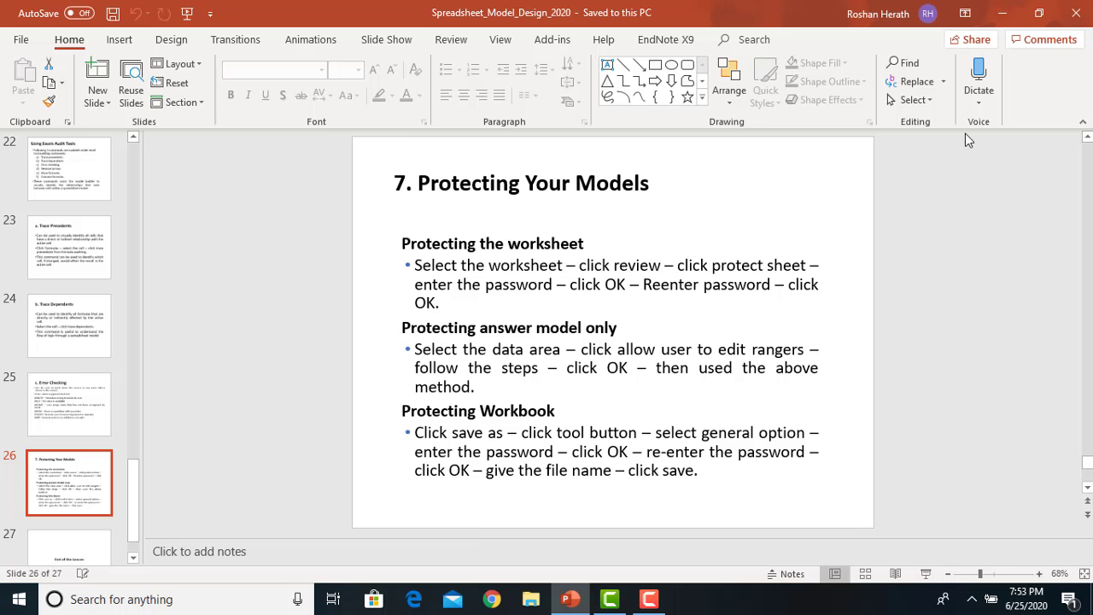
left_click(1006, 11)
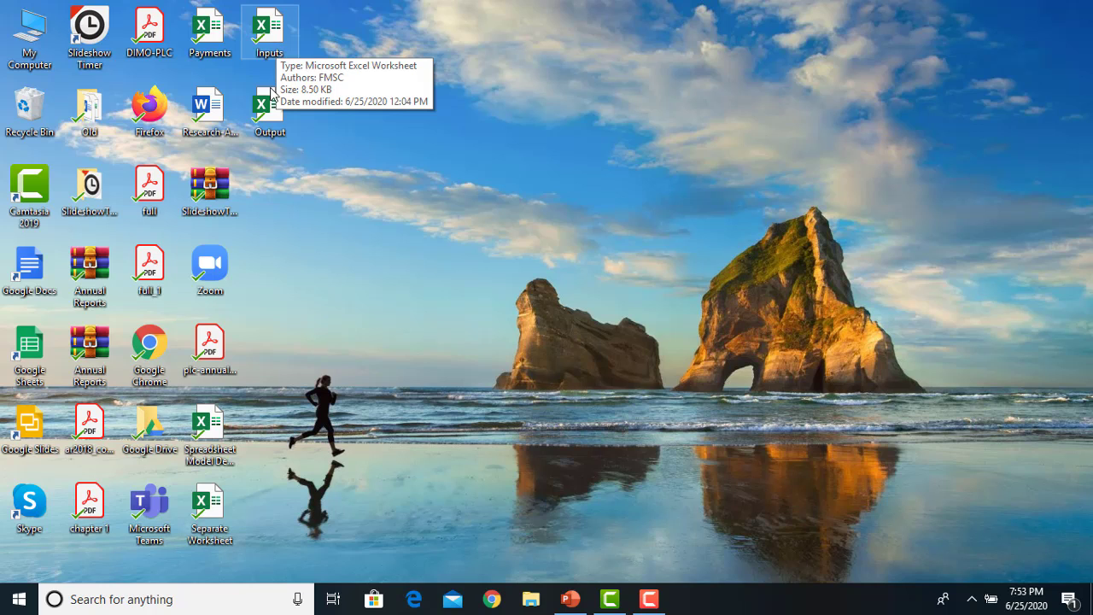
Open Output.xlsx with updated links, encrypt it with a confirmed password, and save it
double_click(272, 121)
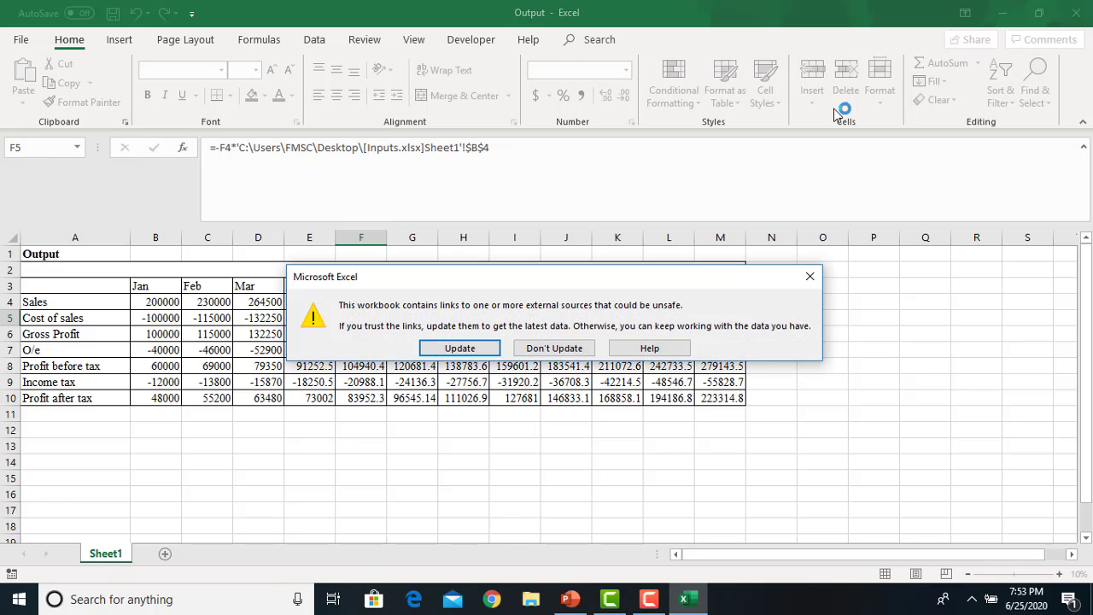
left_click(459, 348)
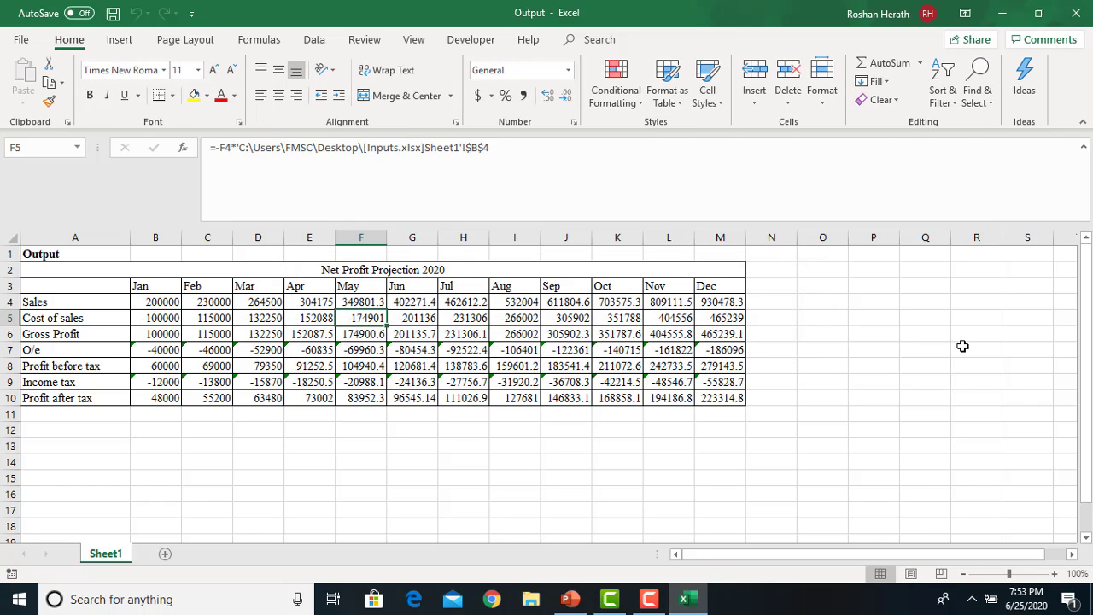
left_click(22, 43)
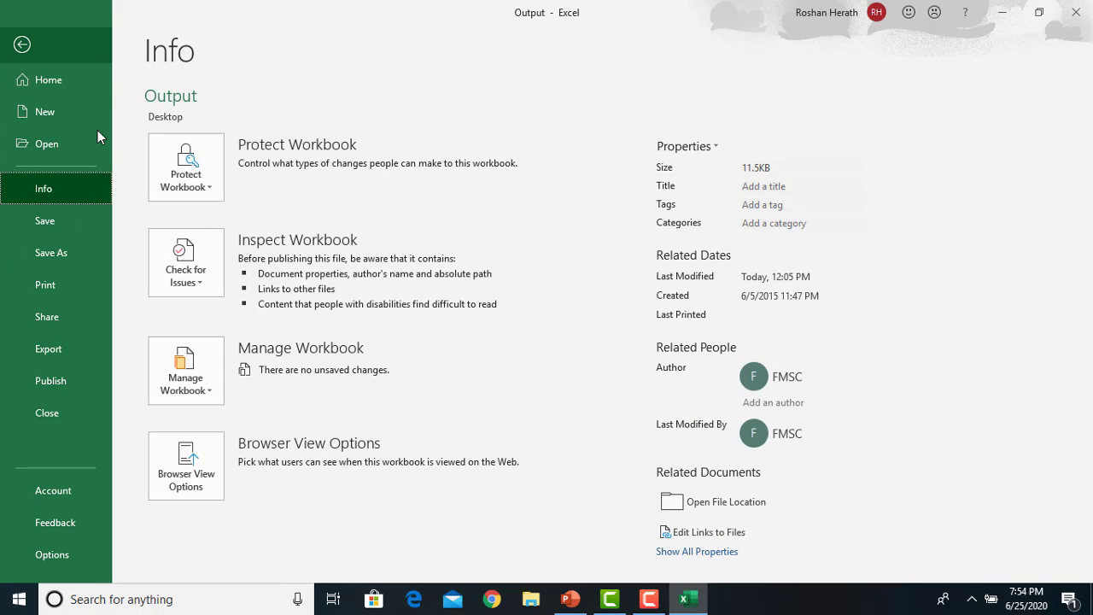
left_click(183, 181)
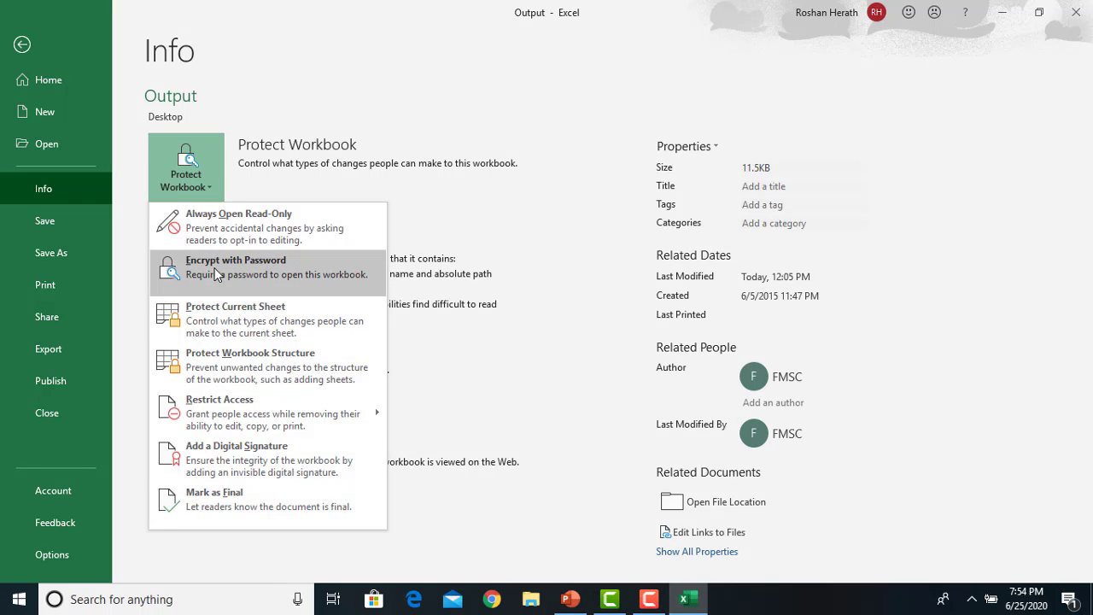
left_click(216, 274)
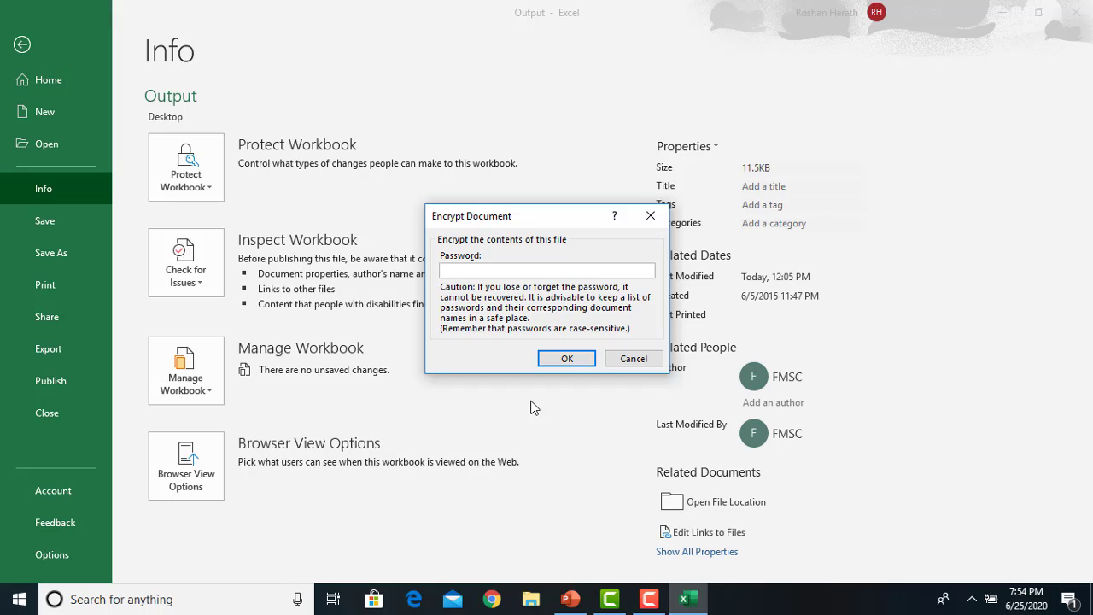
type("123")
left_click(564, 359)
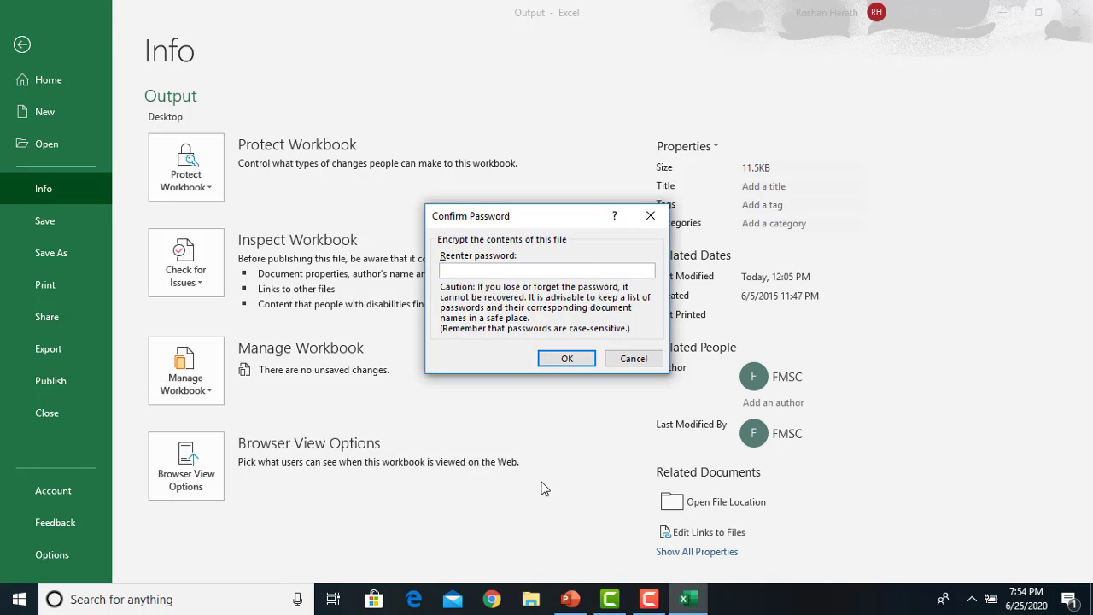
type("123")
left_click(565, 359)
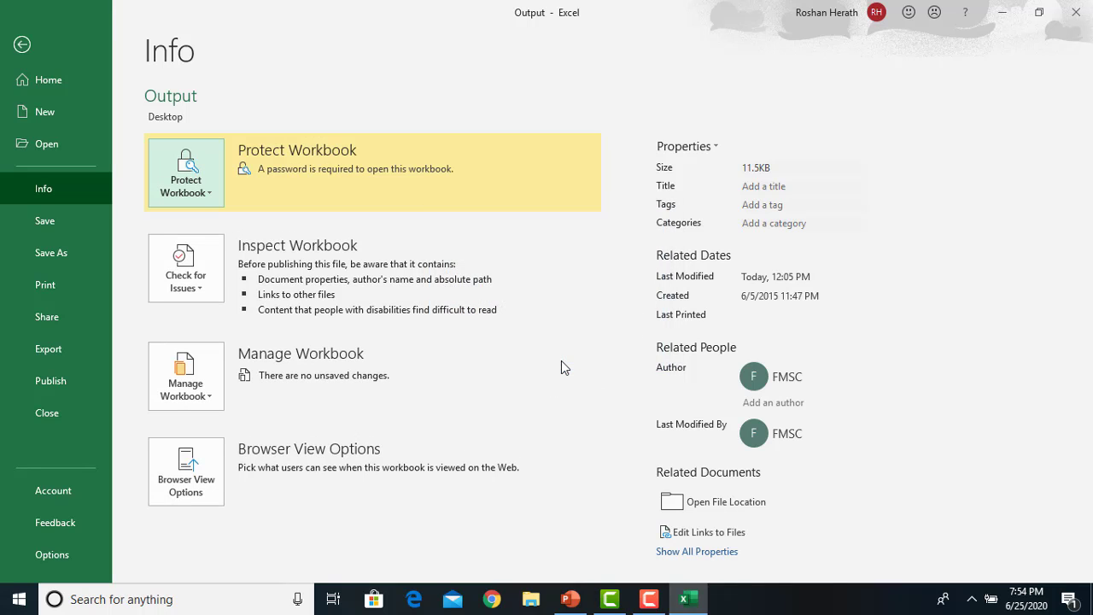
left_click(45, 221)
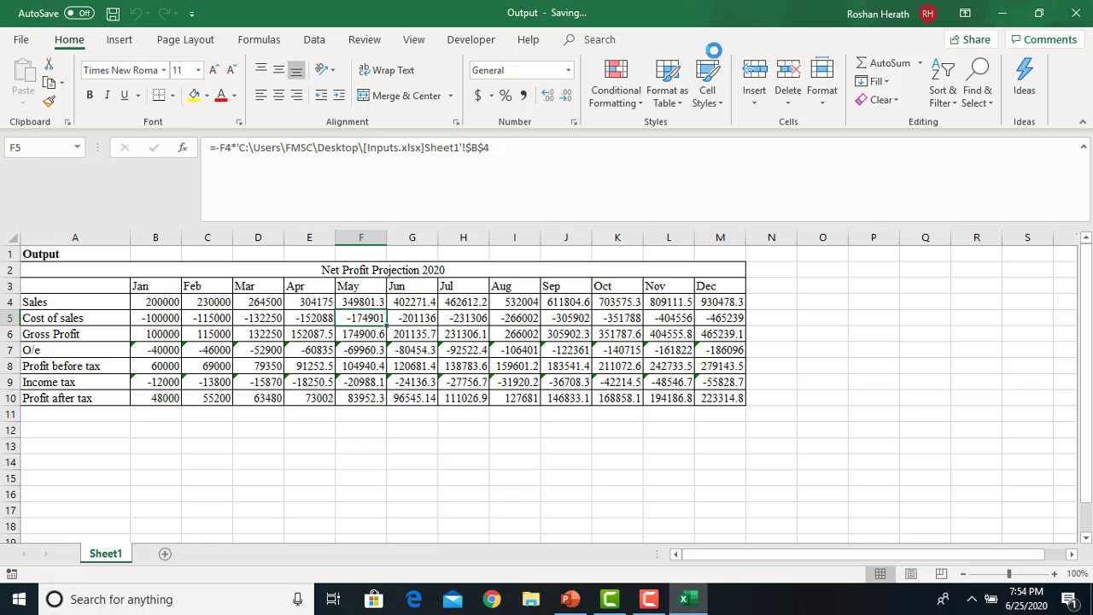
Close Output and reopen it with a wrong password, confirming Excel refuses it
left_click(1081, 10)
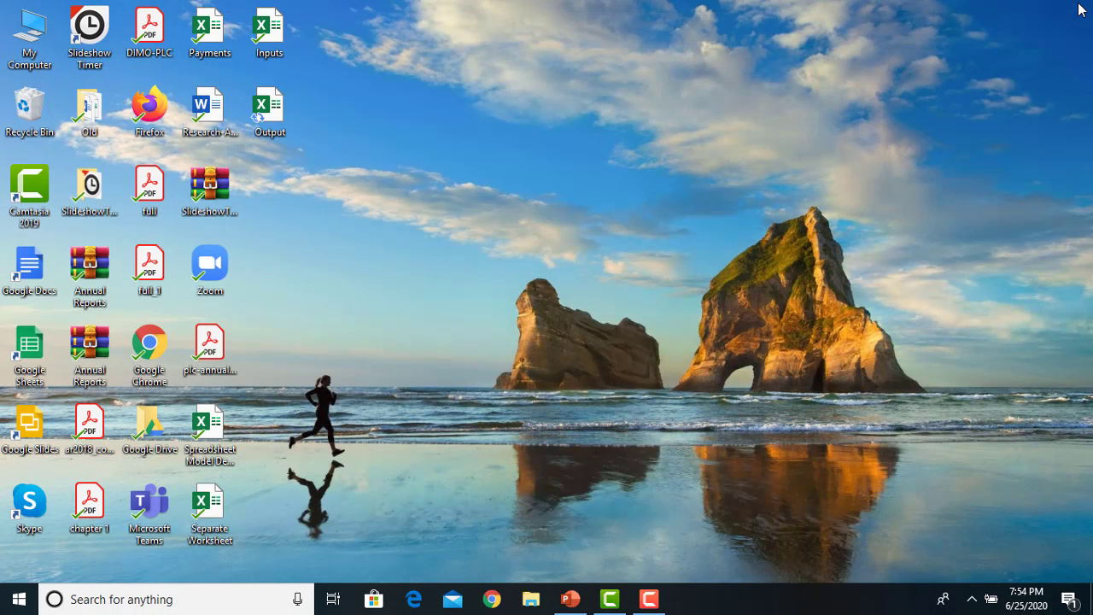
double_click(268, 107)
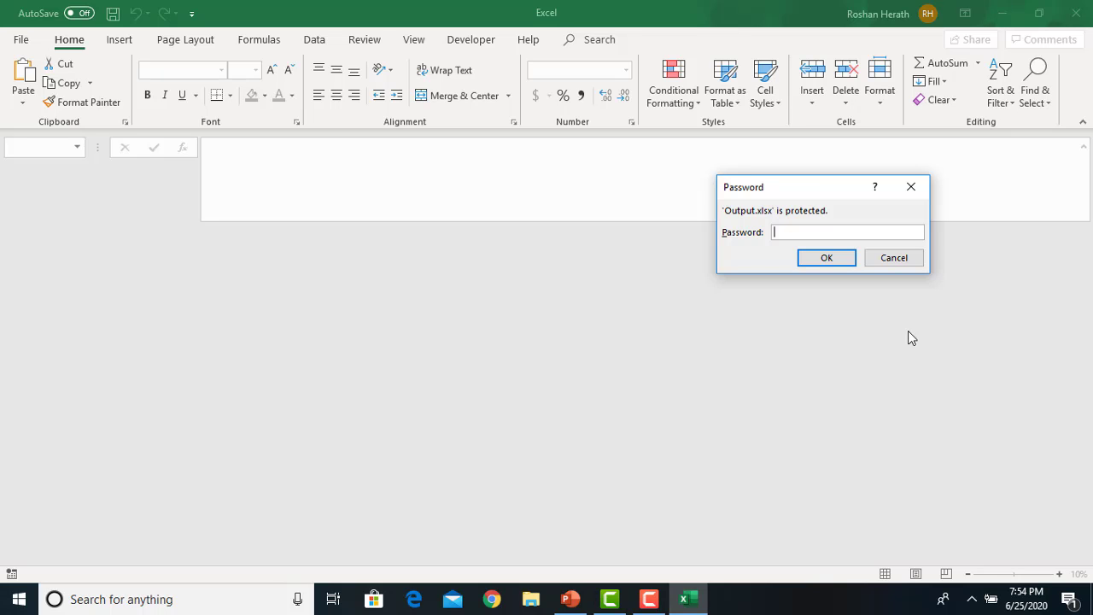
type("123")
key("Return")
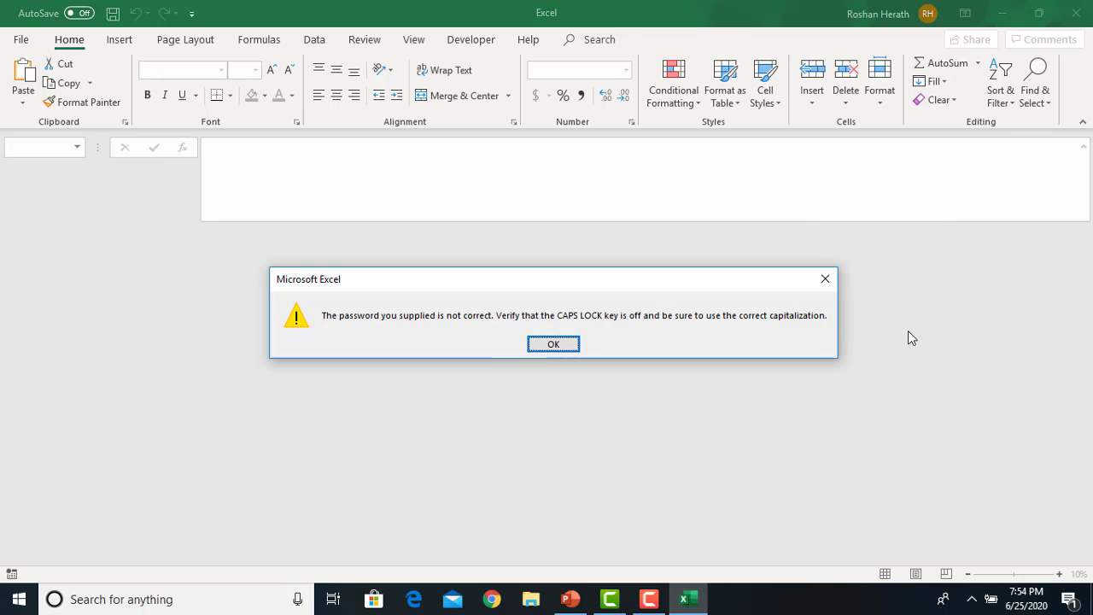
left_click(560, 344)
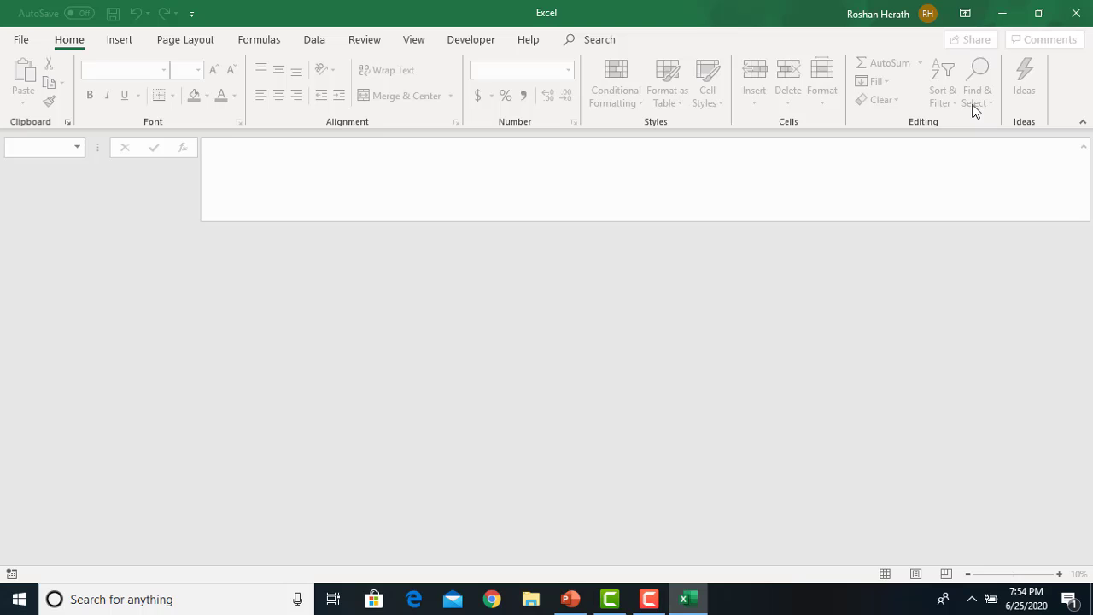
left_click(1076, 13)
Open Output with the correct password and update its links to the Inputs workbook
double_click(263, 110)
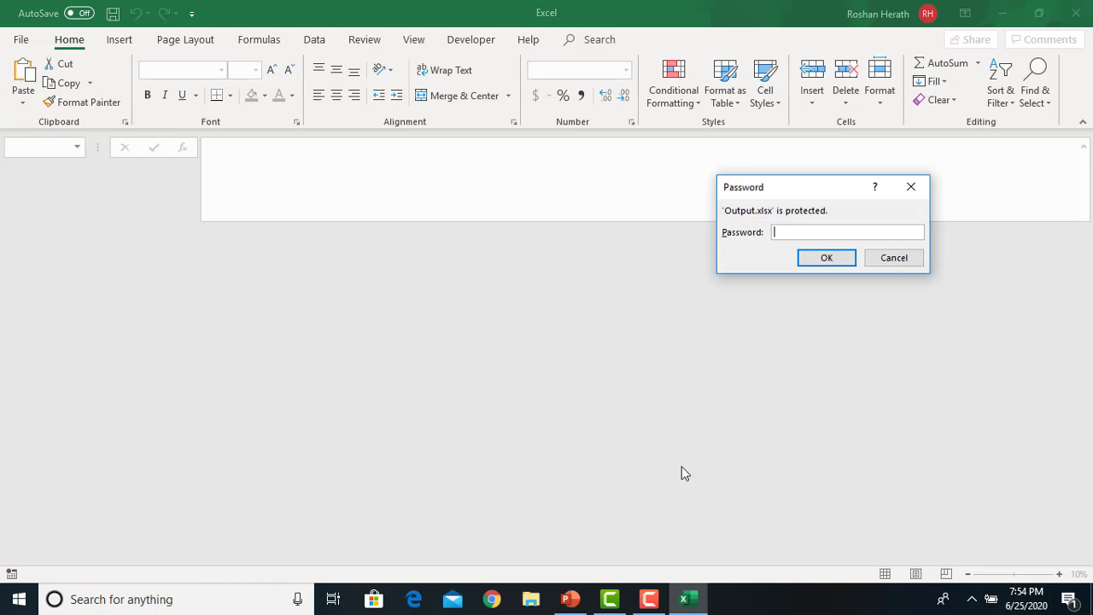
type("•••")
key("Return")
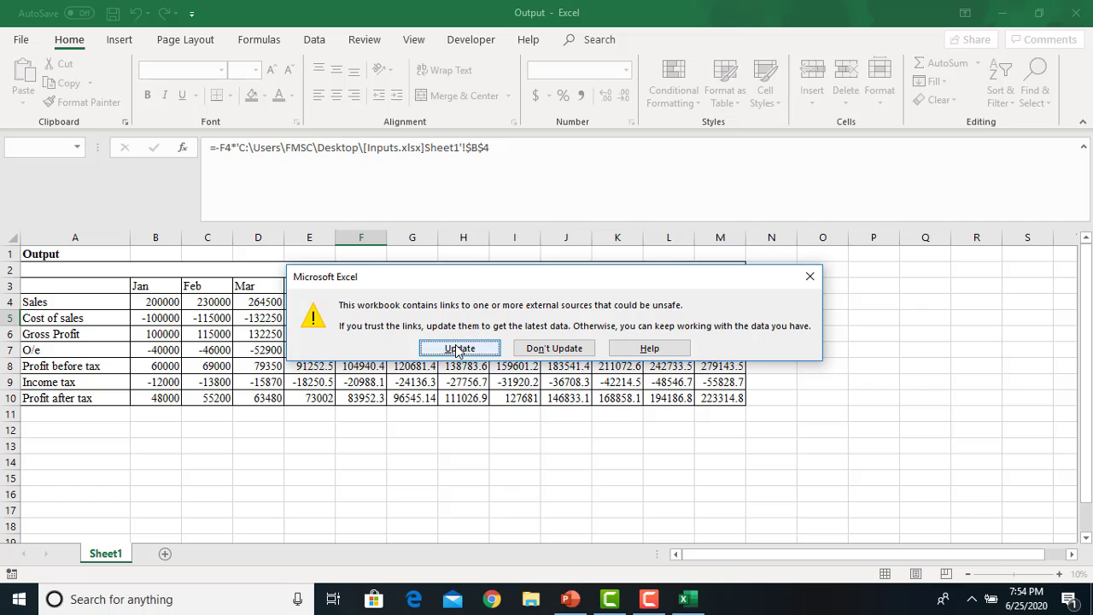
left_click(461, 350)
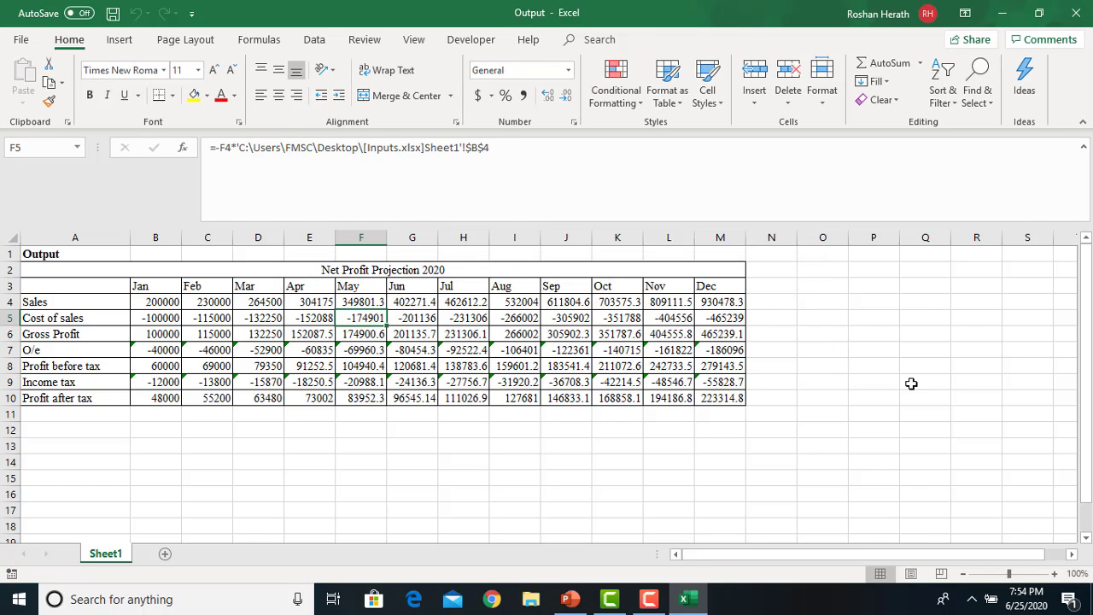
Clear the Output workbook's Encrypt with Password entry, then save and close it
left_click(25, 38)
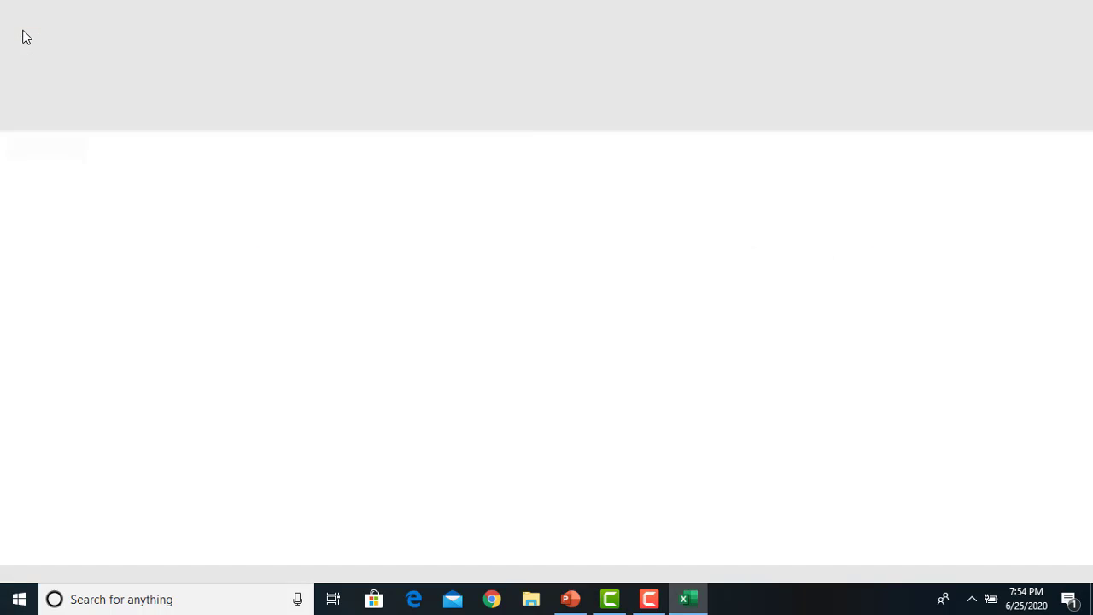
left_click(186, 188)
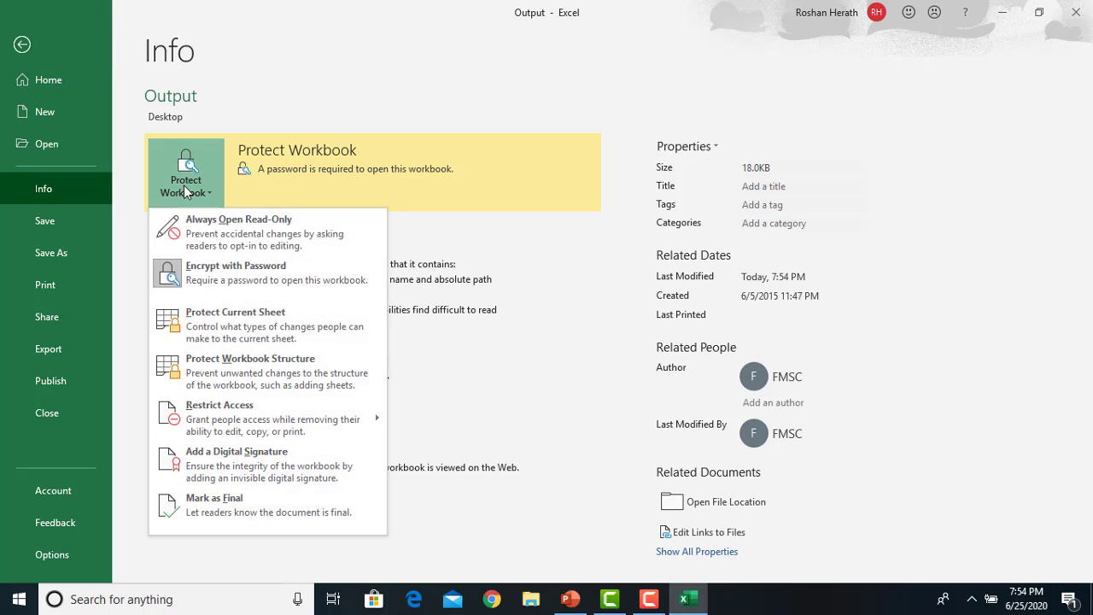
left_click(235, 261)
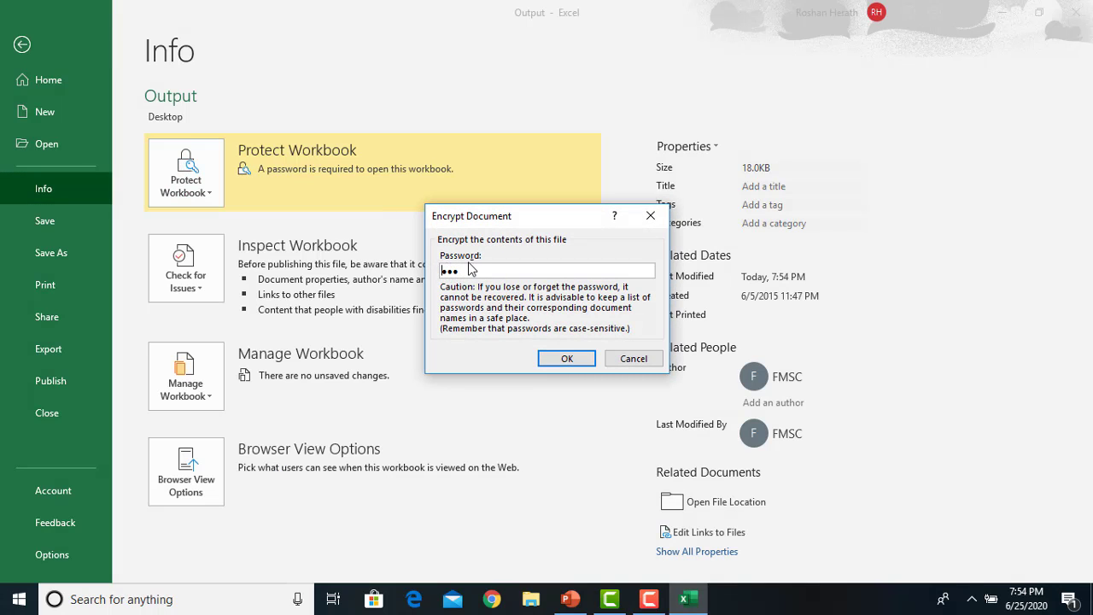
left_click_drag(461, 270, 433, 271)
key("BackSpace")
left_click(567, 360)
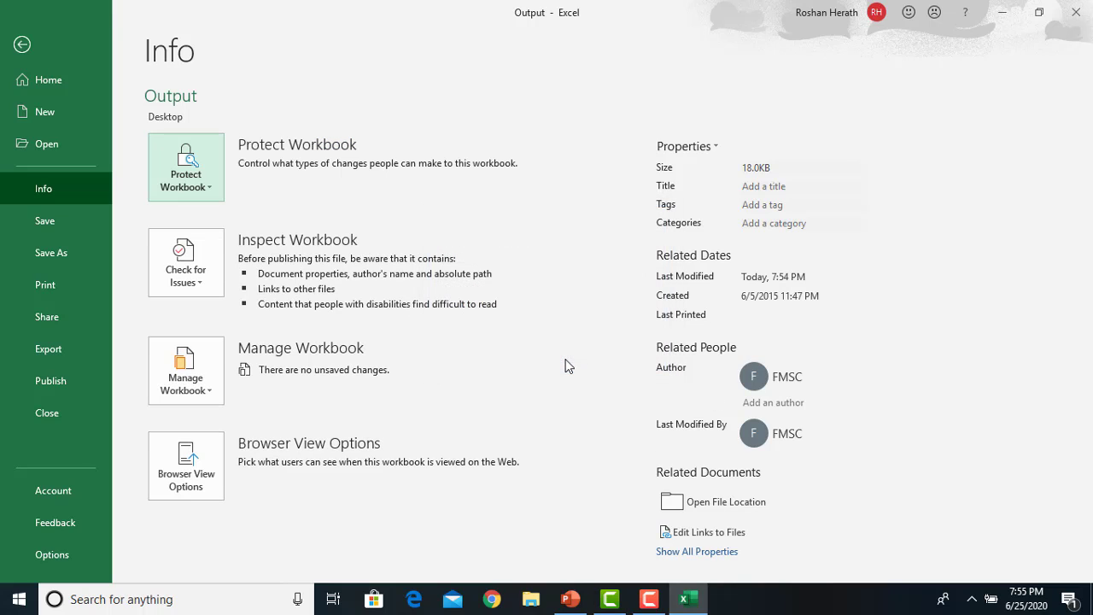
left_click(50, 215)
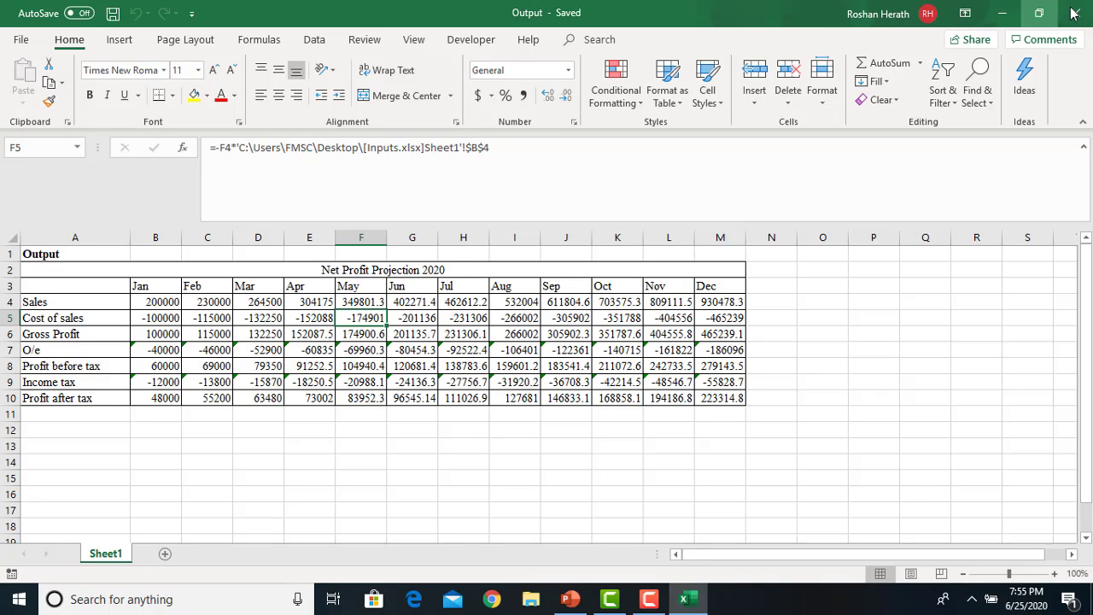
left_click(1072, 12)
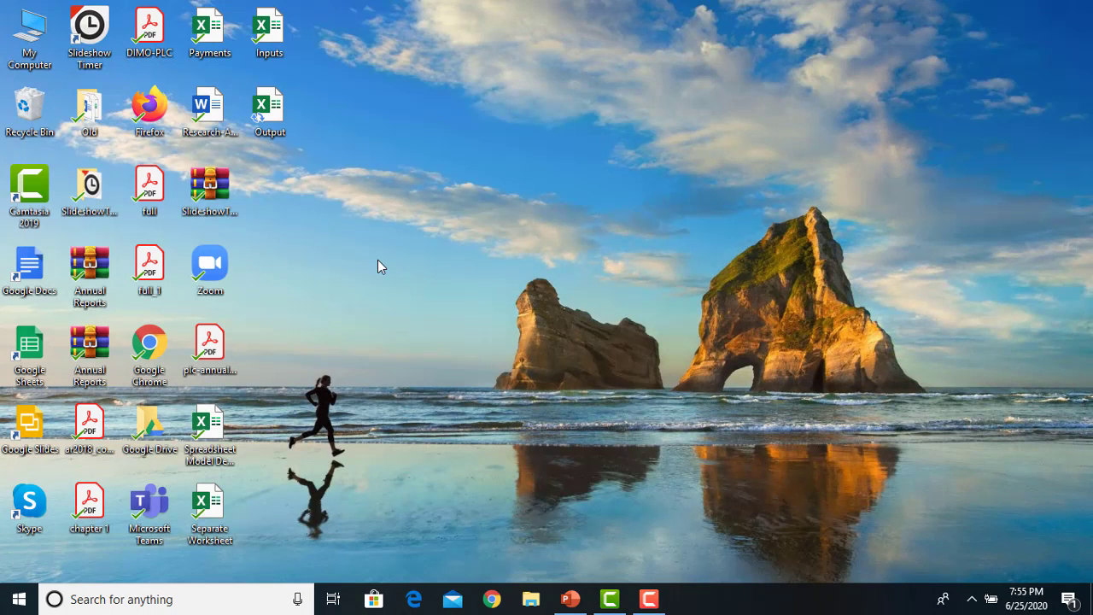
Restore the 'Spreadsheet Model Design 2020' deck at slide 26, 'Protecting Your Models'
left_click(570, 598)
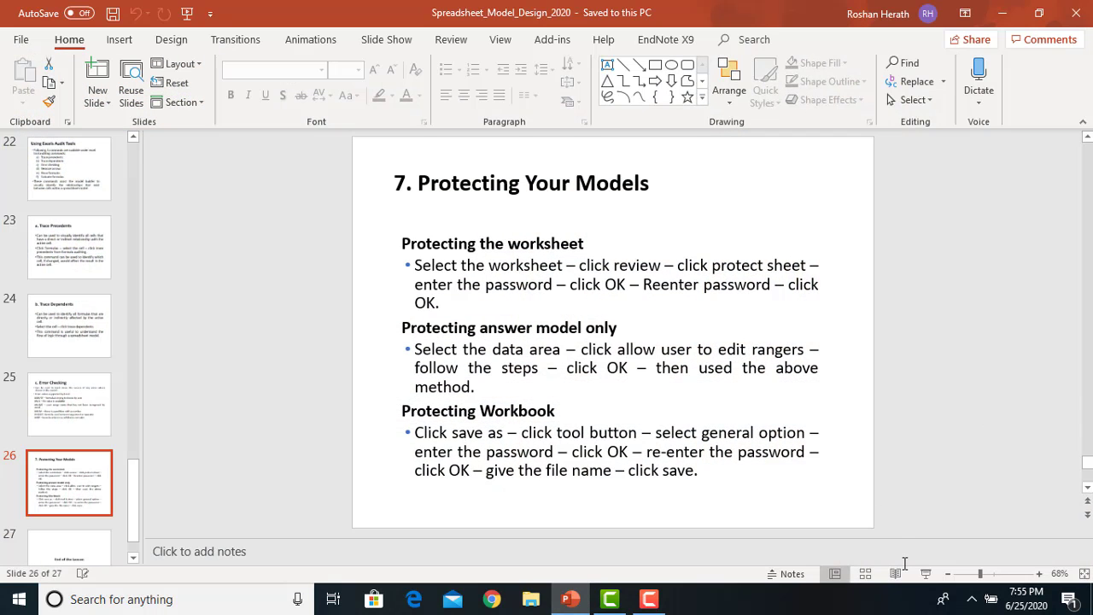